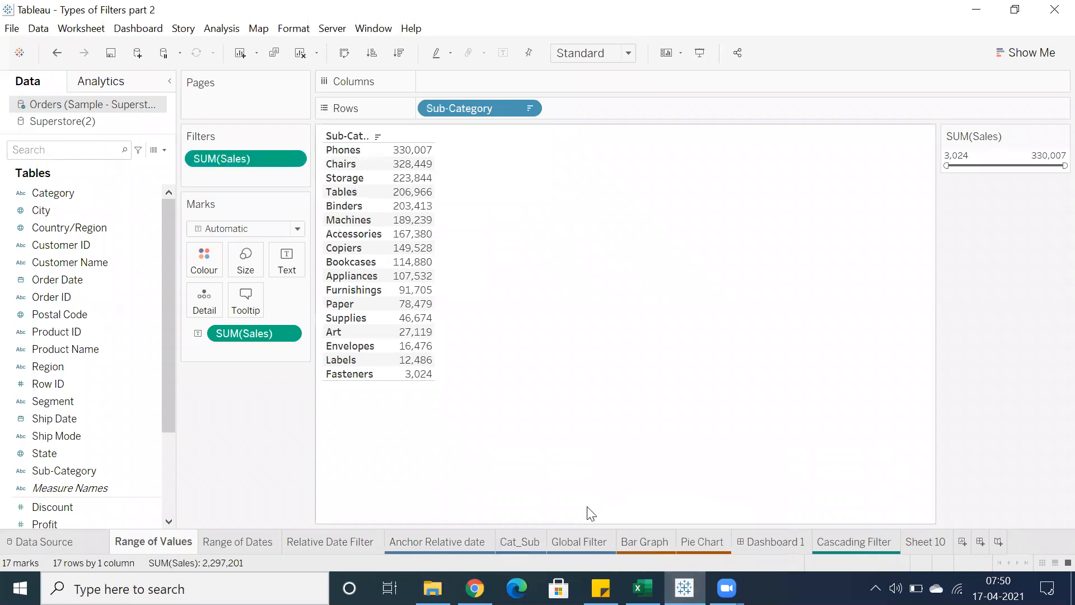
- Create a new worksheet after Sheet 10 and hide its title
{"action": "left_click", "coordinate": [909, 544]}
{"action": "left_click", "coordinate": [962, 541]}
{"action": "right_click", "coordinate": [391, 149]}
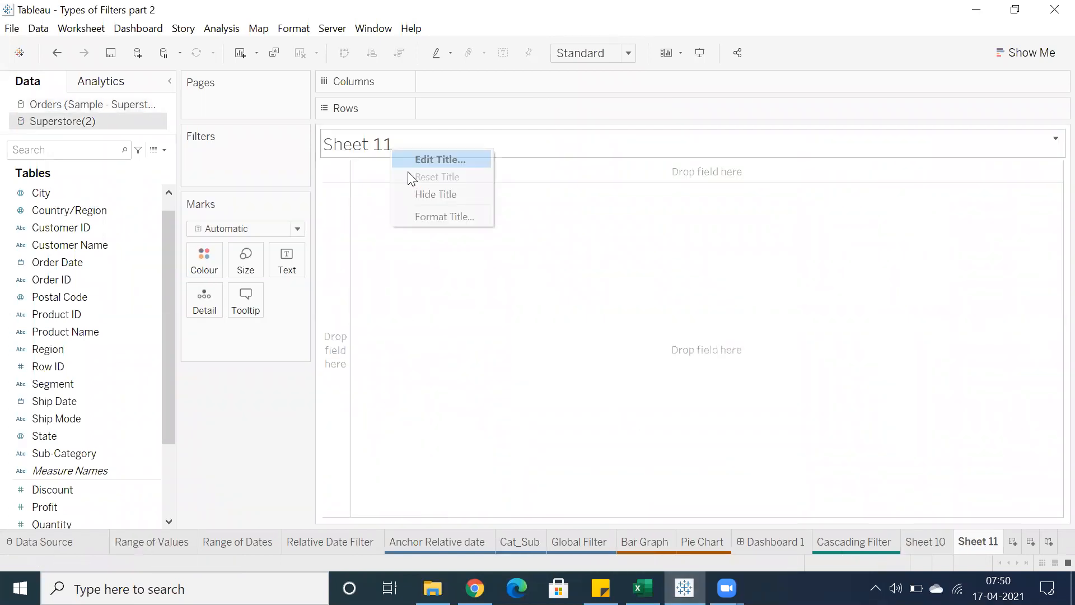
{"action": "left_click", "coordinate": [416, 192]}
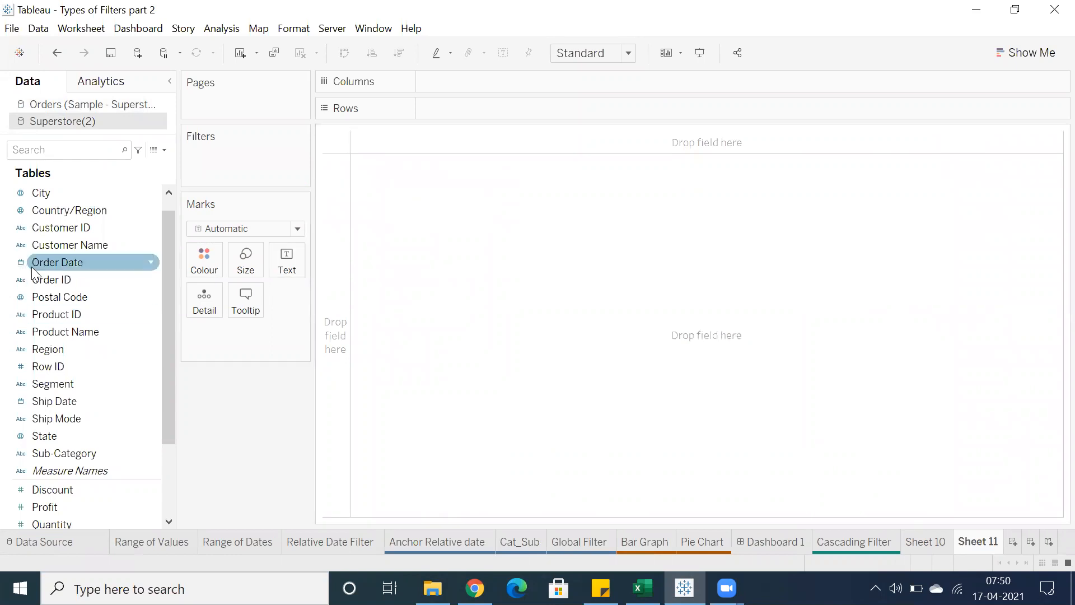
- Build a labelled bar chart of Sales by Category and Sub-Category, and fit it to the entire view
{"action": "scroll", "coordinate": [48, 260], "scroll_direction": "up", "scroll_amount": 1}
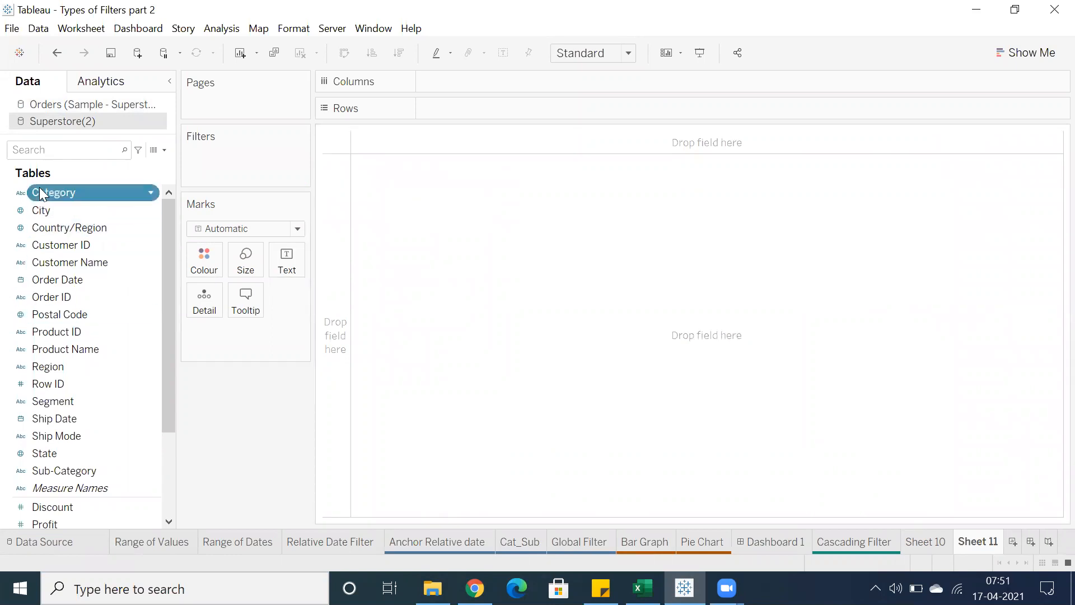
{"action": "double_click", "coordinate": [66, 193]}
{"action": "scroll", "coordinate": [68, 472], "scroll_direction": "down", "scroll_amount": 5}
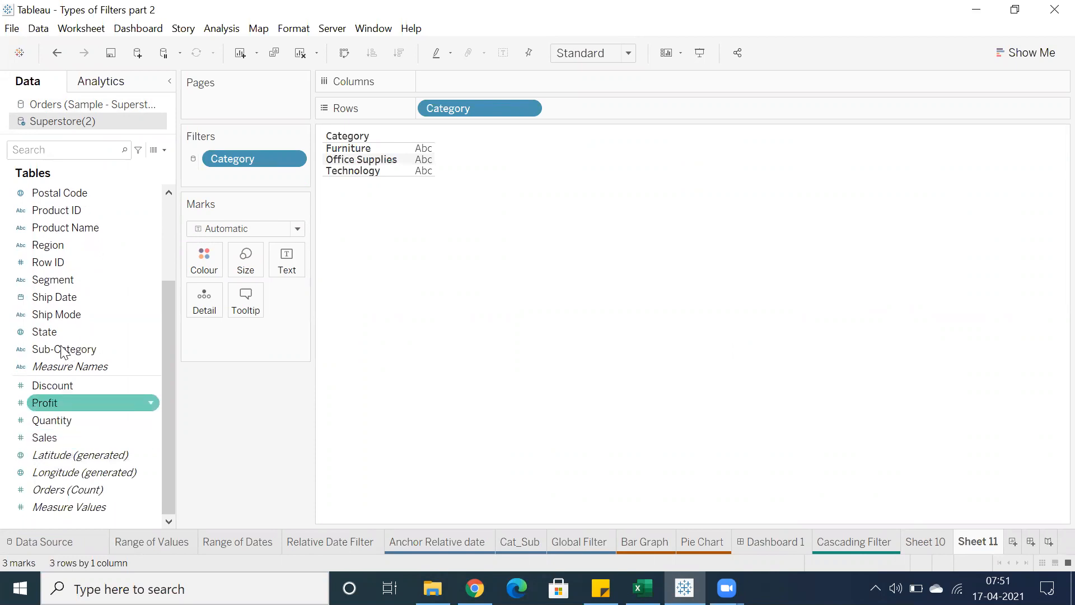
{"action": "double_click", "coordinate": [65, 443], "text": "ctrl"}
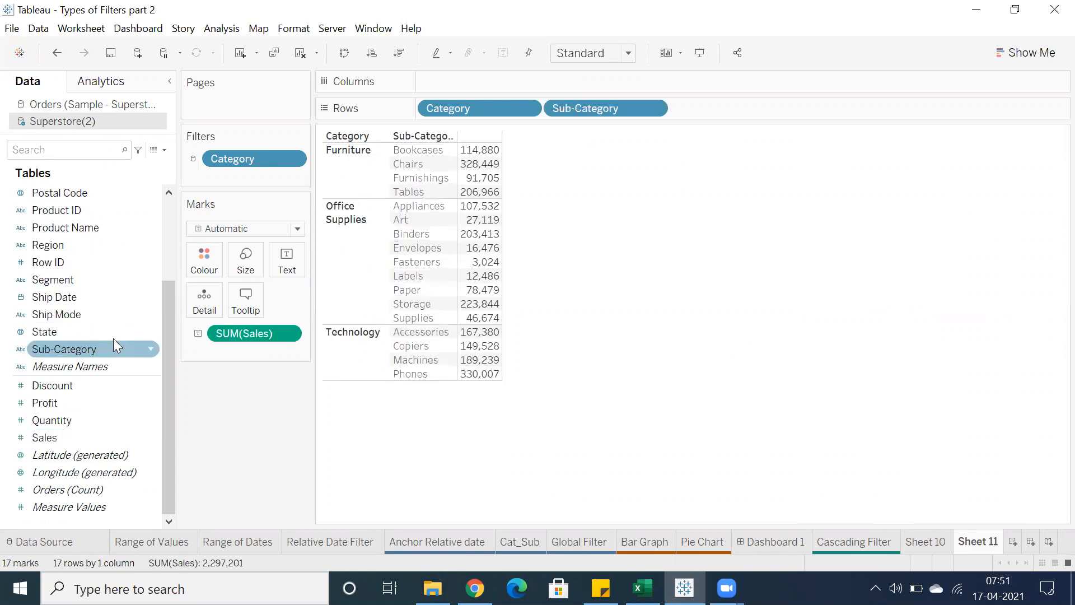
{"action": "left_click_drag", "start_coordinate": [45, 437], "coordinate": [475, 81]}
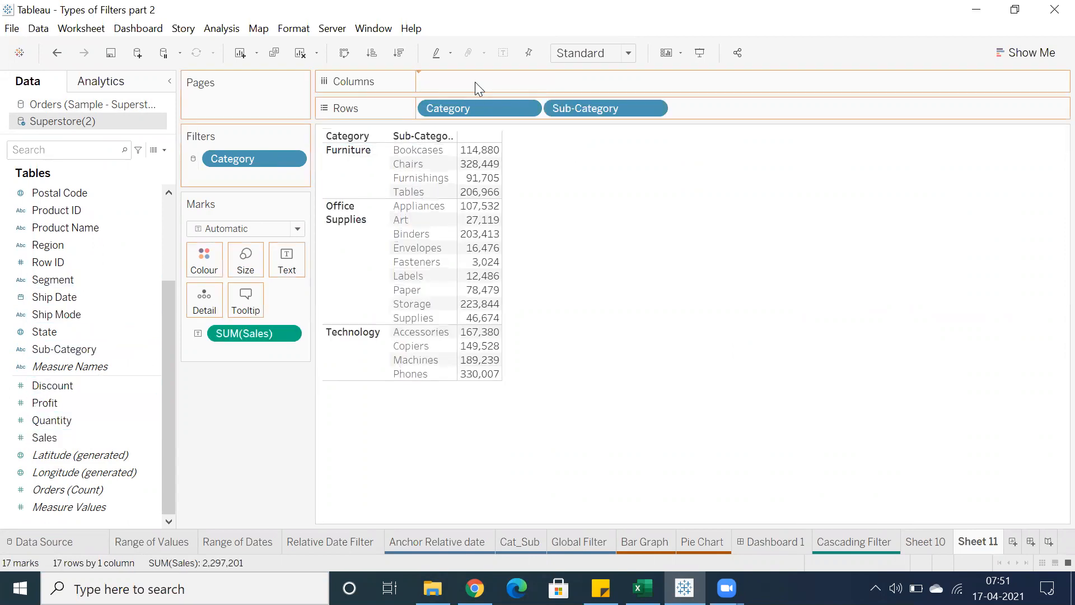
{"action": "left_click", "coordinate": [567, 58]}
{"action": "left_click", "coordinate": [567, 111]}
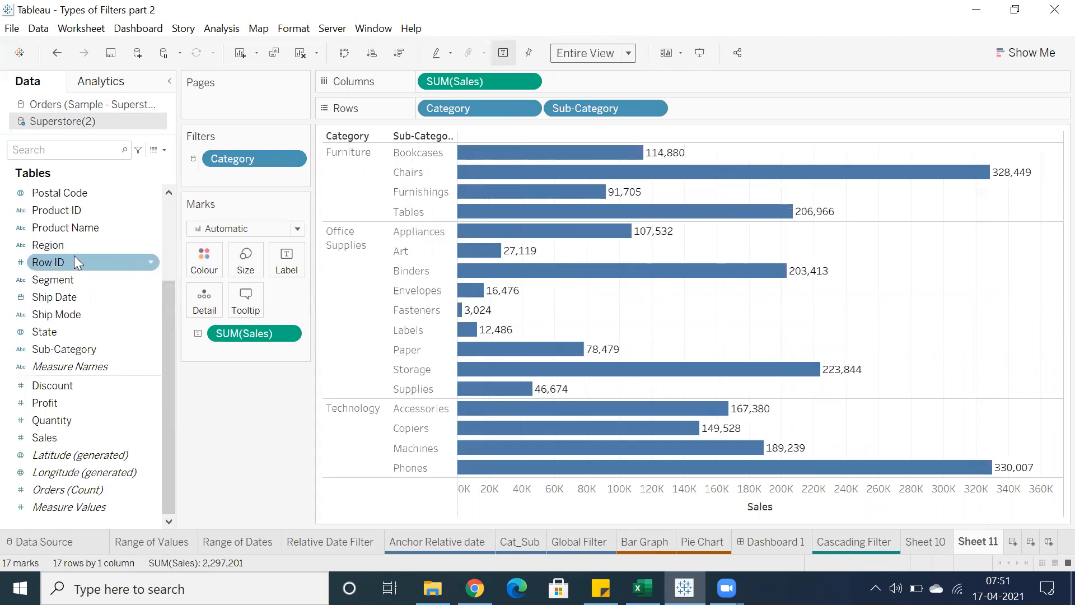
- Colour the bars by Category and place the colour legend below the Marks card
{"action": "scroll", "coordinate": [78, 255], "scroll_direction": "up", "scroll_amount": 3}
{"action": "left_click_drag", "start_coordinate": [51, 193], "coordinate": [194, 261]}
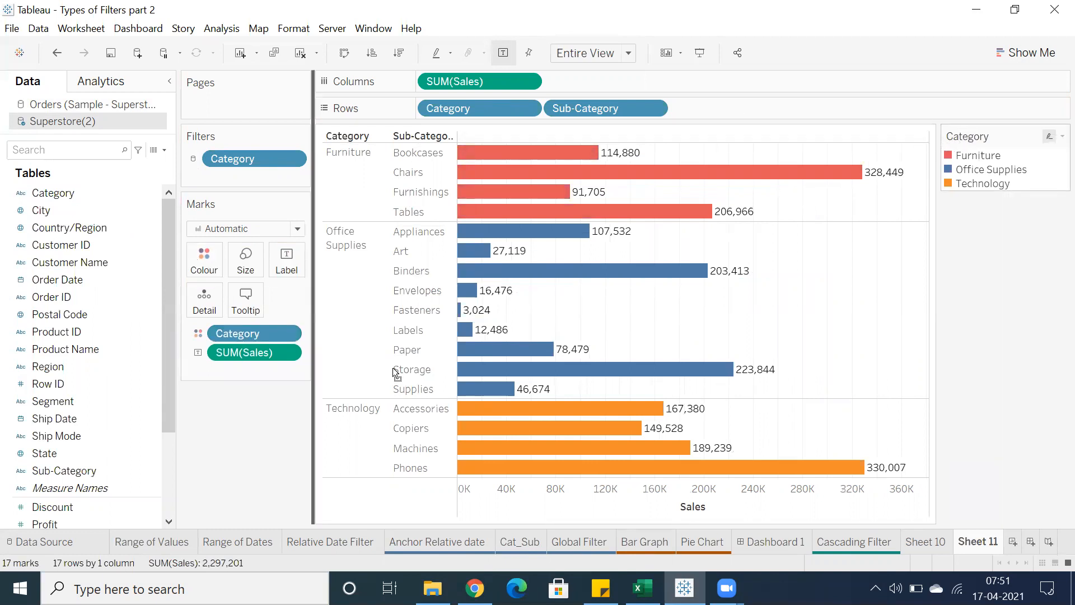
{"action": "left_click_drag", "start_coordinate": [271, 406], "coordinate": [271, 407]}
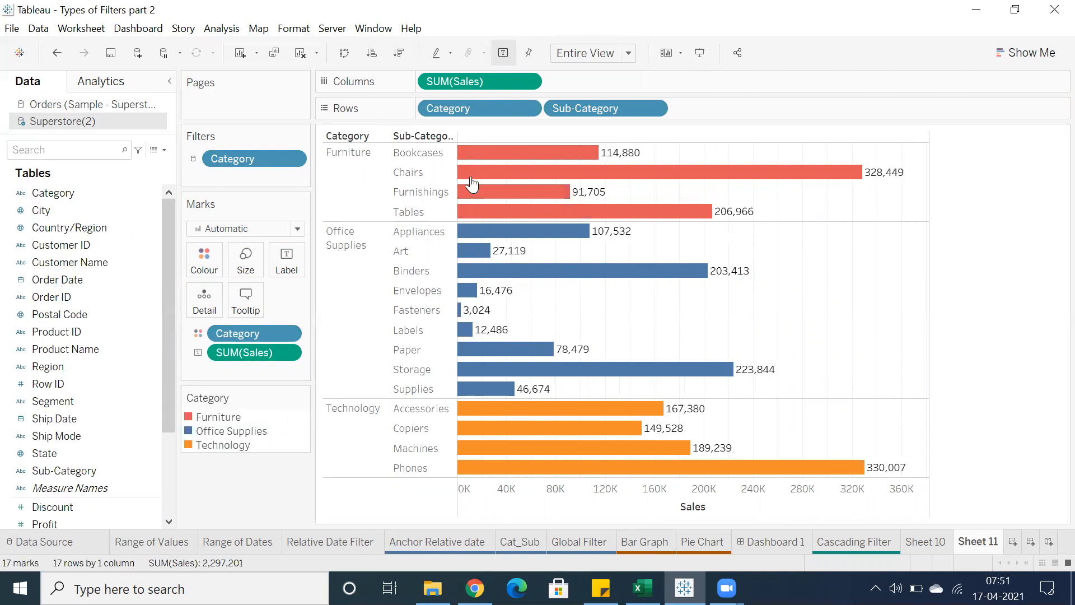
- Show filters for Category and Sub-Category, with the Category filter placed above the Sub-Category filter
{"action": "left_click", "coordinate": [527, 108]}
{"action": "left_click", "coordinate": [492, 147]}
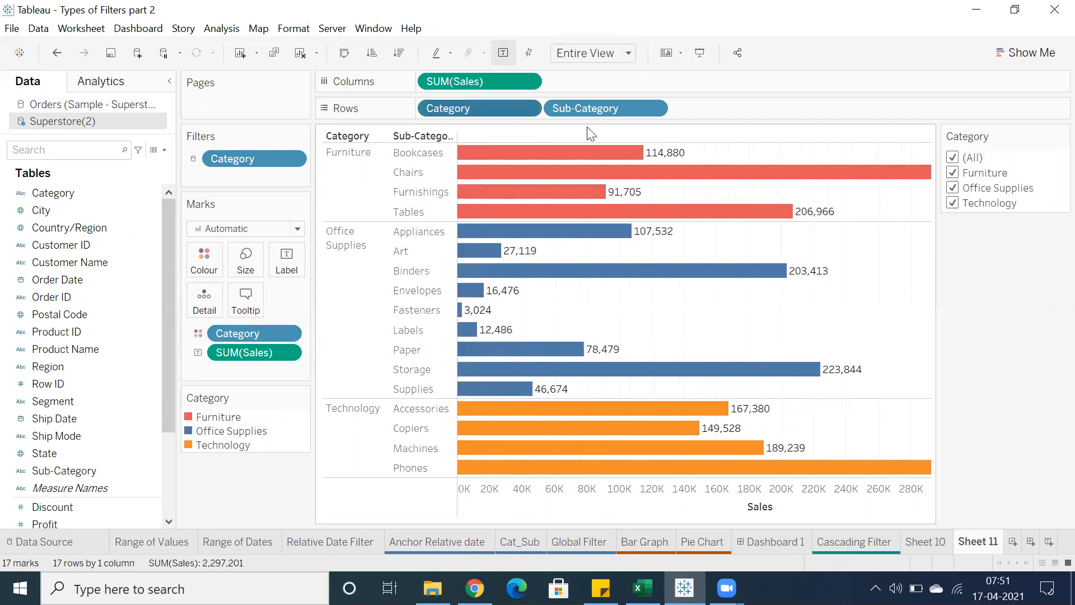
{"action": "left_click", "coordinate": [655, 109]}
{"action": "left_click", "coordinate": [616, 149]}
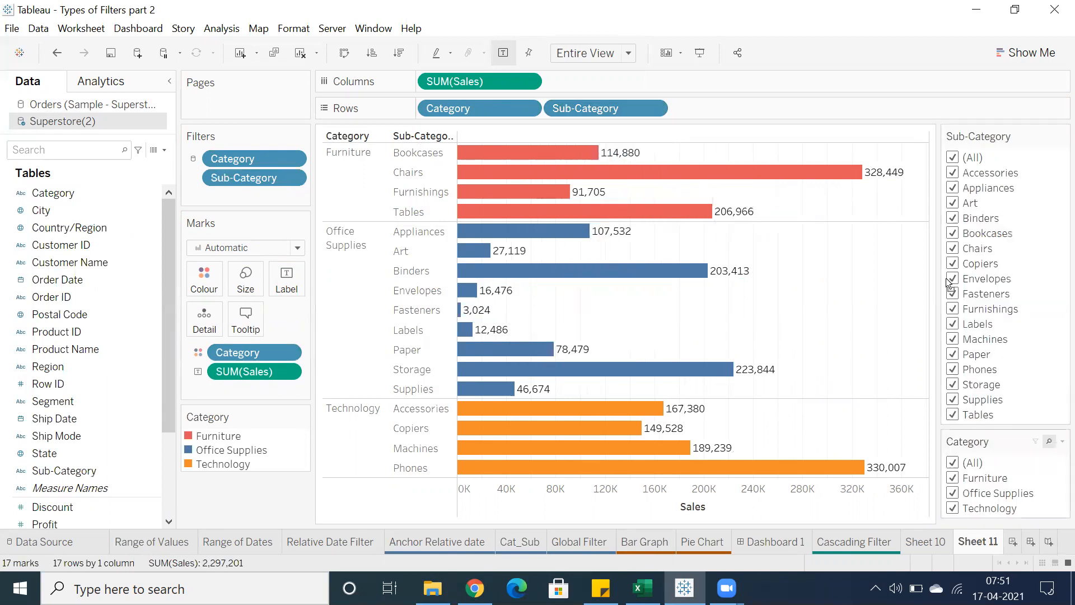
{"action": "left_click_drag", "start_coordinate": [991, 134], "coordinate": [991, 129]}
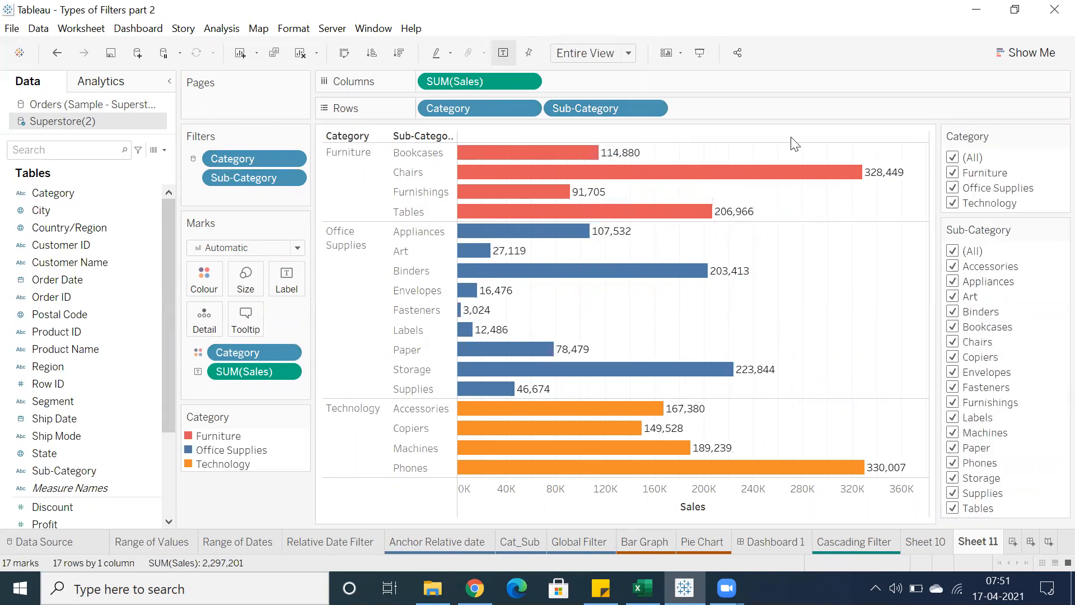
- Show a filter for Customer Name and place it in its own column between the chart and the other filters
{"action": "right_click", "coordinate": [78, 261]}
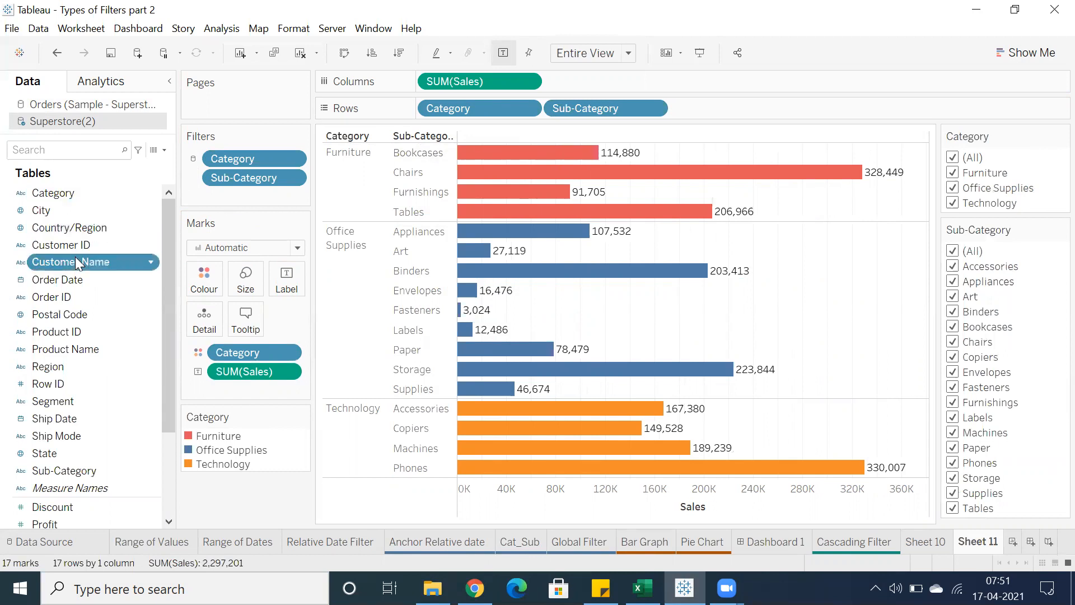
{"action": "left_click", "coordinate": [102, 286]}
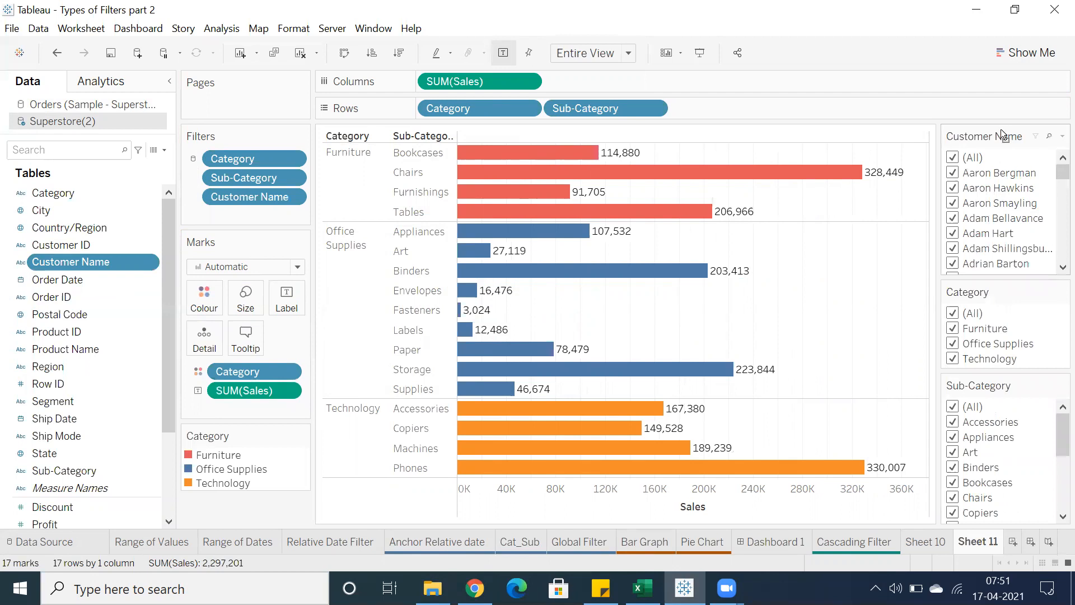
{"action": "left_click_drag", "start_coordinate": [950, 143], "coordinate": [938, 168]}
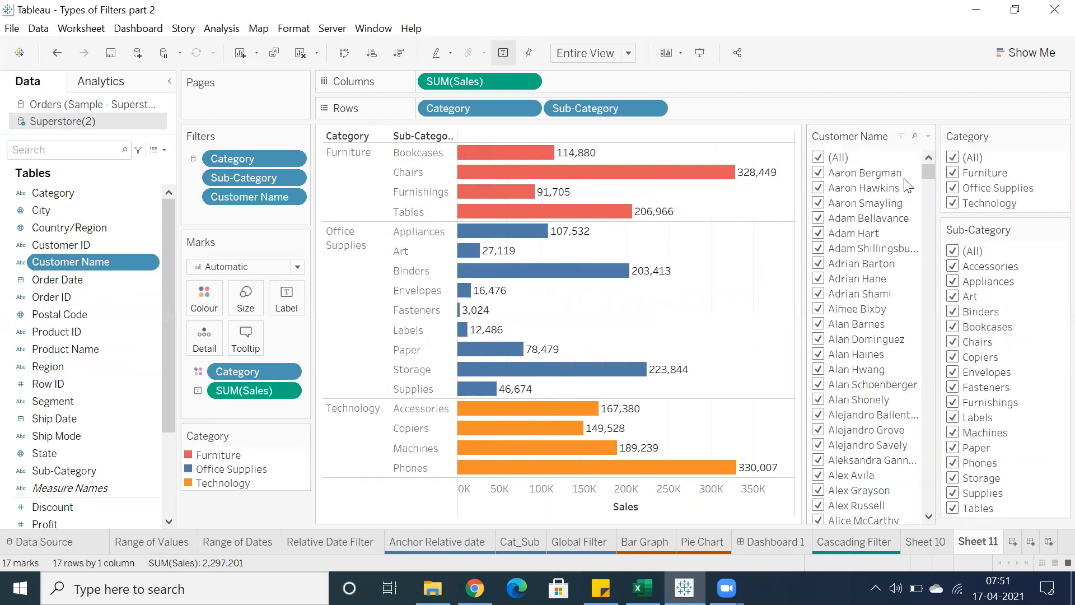
{"action": "mouse_move", "coordinate": [924, 169]}
{"action": "left_mouse_down"}
{"action": "mouse_move", "coordinate": [941, 396]}
{"action": "mouse_move", "coordinate": [939, 159]}
{"action": "left_mouse_up"}
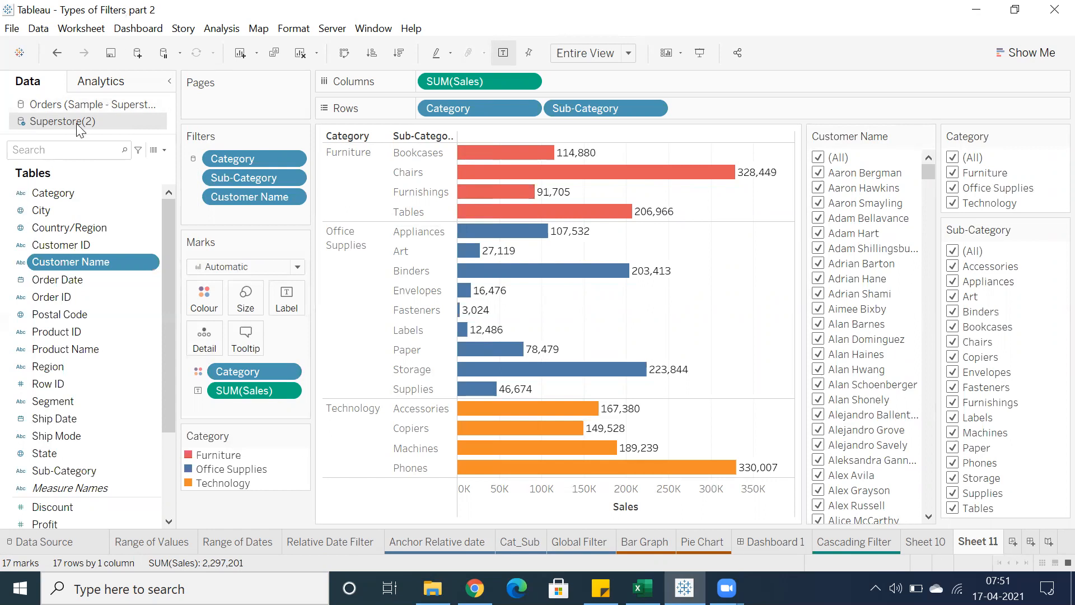
- Delete the current worksheet and create a new one based on the Orders data source
{"action": "right_click", "coordinate": [974, 544]}
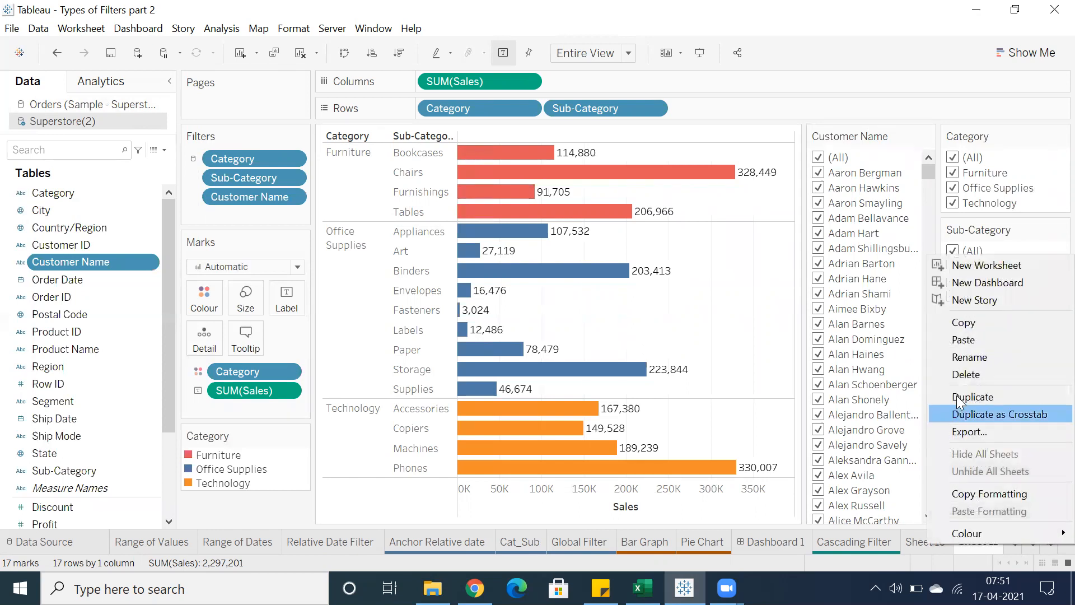
{"action": "left_click", "coordinate": [965, 374]}
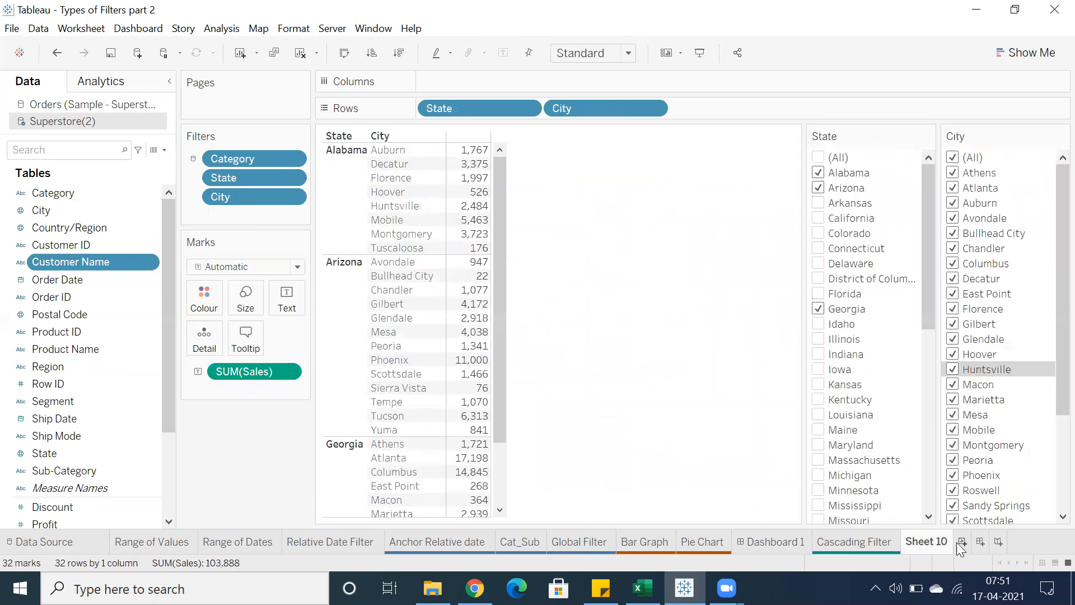
{"action": "left_click", "coordinate": [956, 543]}
{"action": "left_click", "coordinate": [90, 109]}
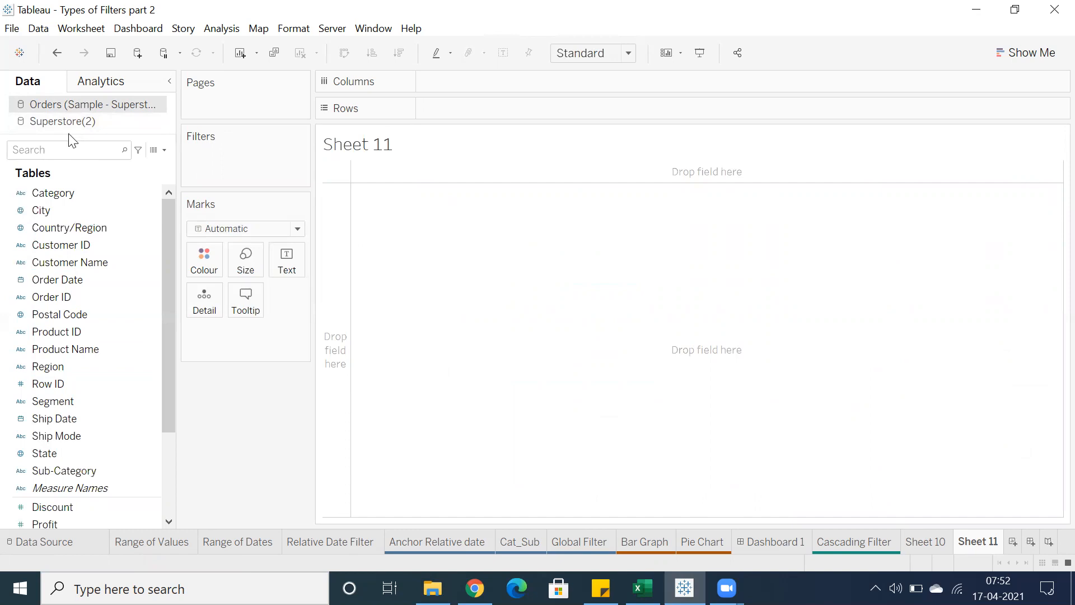
{"action": "left_click_drag", "start_coordinate": [67, 136], "coordinate": [65, 117]}
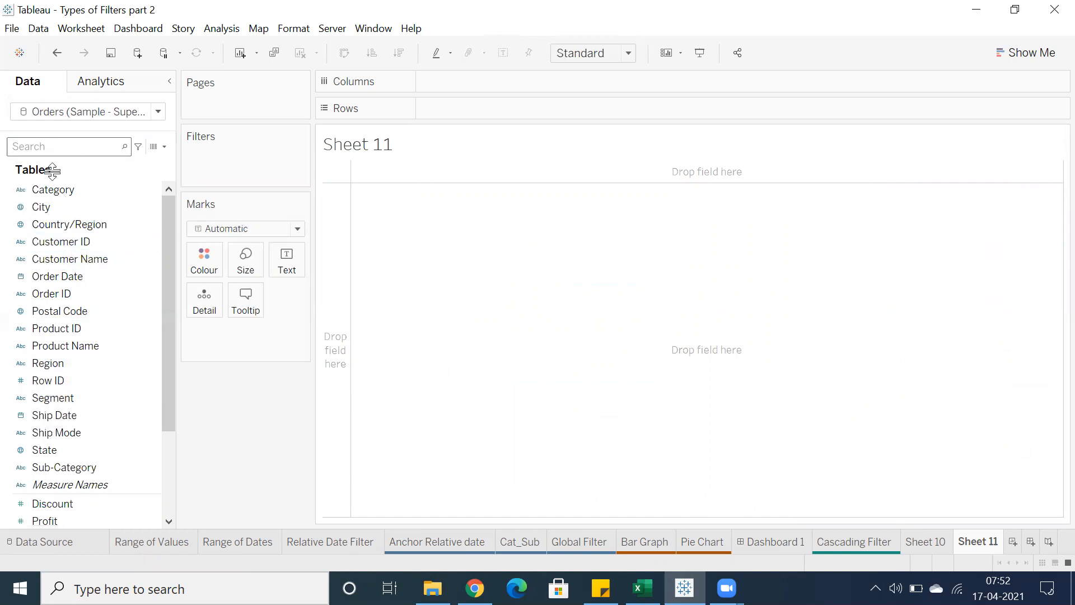
- Build a bar chart with Category and Sub-Category as rows and Sales as columns
{"action": "double_click", "coordinate": [51, 192]}
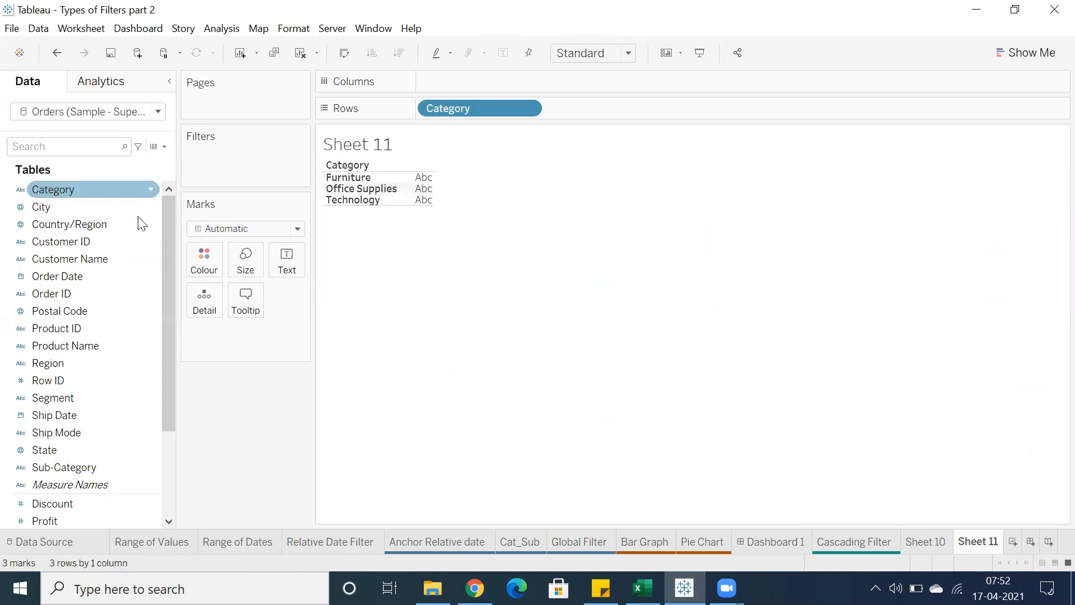
{"action": "double_click", "coordinate": [55, 466]}
{"action": "scroll", "coordinate": [81, 363], "scroll_direction": "down", "scroll_amount": 2}
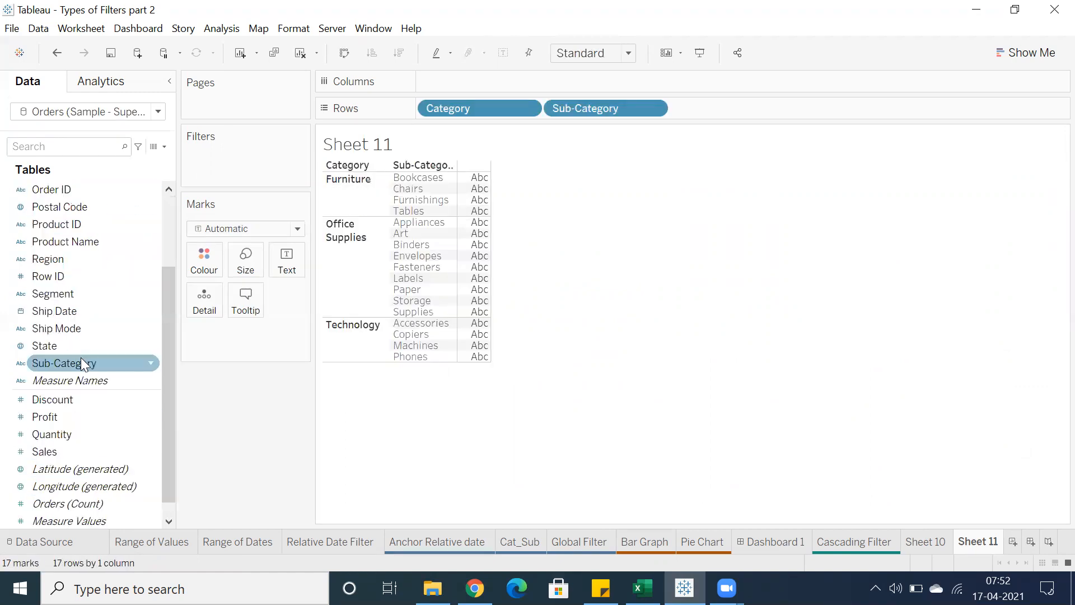
{"action": "scroll", "coordinate": [80, 363], "scroll_direction": "down", "scroll_amount": 1}
{"action": "left_click_drag", "start_coordinate": [50, 435], "coordinate": [456, 89]}
- Fit the chart to the entire view and colour its bars by Category
{"action": "left_click", "coordinate": [580, 53]}
{"action": "left_click", "coordinate": [571, 113]}
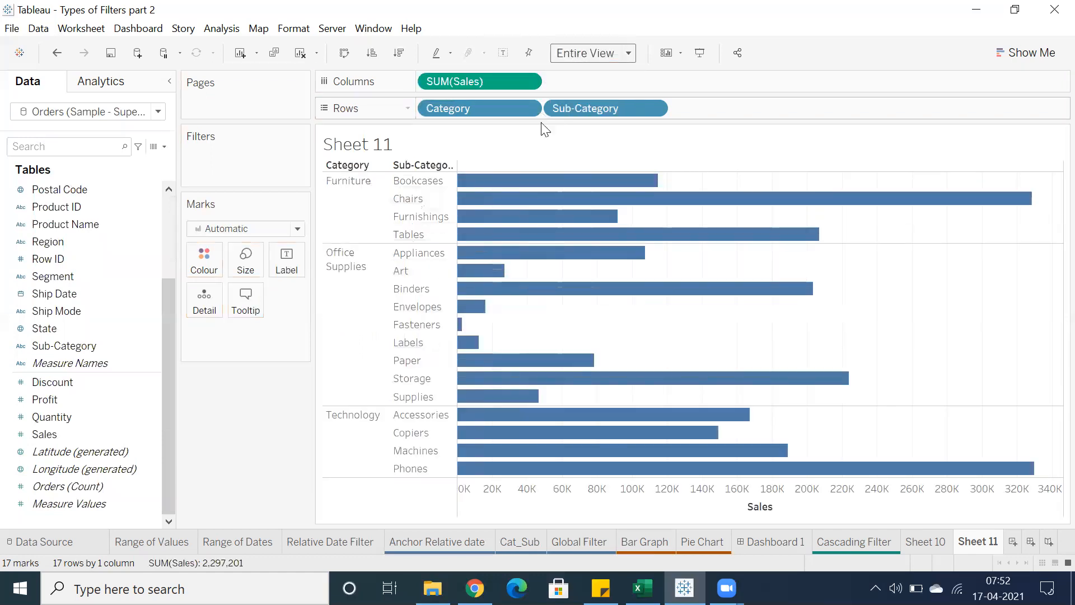
{"action": "scroll", "coordinate": [85, 207], "scroll_direction": "up", "scroll_amount": 3}
{"action": "left_click_drag", "start_coordinate": [52, 191], "coordinate": [197, 263]}
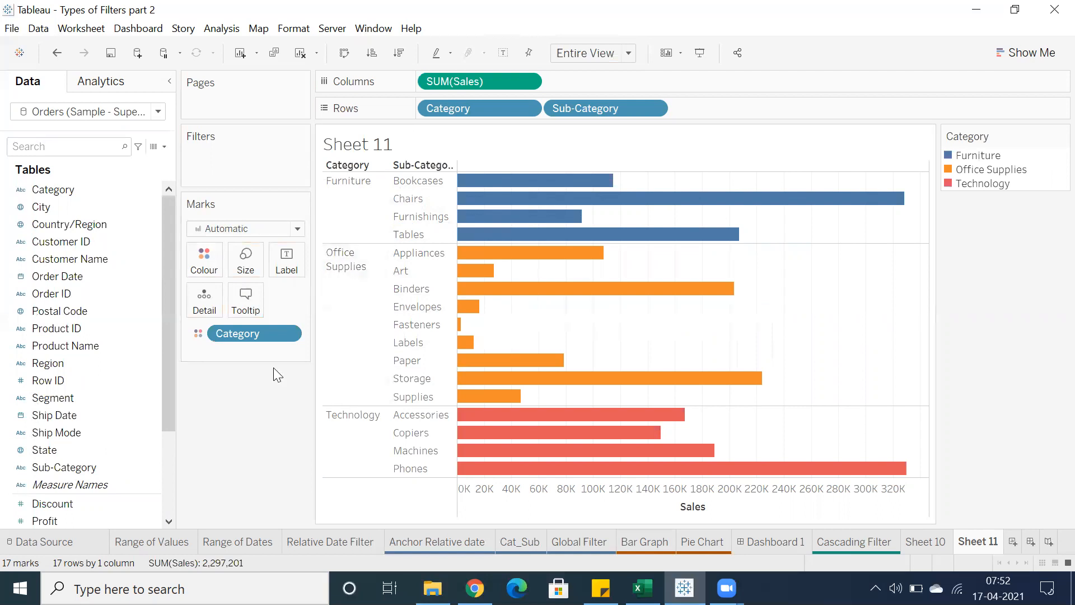
- Rename the worksheet as Context Filter and move the Category colour legend below the Marks card
{"action": "right_click", "coordinate": [372, 152]}
{"action": "left_click", "coordinate": [270, 417]}
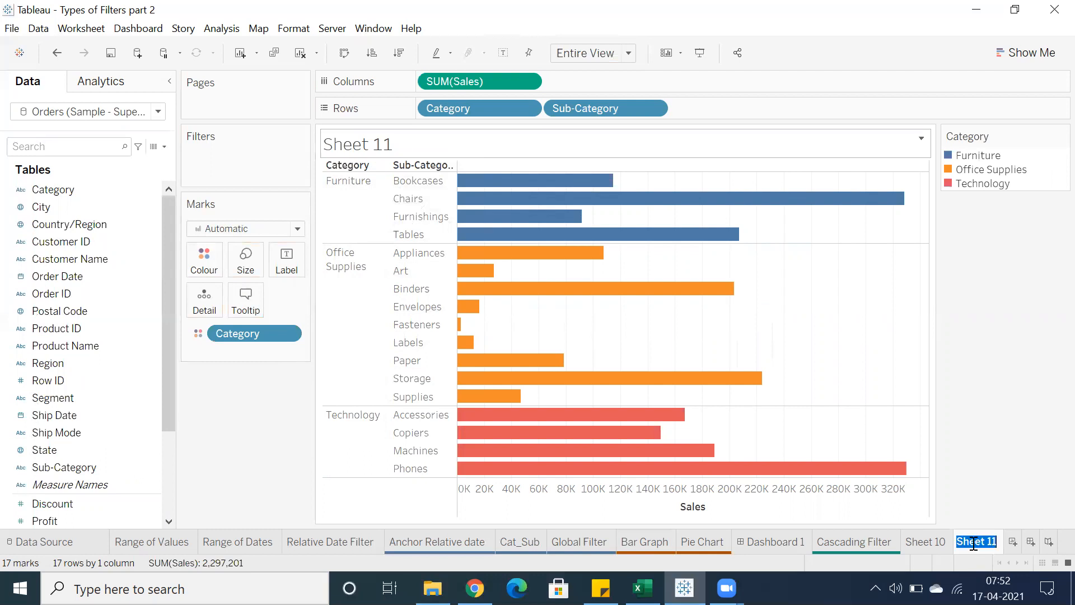
{"action": "type", "text": "Ca"}
{"action": "type", "text": "ntext Filter"}
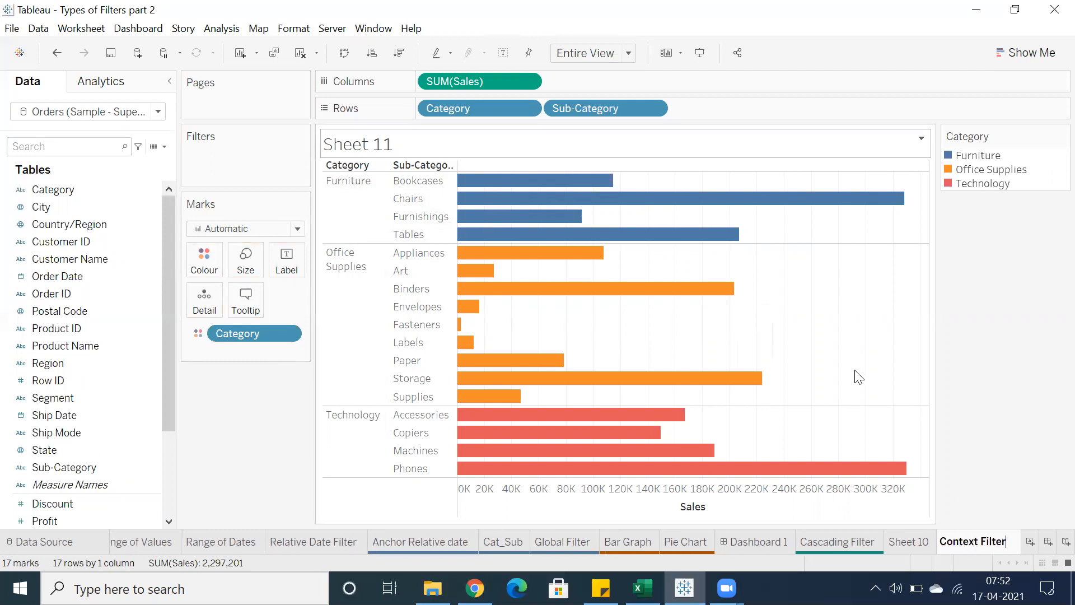
{"action": "key", "text": "Return"}
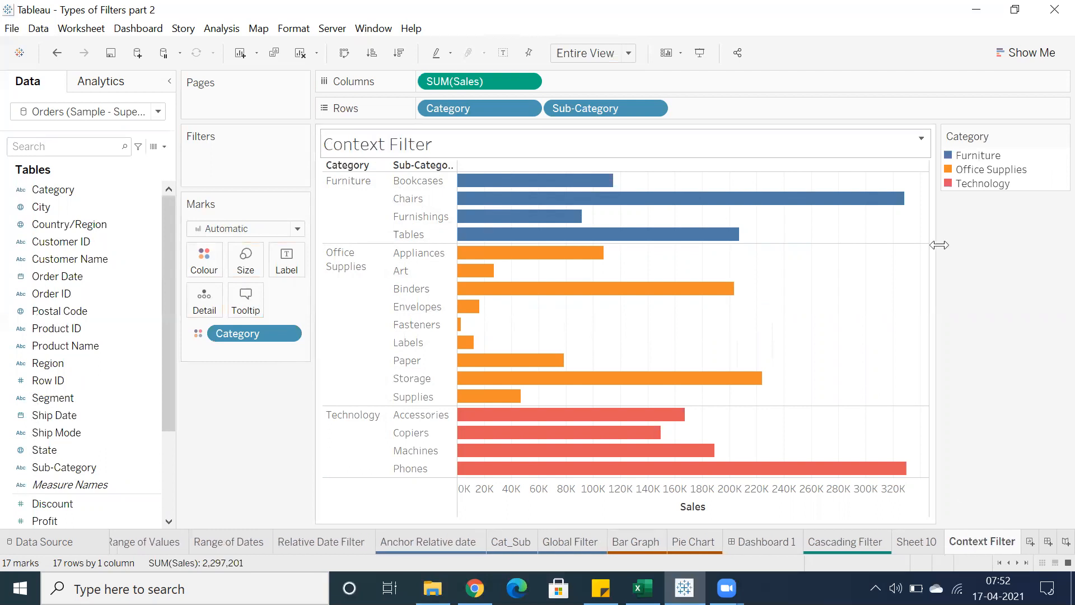
{"action": "left_click_drag", "start_coordinate": [983, 150], "coordinate": [257, 379]}
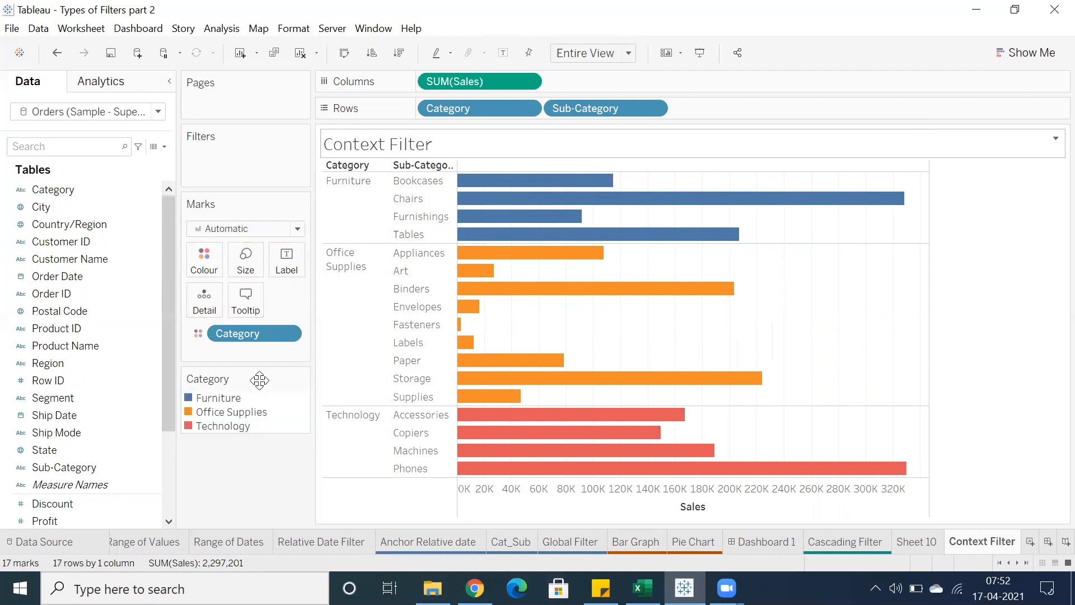
- Show filters for Category and Sub-Category, with the Category filter in its own column between the chart and the Sub-Category filter
{"action": "left_click", "coordinate": [526, 109]}
{"action": "left_click", "coordinate": [501, 149]}
{"action": "left_click", "coordinate": [654, 109]}
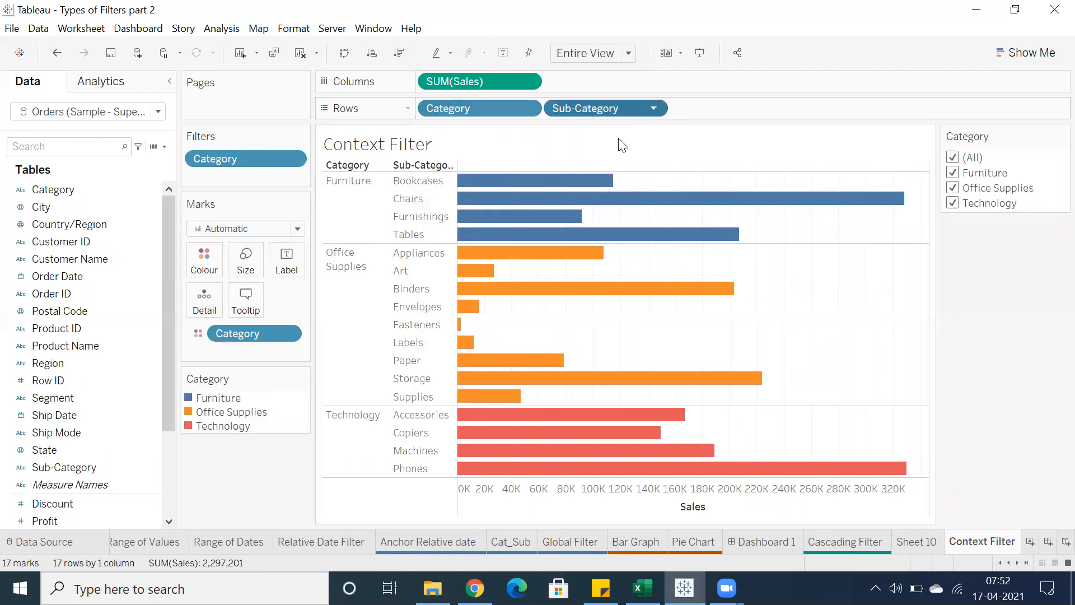
{"action": "left_click", "coordinate": [587, 149]}
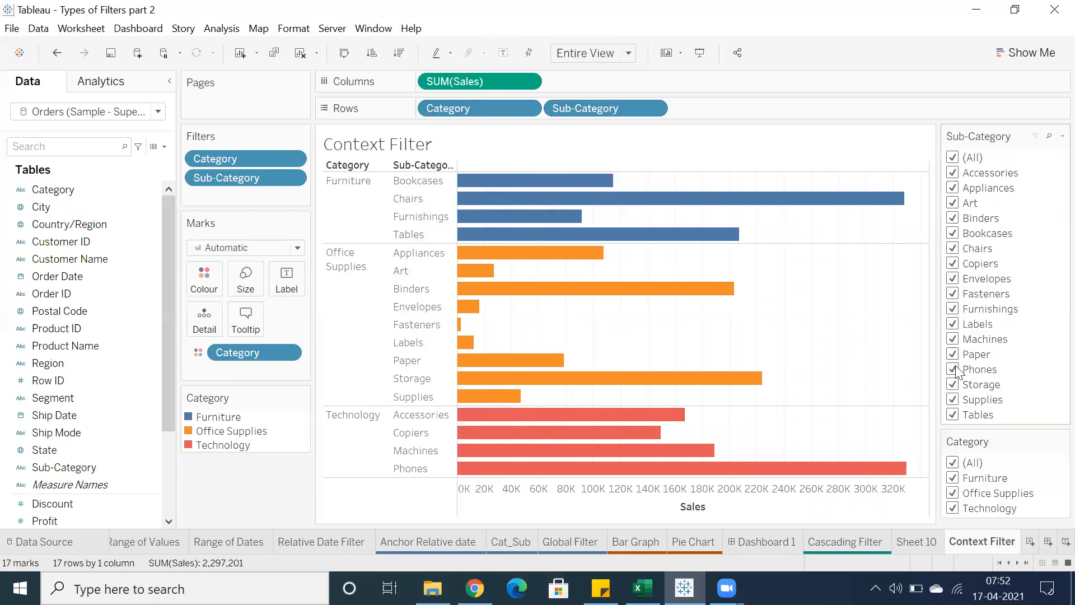
{"action": "left_click_drag", "start_coordinate": [929, 321], "coordinate": [919, 226]}
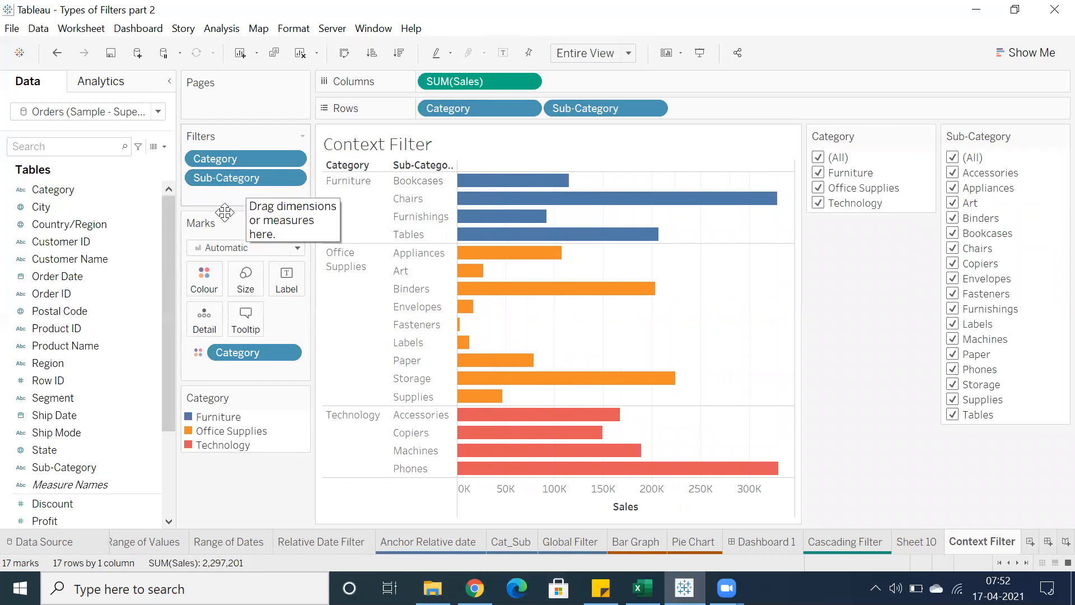
- Try a range filter on Profit and take it off the Filters shelf again
{"action": "left_click", "coordinate": [62, 311]}
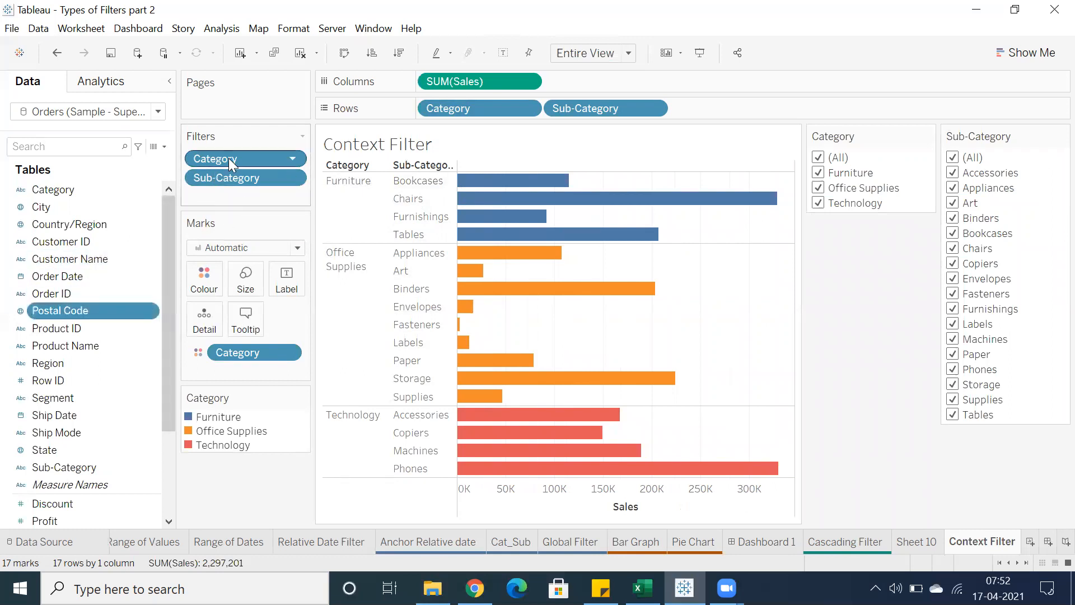
{"action": "scroll", "coordinate": [66, 472], "scroll_direction": "down", "scroll_amount": 1}
{"action": "left_click", "coordinate": [66, 471]}
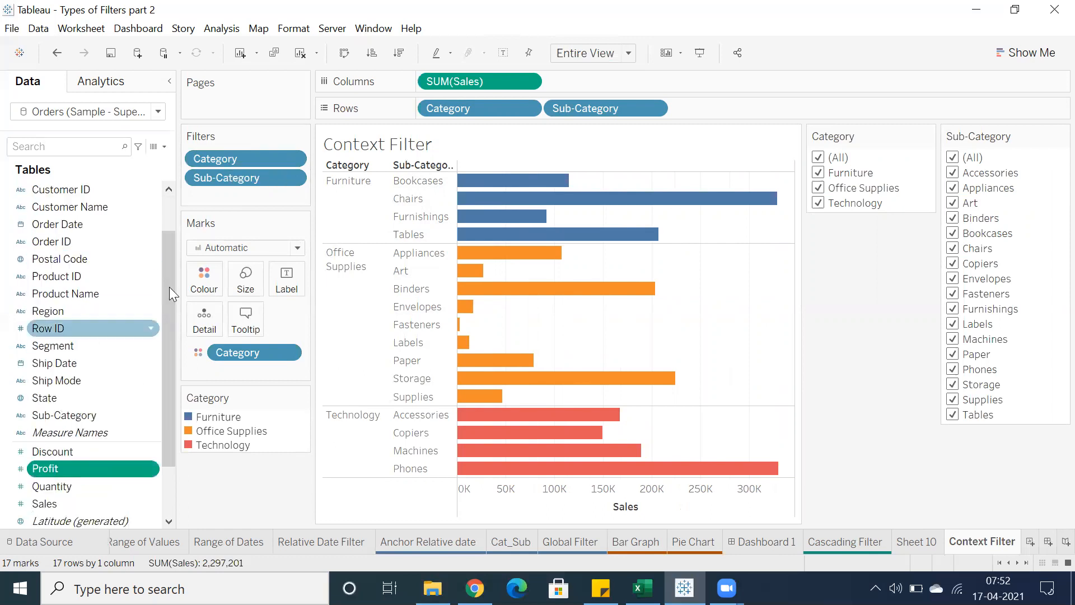
{"action": "right_click", "coordinate": [61, 471]}
{"action": "key", "text": "Escape"}
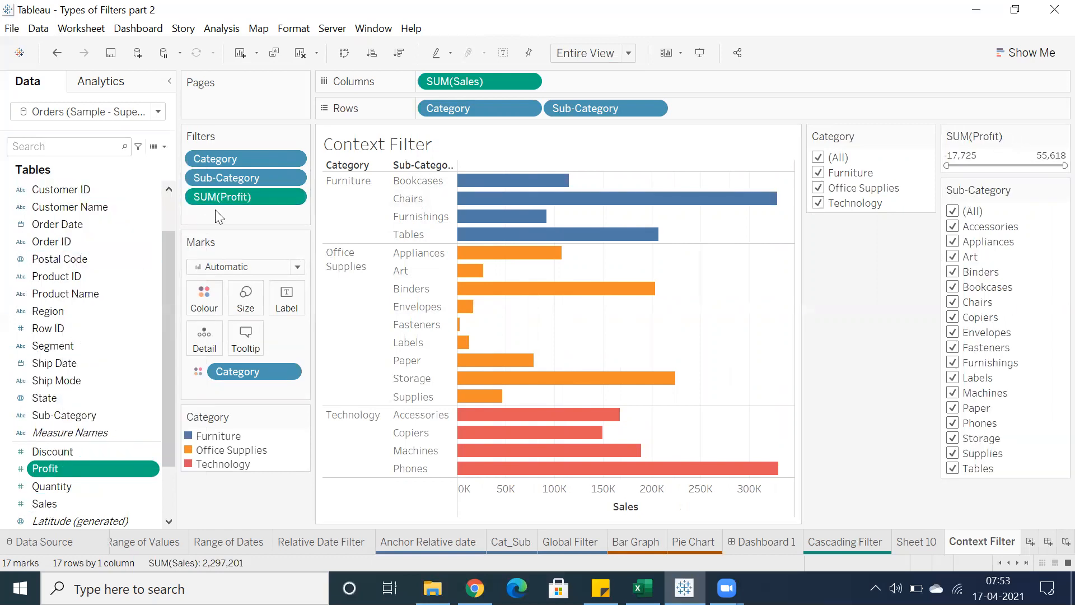
{"action": "left_click_drag", "start_coordinate": [214, 199], "coordinate": [176, 405]}
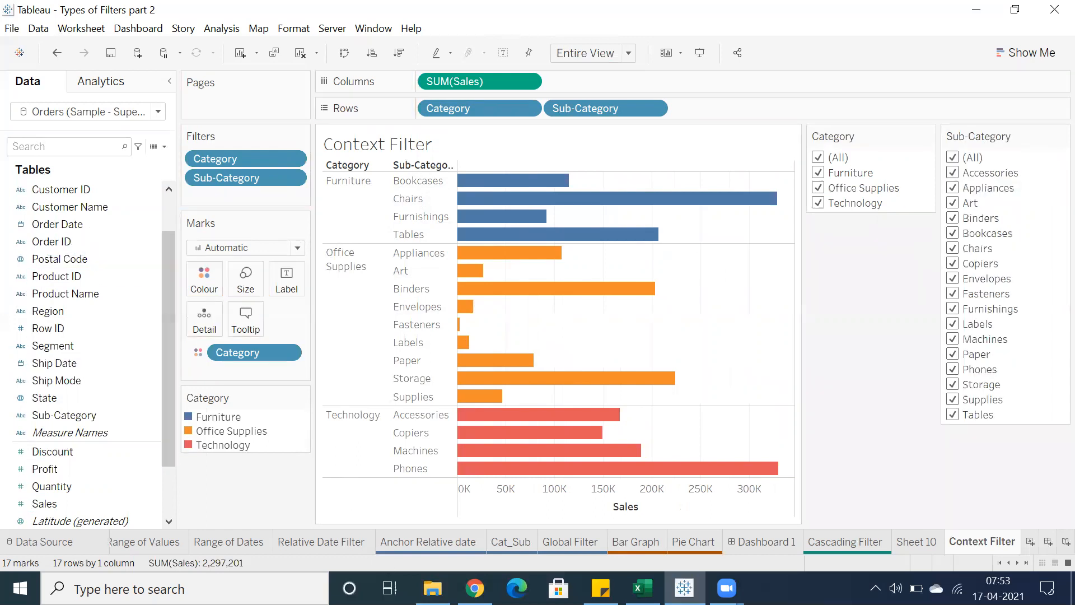
- Switch to the Excel workbook with the notes on types of filters
{"action": "left_click", "coordinate": [643, 588]}
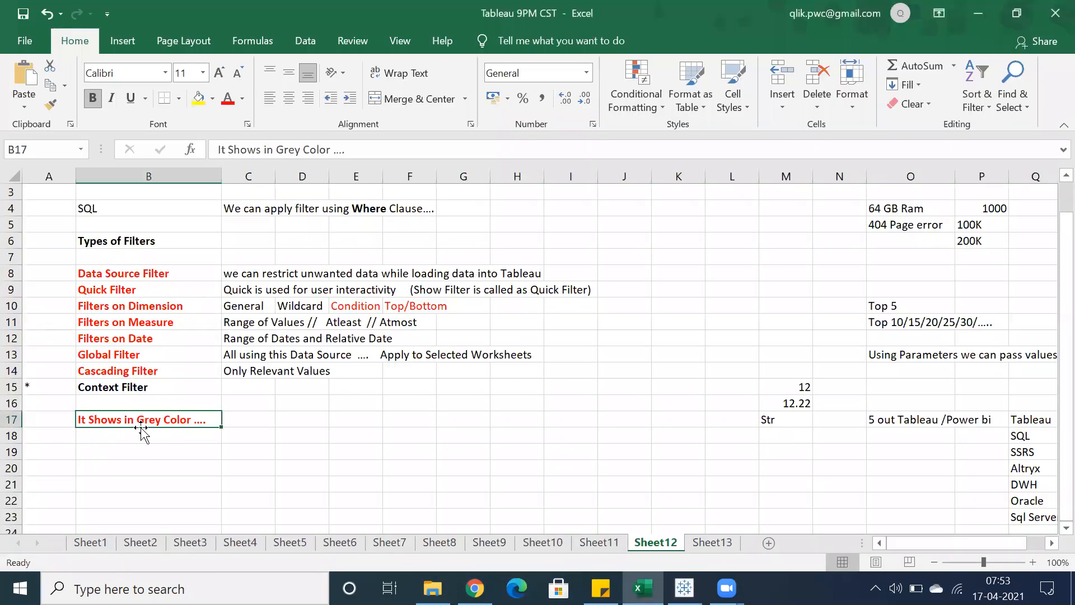
- Try moving the "It Shows in Grey Color ...." note up to cell B16, and undo the move
{"action": "left_click", "coordinate": [113, 432]}
{"action": "left_click", "coordinate": [155, 420]}
{"action": "left_click", "coordinate": [120, 437]}
{"action": "left_click", "coordinate": [120, 420]}
{"action": "key", "text": "ctrl+c"}
{"action": "left_click", "coordinate": [120, 407]}
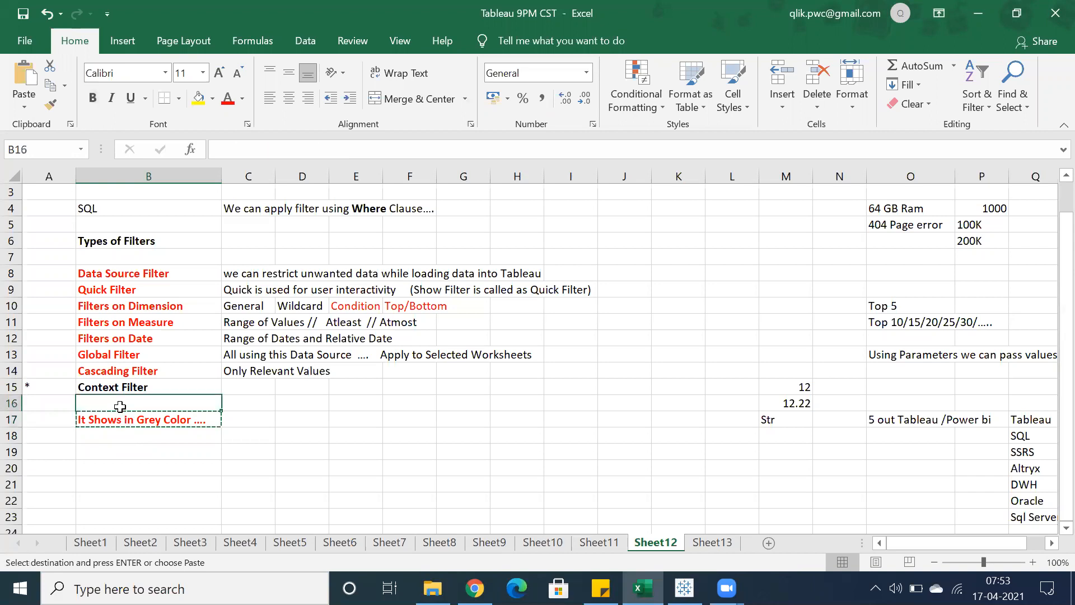
{"action": "key", "text": "ctrl+v"}
{"action": "left_click", "coordinate": [126, 424]}
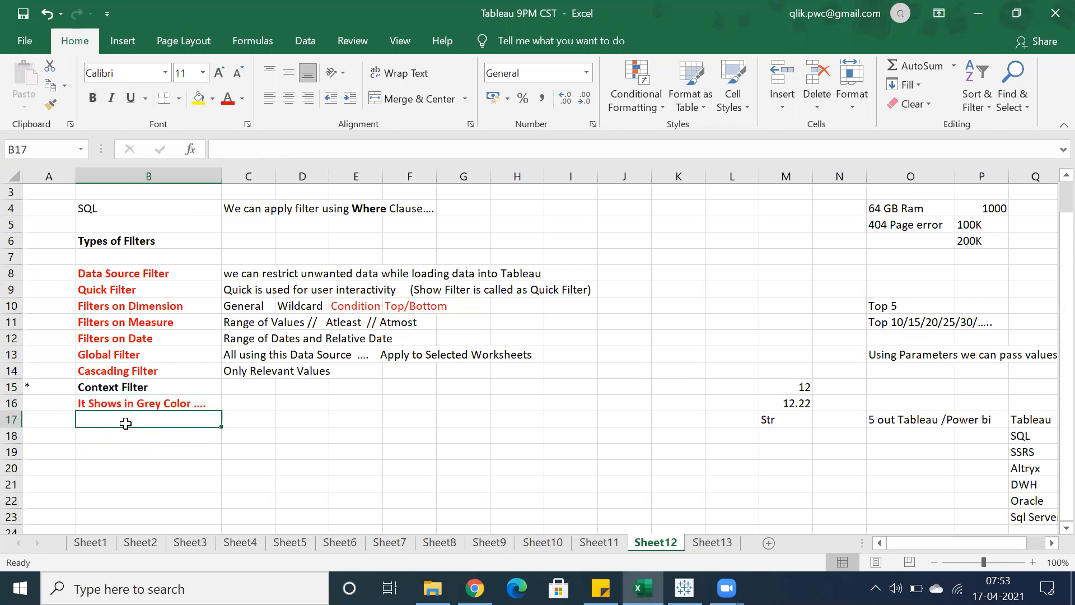
{"action": "left_click", "coordinate": [129, 405]}
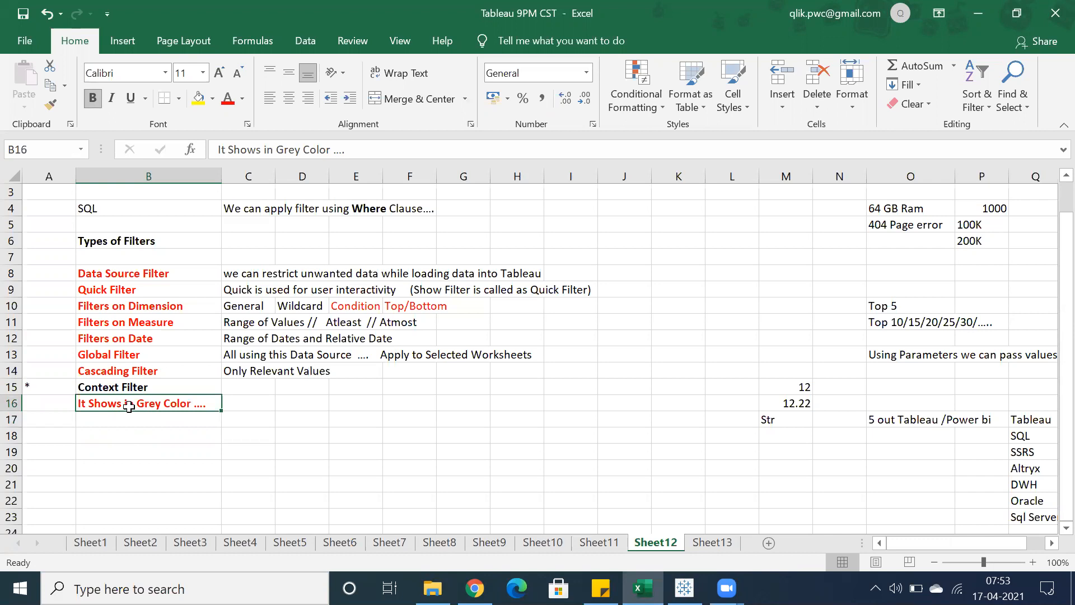
{"action": "key", "text": "ctrl+z"}
- Move the "It Shows in Grey Color ...." note to cell B18 and copy the Context Filter heading into B17 above it
{"action": "left_click", "coordinate": [126, 418]}
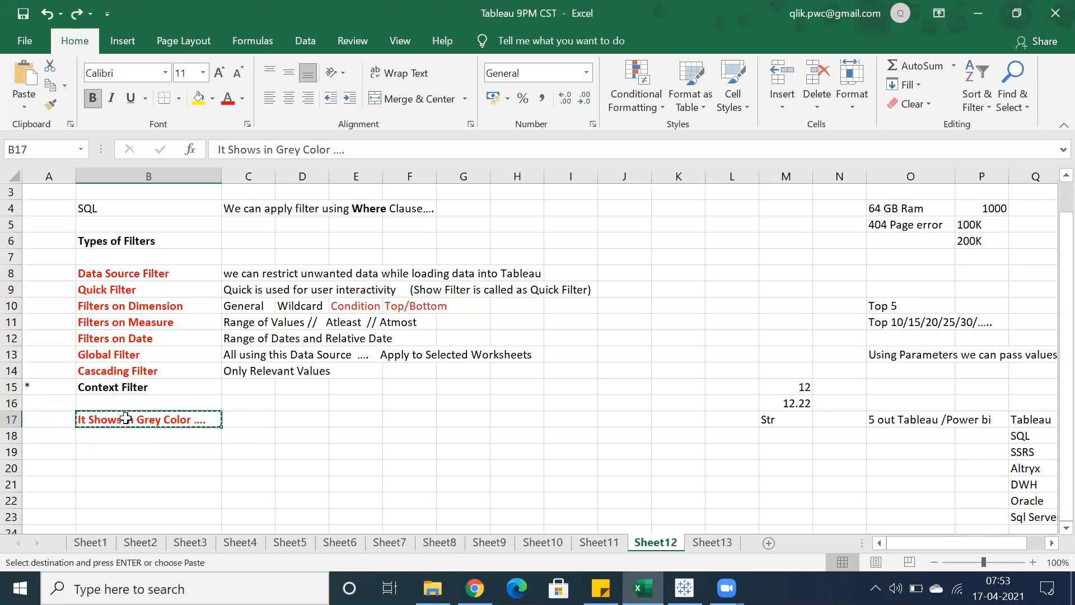
{"action": "mouse_move", "coordinate": [126, 426]}
{"action": "left_mouse_down"}
{"action": "mouse_move", "coordinate": [127, 442]}
{"action": "mouse_move", "coordinate": [129, 422]}
{"action": "left_mouse_up"}
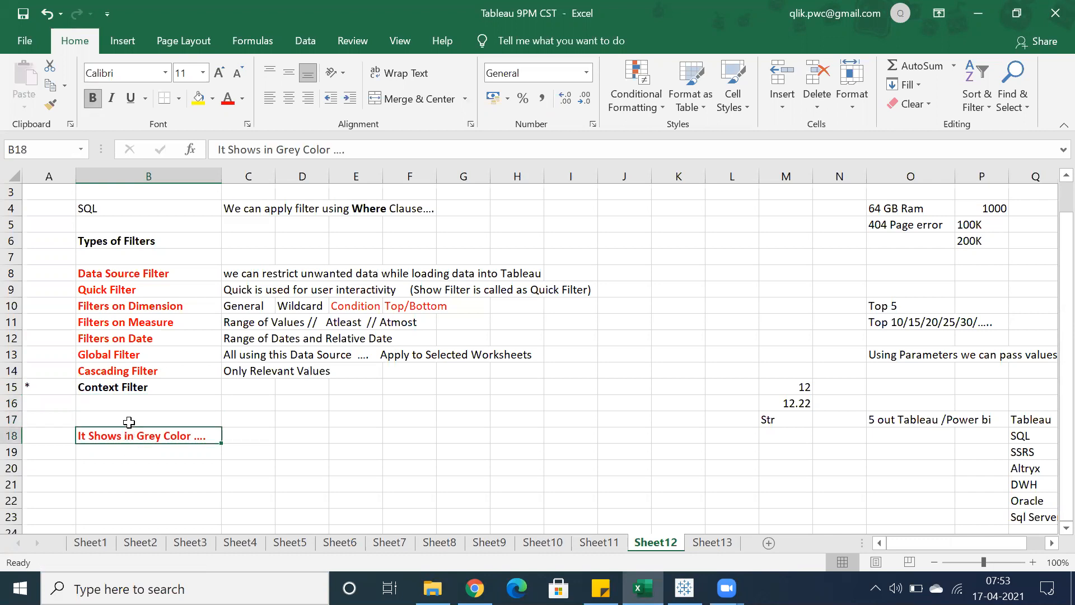
{"action": "left_click", "coordinate": [128, 386]}
{"action": "key", "text": "ctrl+x"}
{"action": "left_click", "coordinate": [118, 424]}
{"action": "key", "text": "ctrl+v"}
{"action": "left_click", "coordinate": [104, 466]}
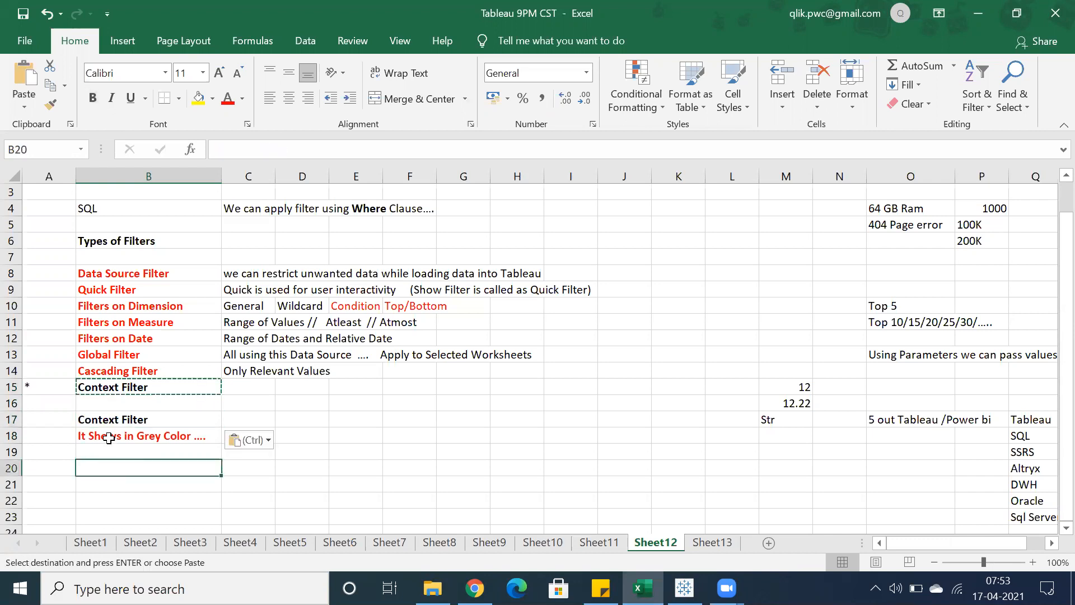
- Enter and save the note "It list top in the filter shelf" in cell B19, and switch back to Tableau
{"action": "left_click", "coordinate": [108, 438]}
{"action": "left_click", "coordinate": [111, 456]}
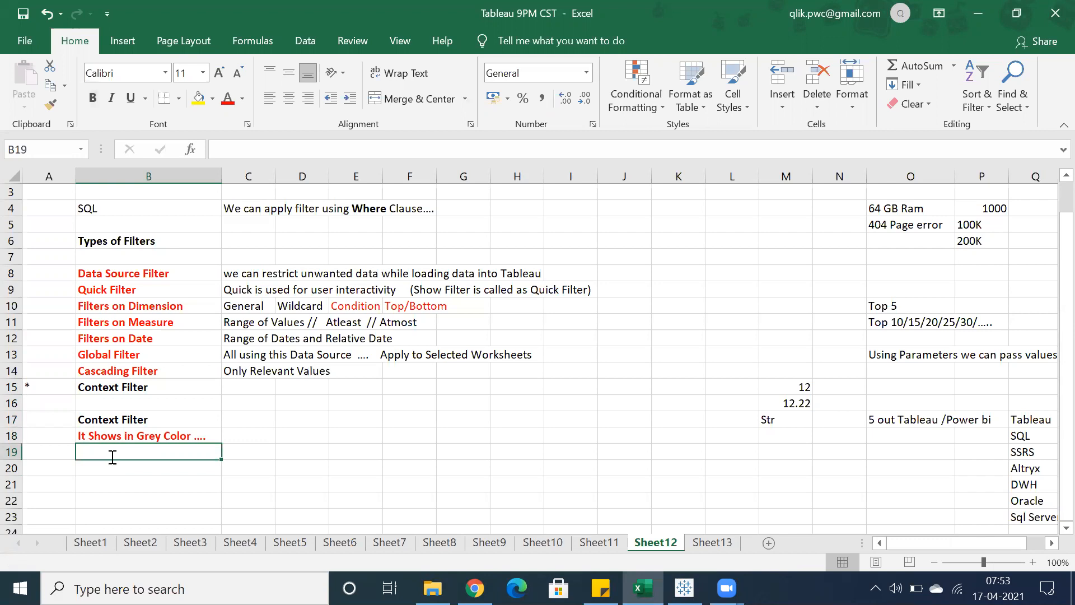
{"action": "type", "text": "It list top in the filter shelf"}
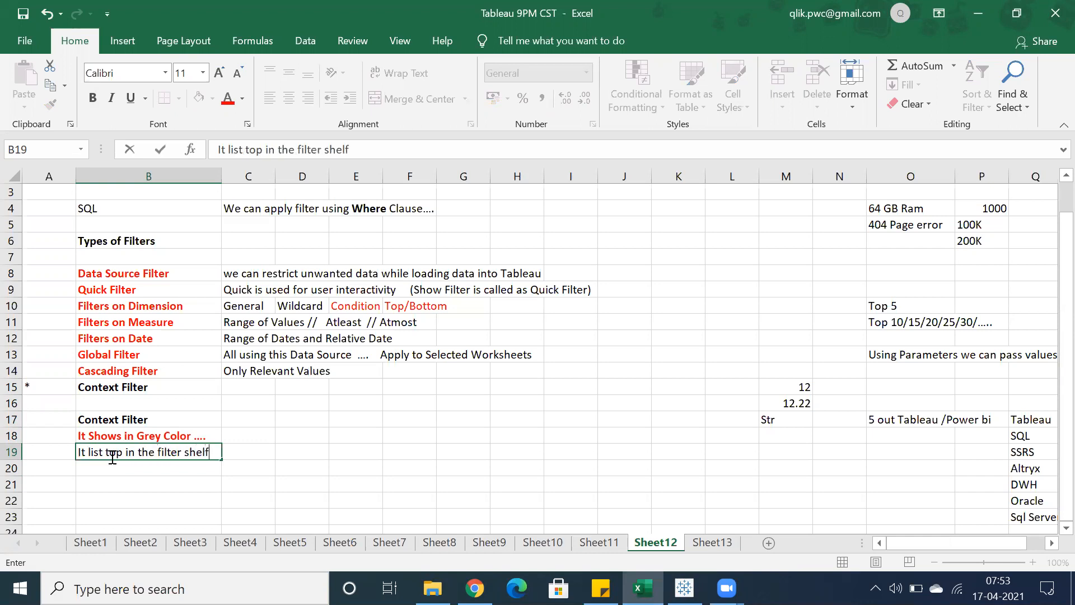
{"action": "key", "text": "ctrl+s"}
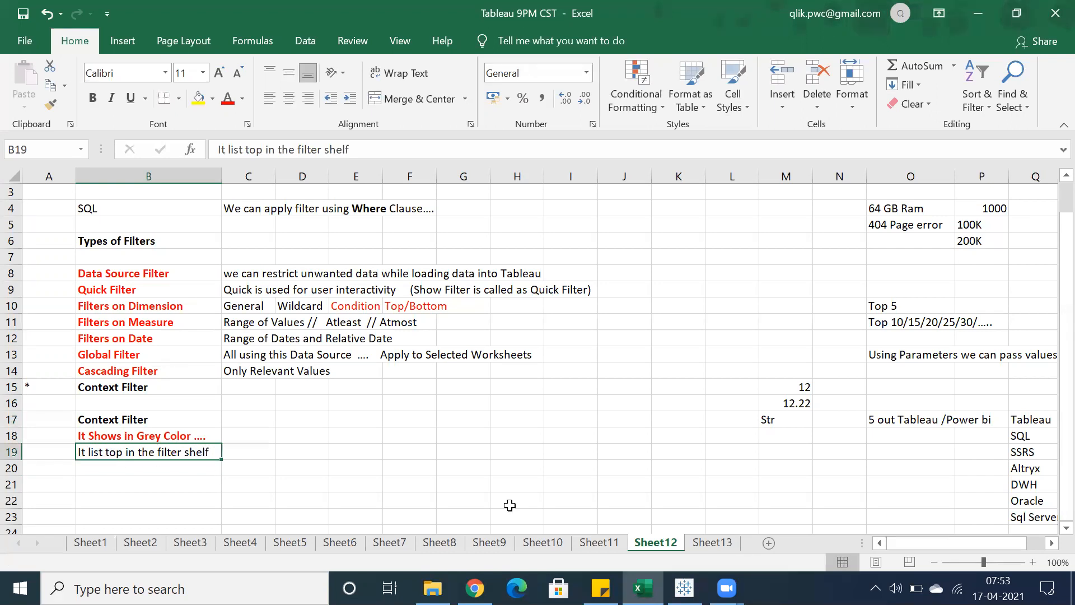
{"action": "left_click", "coordinate": [684, 587]}
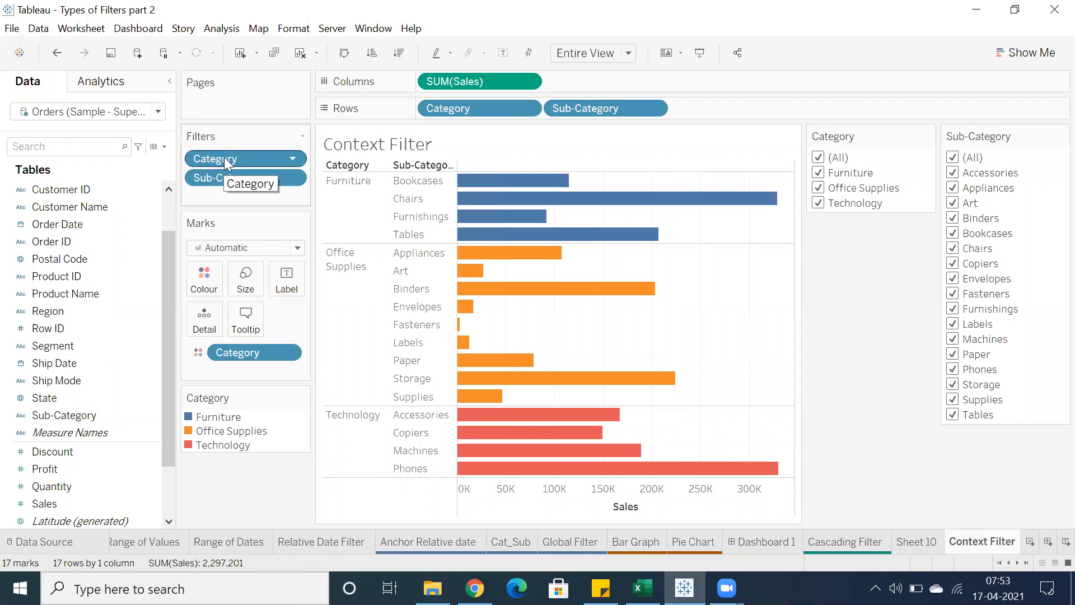
- Try reordering the Category and Sub-Category filters on the Filters shelf, leaving Category above Sub-Category
{"action": "mouse_move", "coordinate": [226, 161]}
{"action": "left_mouse_down"}
{"action": "mouse_move", "coordinate": [225, 197]}
{"action": "mouse_move", "coordinate": [227, 162]}
{"action": "left_mouse_up"}
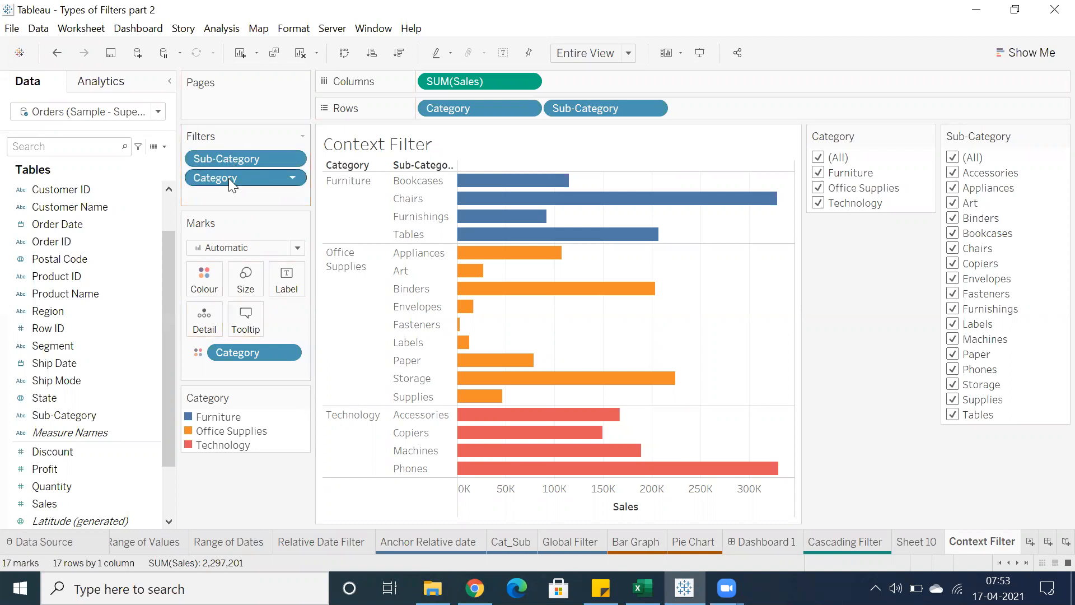
{"action": "mouse_move", "coordinate": [262, 157]}
{"action": "left_mouse_down"}
{"action": "mouse_move", "coordinate": [257, 197]}
{"action": "mouse_move", "coordinate": [265, 191]}
{"action": "mouse_move", "coordinate": [247, 200]}
{"action": "mouse_move", "coordinate": [251, 175]}
{"action": "mouse_move", "coordinate": [257, 191]}
{"action": "mouse_move", "coordinate": [244, 163]}
{"action": "mouse_move", "coordinate": [248, 193]}
{"action": "left_mouse_up"}
{"action": "left_click_drag", "start_coordinate": [249, 158], "coordinate": [253, 197]}
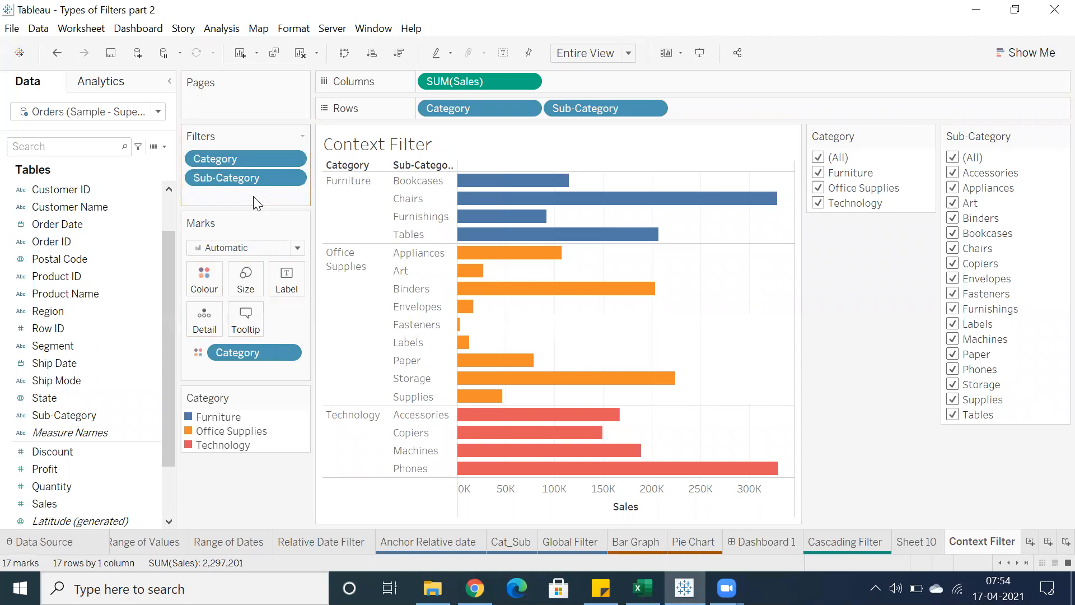
- Try adding the Sub-Category filter to context, and undo it
{"action": "left_click", "coordinate": [293, 179]}
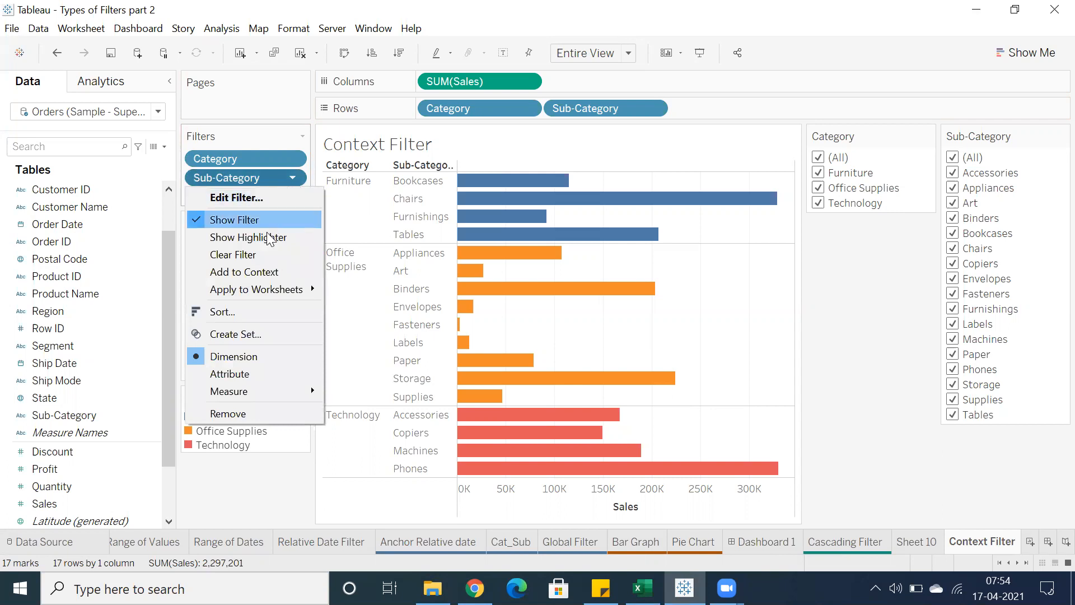
{"action": "left_click", "coordinate": [250, 273]}
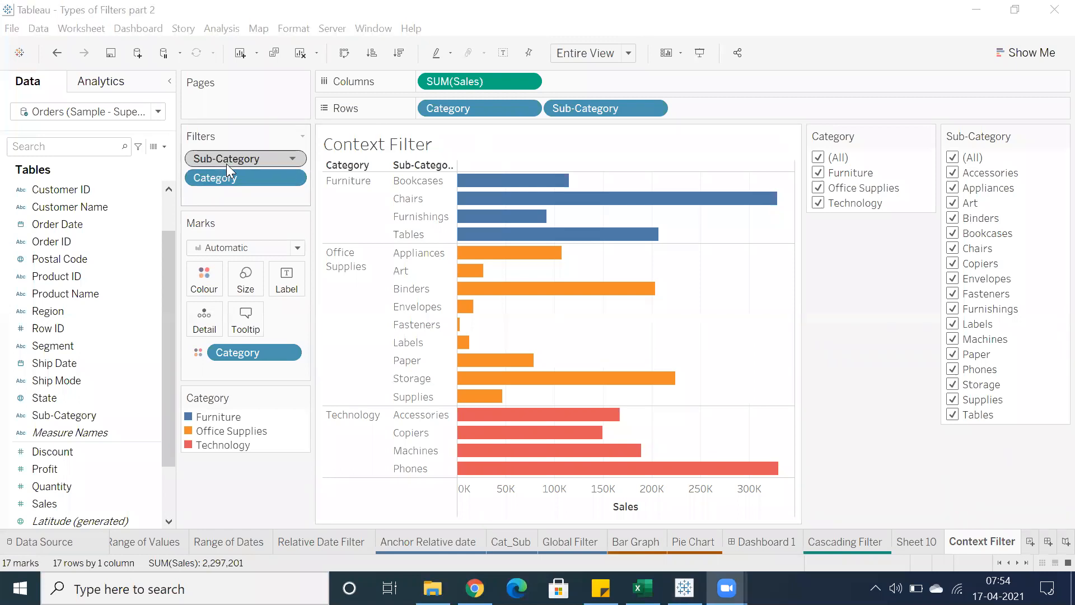
{"action": "left_click", "coordinate": [58, 58]}
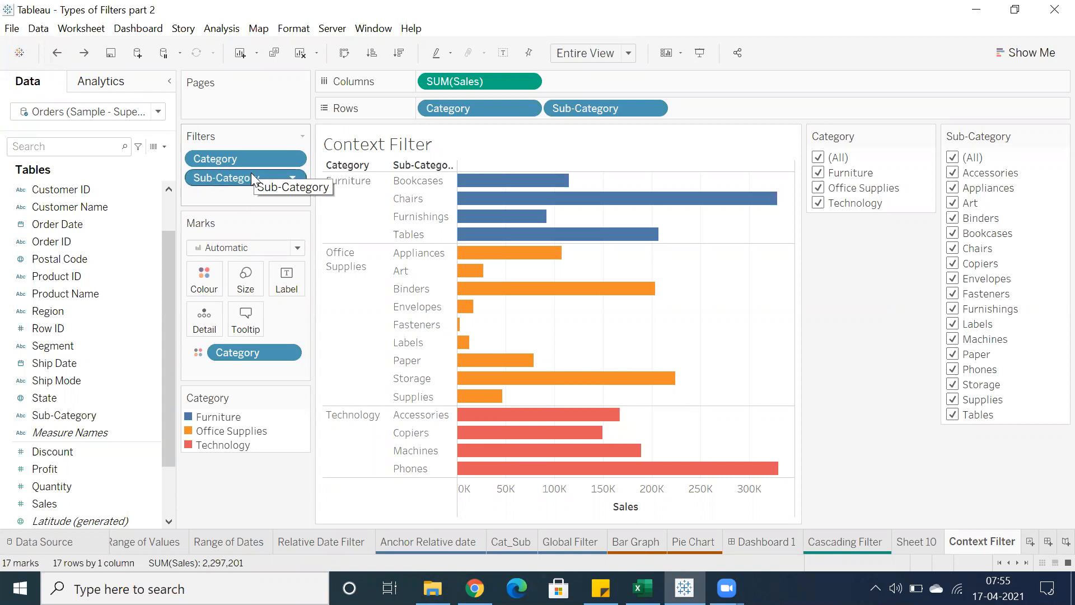
- Add the Sub-Category filter to context again, remove it from context and place it back below Category
{"action": "left_click", "coordinate": [291, 177]}
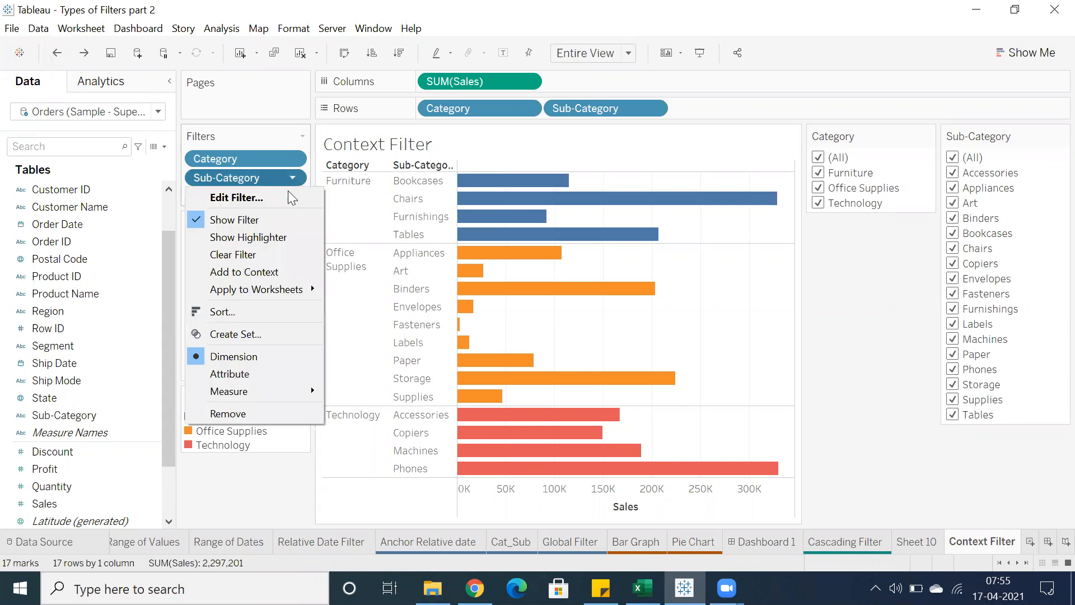
{"action": "left_click", "coordinate": [250, 274]}
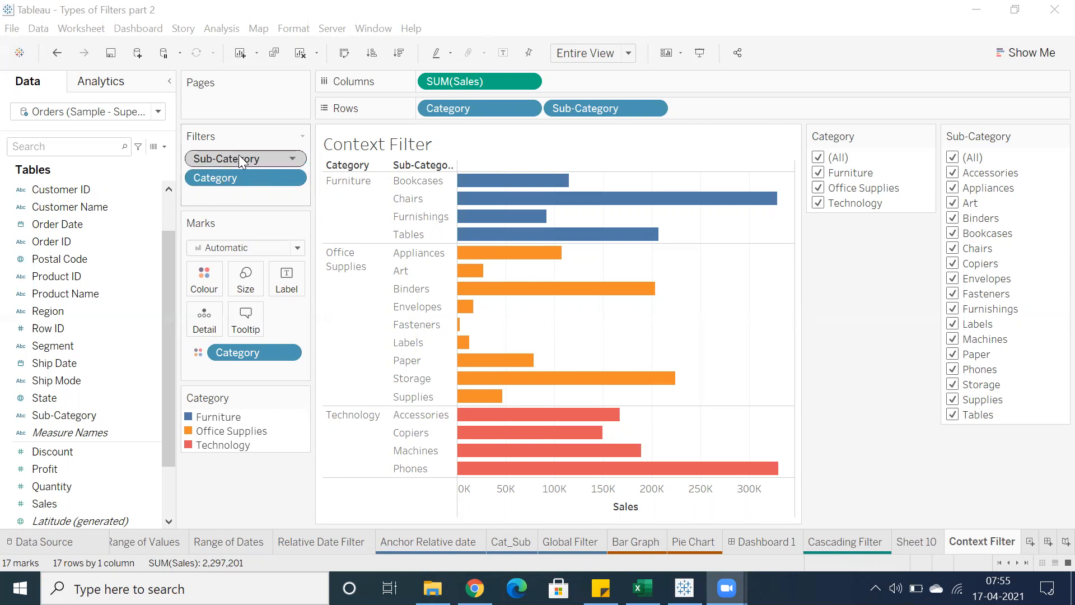
{"action": "left_click", "coordinate": [292, 160]}
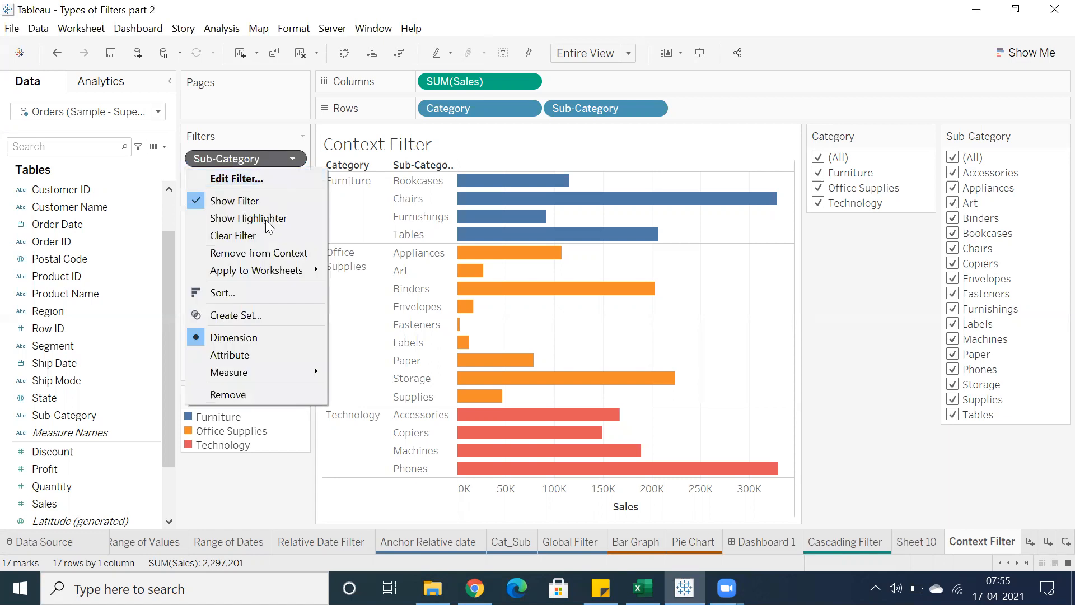
{"action": "left_click", "coordinate": [250, 250]}
{"action": "left_click_drag", "start_coordinate": [251, 158], "coordinate": [272, 190]}
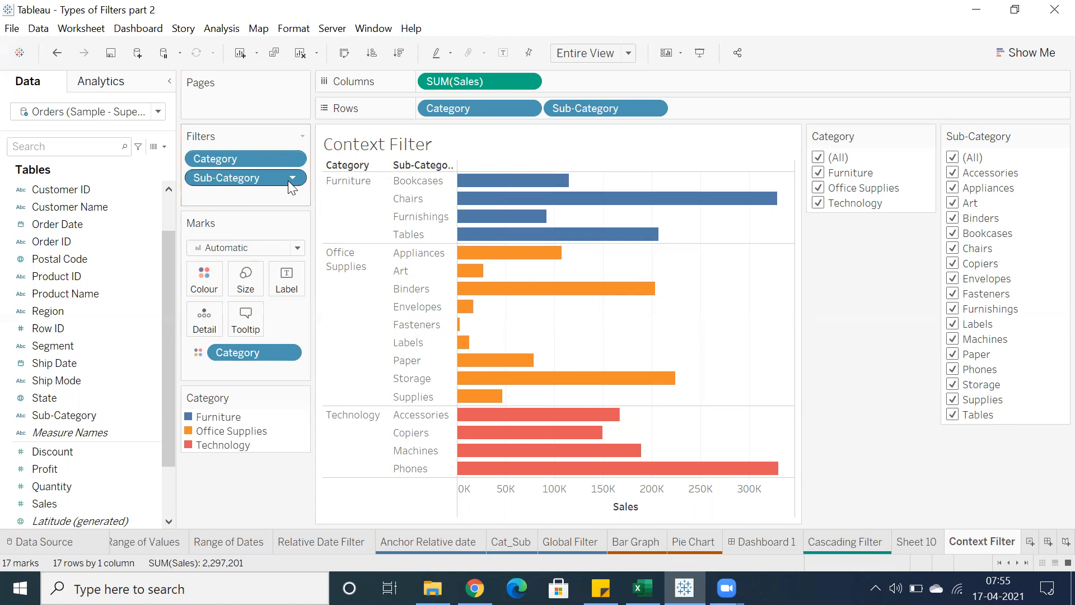
- Make the Sub-Category filter a context filter and try moving it below Category on the Filters shelf
{"action": "left_click", "coordinate": [292, 178]}
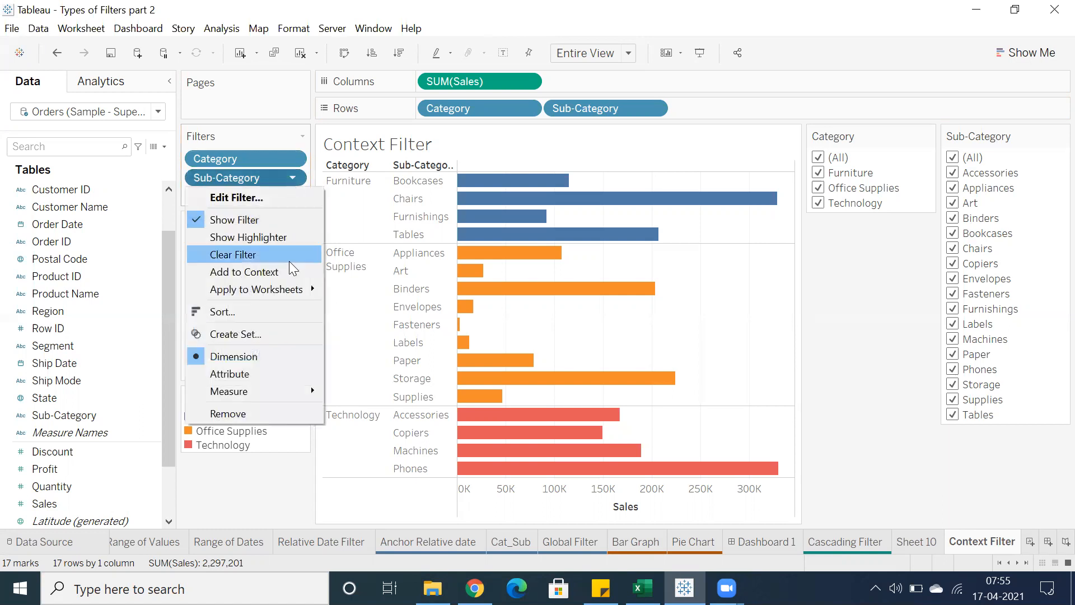
{"action": "left_click", "coordinate": [276, 271]}
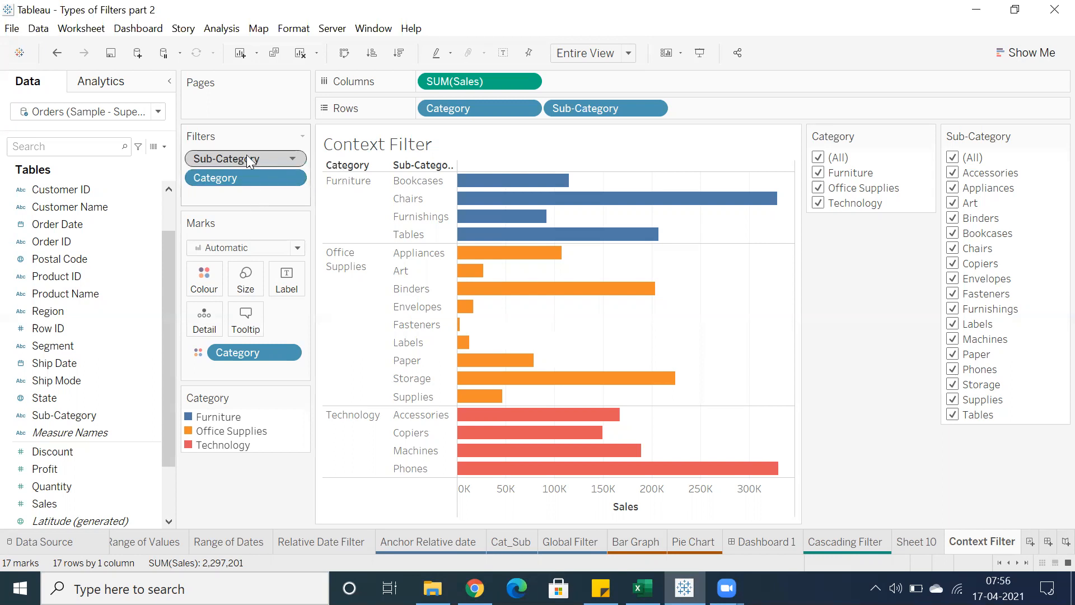
{"action": "mouse_move", "coordinate": [247, 164]}
{"action": "left_mouse_down"}
{"action": "mouse_move", "coordinate": [246, 196]}
{"action": "mouse_move", "coordinate": [244, 170]}
{"action": "mouse_move", "coordinate": [245, 193]}
{"action": "mouse_move", "coordinate": [240, 184]}
{"action": "mouse_move", "coordinate": [250, 196]}
{"action": "mouse_move", "coordinate": [233, 159]}
{"action": "mouse_move", "coordinate": [233, 195]}
{"action": "mouse_move", "coordinate": [241, 154]}
{"action": "mouse_move", "coordinate": [237, 190]}
{"action": "mouse_move", "coordinate": [236, 173]}
{"action": "left_mouse_up"}
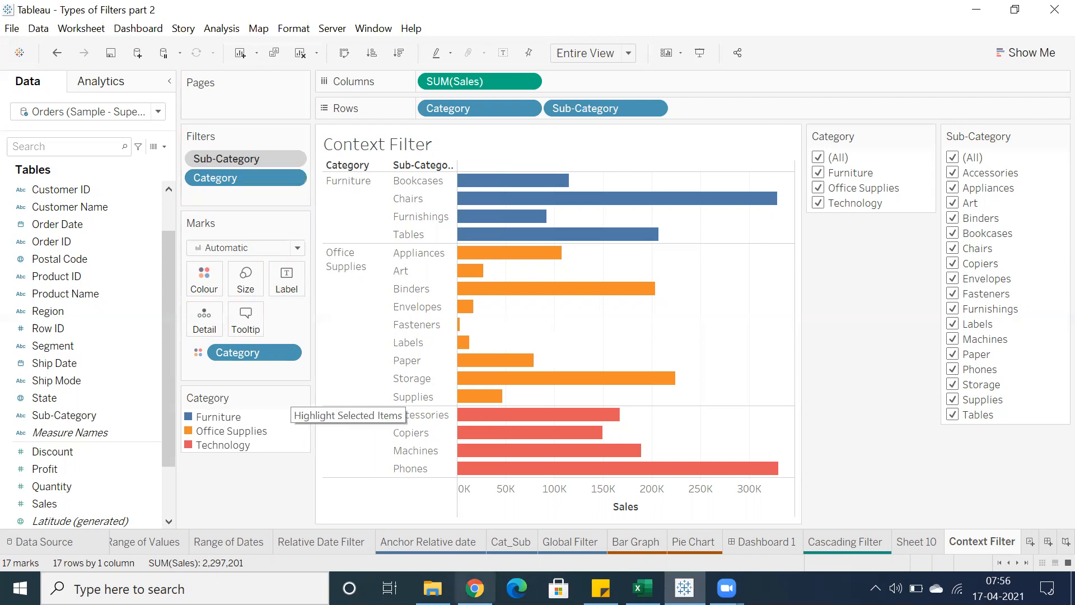
- Switch to the Excel notes and enter "It is Independent Filter" in cell B20
{"action": "left_click", "coordinate": [642, 589]}
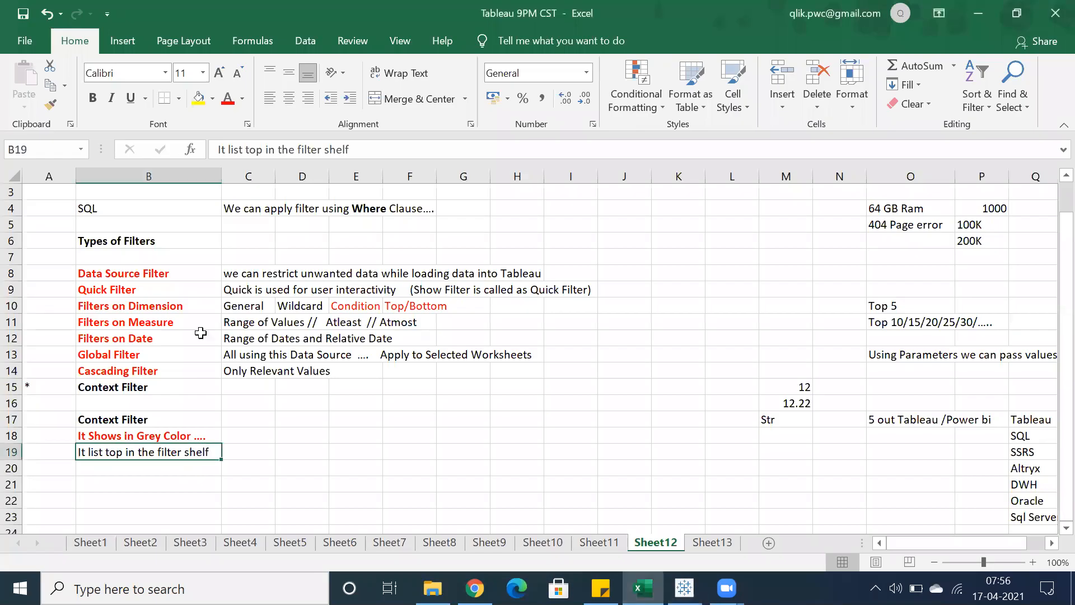
{"action": "left_click", "coordinate": [158, 434]}
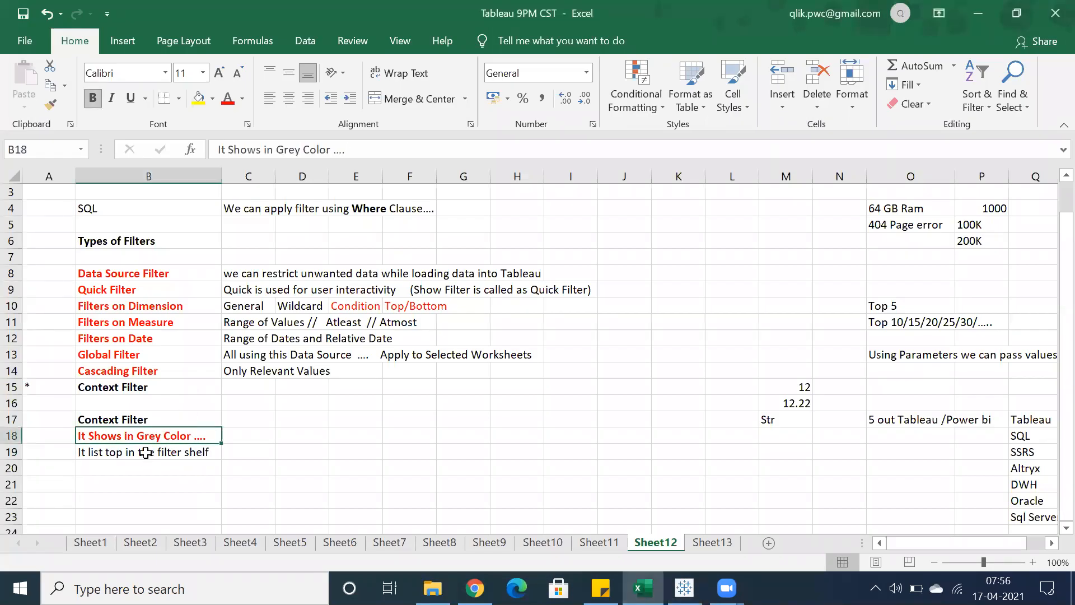
{"action": "left_click", "coordinate": [145, 450]}
{"action": "left_click", "coordinate": [144, 471]}
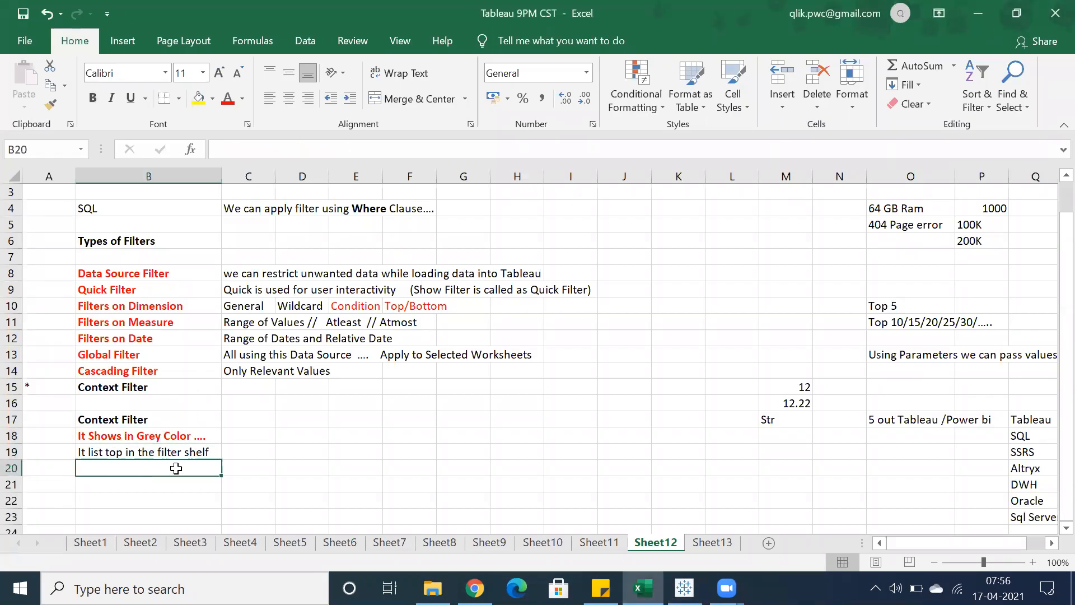
{"action": "type", "text": "It is Independent Filter"}
{"action": "key", "text": "Return"}
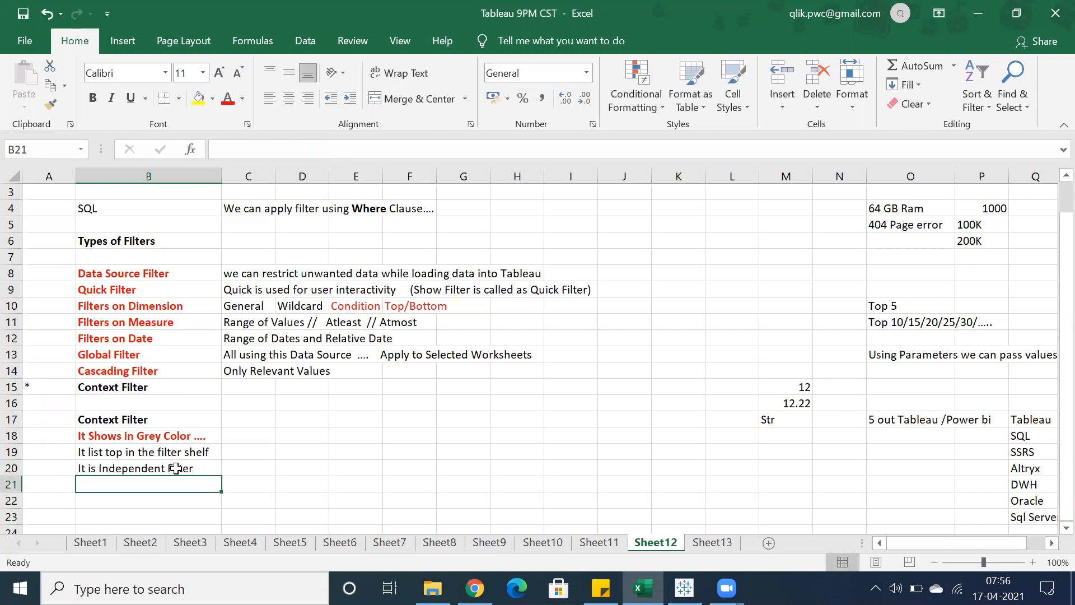
- Enter the note "It creates a Temp Table when we create a Context Filter" in cell B21
{"action": "type", "text": "It creates a Temp R"}
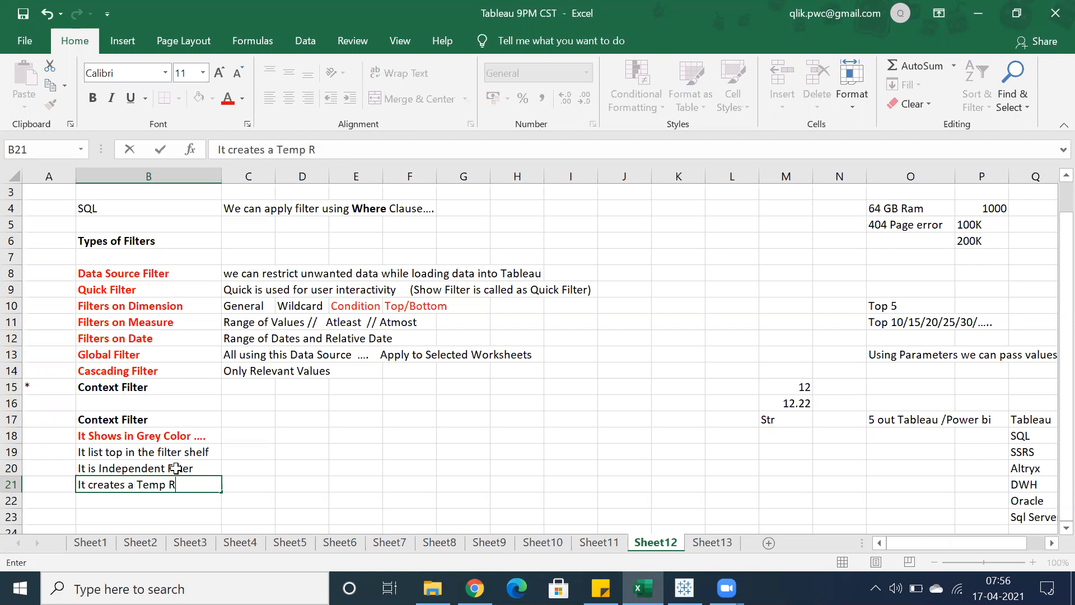
{"action": "key", "text": "BackSpace"}
{"action": "type", "text": "Table when we cre"}
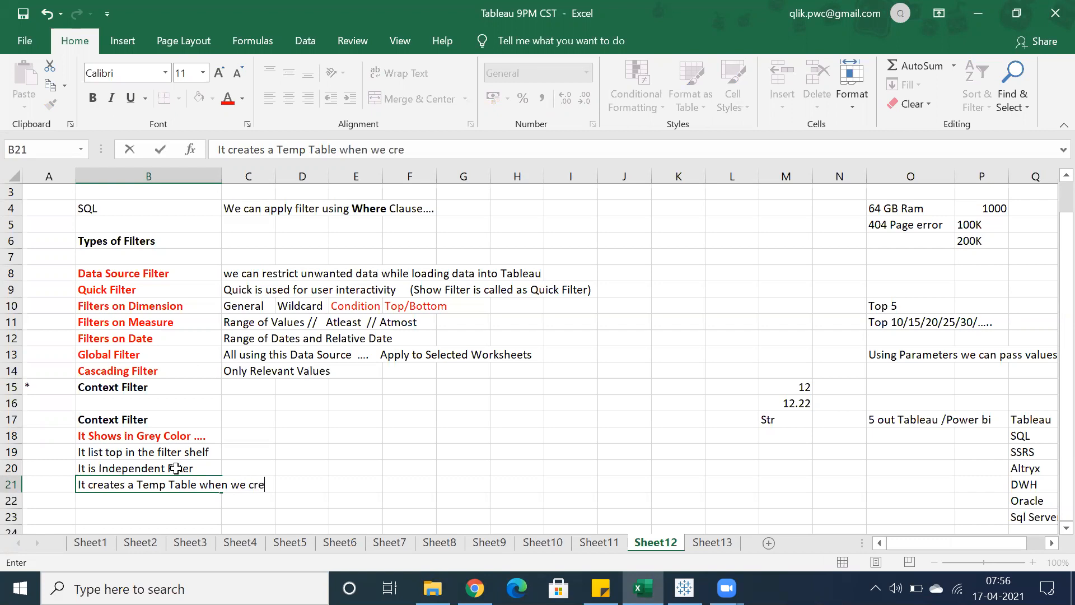
{"action": "type", "text": "ate a Context Filter"}
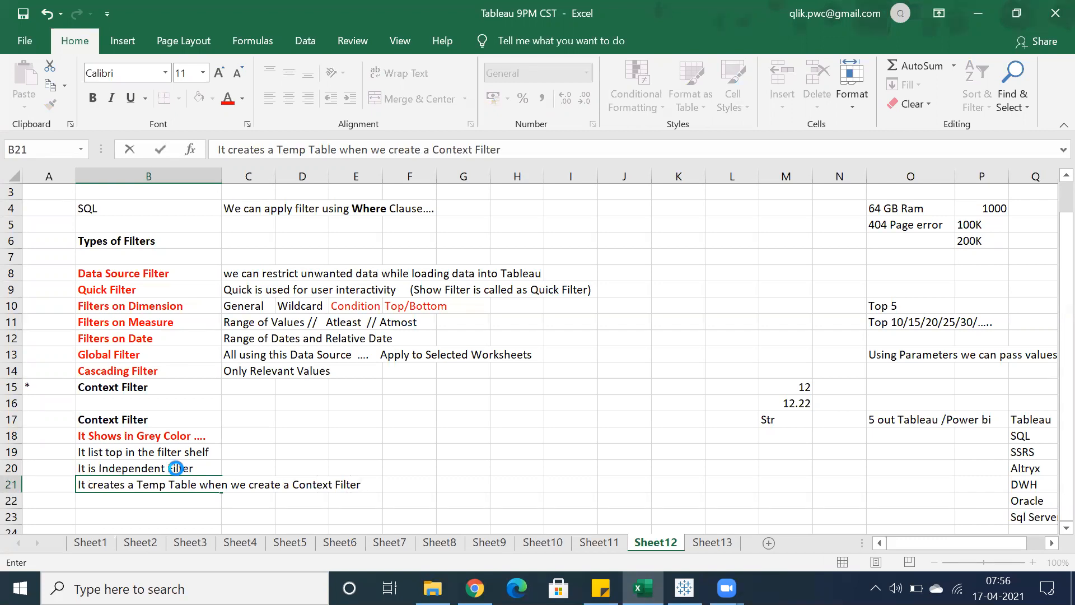
{"action": "key", "text": "ctrl+Return"}
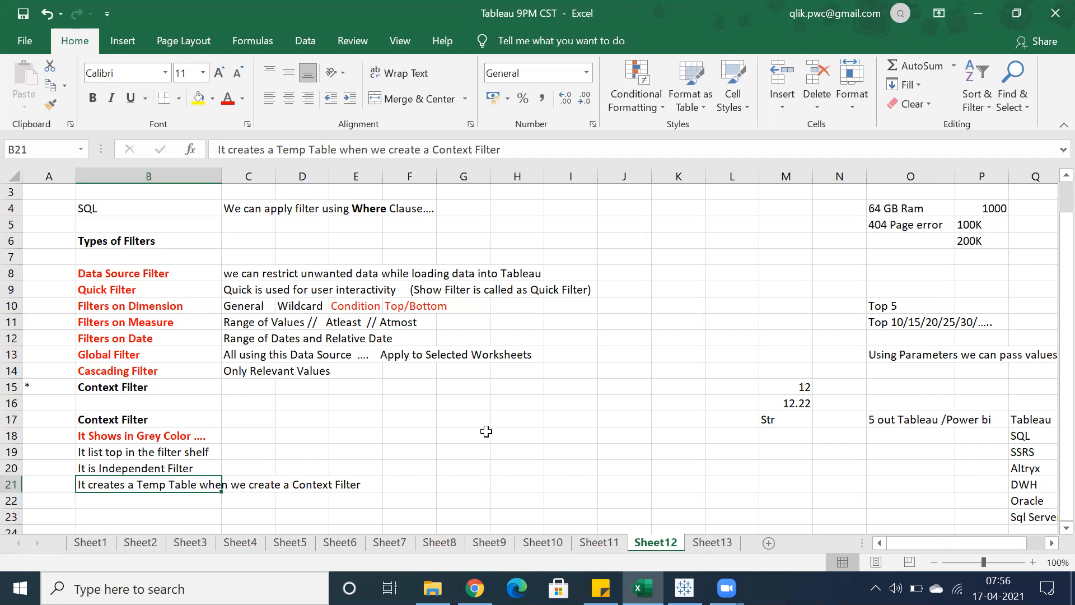
{"action": "left_click_drag", "start_coordinate": [556, 390], "coordinate": [629, 469]}
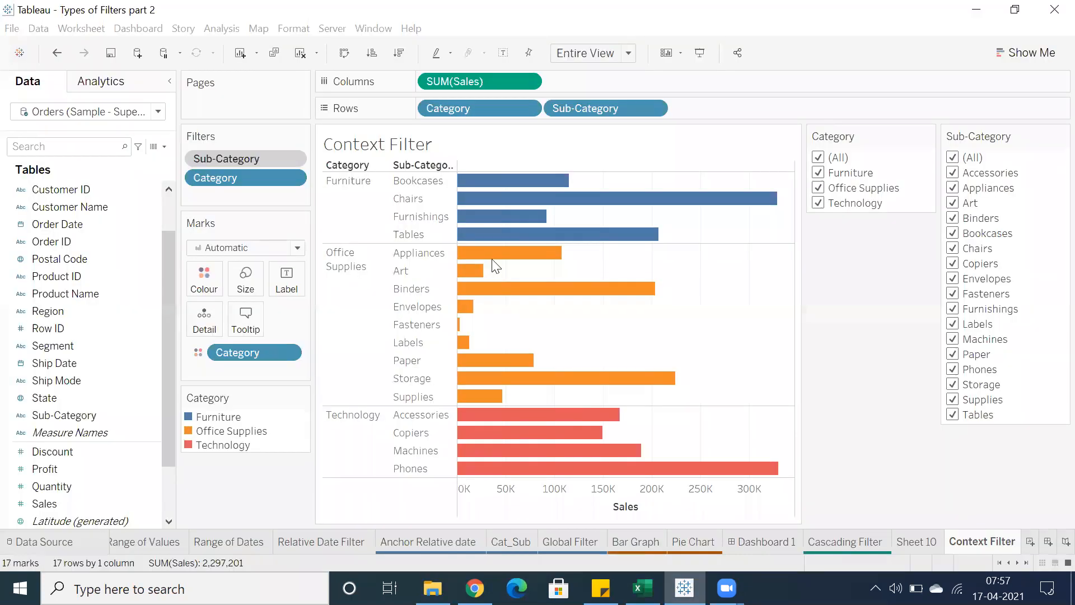
{"action": "left_click", "coordinate": [684, 588]}
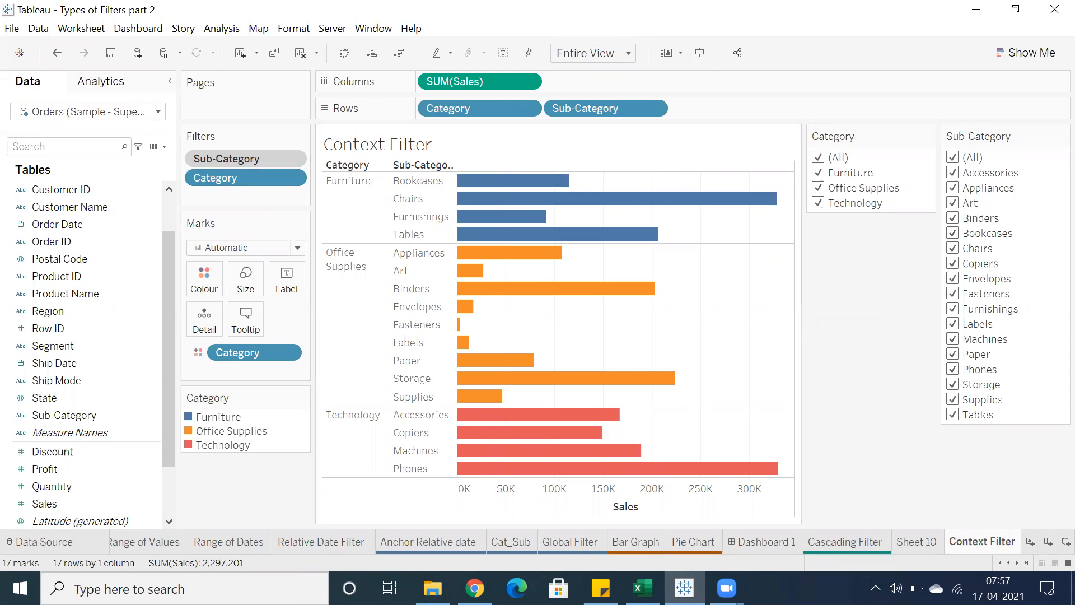
{"action": "left_click", "coordinate": [643, 588]}
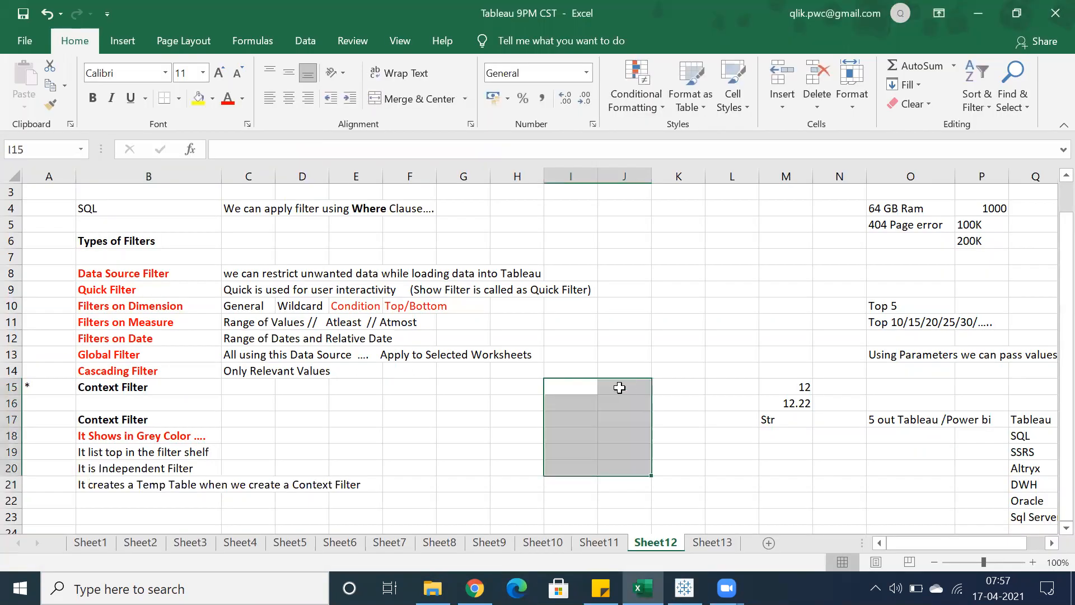
{"action": "left_click", "coordinate": [571, 430]}
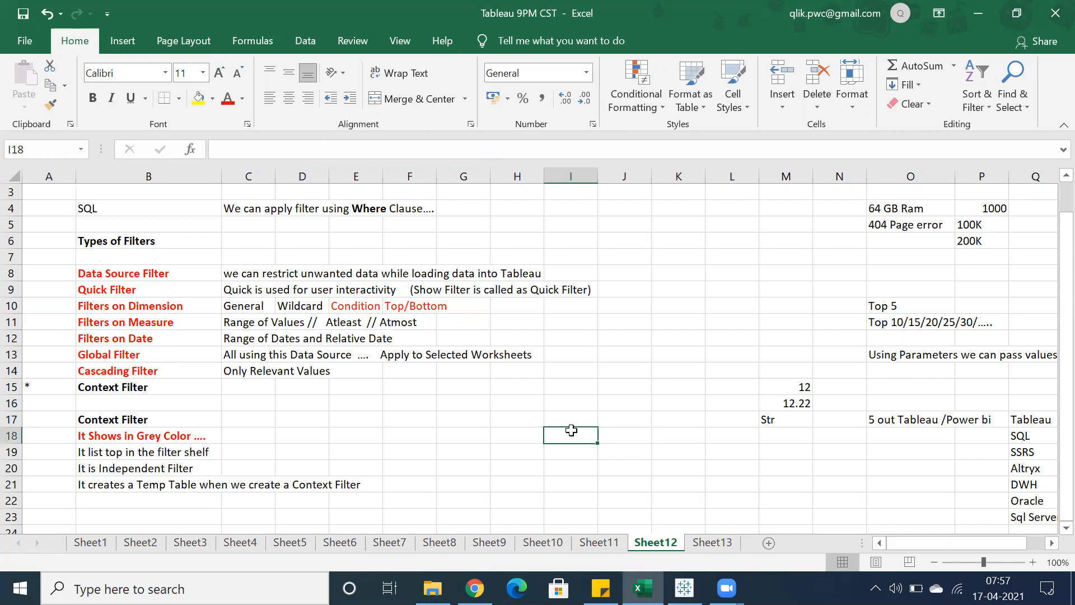
- Switch to Tableau, remove the Sub-Category filter from context and move it below Category on the Filters shelf
{"action": "key", "text": "alt+Tab"}
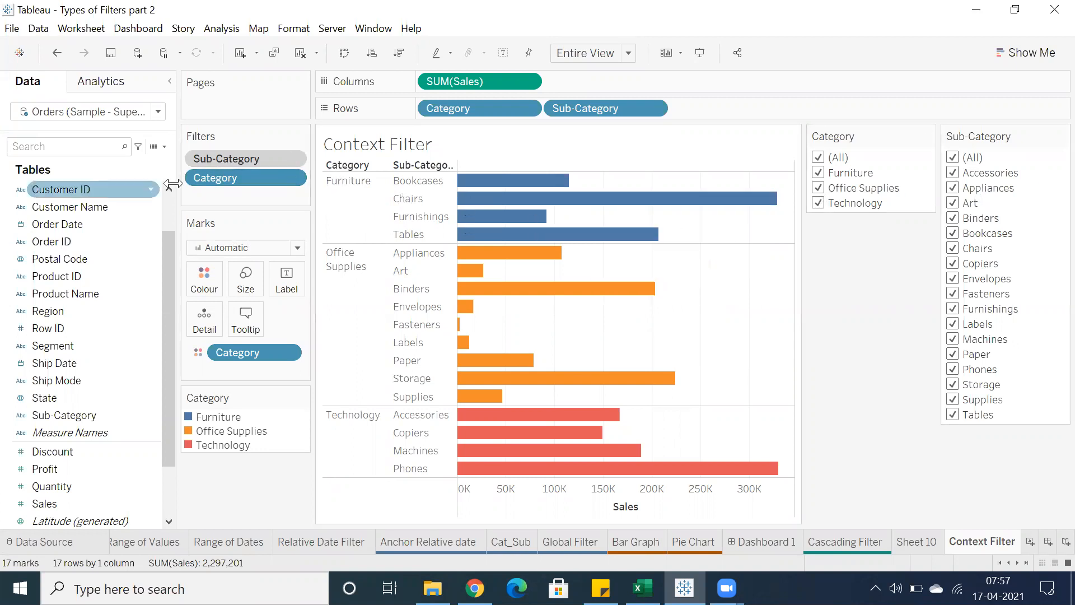
{"action": "left_click", "coordinate": [294, 157]}
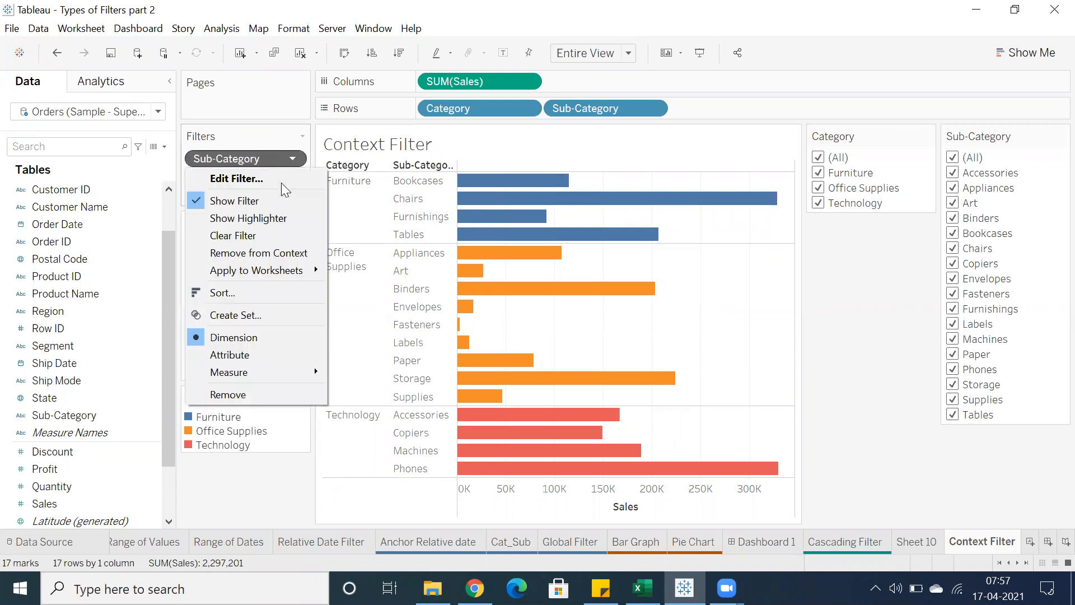
{"action": "left_click", "coordinate": [251, 250]}
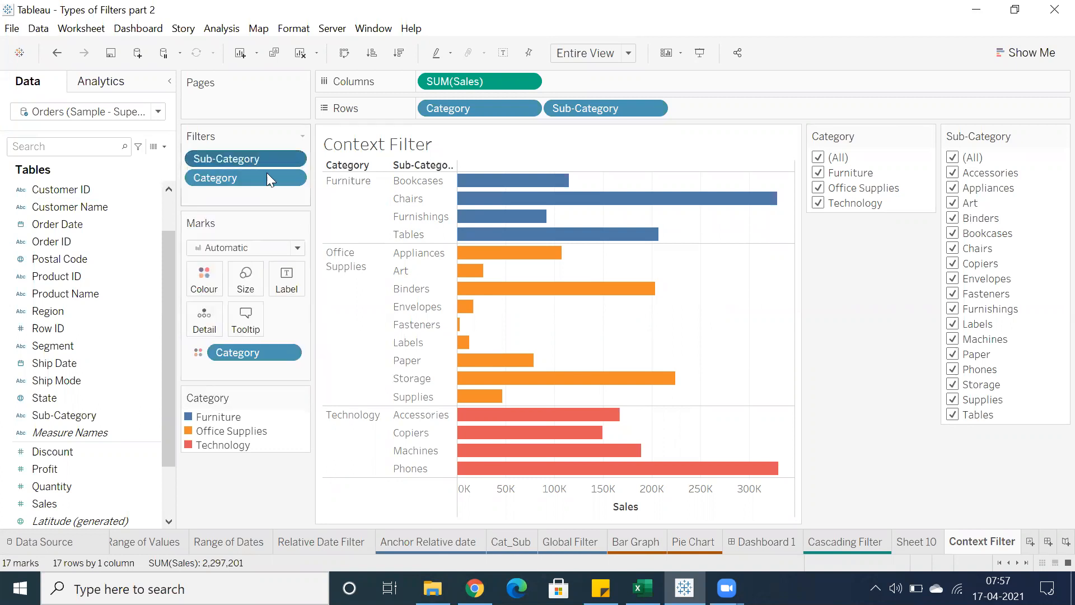
{"action": "mouse_move", "coordinate": [252, 160]}
{"action": "left_mouse_down"}
{"action": "mouse_move", "coordinate": [252, 201]}
{"action": "mouse_move", "coordinate": [253, 179]}
{"action": "left_mouse_up"}
- Add the Category filter to context and look over the options of its filter card
{"action": "right_click", "coordinate": [258, 162]}
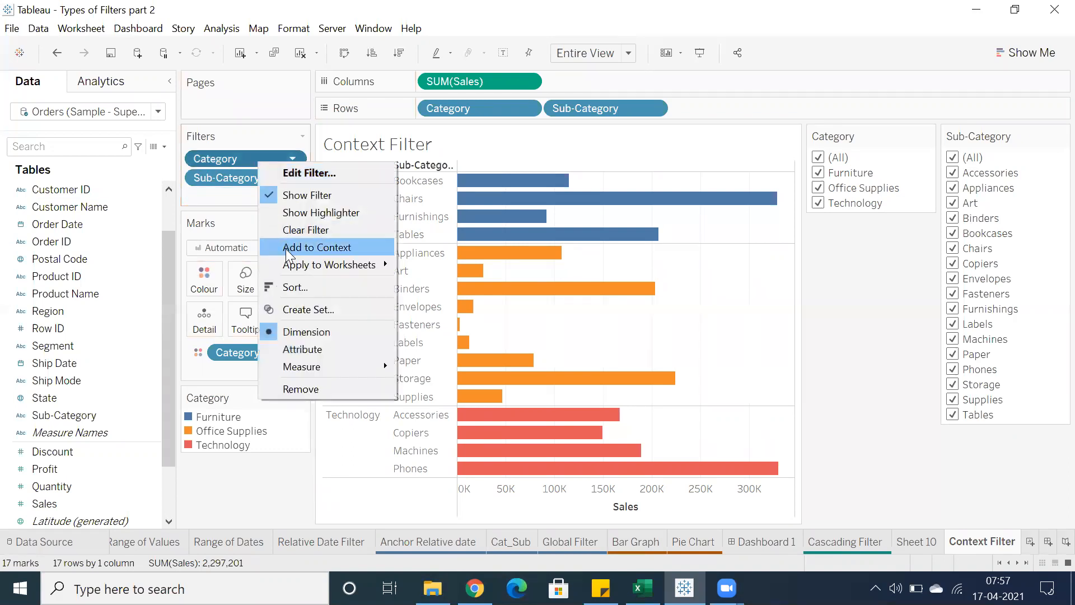
{"action": "left_click", "coordinate": [303, 247]}
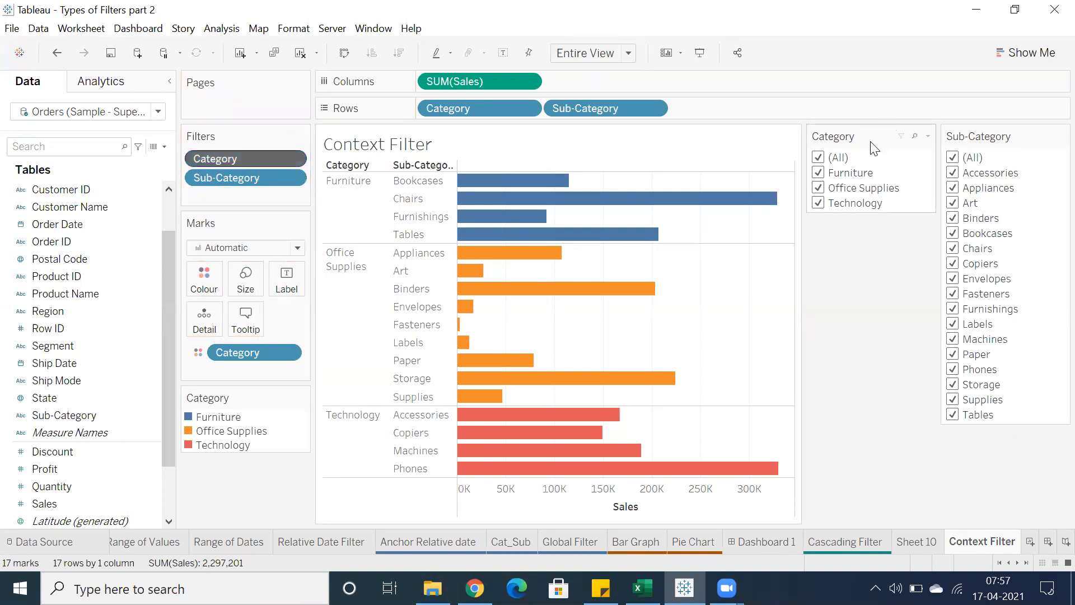
{"action": "left_click", "coordinate": [927, 137]}
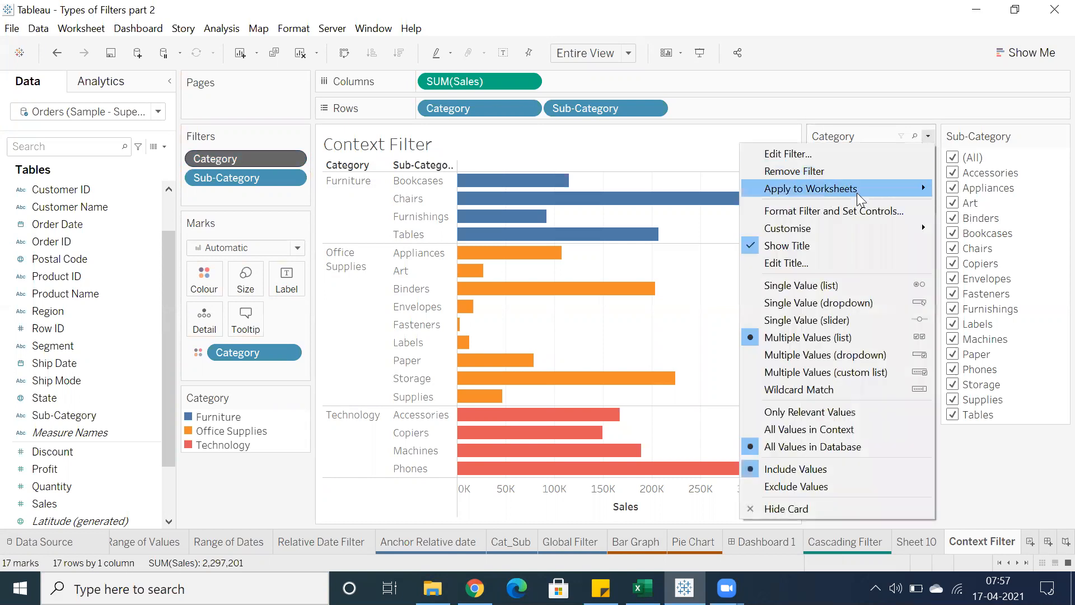
{"action": "left_click", "coordinate": [974, 473]}
- Exclude Furniture and Office Supplies with the Category context filter, and include both categories again
{"action": "left_click", "coordinate": [818, 173]}
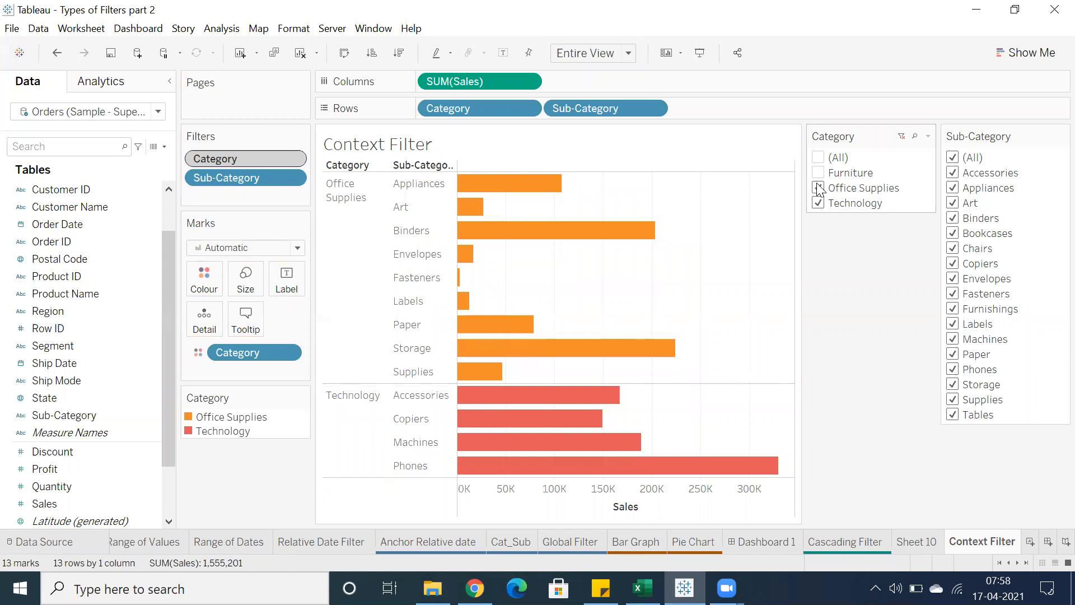
{"action": "left_click", "coordinate": [819, 188]}
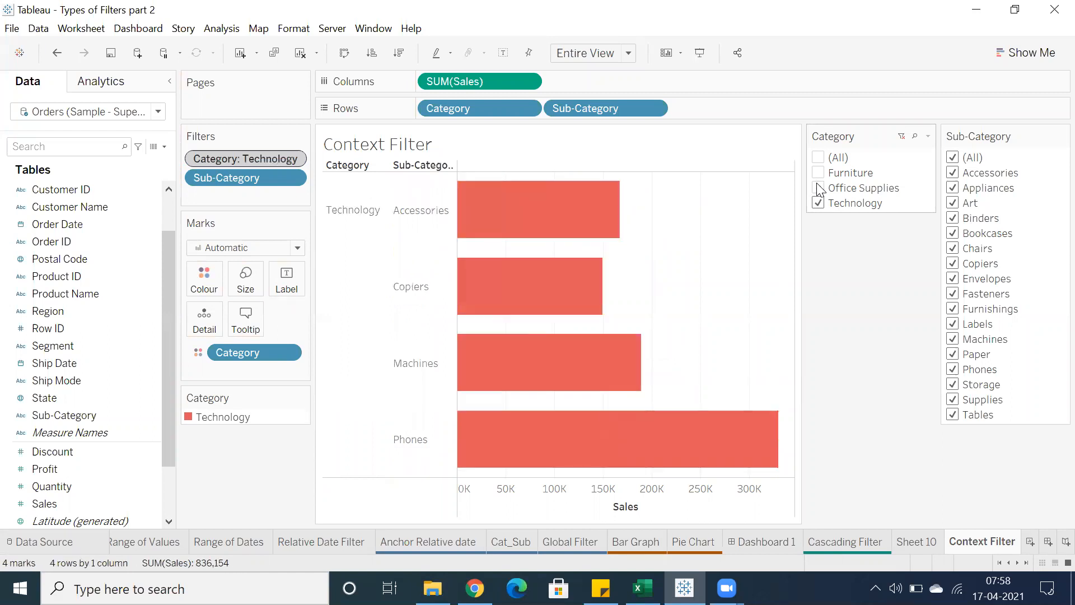
{"action": "left_click", "coordinate": [342, 257]}
{"action": "left_click", "coordinate": [843, 273]}
{"action": "left_click", "coordinate": [819, 187]}
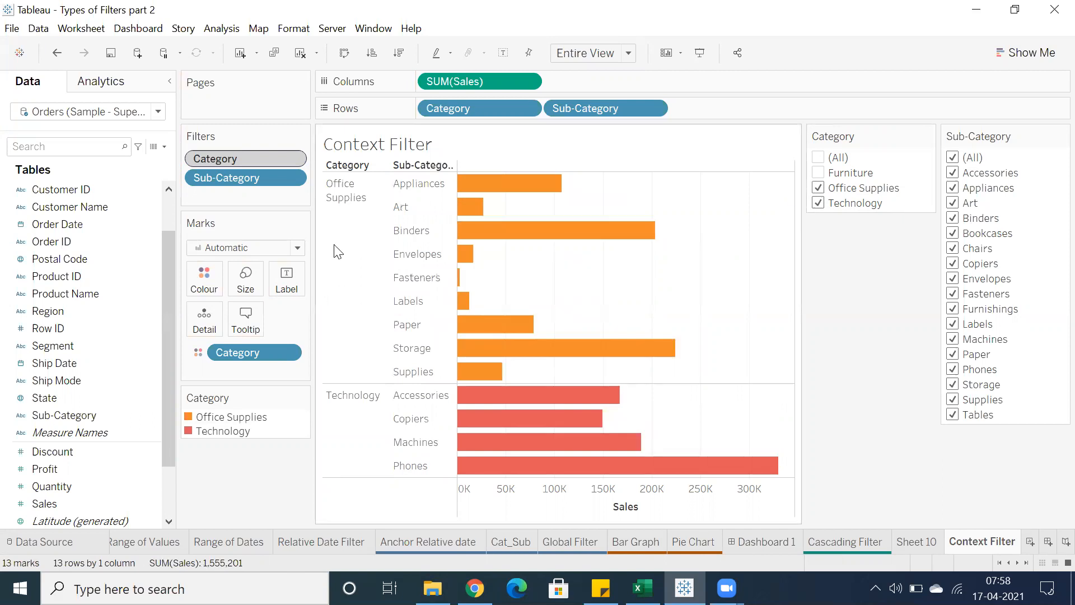
{"action": "left_click", "coordinate": [819, 173]}
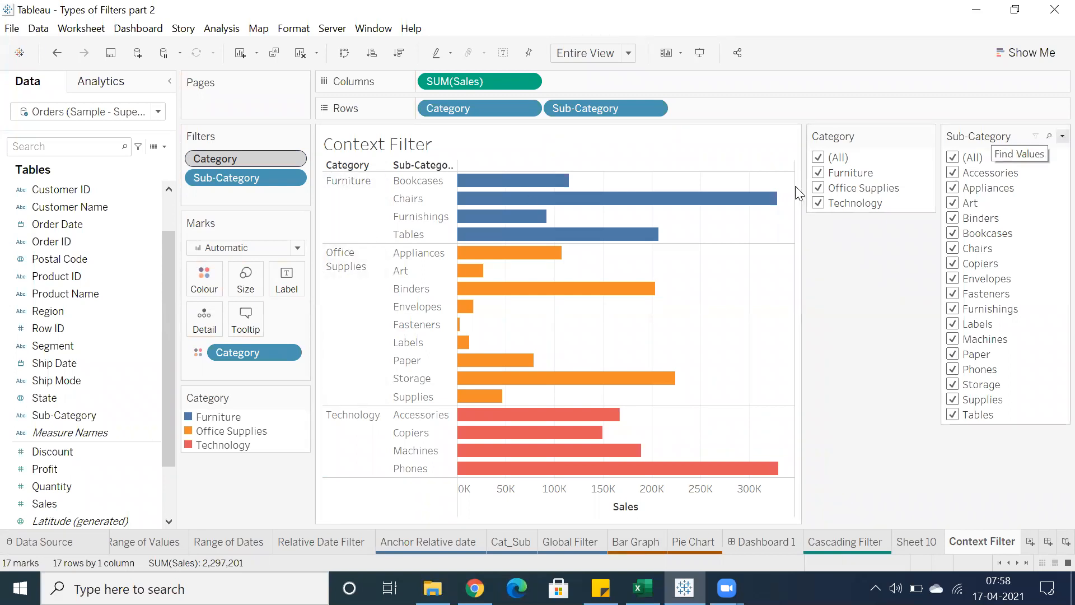
- Remove the Category filter from context
{"action": "mouse_move", "coordinate": [590, 207]}
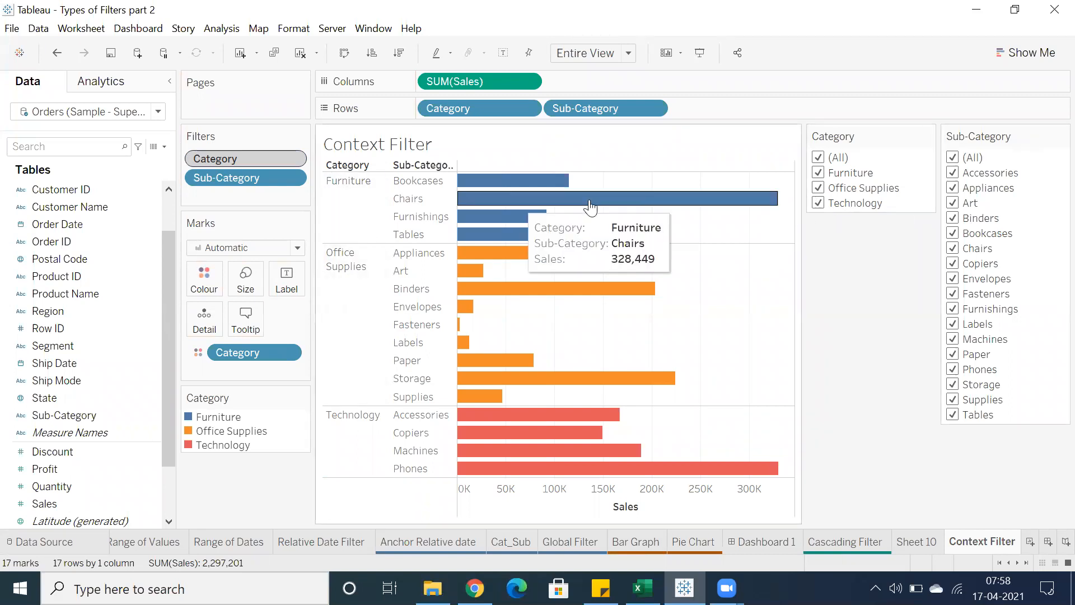
{"action": "right_click", "coordinate": [273, 157]}
{"action": "left_click", "coordinate": [314, 240]}
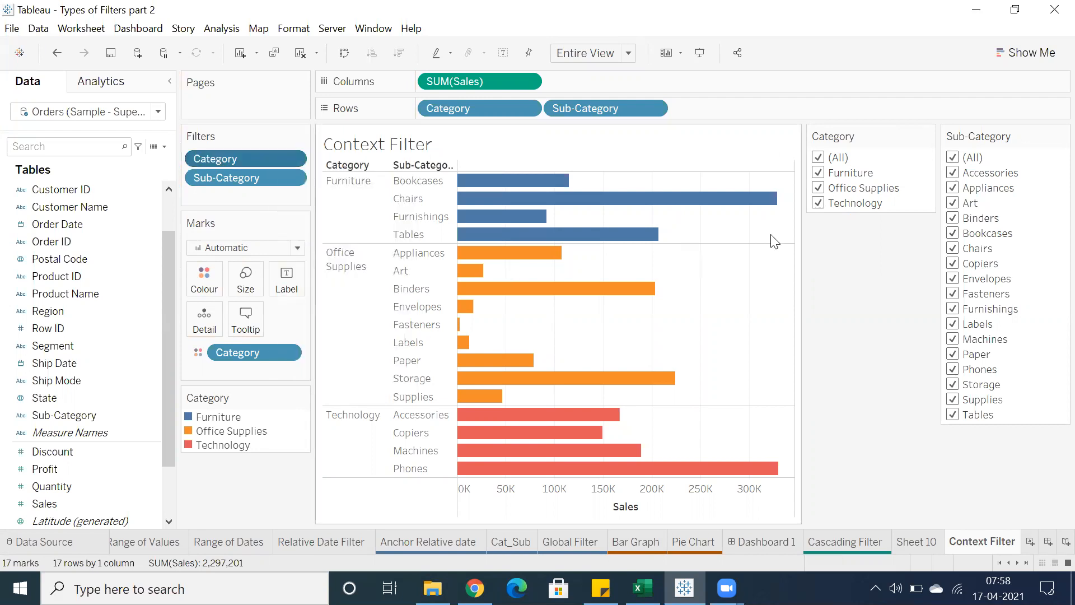
- Limit the non-context Category filter to Technology and restore it to all categories
{"action": "left_click", "coordinate": [818, 172]}
{"action": "left_click", "coordinate": [818, 187]}
{"action": "left_click", "coordinate": [818, 203]}
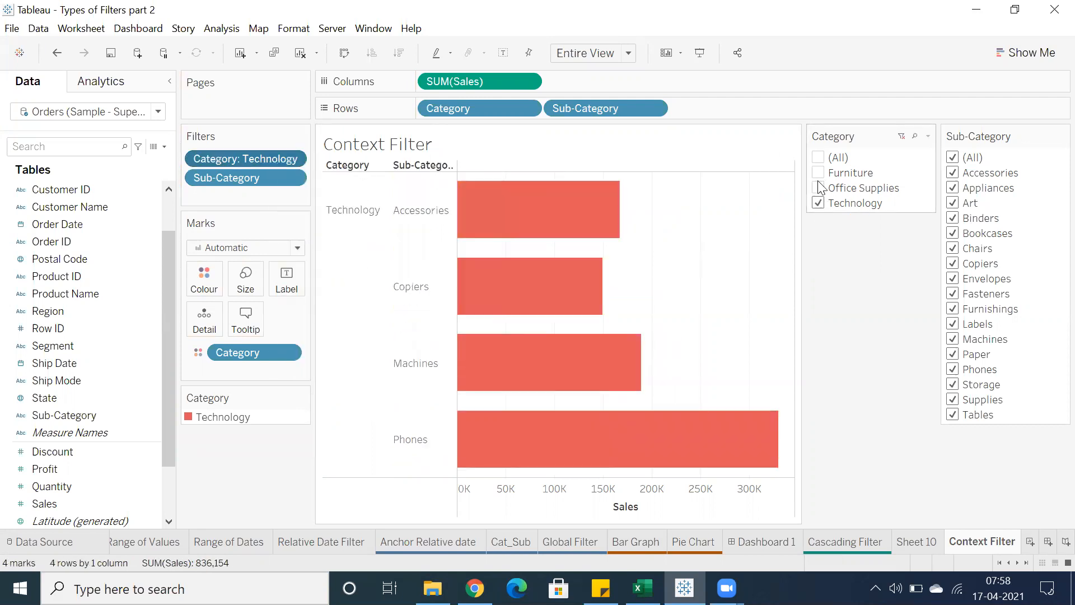
{"action": "left_click", "coordinate": [818, 157]}
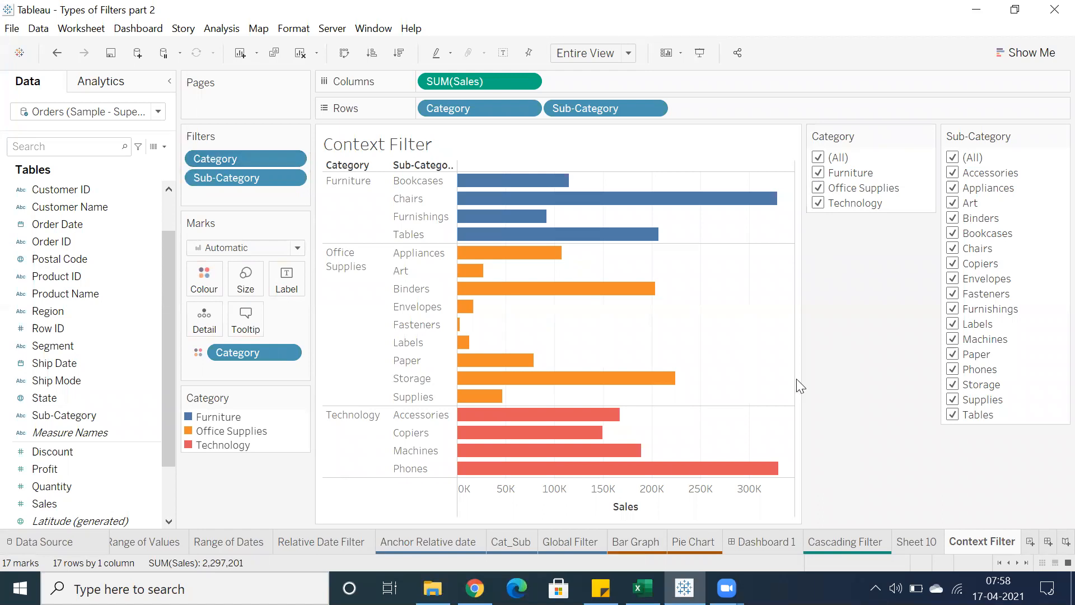
- Switch to the Excel notes and review the context filter characteristics in cells B18 to B21
{"action": "left_click", "coordinate": [643, 588]}
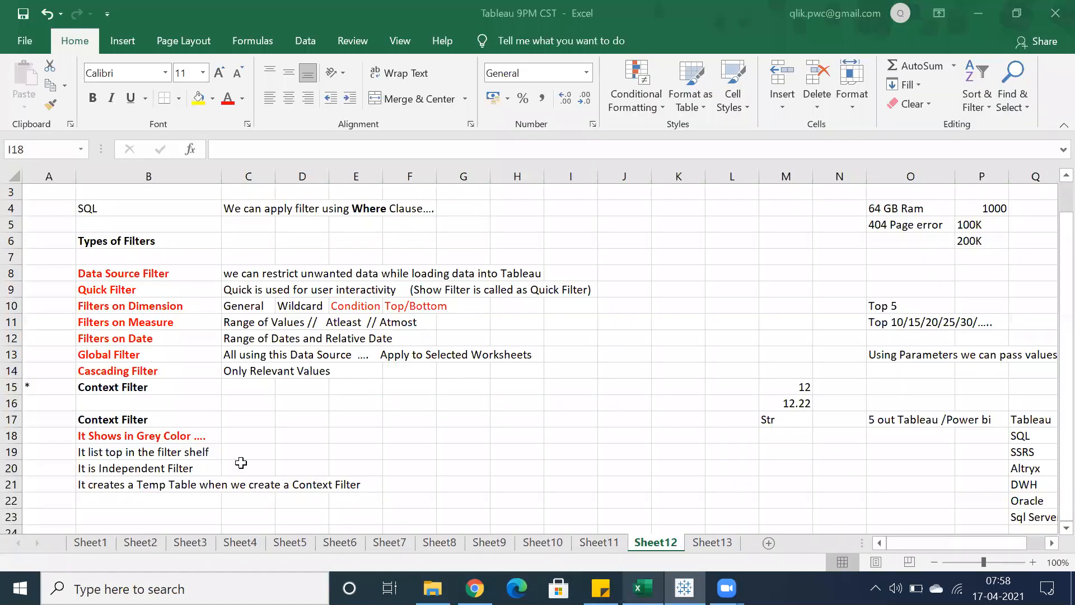
{"action": "left_click", "coordinate": [131, 470]}
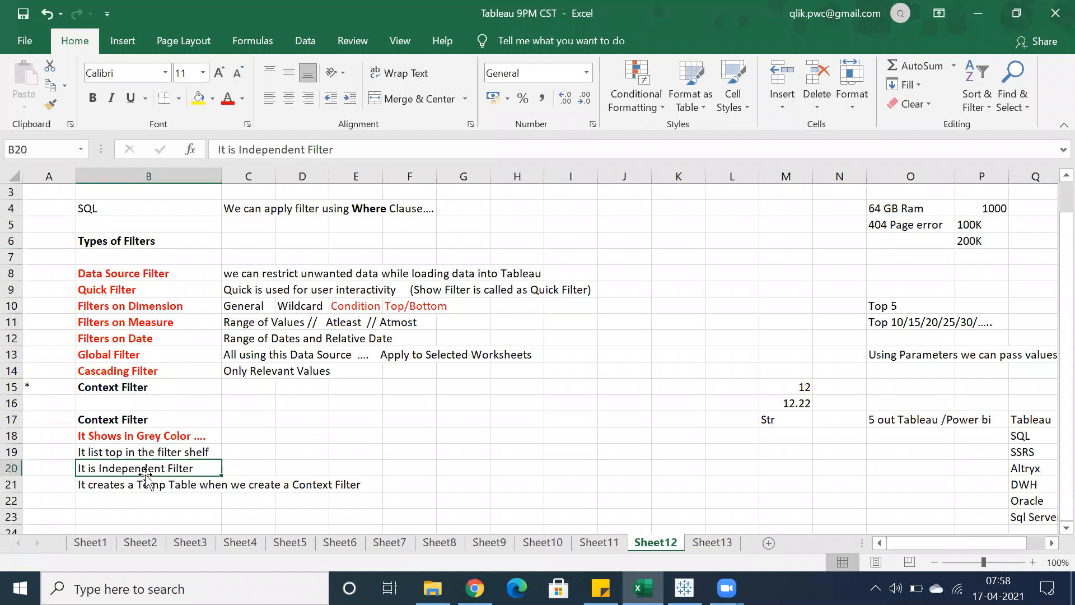
{"action": "left_click", "coordinate": [127, 486]}
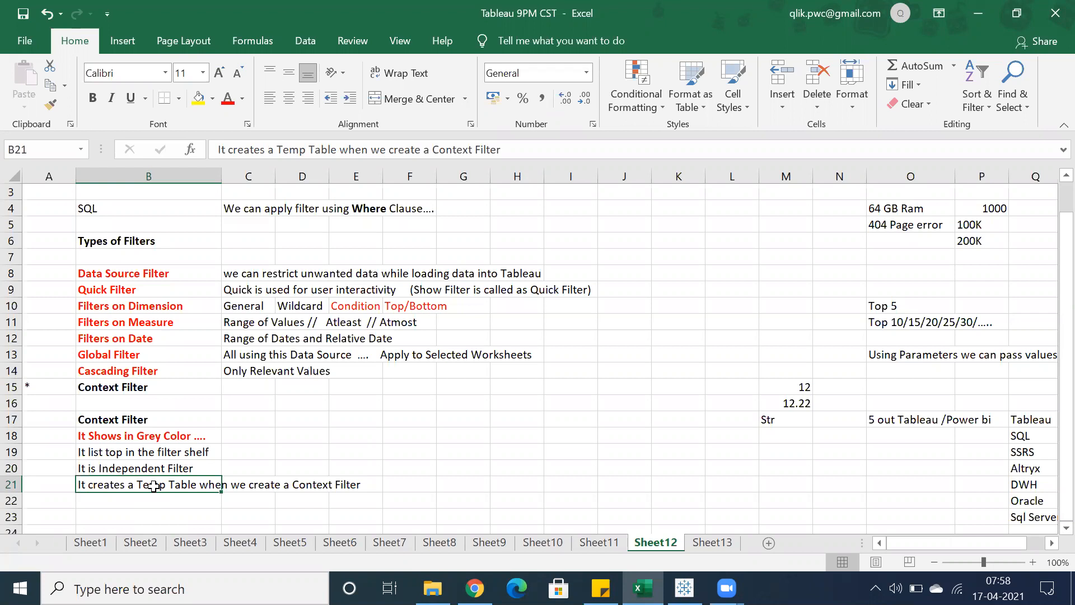
{"action": "left_click", "coordinate": [147, 433]}
{"action": "left_click", "coordinate": [138, 452]}
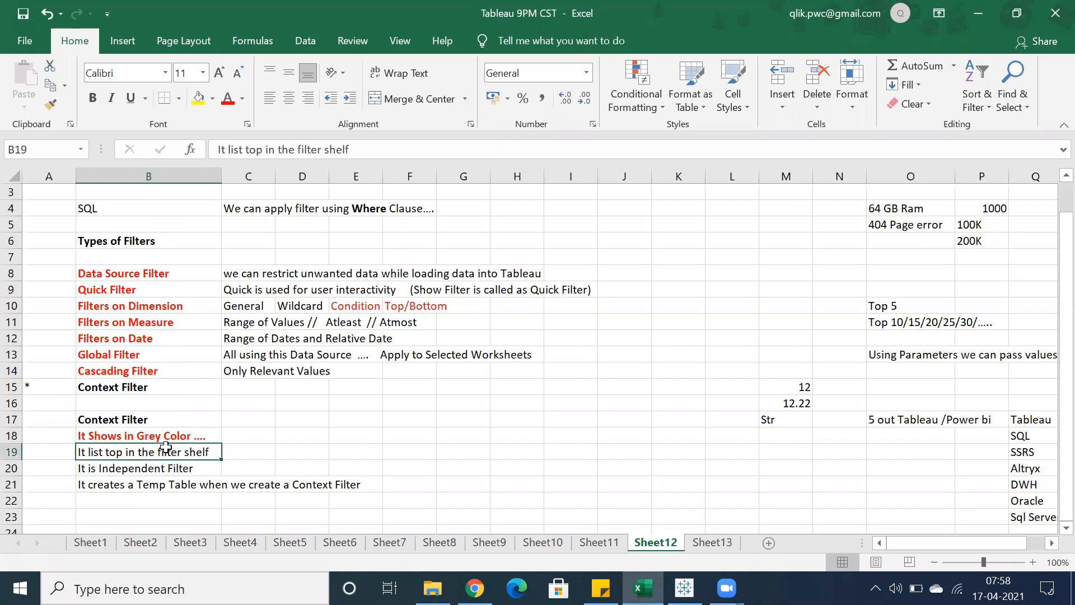
{"action": "left_click", "coordinate": [166, 436]}
{"action": "left_click", "coordinate": [175, 485]}
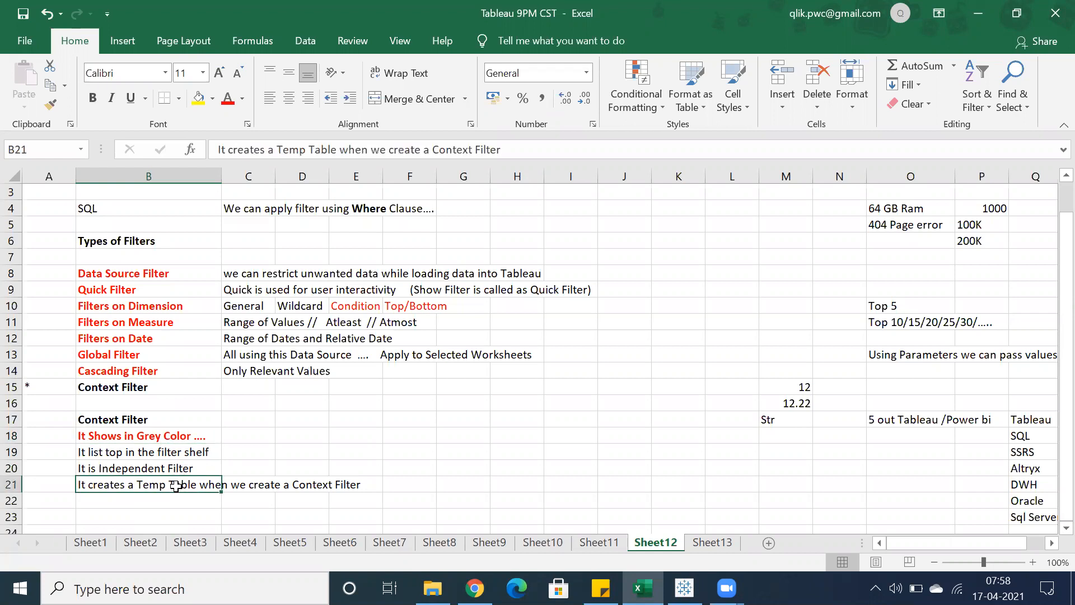
{"action": "left_click", "coordinate": [158, 435]}
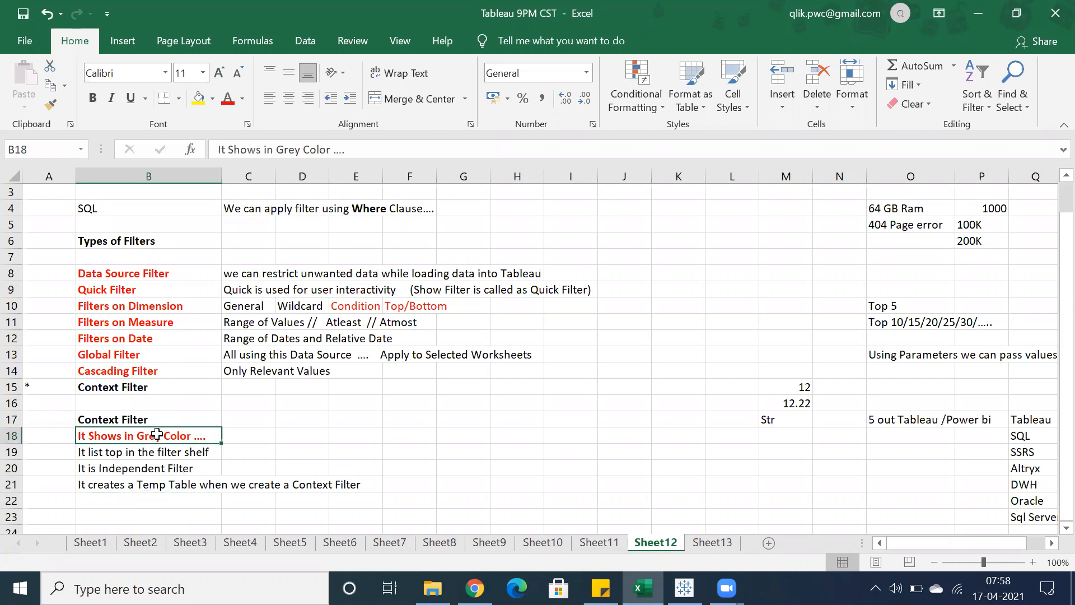
- Switch to Tableau and view the available options for the Sub-Category filter
{"action": "left_click", "coordinate": [684, 588]}
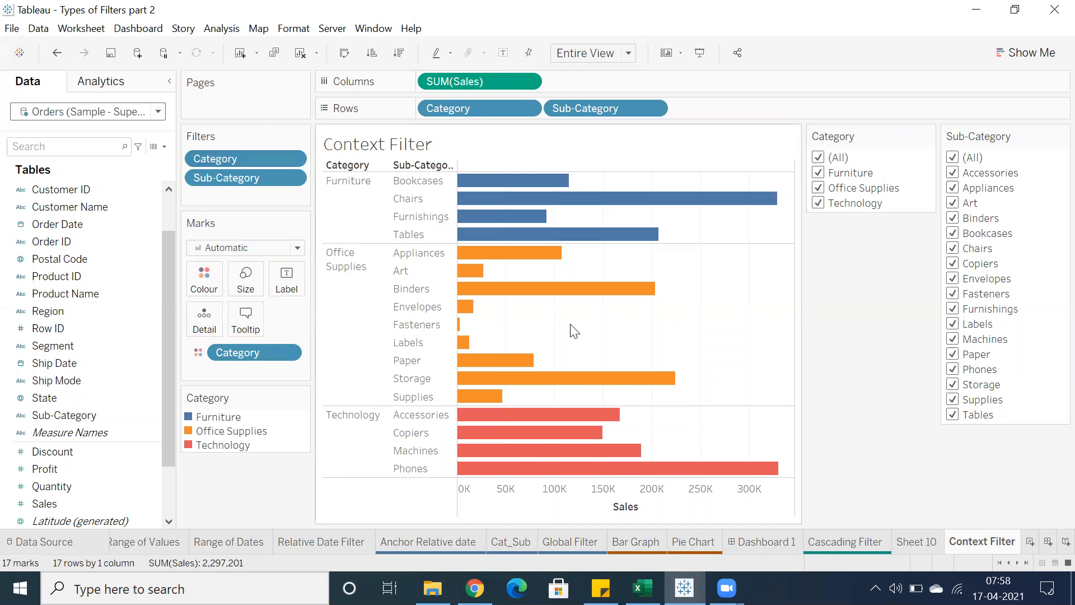
{"action": "left_click", "coordinate": [293, 178]}
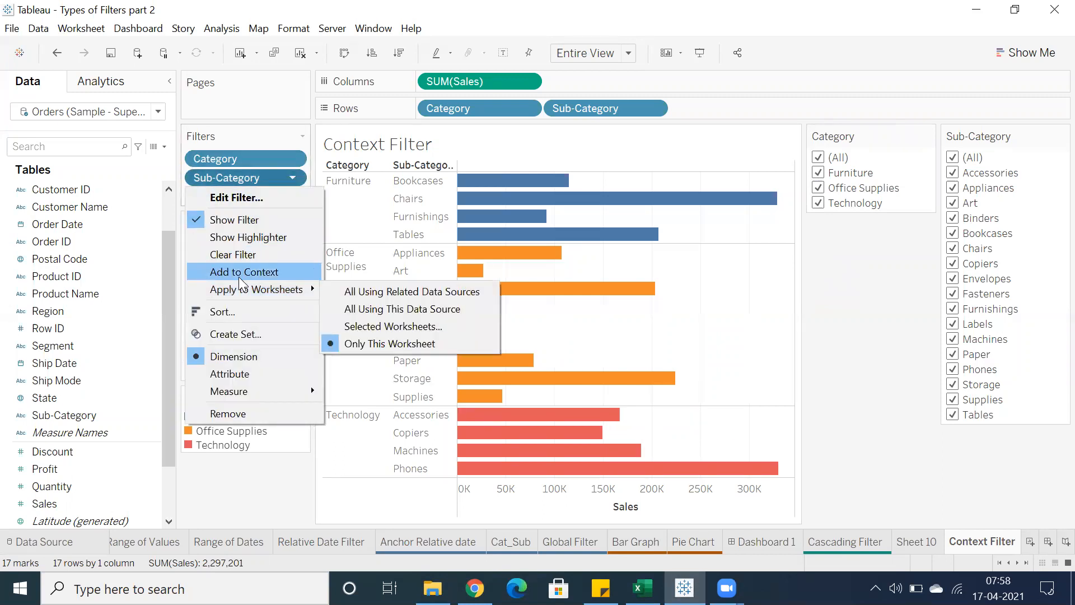
{"action": "left_click", "coordinate": [697, 297]}
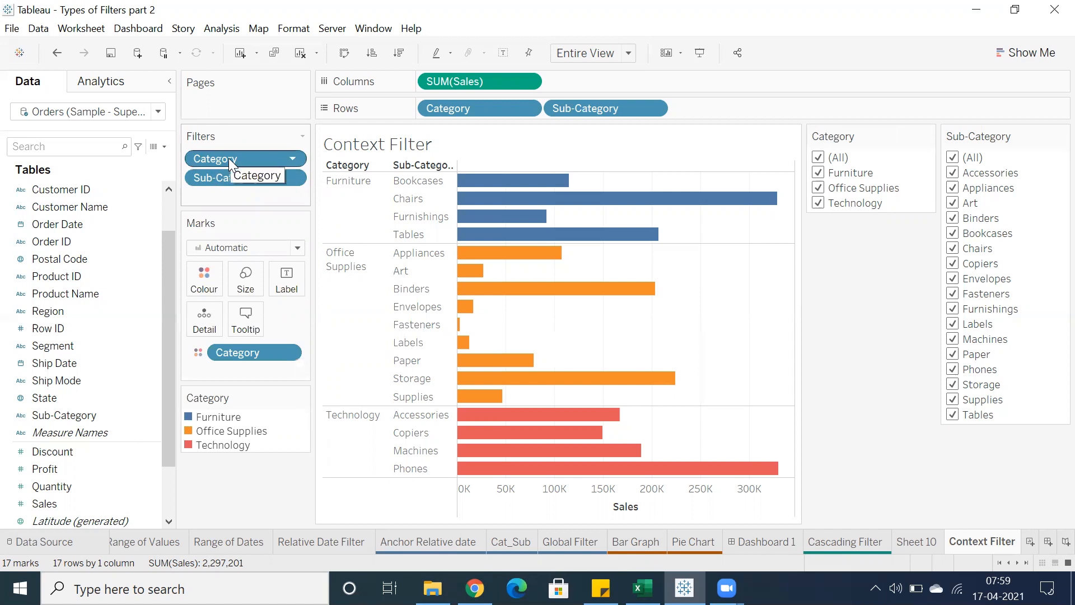
- Swap the Category and Sub-Category filters back and forth on the Filters shelf, and add Sub-Category to context
{"action": "left_click_drag", "start_coordinate": [229, 157], "coordinate": [227, 198]}
{"action": "left_click_drag", "start_coordinate": [220, 155], "coordinate": [225, 194]}
{"action": "left_click_drag", "start_coordinate": [228, 154], "coordinate": [229, 189]}
{"action": "left_click_drag", "start_coordinate": [227, 153], "coordinate": [227, 194]}
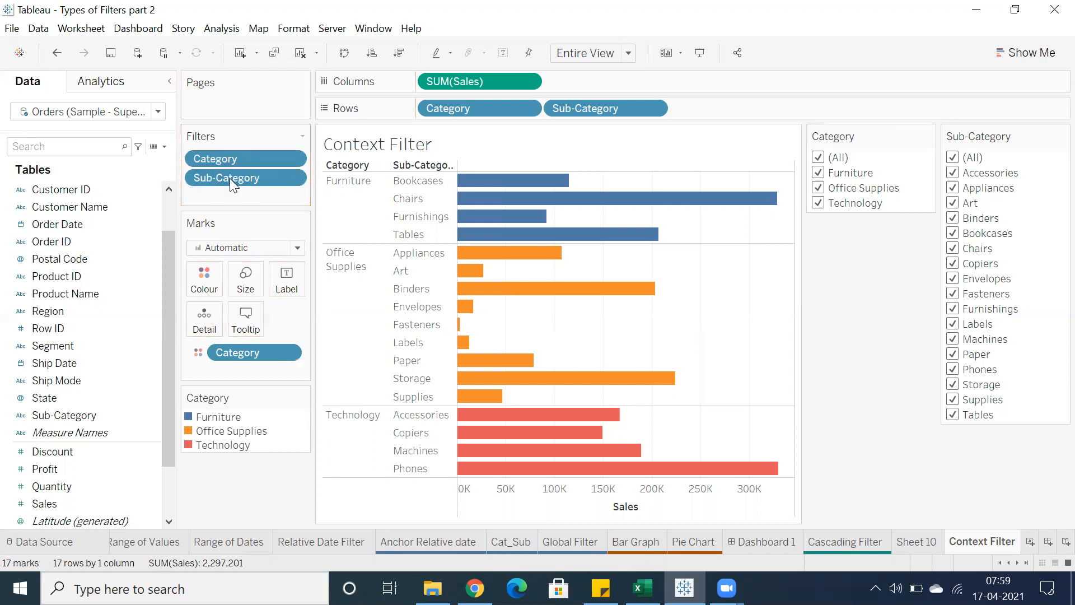
{"action": "left_click", "coordinate": [292, 179]}
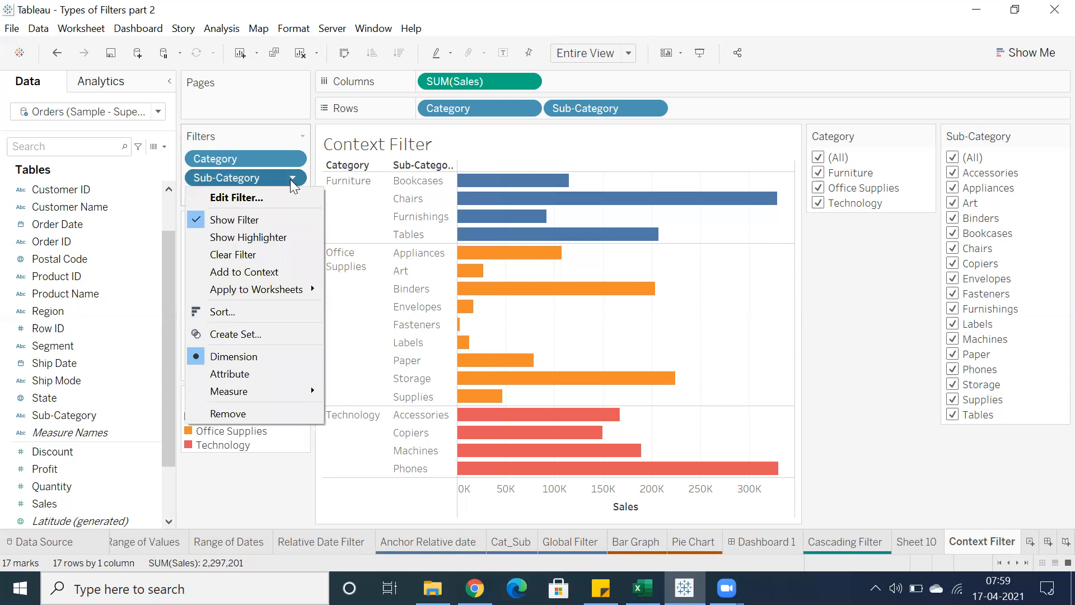
{"action": "left_click", "coordinate": [249, 273]}
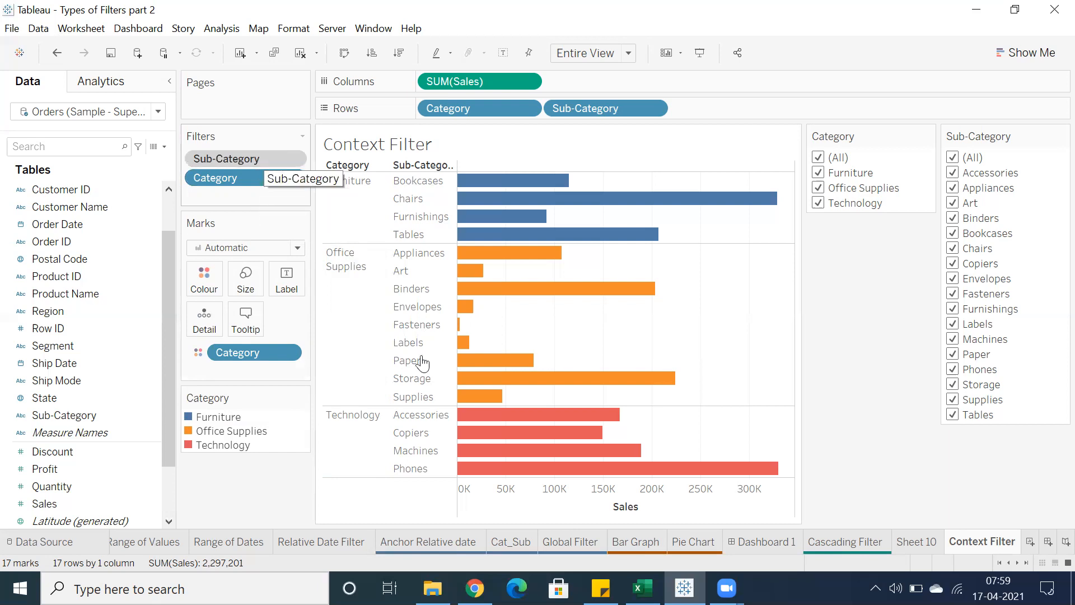
- Switch to the Excel notes and change the font color of the "It Shows in Grey Color ...." note in B18 to dark blue-gray
{"action": "left_click", "coordinate": [642, 588]}
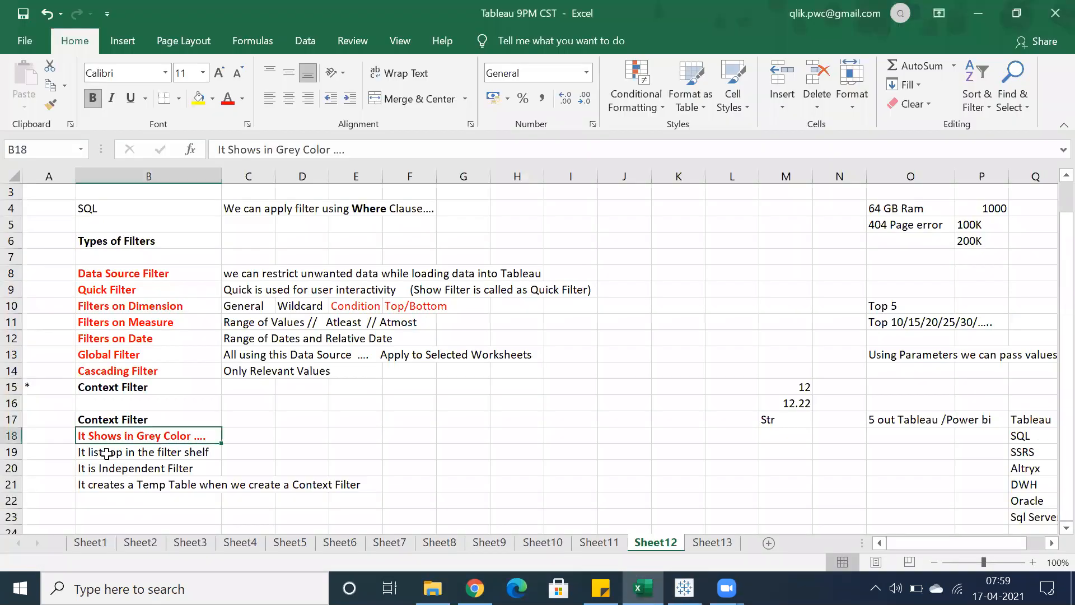
{"action": "left_click", "coordinate": [106, 451]}
{"action": "left_click", "coordinate": [106, 438]}
{"action": "left_click", "coordinate": [241, 100]}
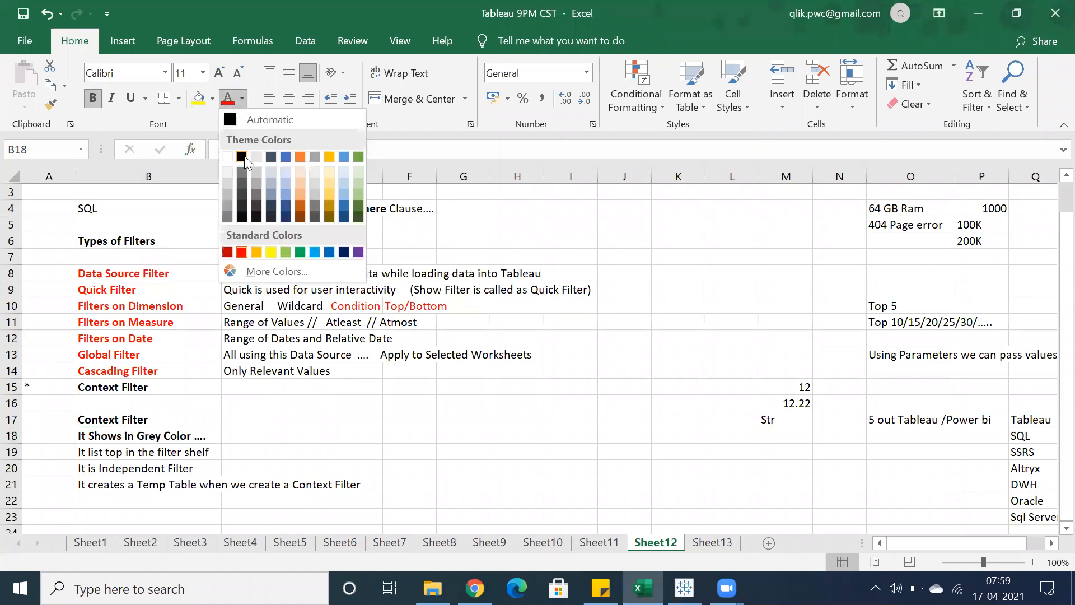
{"action": "left_click", "coordinate": [267, 154]}
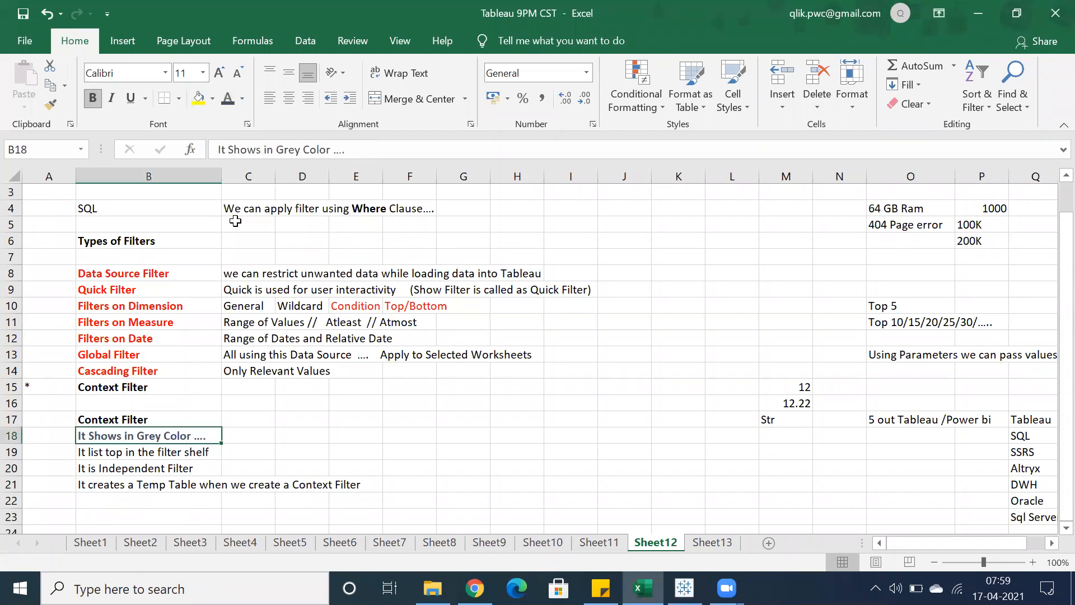
- Copy the formatting of the "It is Independent Filter" note in B20 onto cell B18 with Format Painter
{"action": "left_click", "coordinate": [148, 464]}
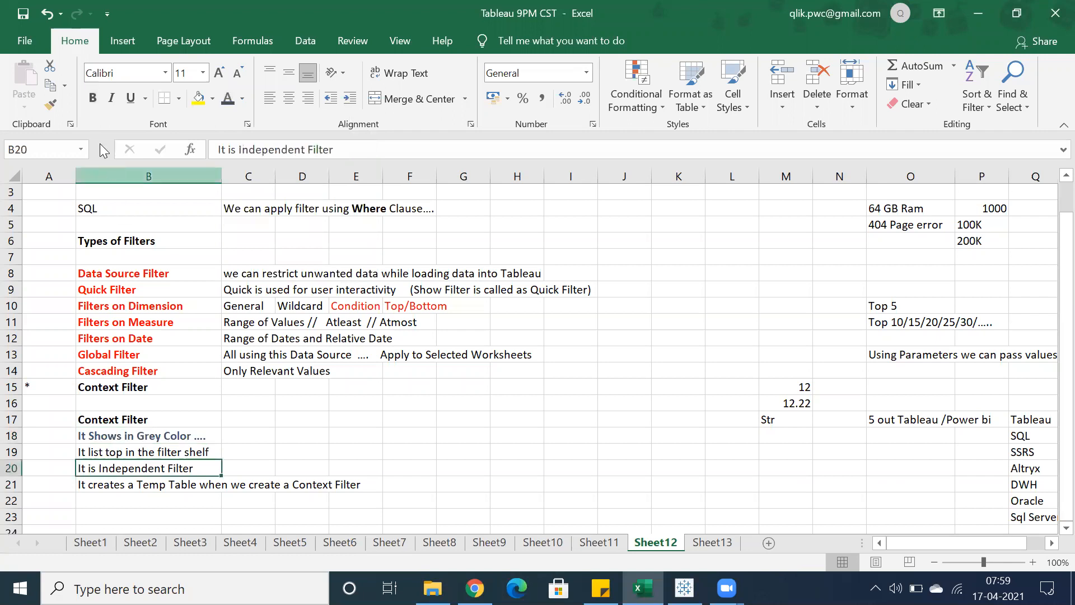
{"action": "left_click", "coordinate": [53, 112]}
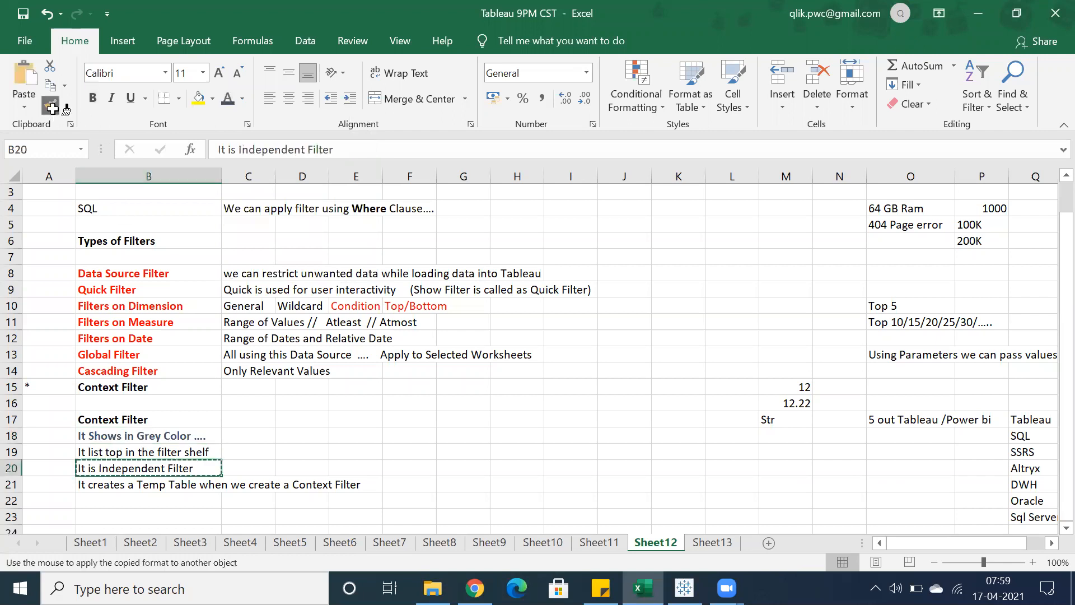
{"action": "left_click", "coordinate": [108, 437]}
{"action": "left_click", "coordinate": [126, 453]}
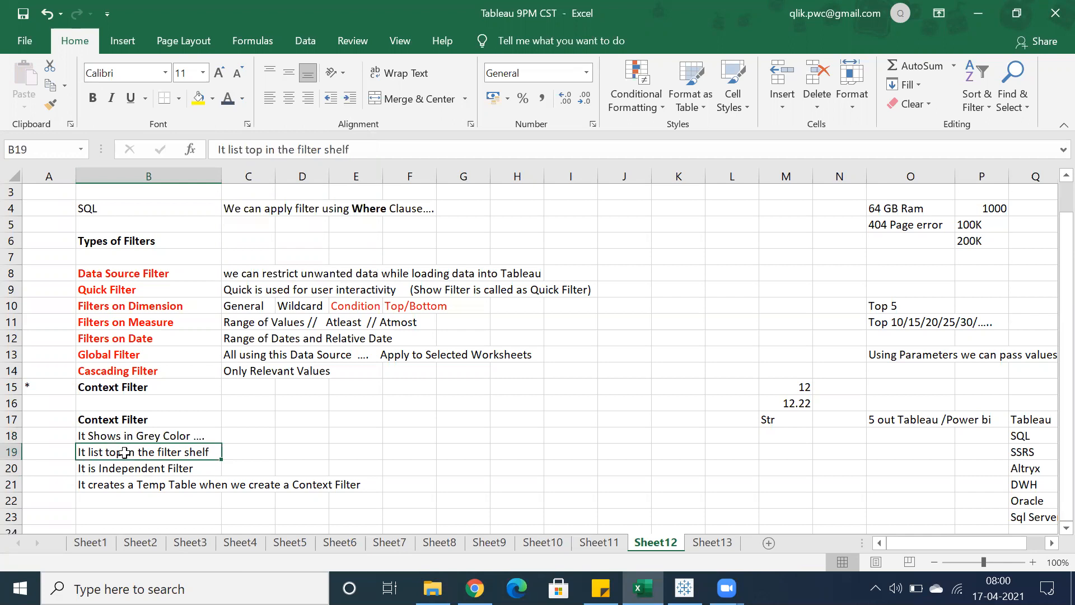
- Make the notes in B18:B19 bold and fill the Context Filter heading in B17 with yellow
{"action": "left_click_drag", "start_coordinate": [88, 437], "coordinate": [104, 452]}
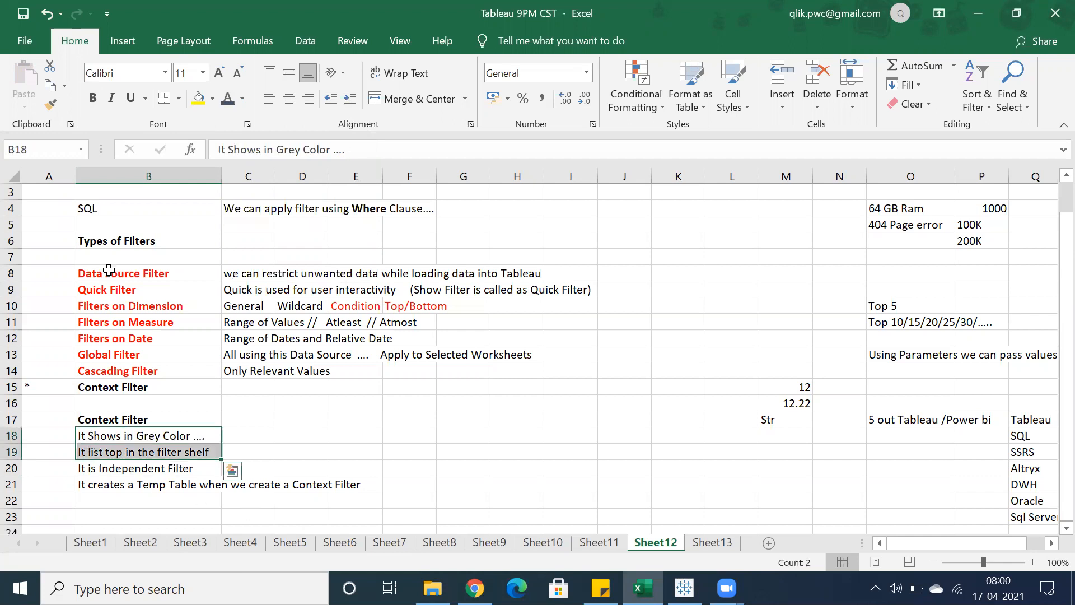
{"action": "left_click", "coordinate": [93, 98]}
{"action": "left_click", "coordinate": [165, 420]}
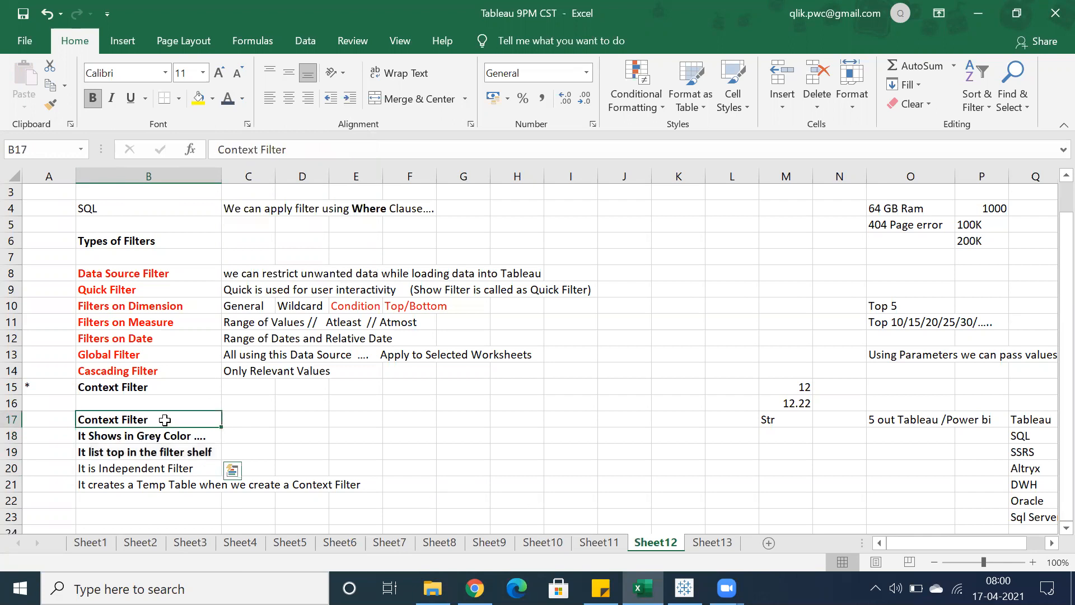
{"action": "left_click", "coordinate": [199, 99]}
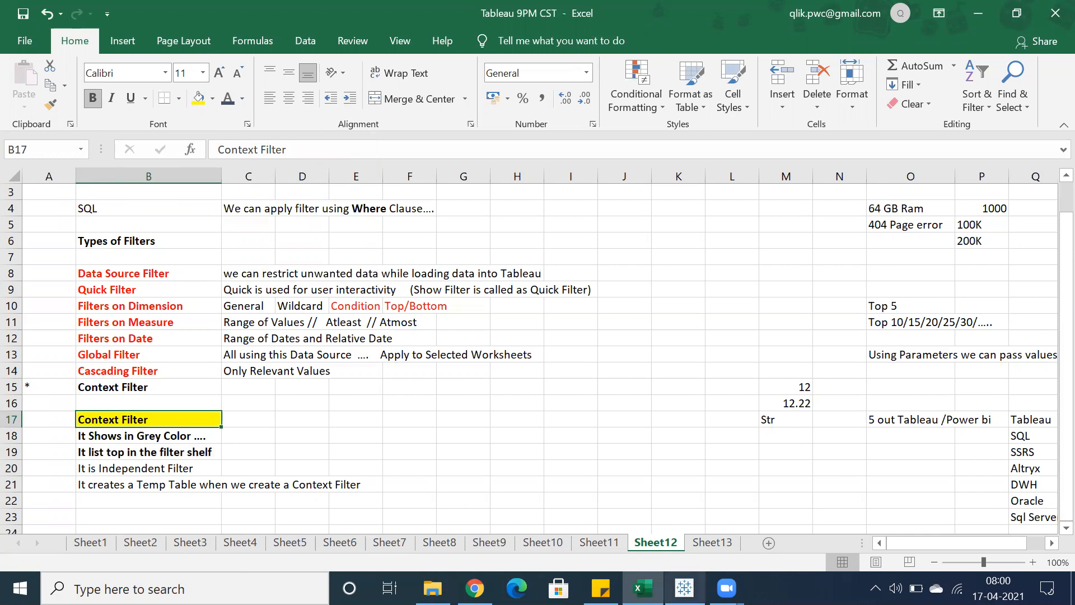
- Switch to Tableau and add the Category filter on the Filters shelf to context
{"action": "left_click", "coordinate": [684, 588]}
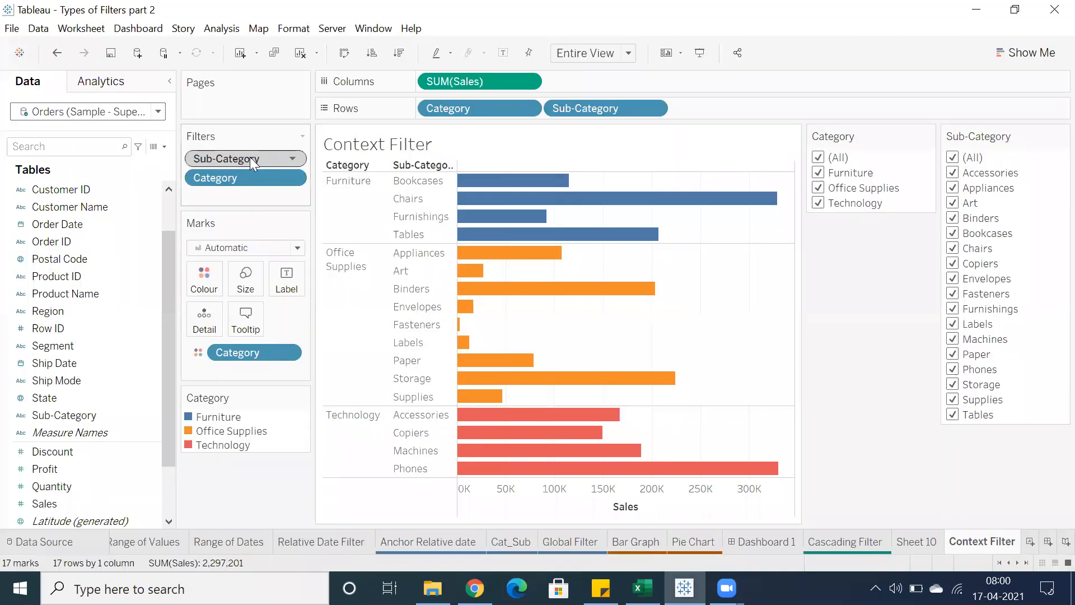
{"action": "left_click", "coordinate": [292, 178]}
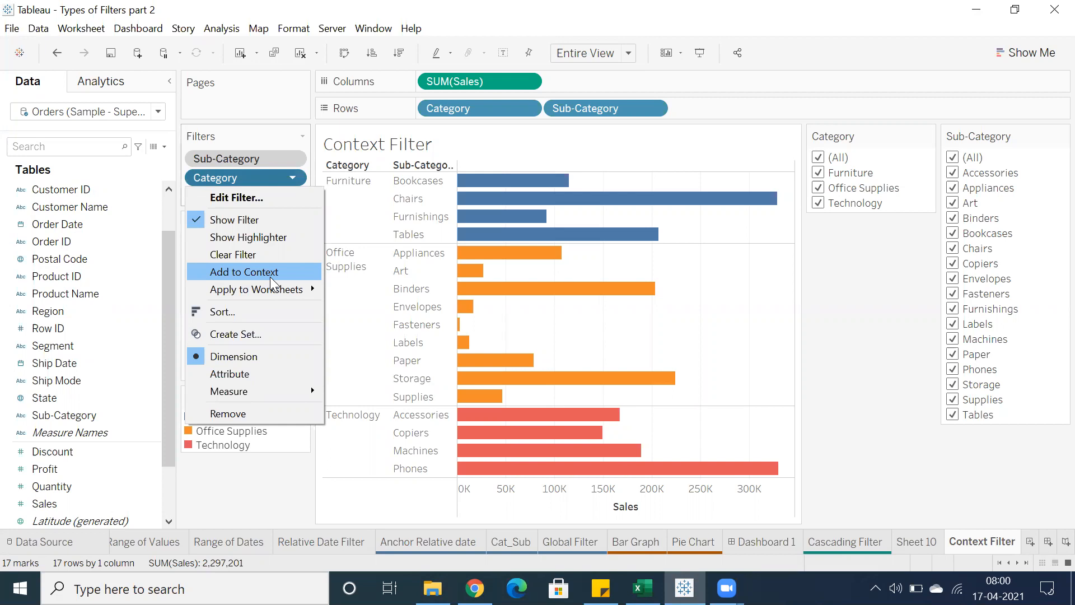
{"action": "left_click", "coordinate": [271, 276]}
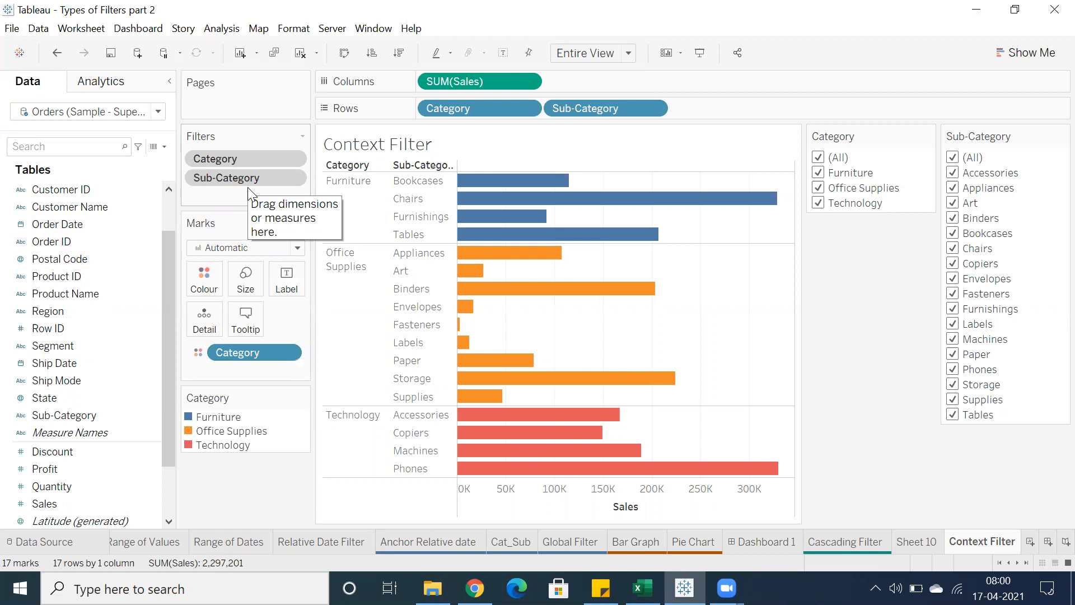
- Remove the Sub-Category filter from context and add it back to context
{"action": "left_click", "coordinate": [292, 179]}
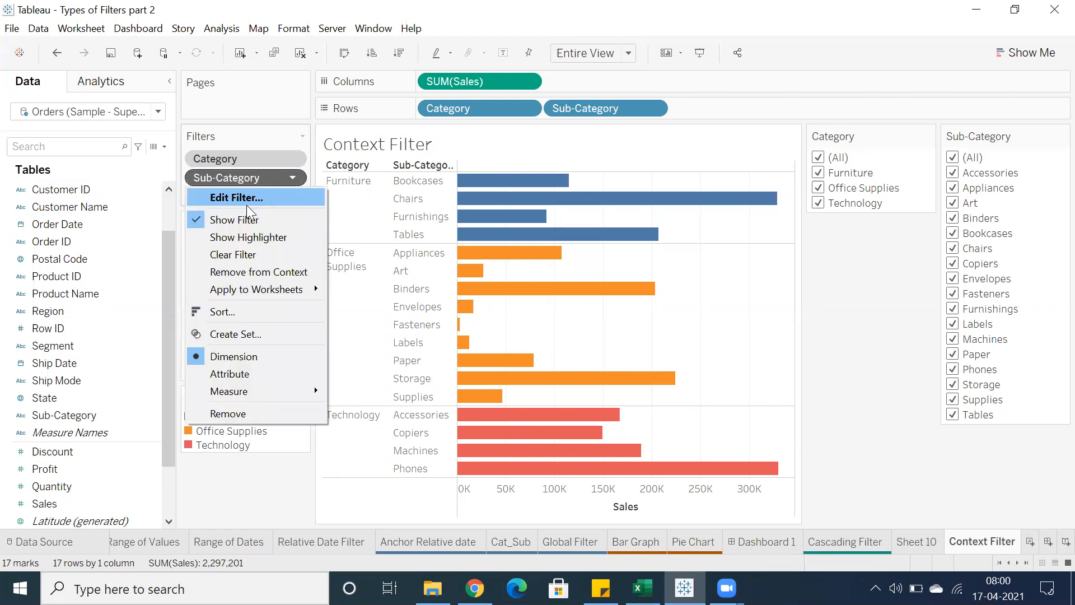
{"action": "left_click", "coordinate": [246, 272]}
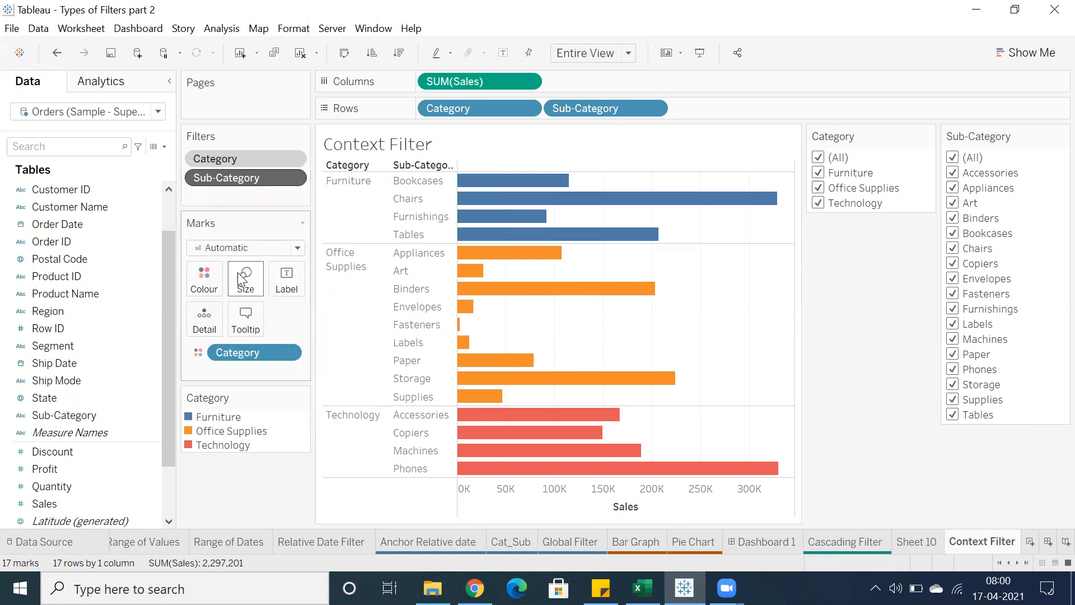
{"action": "left_click", "coordinate": [292, 158]}
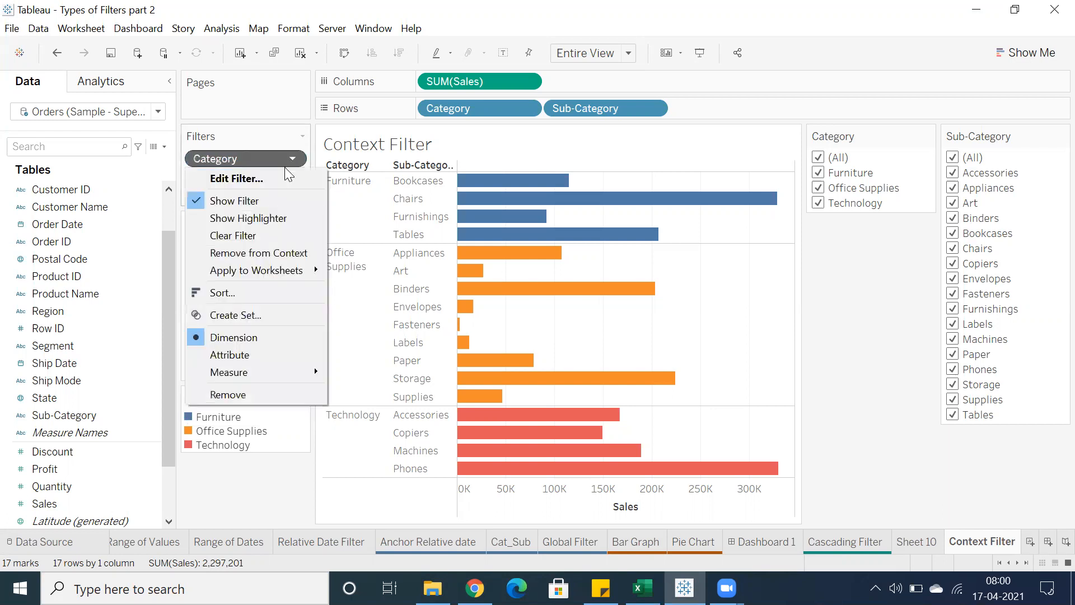
{"action": "left_click", "coordinate": [234, 159]}
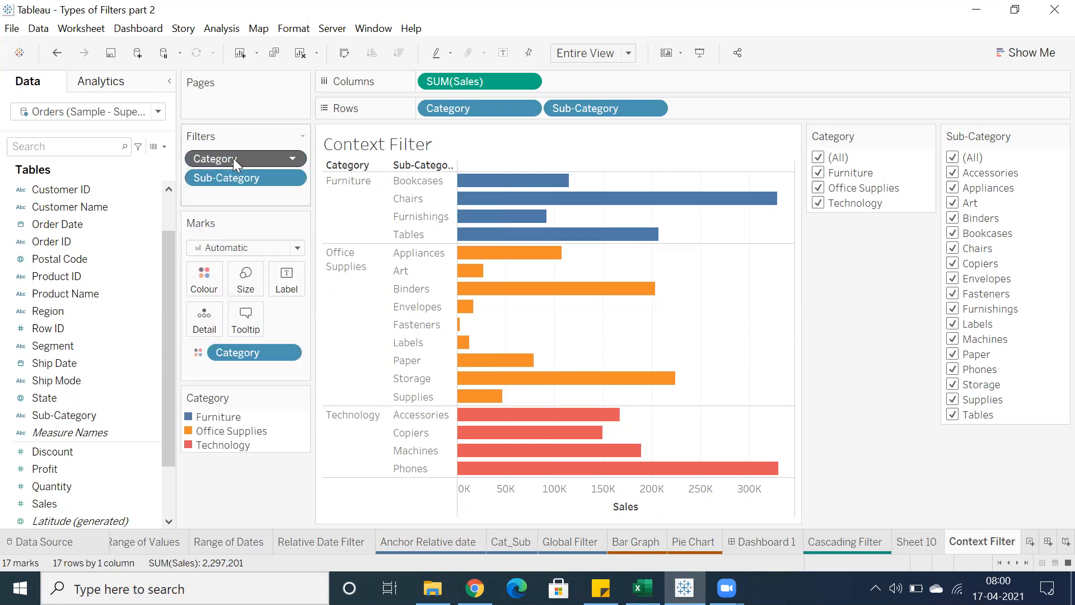
{"action": "left_click", "coordinate": [292, 178]}
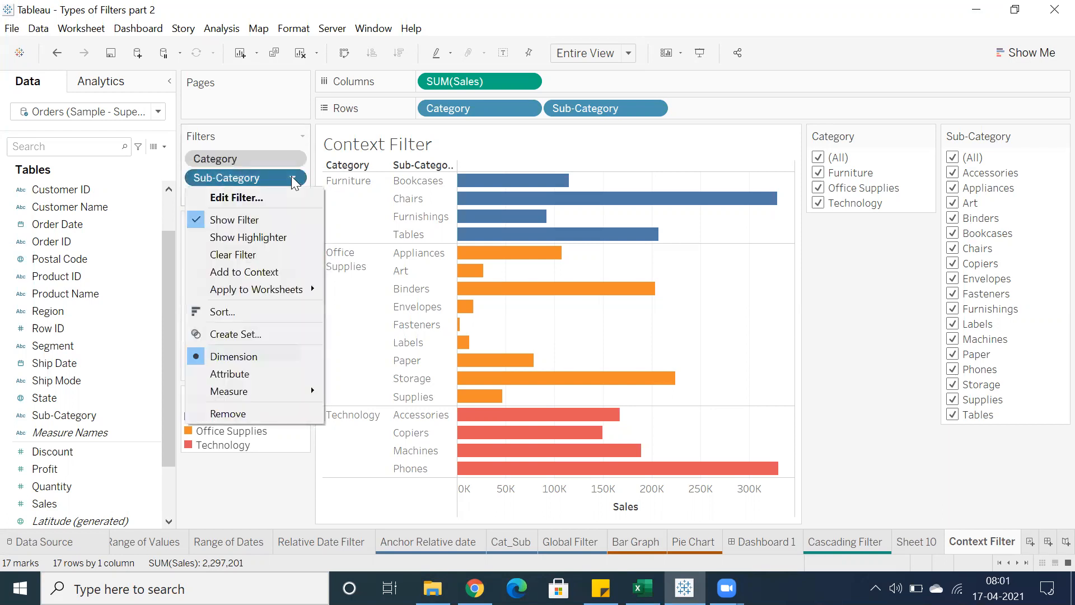
{"action": "left_click", "coordinate": [251, 271]}
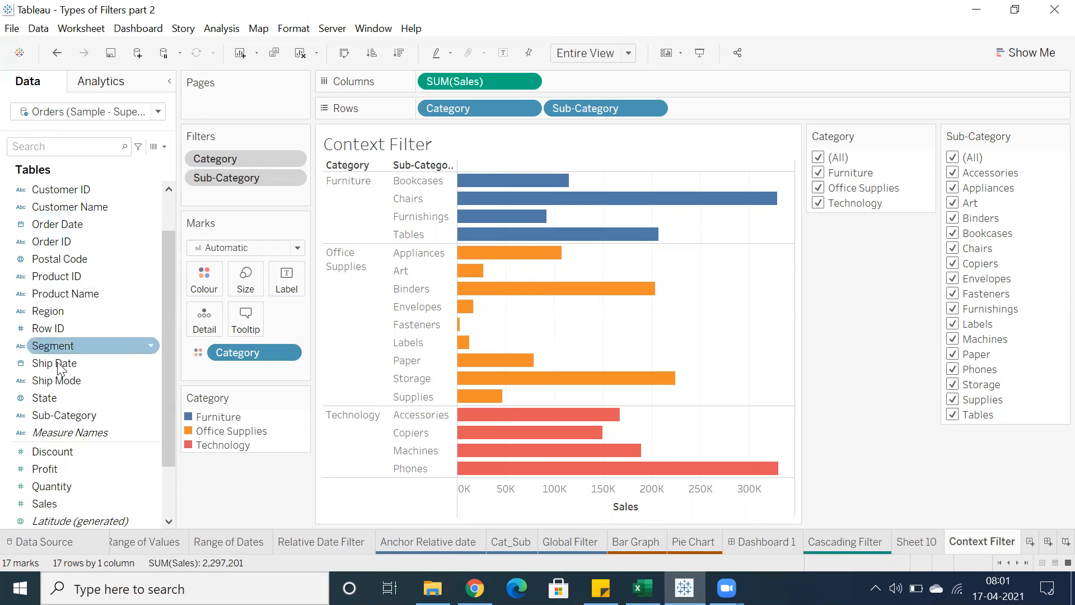
- Show a filter for the City field and add it to context
{"action": "scroll", "coordinate": [57, 367], "scroll_direction": "up", "scroll_amount": 1}
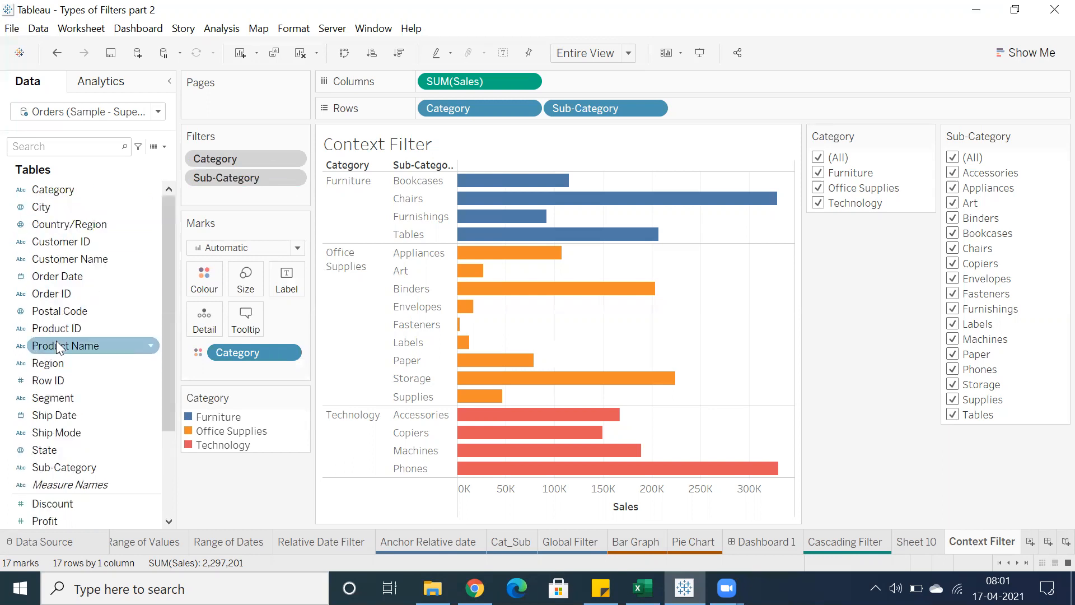
{"action": "right_click", "coordinate": [52, 207]}
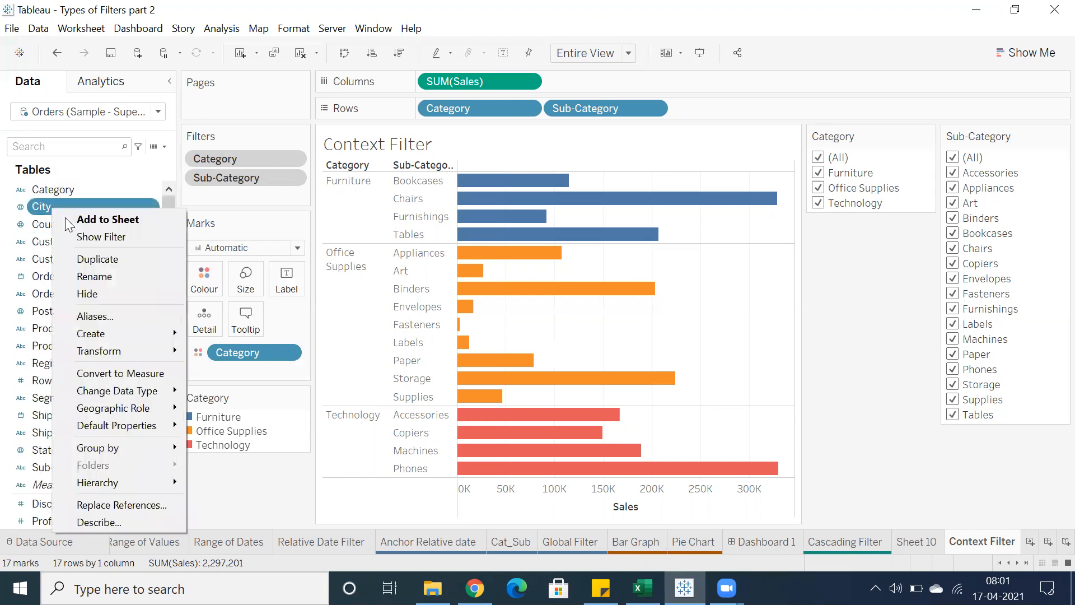
{"action": "left_click", "coordinate": [83, 236]}
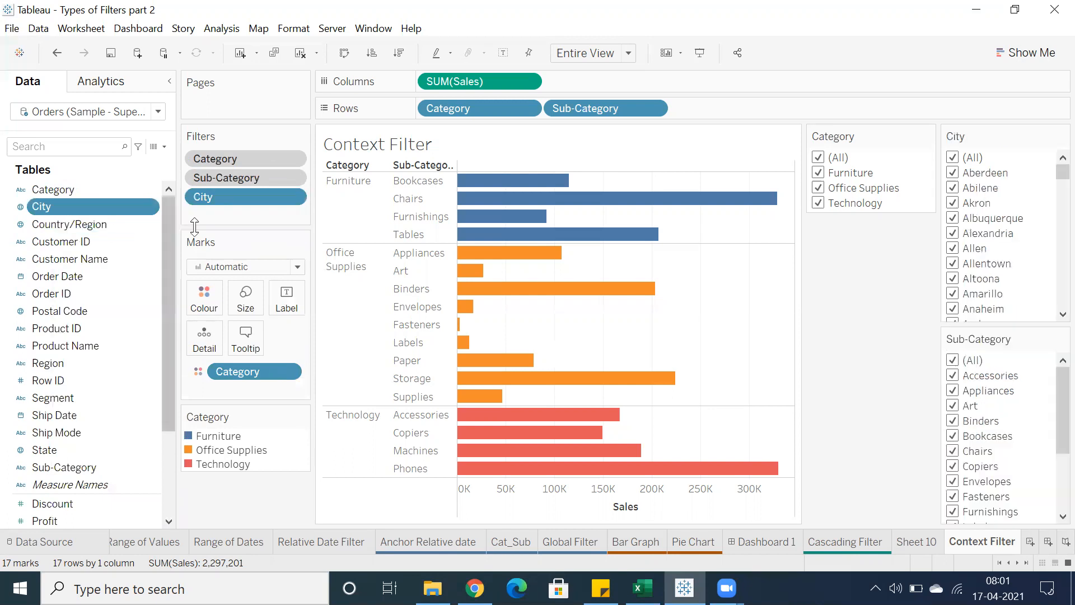
{"action": "left_click", "coordinate": [293, 195]}
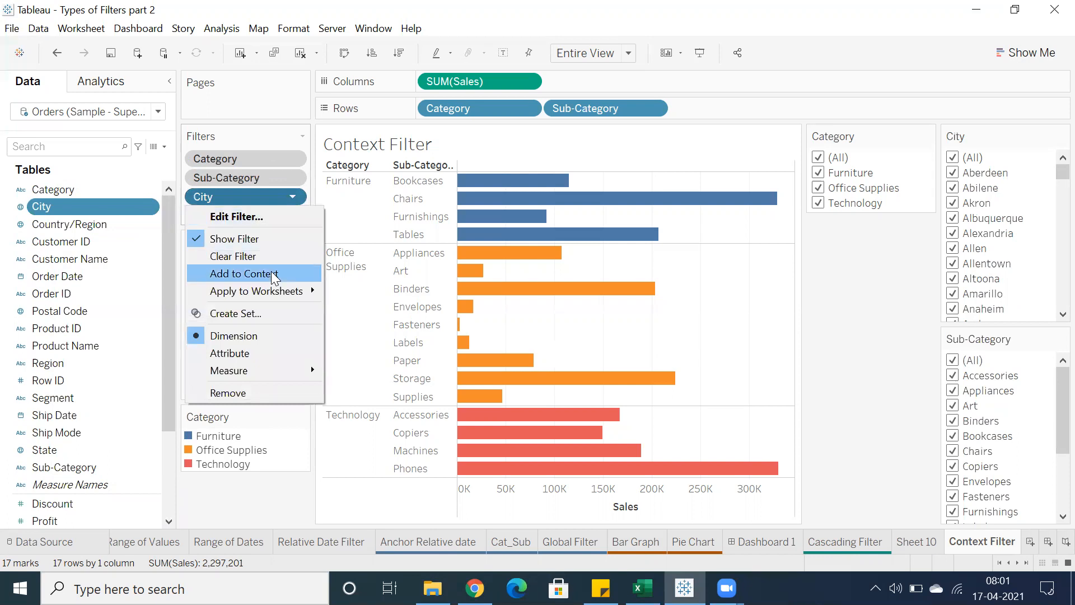
{"action": "left_click", "coordinate": [219, 493]}
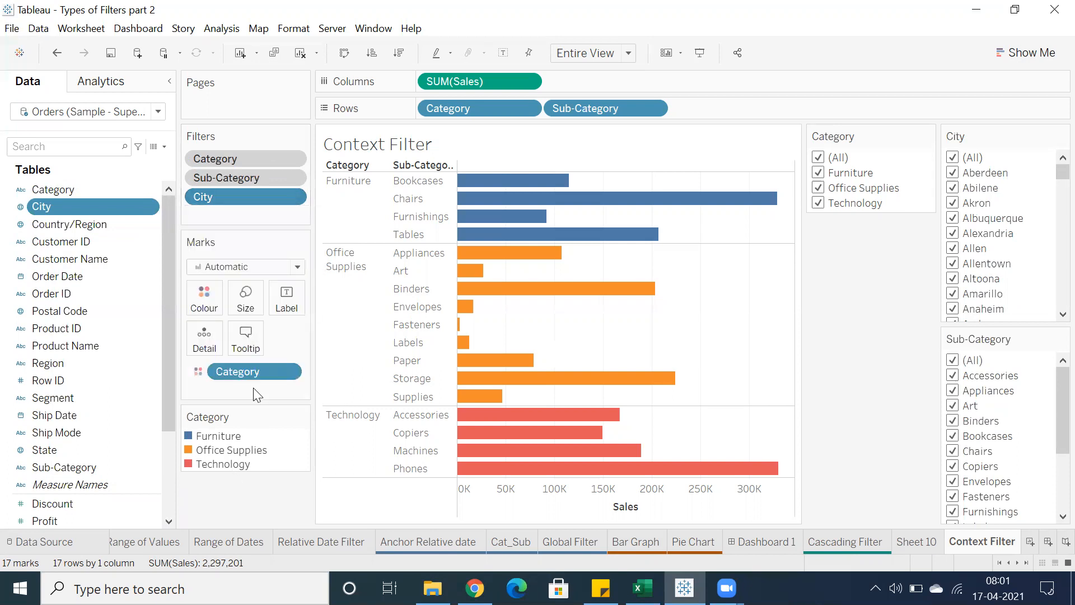
{"action": "left_click", "coordinate": [292, 197]}
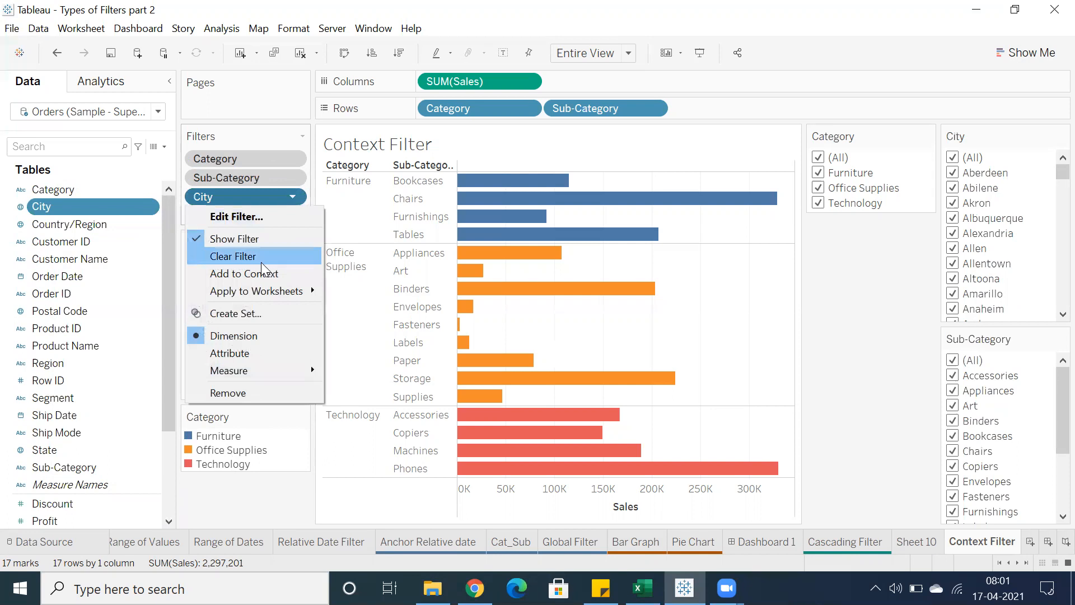
{"action": "left_click", "coordinate": [244, 274]}
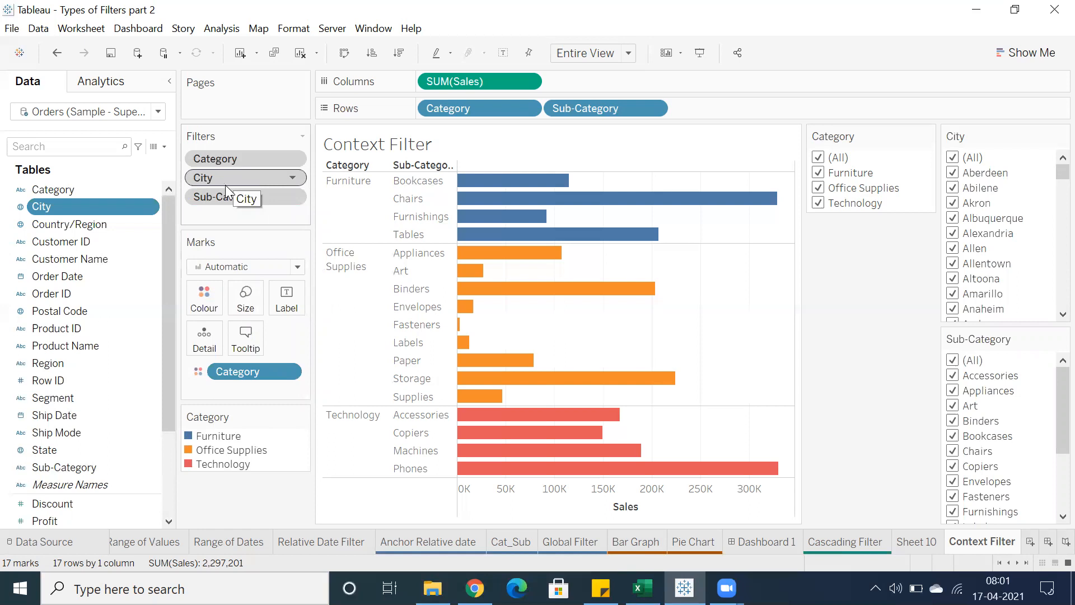
- Show a filter for Order Date by year and add it to context
{"action": "right_click", "coordinate": [90, 277]}
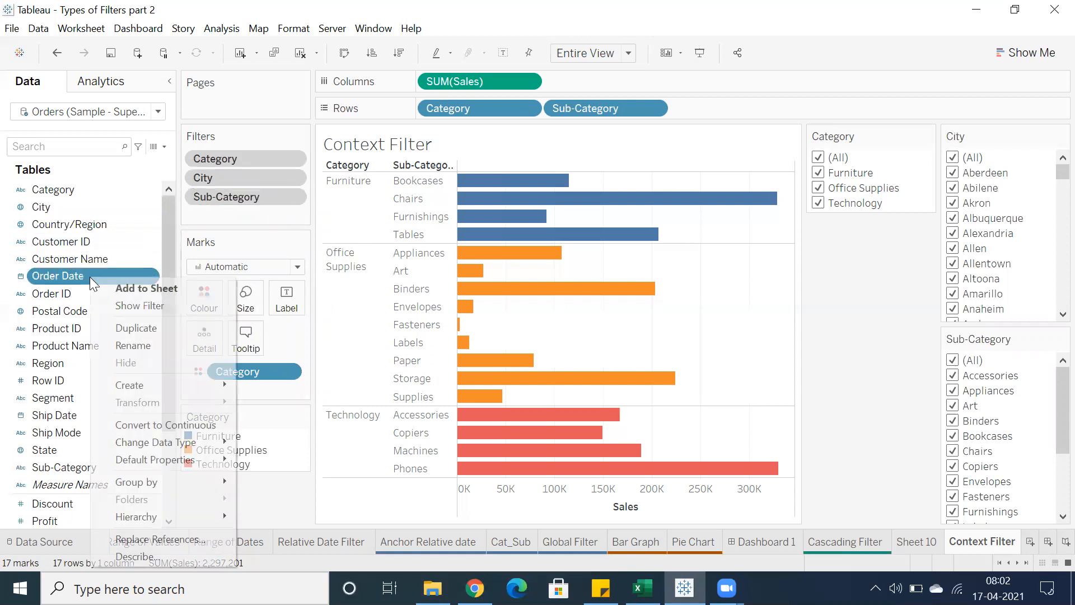
{"action": "left_click", "coordinate": [128, 310]}
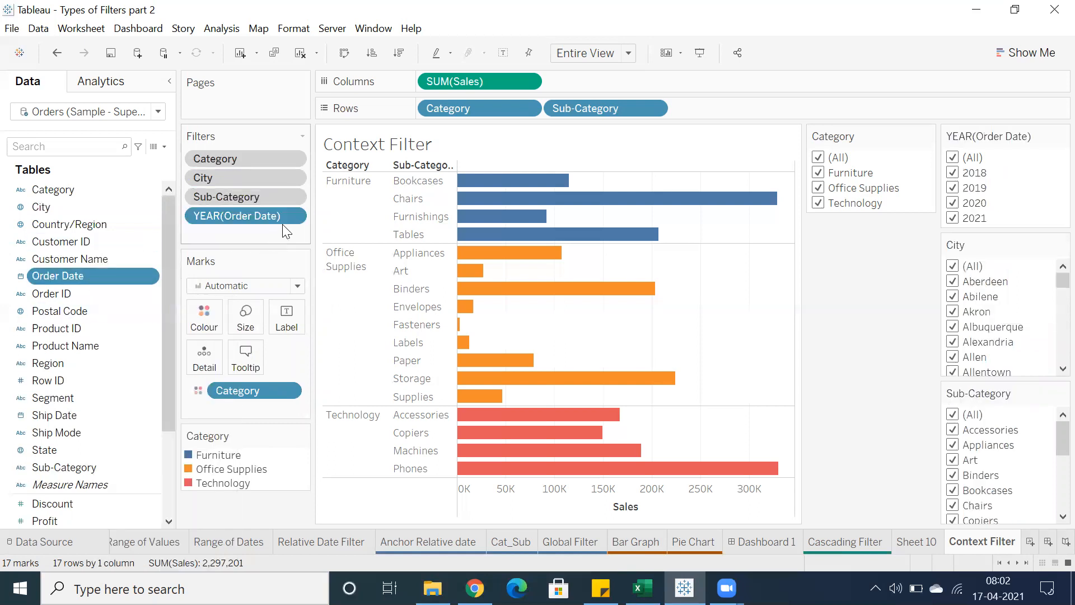
{"action": "left_click", "coordinate": [292, 216]}
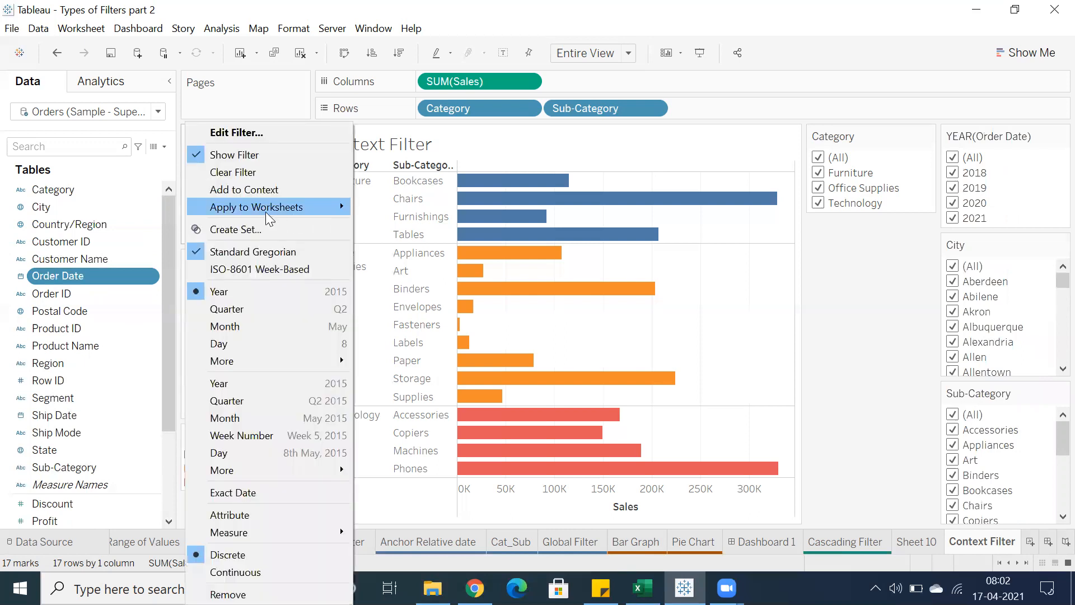
{"action": "left_click", "coordinate": [244, 191]}
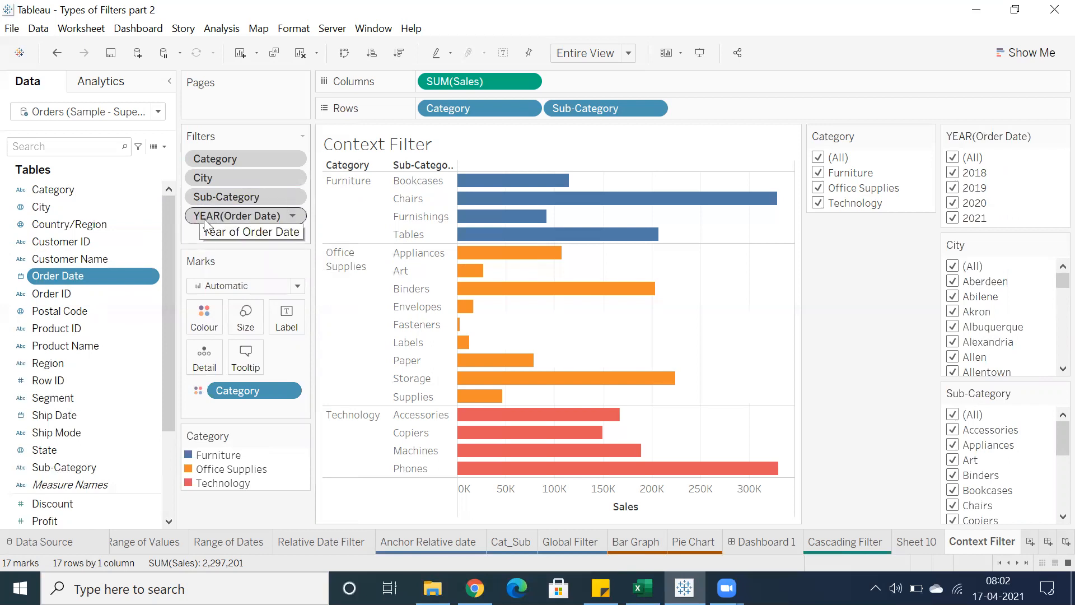
- Remove the YEAR(Order Date) and City filters from the Filters shelf
{"action": "left_click_drag", "start_coordinate": [250, 214], "coordinate": [56, 302]}
{"action": "left_click_drag", "start_coordinate": [232, 178], "coordinate": [62, 263]}
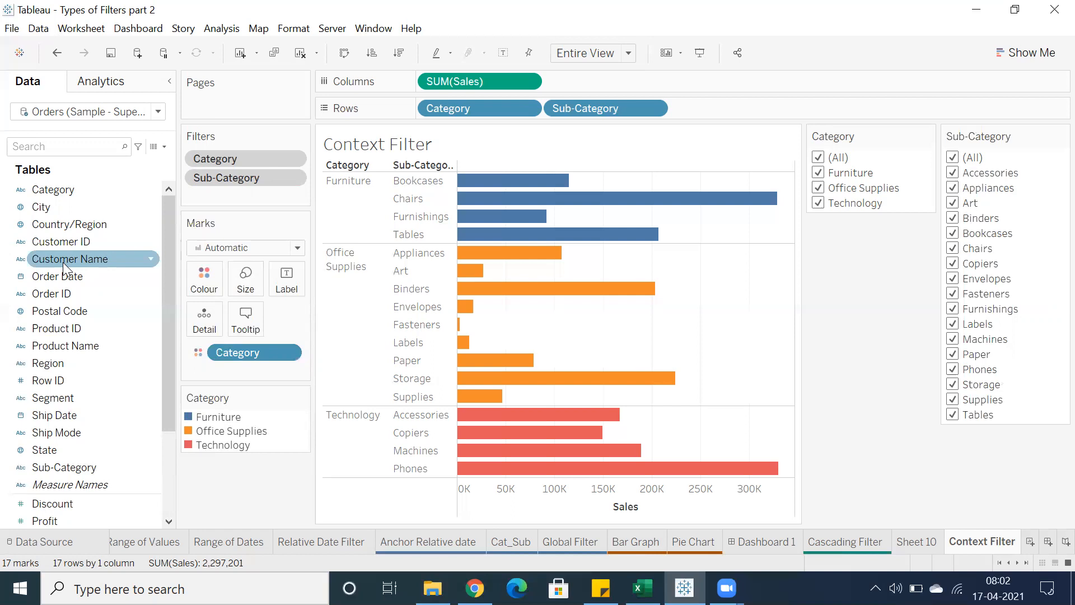
{"action": "left_click", "coordinate": [292, 178]}
{"action": "left_click", "coordinate": [352, 206]}
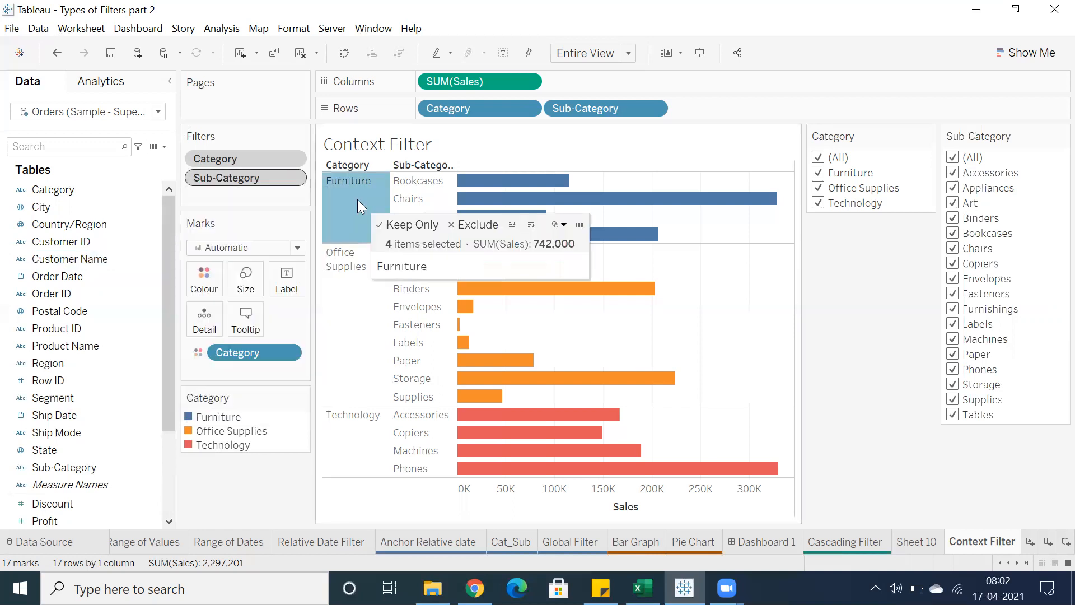
{"action": "left_click", "coordinate": [286, 198]}
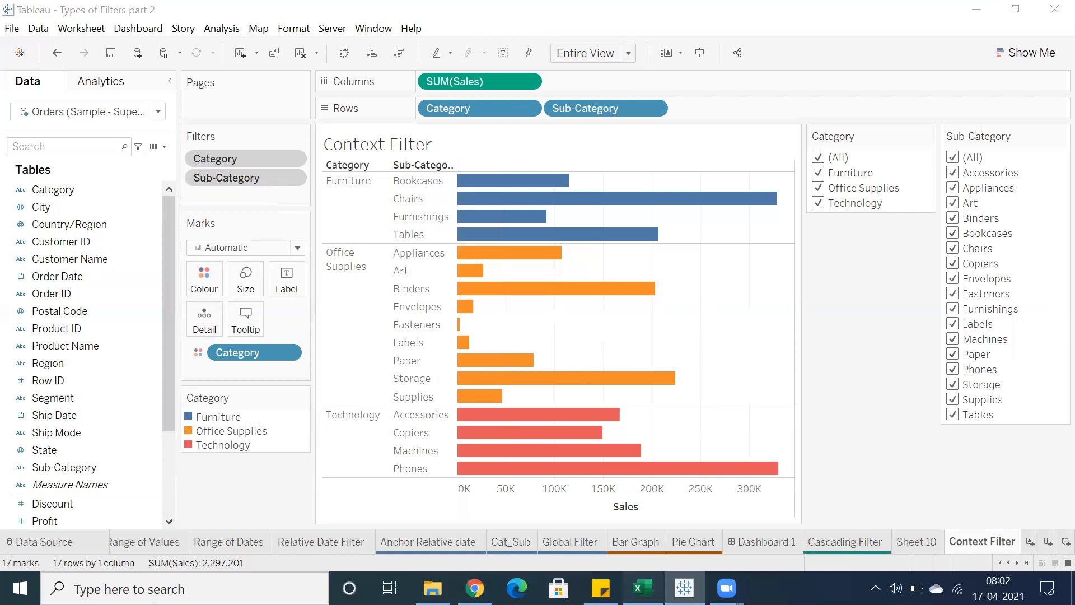
- Switch to the Excel notes and enter "Try if we have any Performance issues, but its not 100%..." in D17
{"action": "left_click", "coordinate": [643, 588]}
{"action": "left_click_drag", "start_coordinate": [115, 274], "coordinate": [125, 371]}
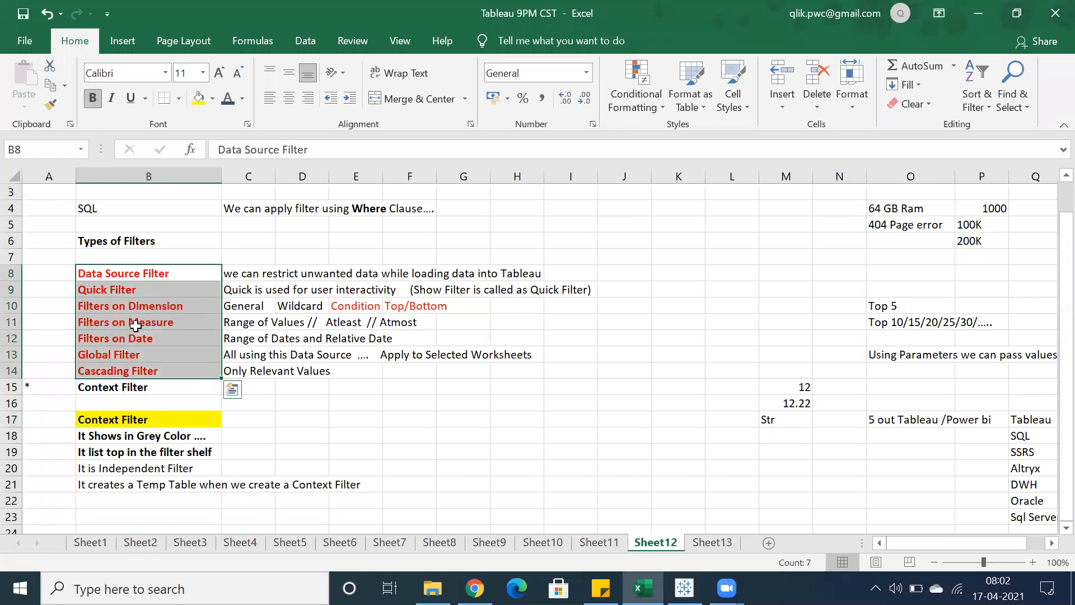
{"action": "left_click", "coordinate": [130, 387]}
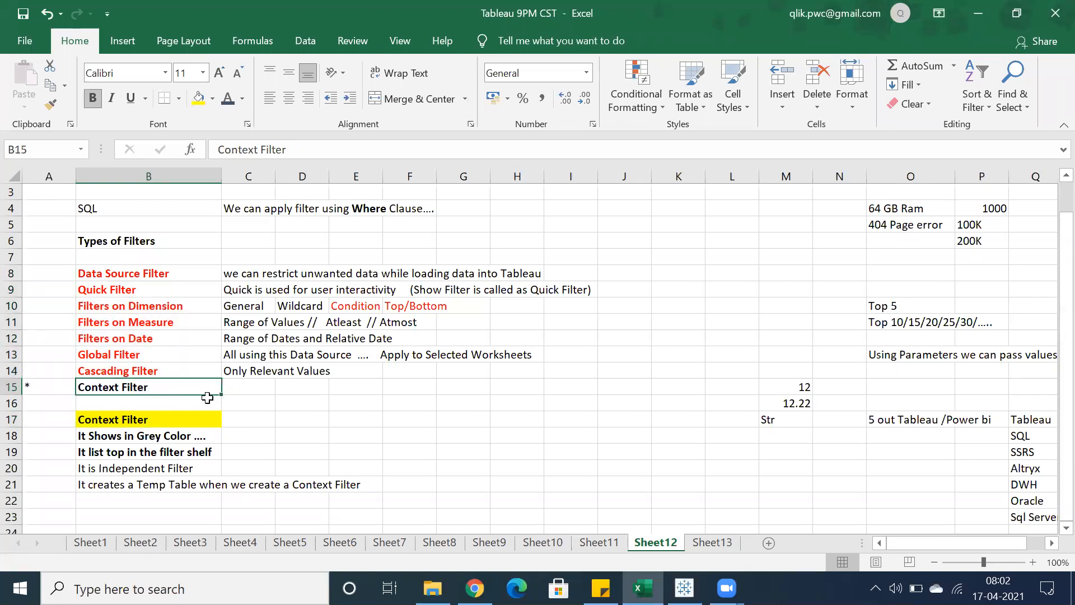
{"action": "left_click", "coordinate": [296, 422]}
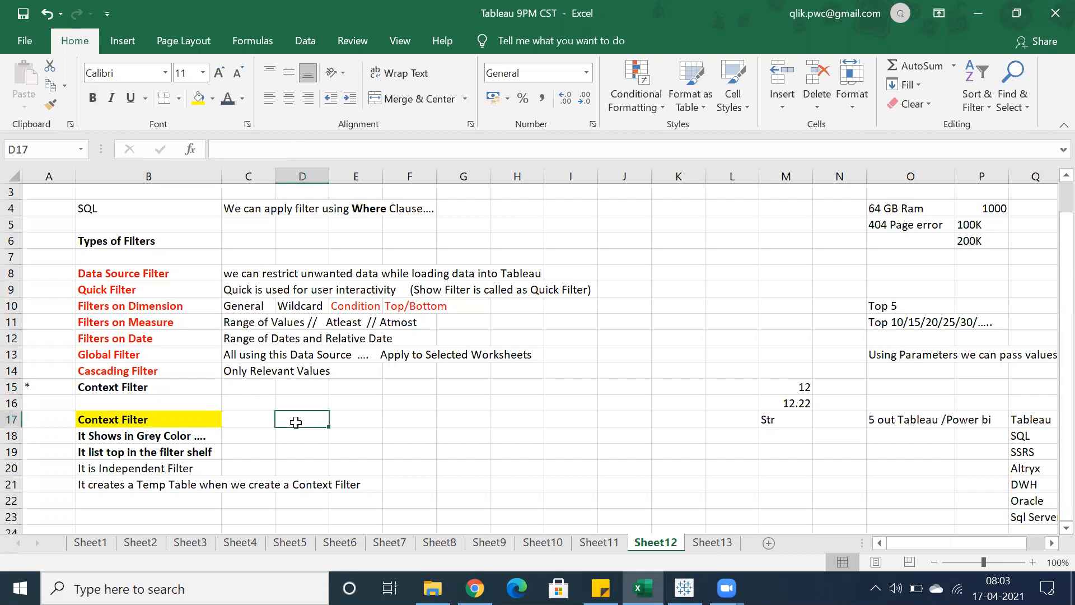
{"action": "type", "text": "Try"}
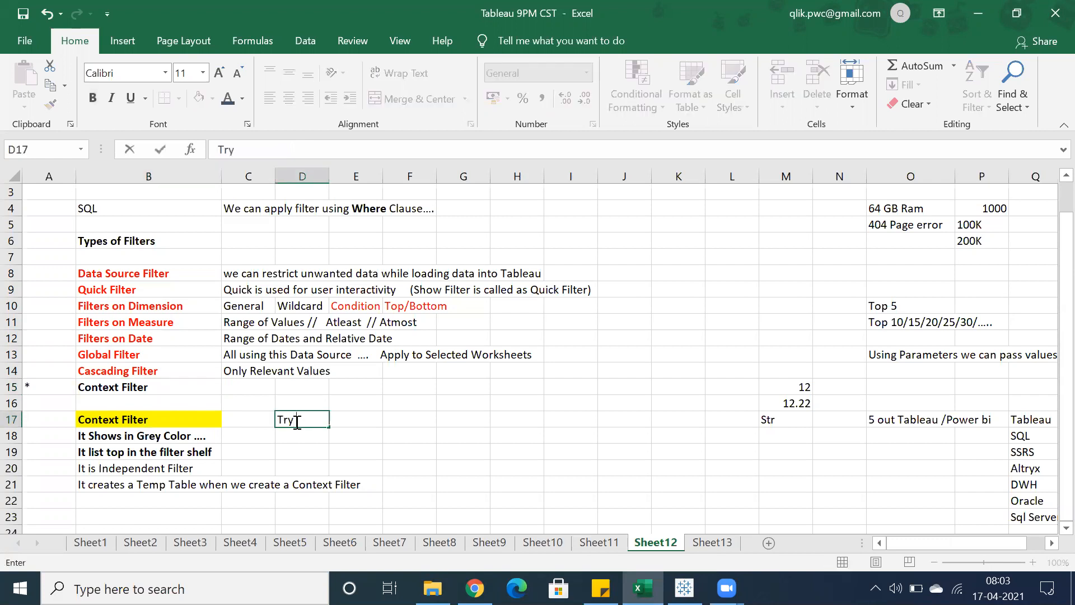
{"action": "type", "text": " if we have any Performance i"}
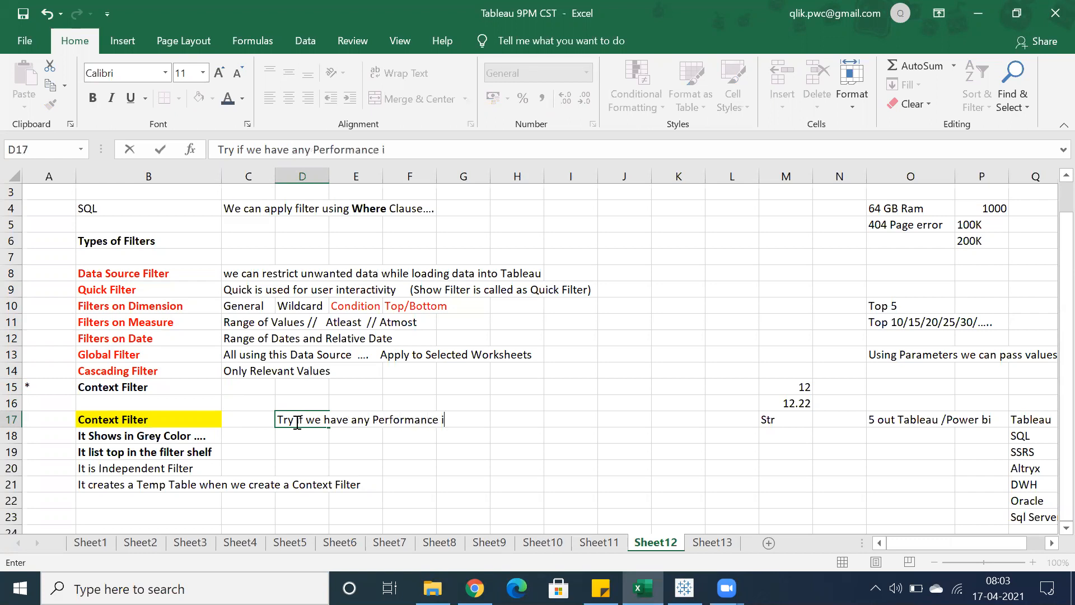
{"action": "type", "text": "ssues, but its no"}
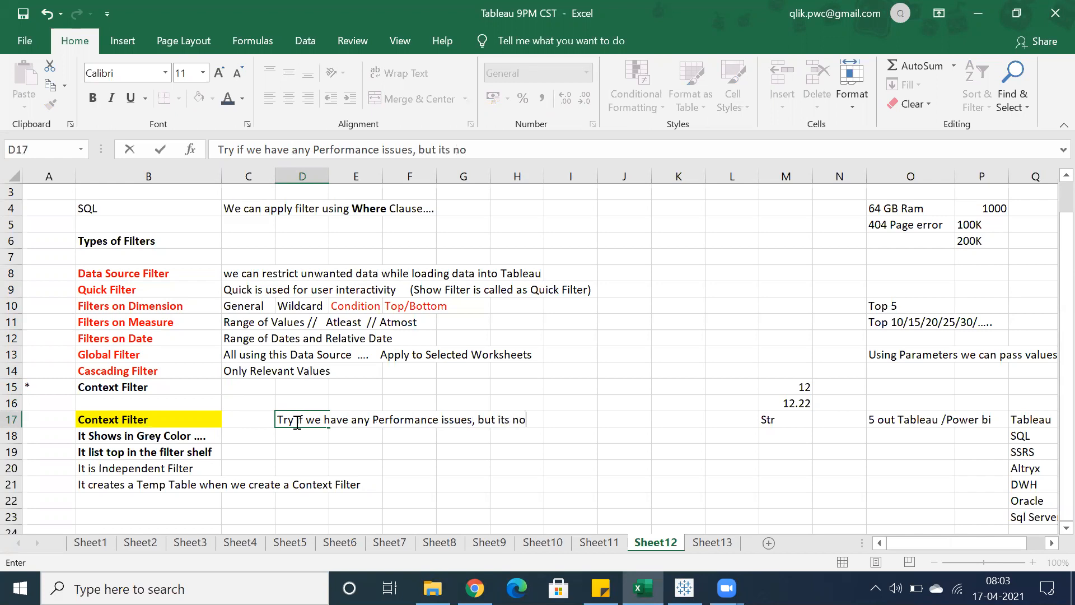
{"action": "type", "text": "t 100%..."}
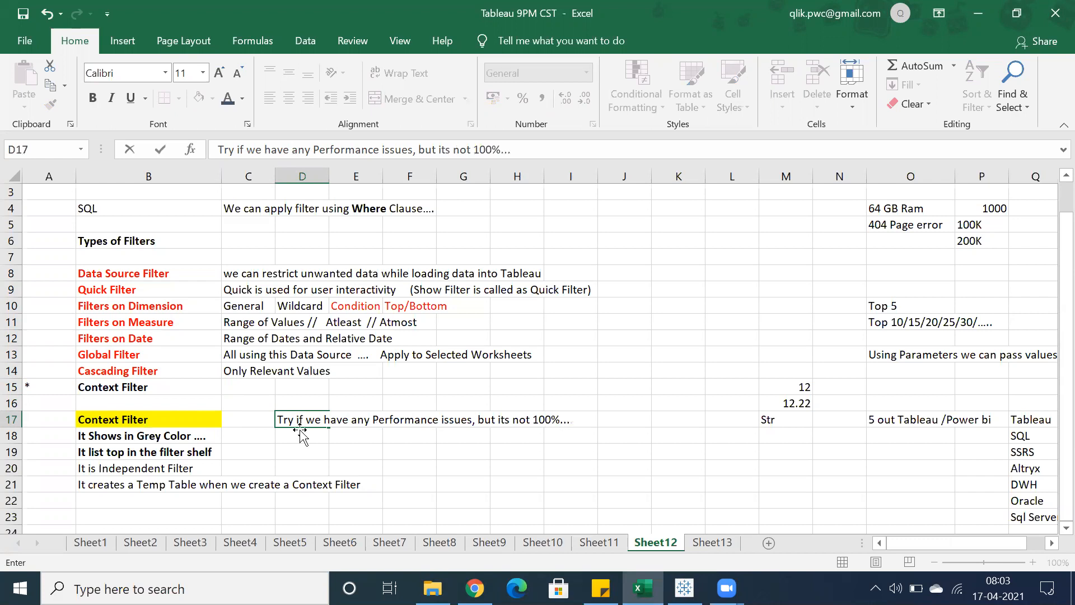
{"action": "left_click", "coordinate": [294, 440]}
{"action": "left_click", "coordinate": [297, 414]}
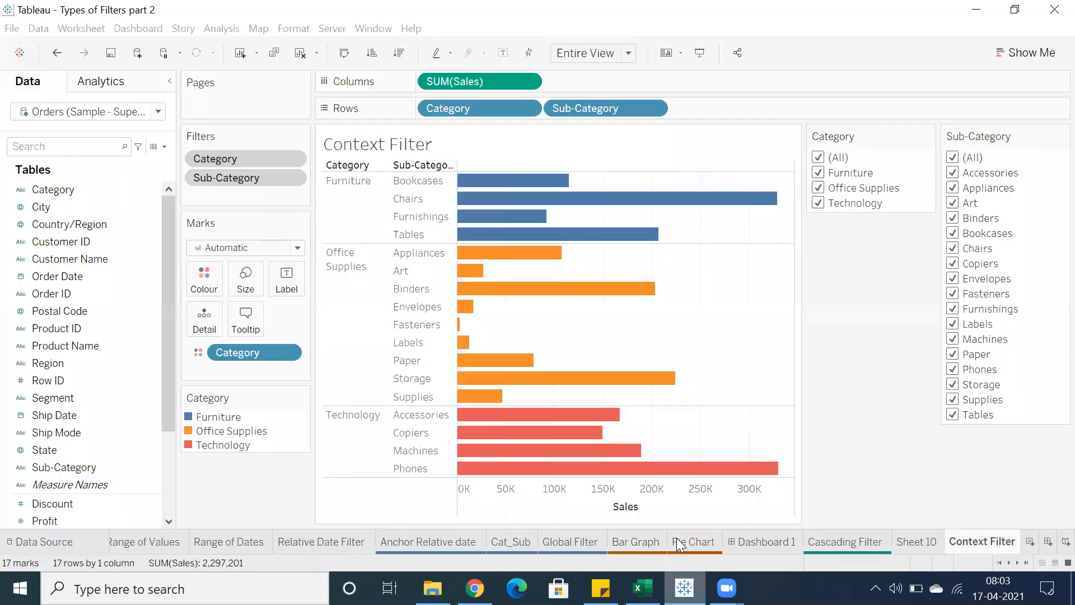
- Switch to Tableau and widen the Sub-Category header column of the bar chart to fit its full name
{"action": "left_click", "coordinate": [684, 588]}
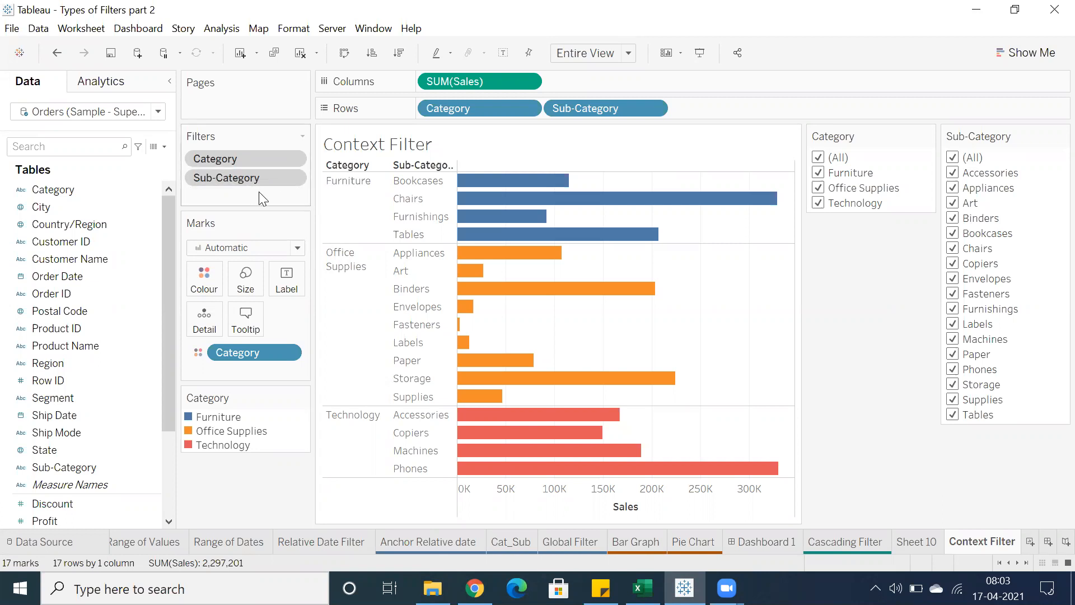
{"action": "mouse_move", "coordinate": [455, 194]}
{"action": "left_click_drag", "start_coordinate": [455, 193], "coordinate": [470, 193]}
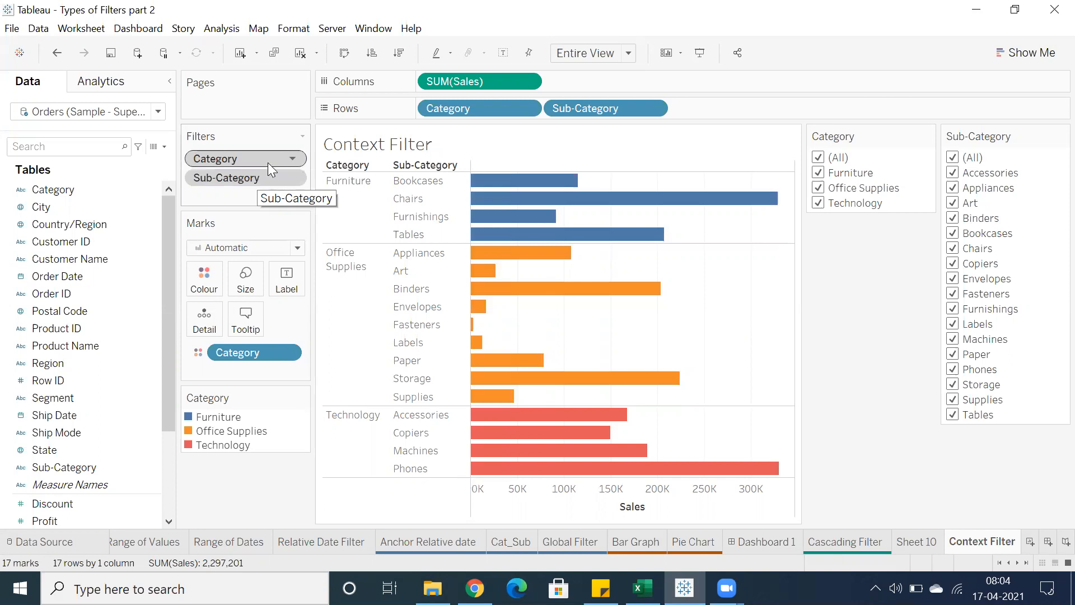
- Remove the Category and Sub-Category filters from context and add only Category back to context
{"action": "left_click", "coordinate": [241, 179]}
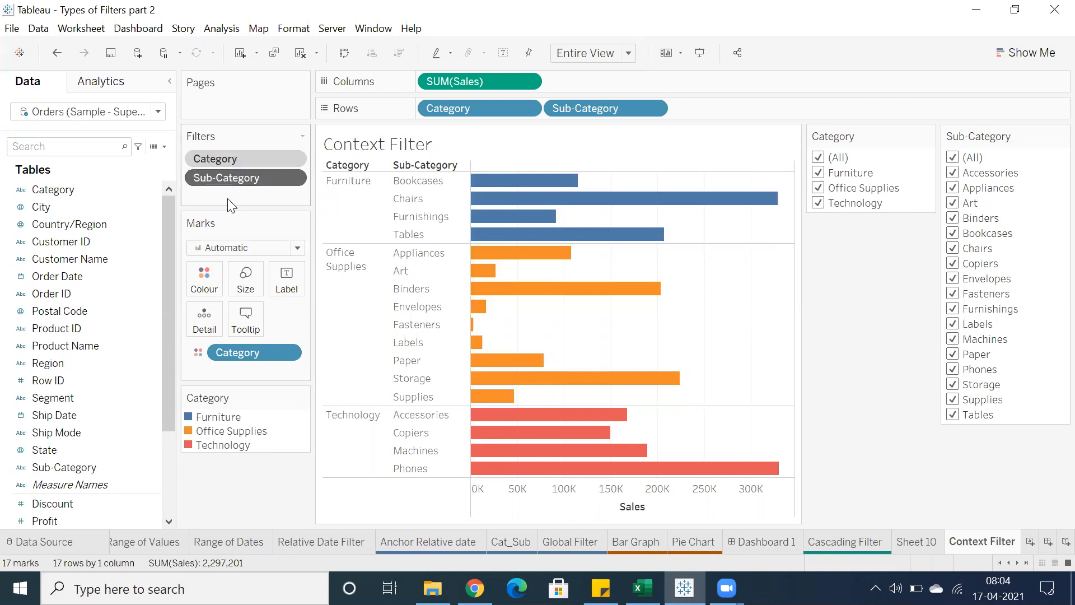
{"action": "left_click", "coordinate": [292, 178]}
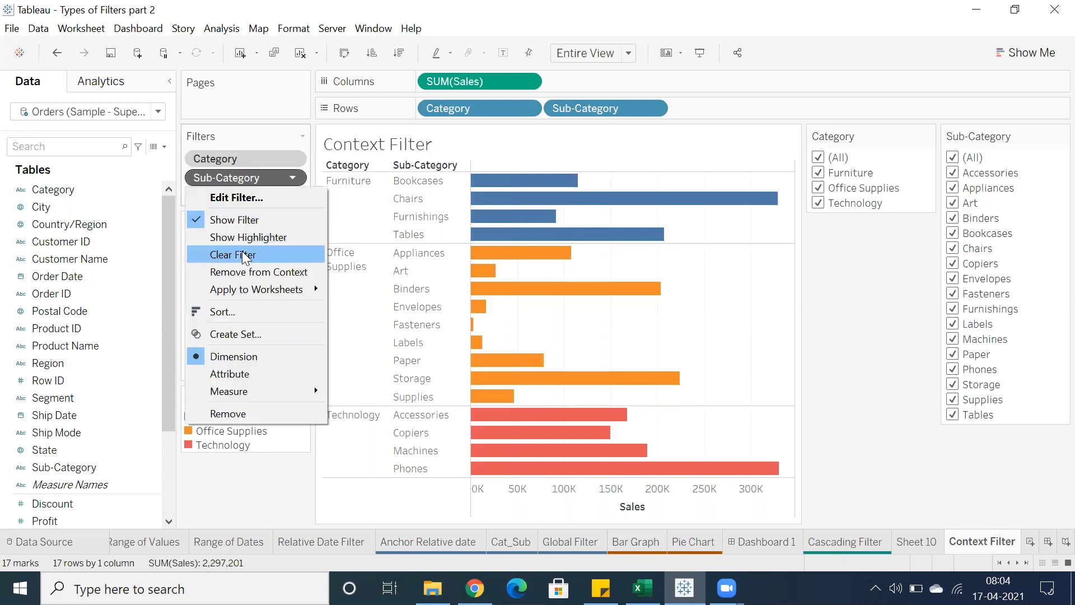
{"action": "left_click", "coordinate": [295, 160]}
{"action": "left_click", "coordinate": [235, 251]}
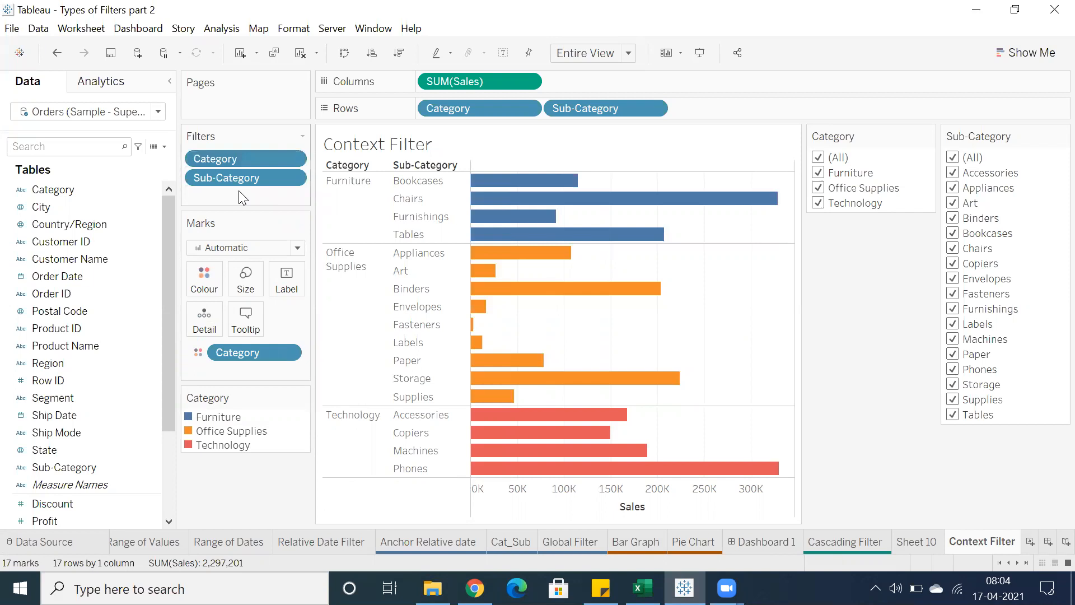
{"action": "left_click", "coordinate": [294, 161]}
{"action": "left_click", "coordinate": [235, 251]}
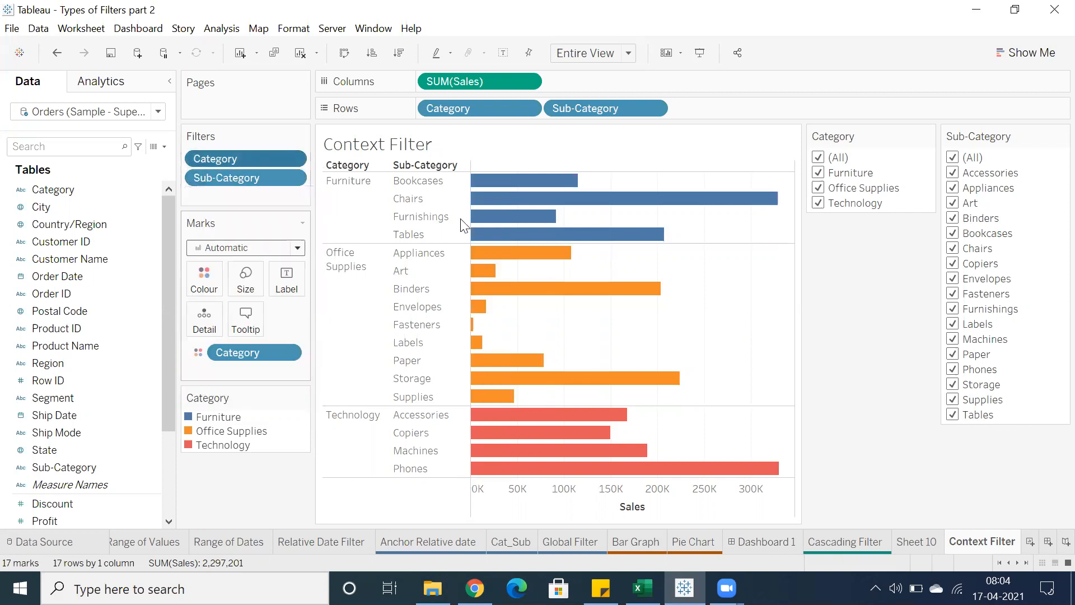
- Display the Category filter card as a single-value list and filter the chart to Technology
{"action": "left_click", "coordinate": [929, 137]}
{"action": "left_click", "coordinate": [829, 284]}
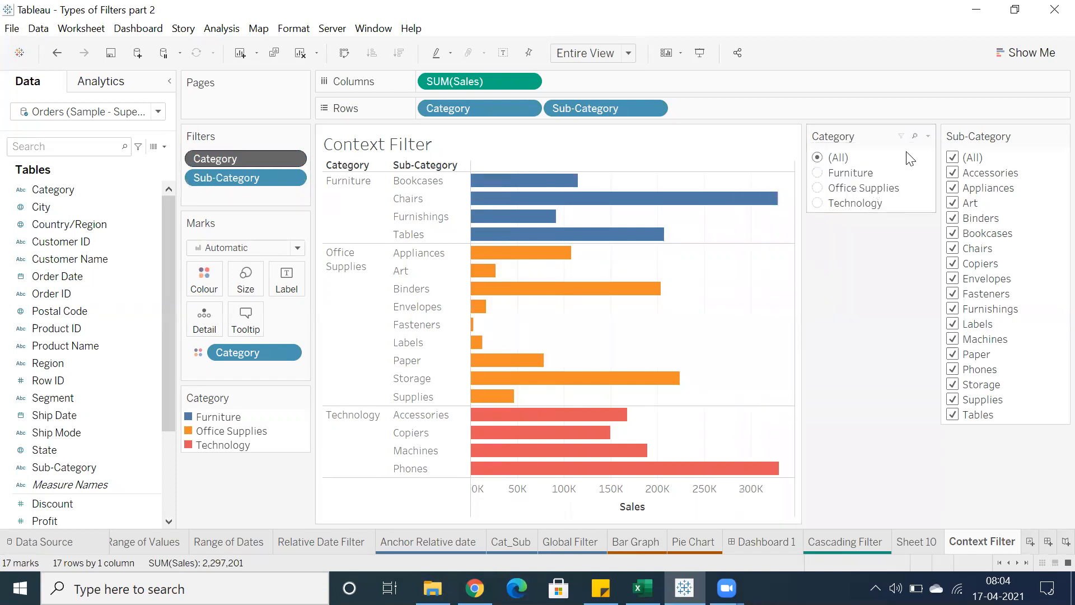
{"action": "left_click", "coordinate": [817, 188]}
{"action": "left_click", "coordinate": [818, 203]}
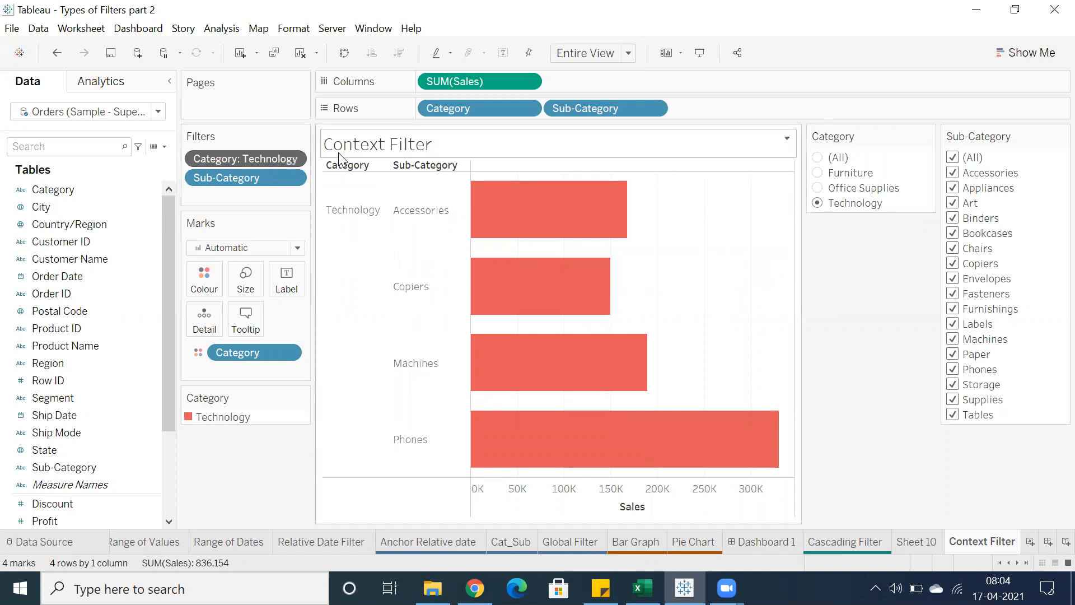
- Remove the Category: Technology filter from context
{"action": "right_click", "coordinate": [237, 157]}
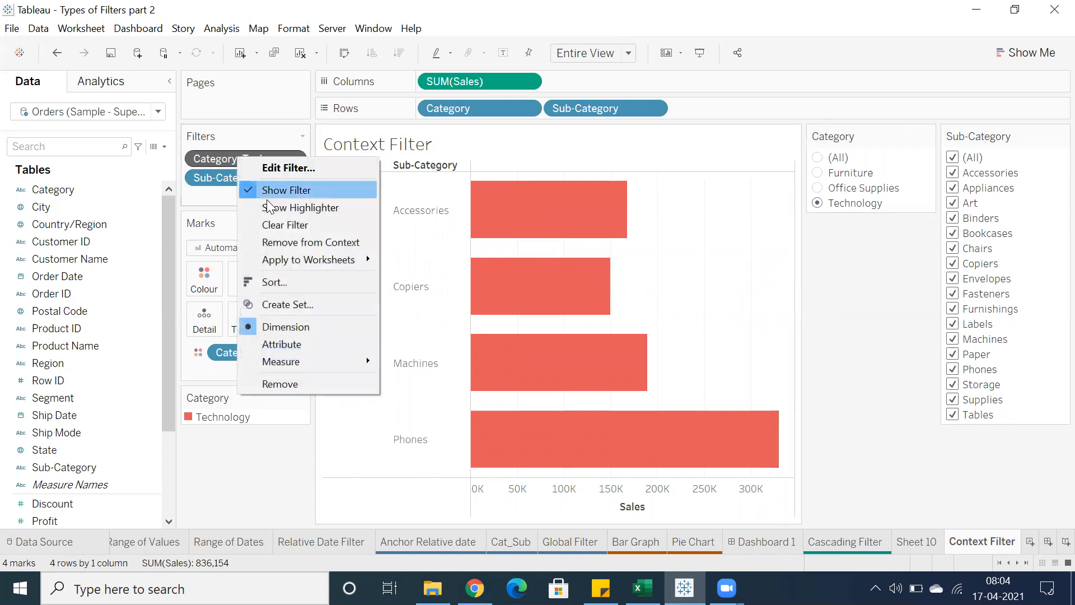
{"action": "left_click", "coordinate": [269, 243]}
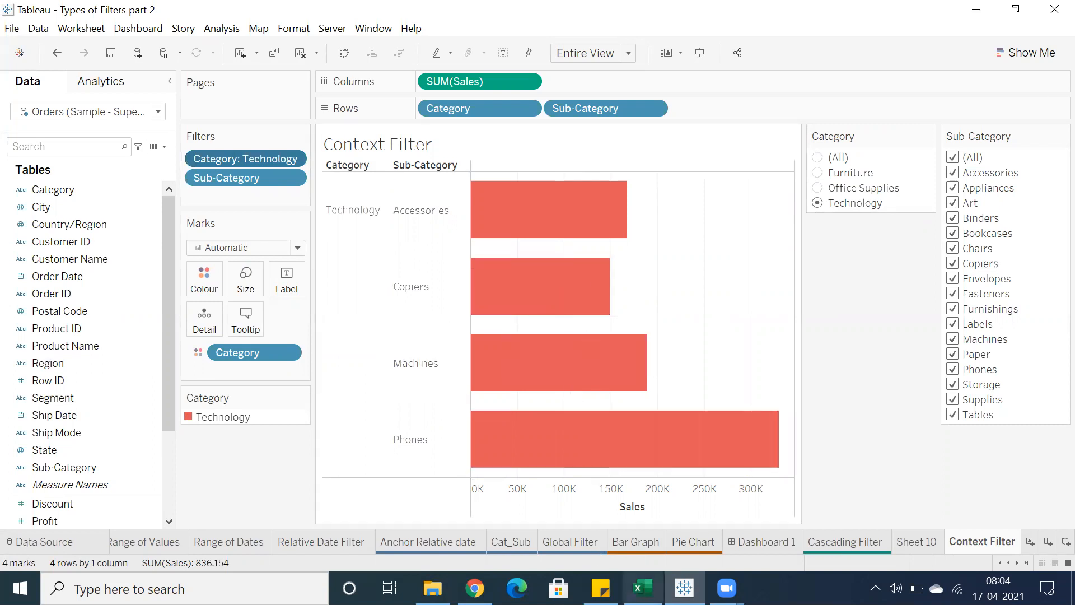
- Switch to the Excel notes and make "It is Independent Filter" in B20 bold
{"action": "left_click", "coordinate": [643, 588]}
{"action": "left_click", "coordinate": [97, 470]}
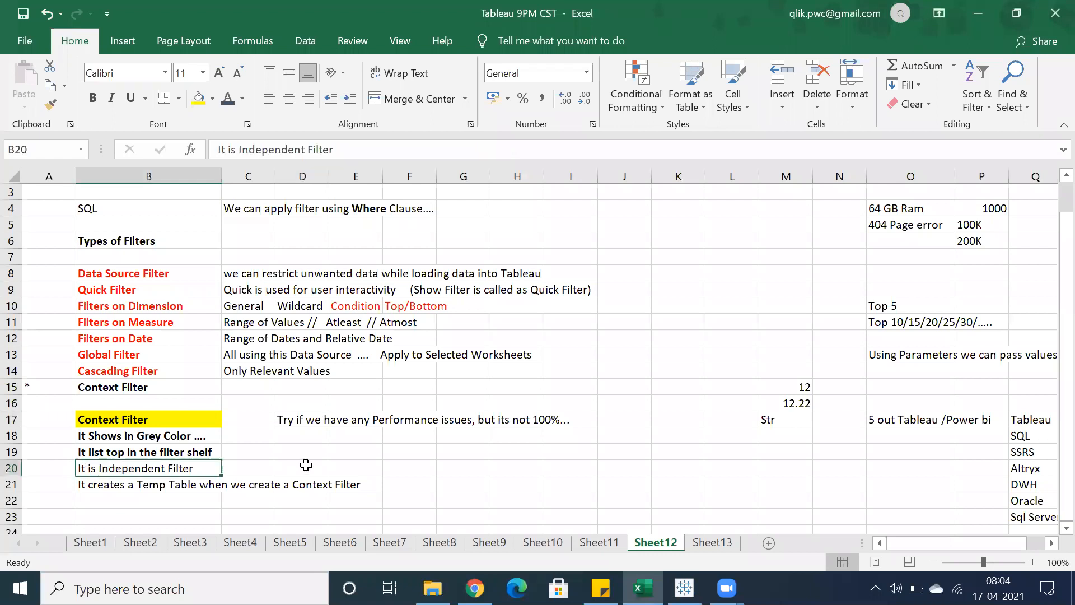
{"action": "left_click", "coordinate": [87, 101]}
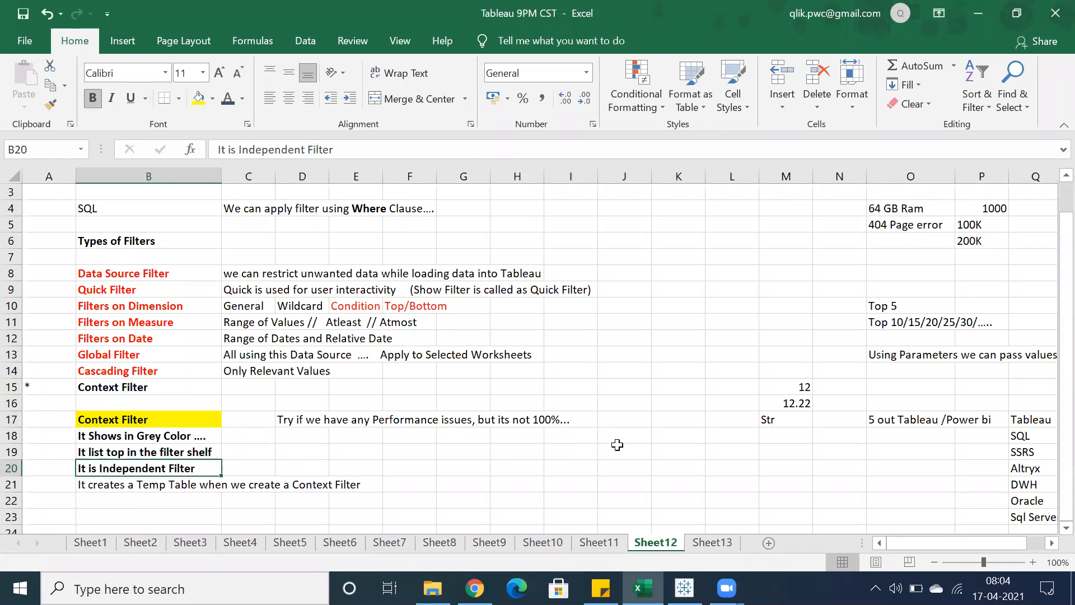
- Switch to Tableau, reset the Category filter to (All) and place its card above the Sub-Category filter card
{"action": "left_click", "coordinate": [685, 588]}
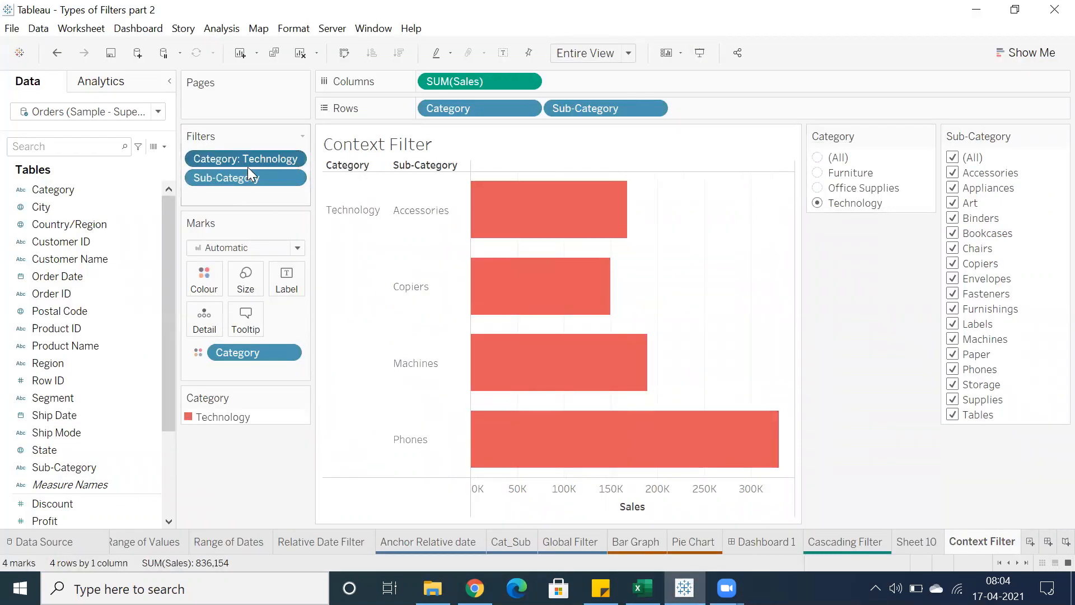
{"action": "left_click", "coordinate": [818, 158]}
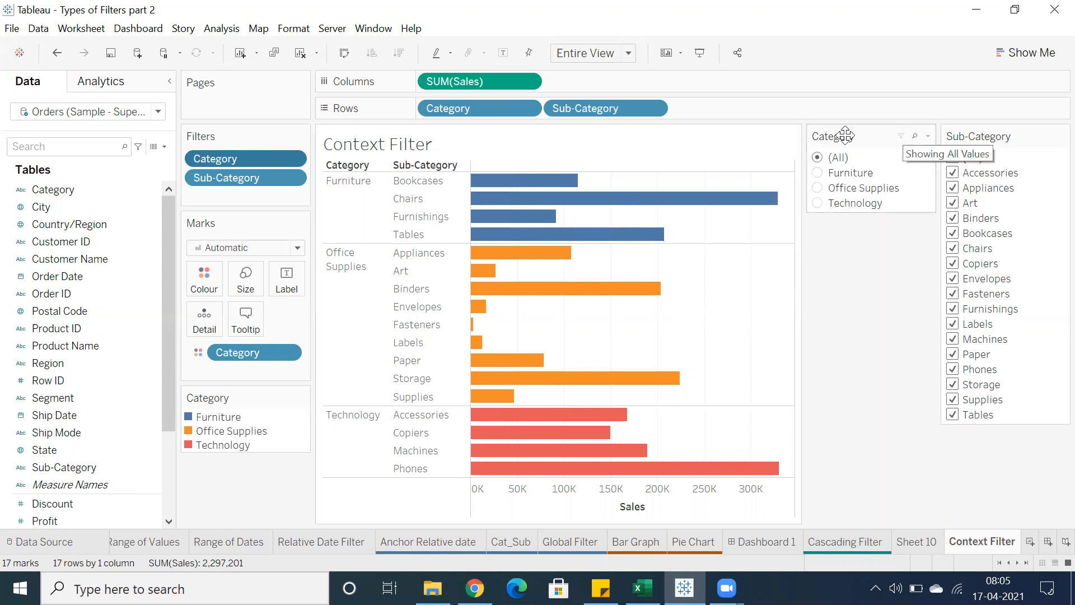
{"action": "left_click_drag", "start_coordinate": [859, 131], "coordinate": [962, 126]}
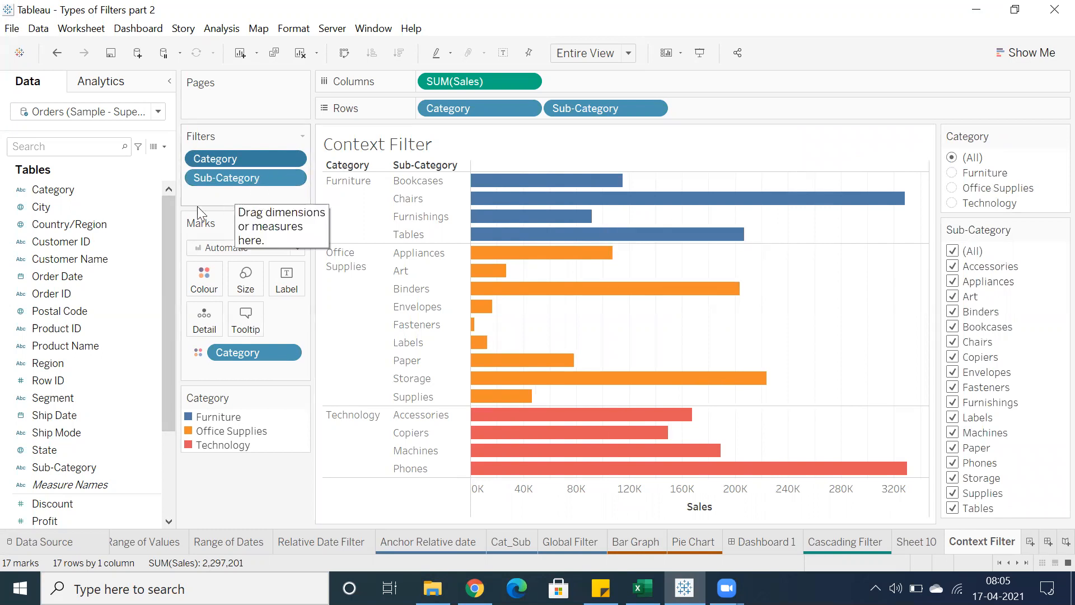
- Limit the Sub-Category filter to the top 10 by sum of Sales
{"action": "right_click", "coordinate": [242, 178]}
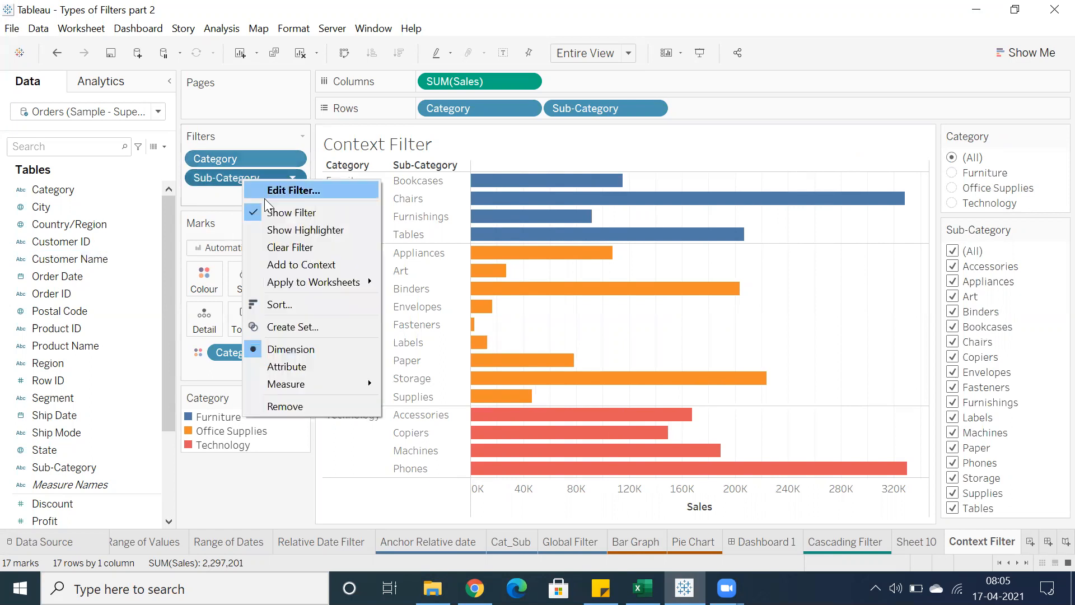
{"action": "left_click", "coordinate": [277, 191]}
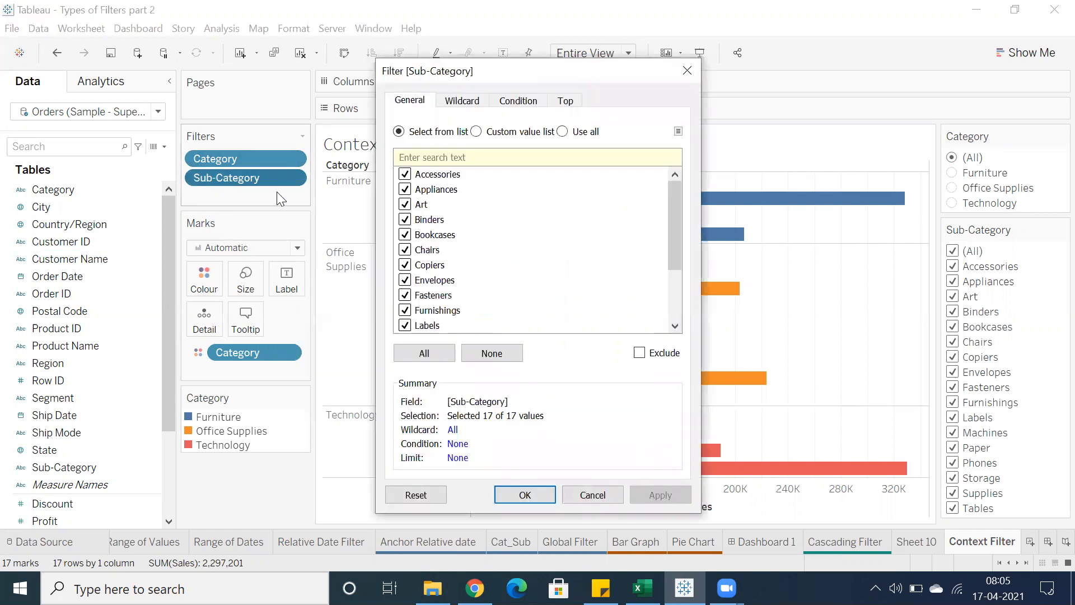
{"action": "left_click", "coordinate": [564, 103]}
{"action": "left_click", "coordinate": [403, 143]}
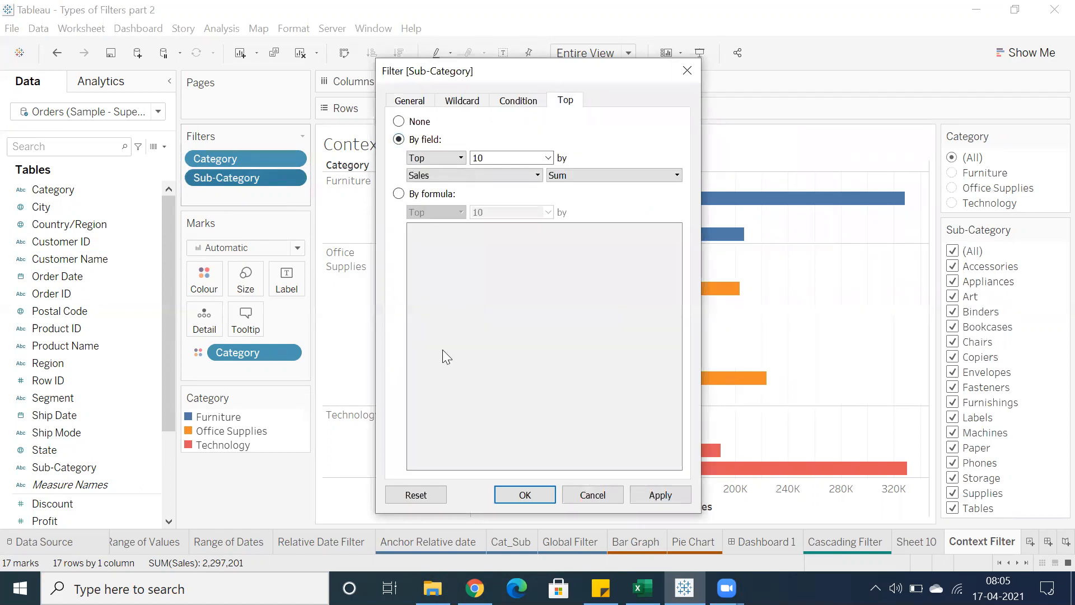
{"action": "left_click", "coordinate": [507, 496]}
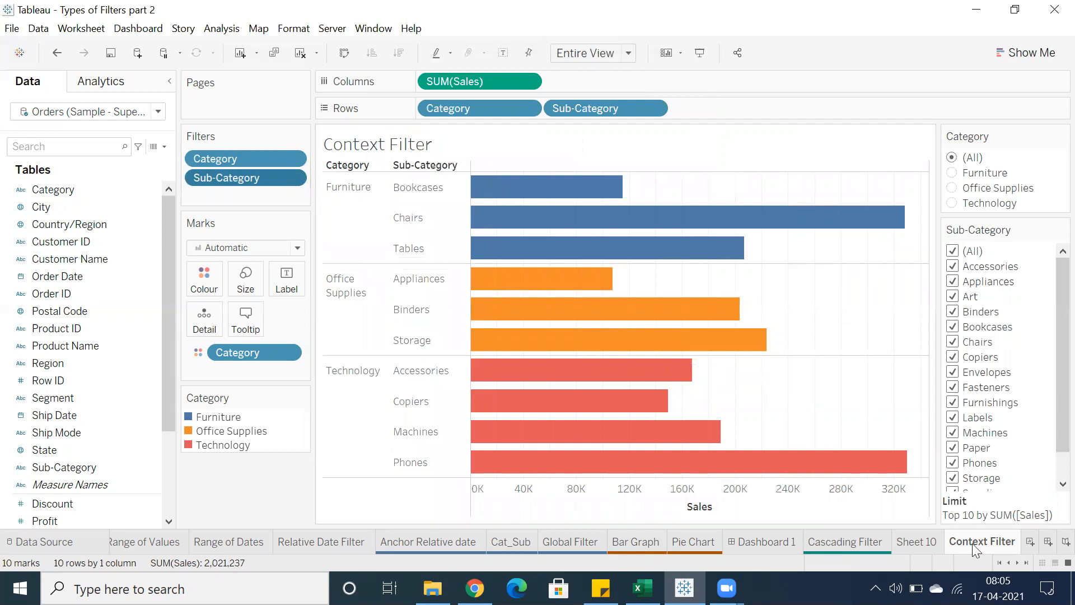
- Create a new worksheet and build a text table of Sales with Category and Sub-Category on Rows
{"action": "left_click", "coordinate": [1030, 542]}
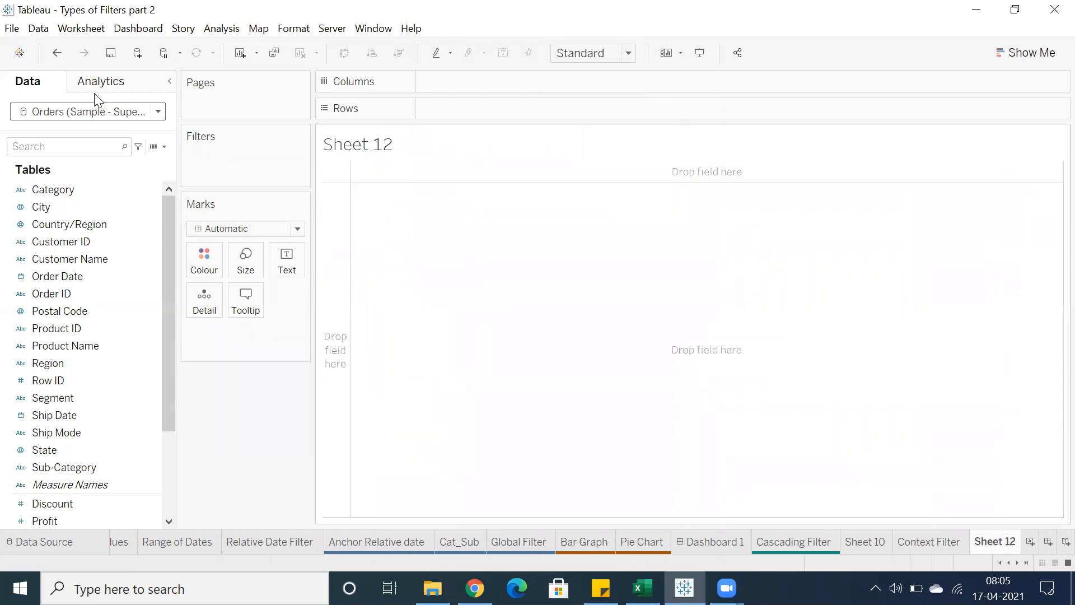
{"action": "double_click", "coordinate": [71, 192]}
{"action": "scroll", "coordinate": [68, 336], "scroll_direction": "down", "scroll_amount": 3}
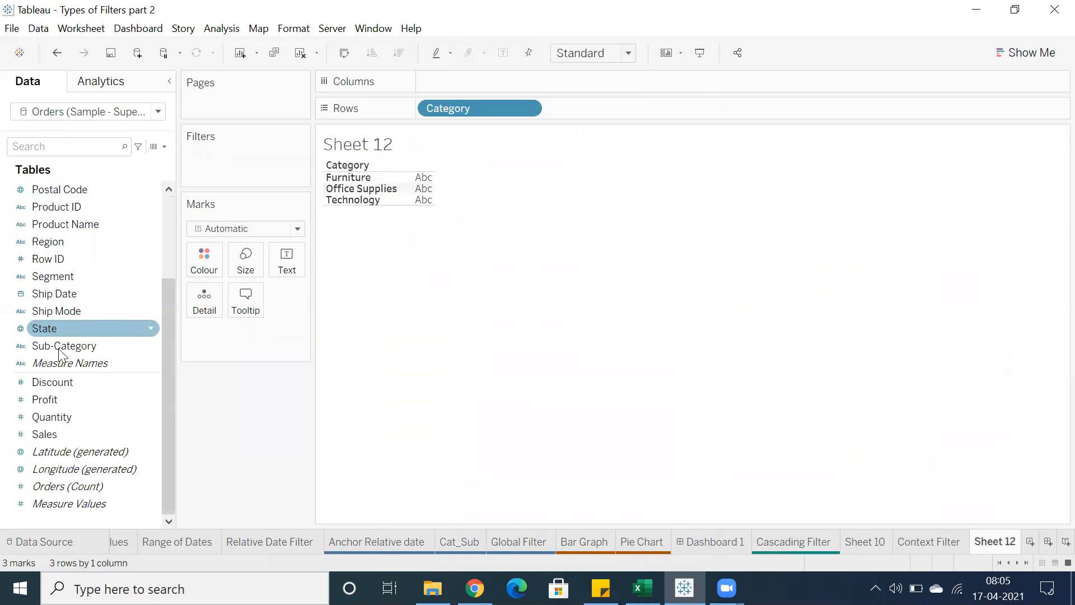
{"action": "double_click", "coordinate": [45, 343]}
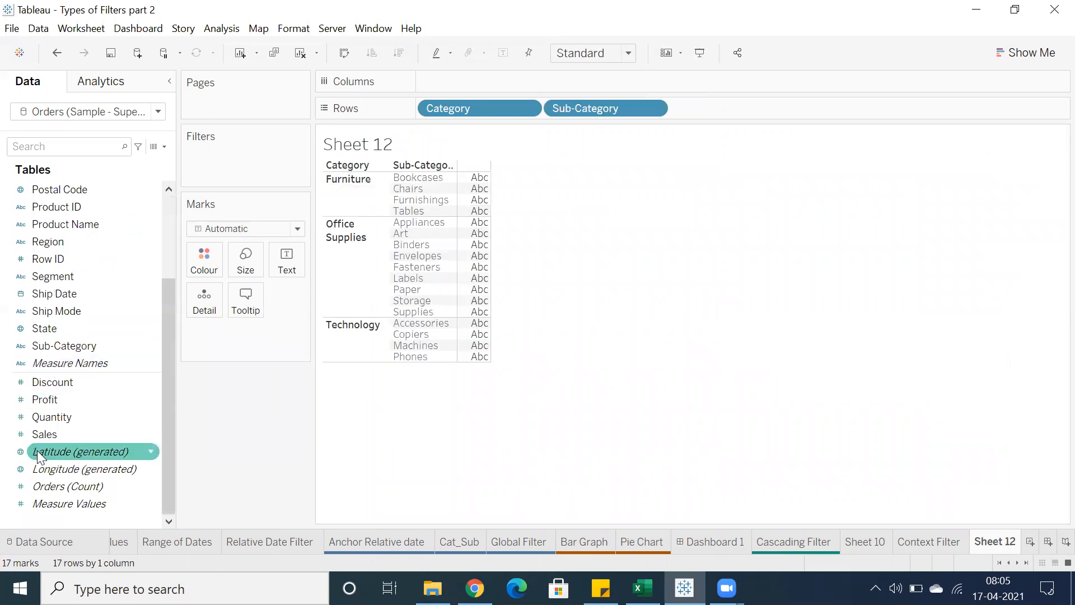
{"action": "double_click", "coordinate": [45, 434]}
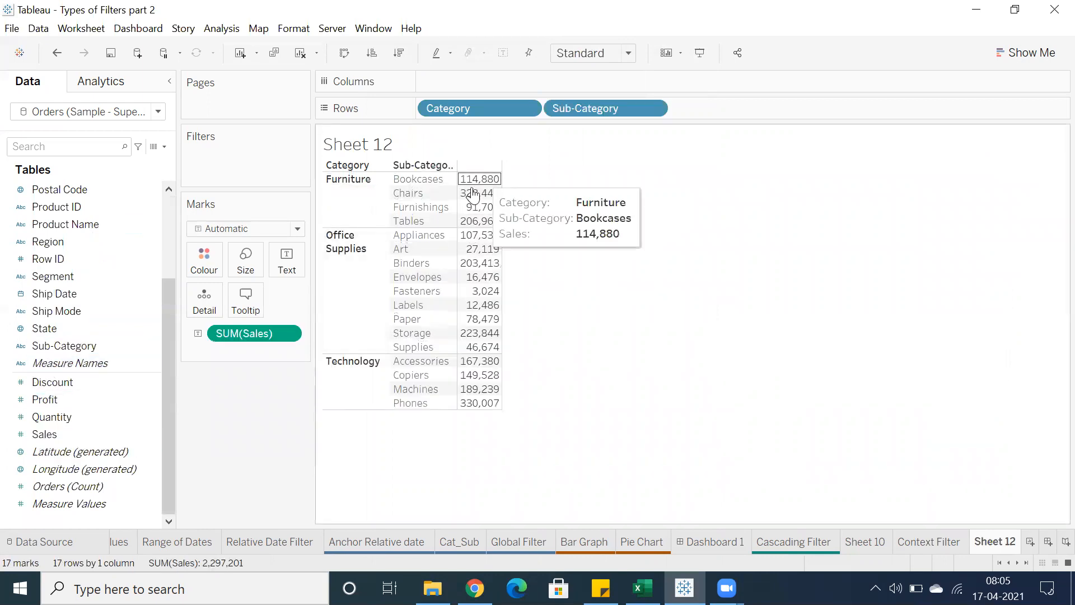
- Hide the new worksheet's title and clear the selection of marks in the table
{"action": "left_click_drag", "start_coordinate": [472, 194], "coordinate": [491, 376]}
{"action": "right_click", "coordinate": [384, 146]}
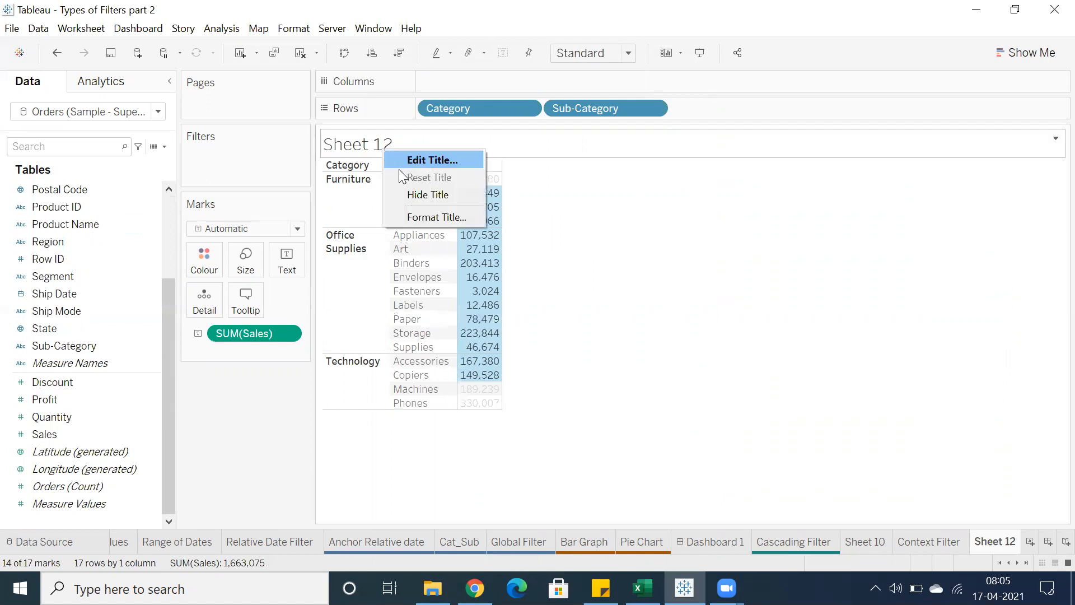
{"action": "left_click", "coordinate": [427, 194]}
{"action": "left_click", "coordinate": [559, 232]}
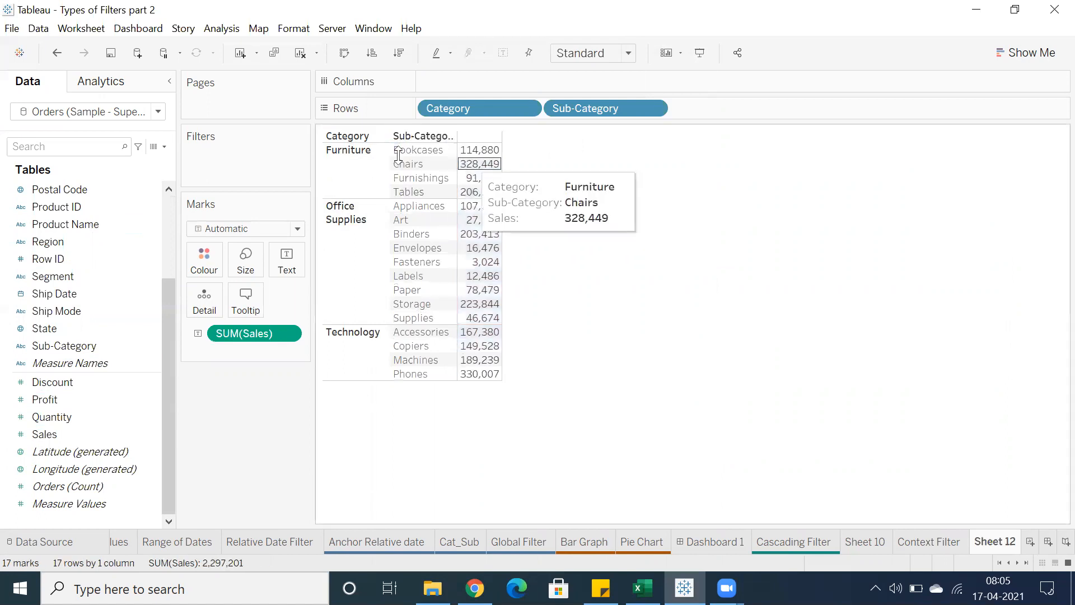
- Remove SUM(Sales) from the marks and widen the Sub-Category and Category columns of the table
{"action": "left_click_drag", "start_coordinate": [244, 333], "coordinate": [393, 288]}
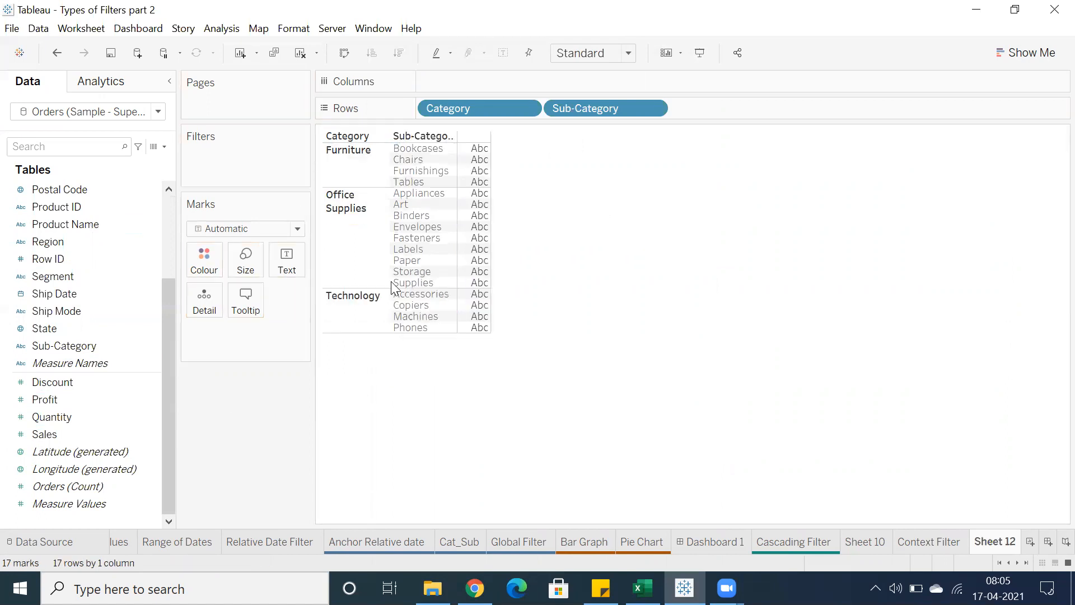
{"action": "left_click_drag", "start_coordinate": [457, 247], "coordinate": [418, 233]}
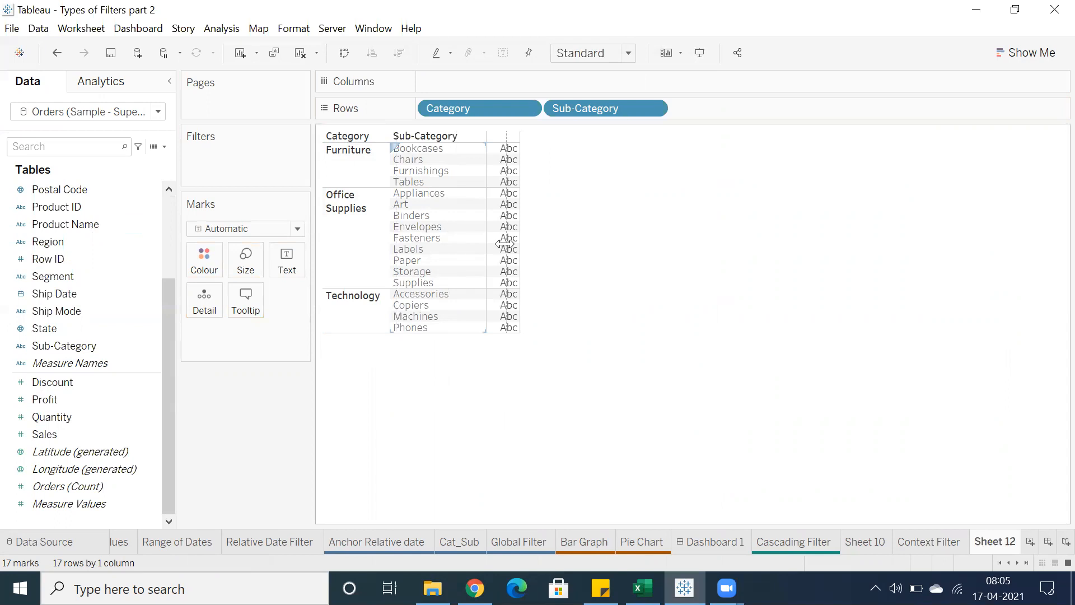
{"action": "left_click_drag", "start_coordinate": [505, 243], "coordinate": [506, 243]}
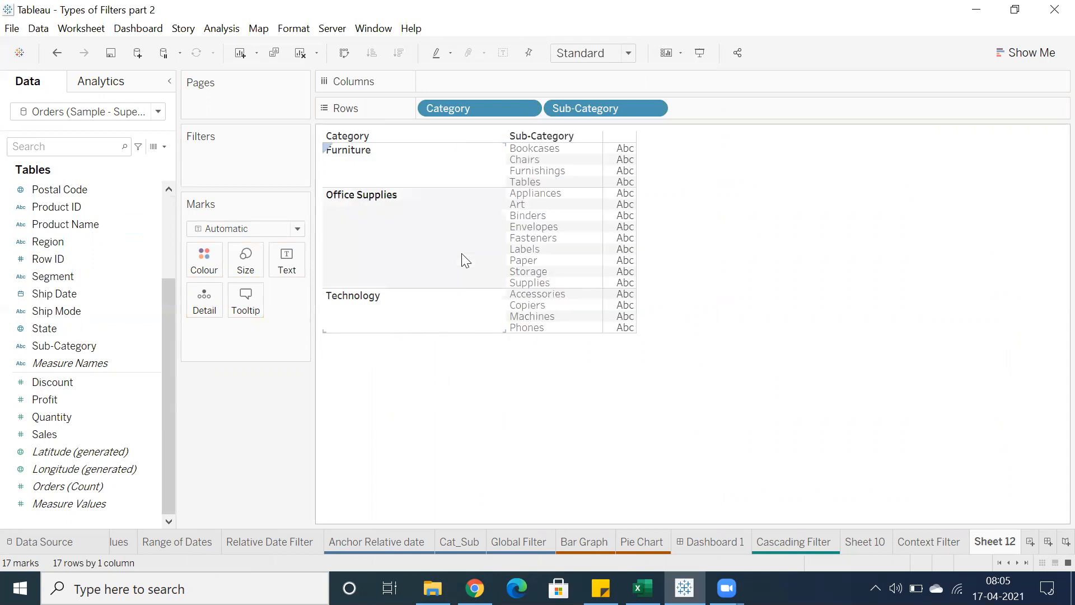
- Highlight Furniture, Office Supplies and Technology in turn to examine which sub-categories belong to each category
{"action": "left_click", "coordinate": [367, 166]}
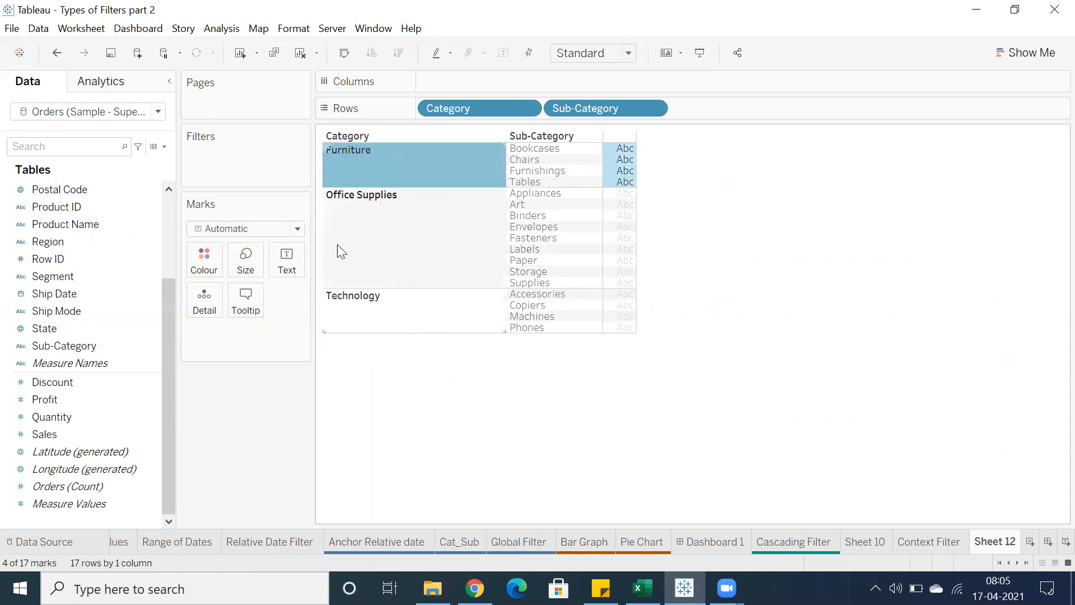
{"action": "left_click", "coordinate": [340, 165]}
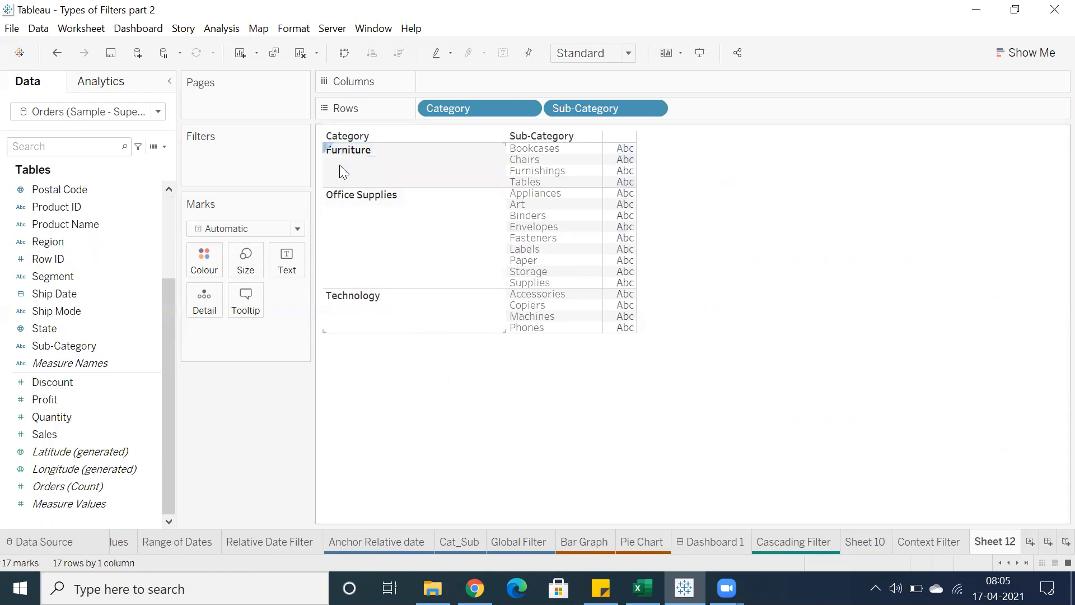
{"action": "left_click", "coordinate": [340, 164]}
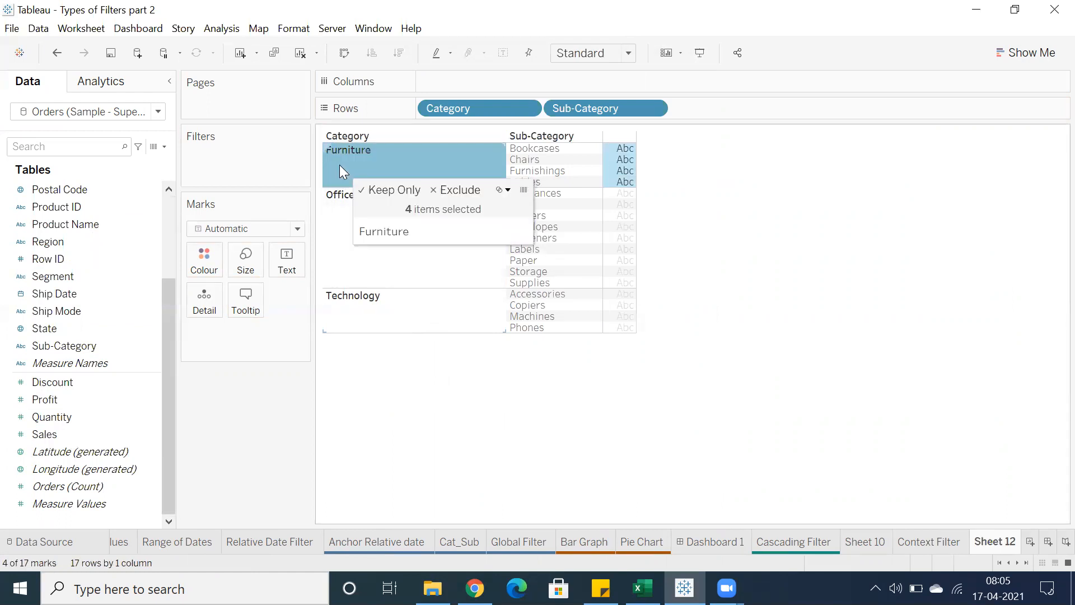
{"action": "left_click", "coordinate": [339, 237]}
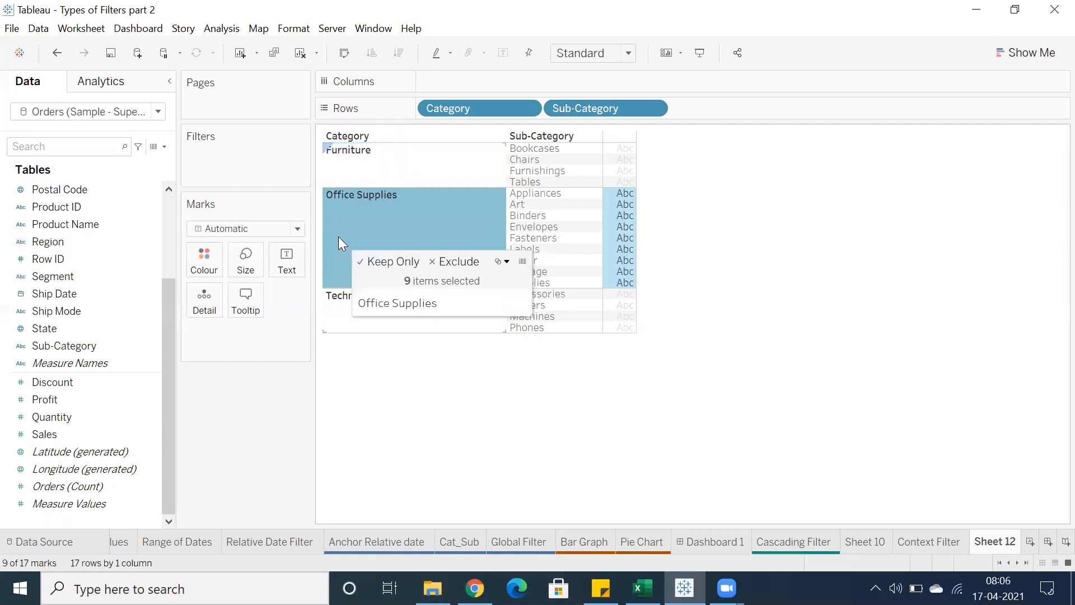
{"action": "left_click", "coordinate": [335, 309]}
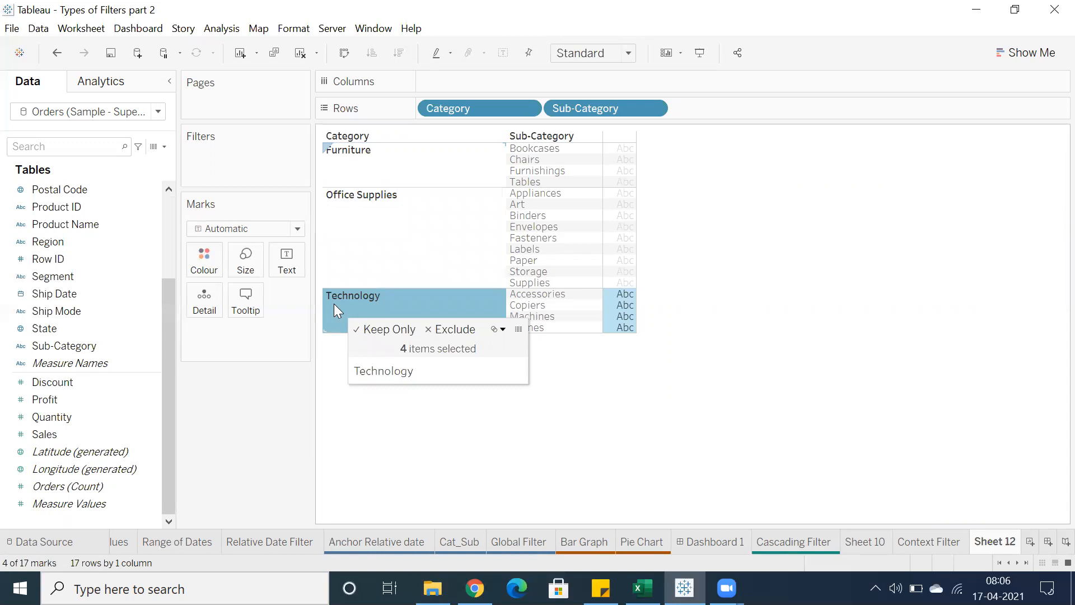
{"action": "left_click", "coordinate": [379, 166]}
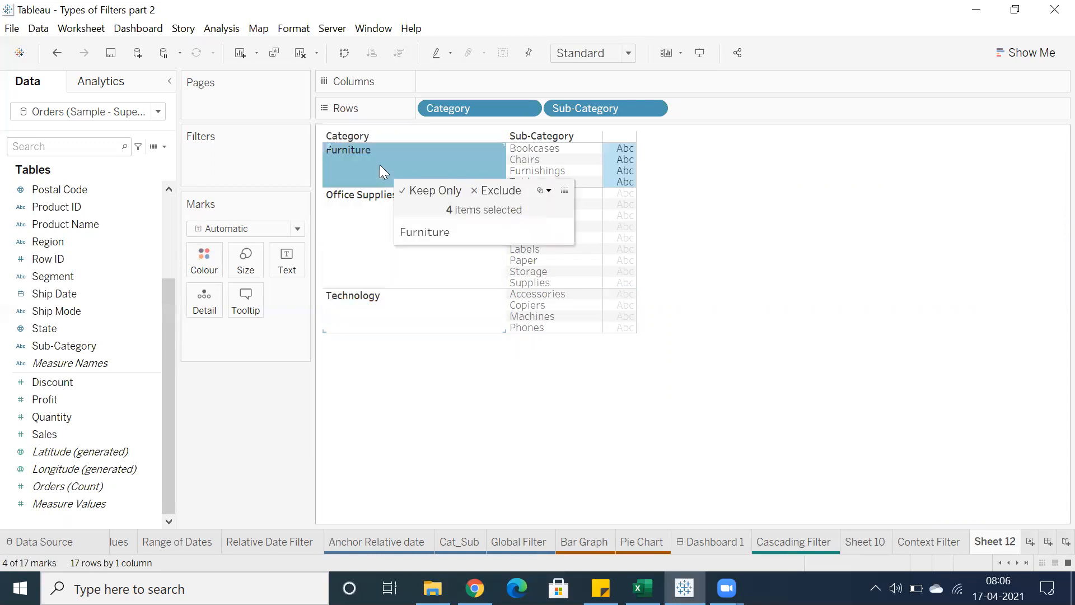
{"action": "left_click", "coordinate": [360, 234]}
{"action": "left_click", "coordinate": [347, 305]}
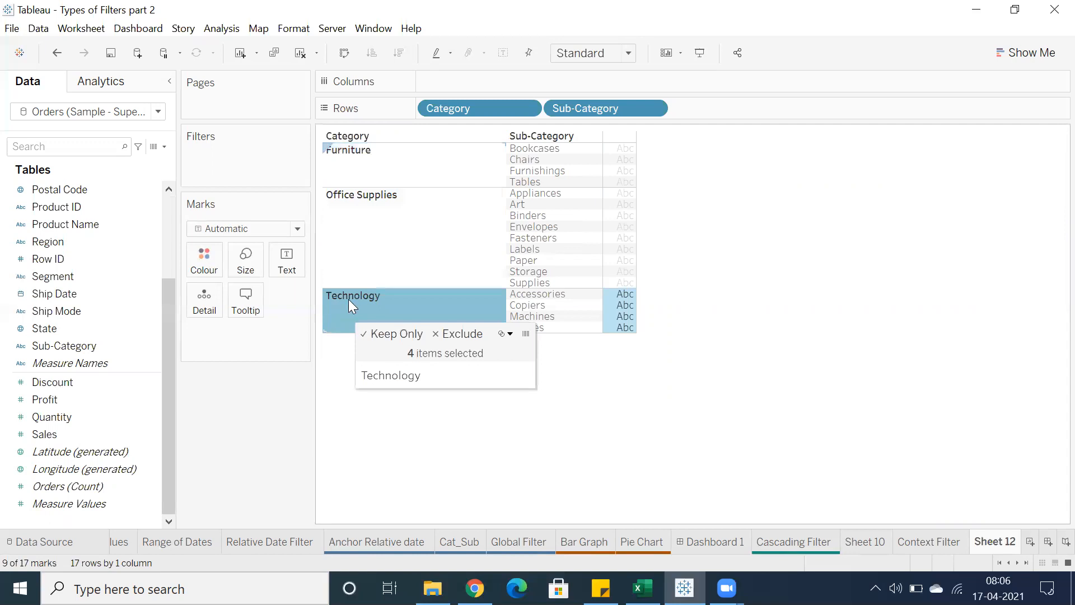
{"action": "left_click", "coordinate": [392, 246]}
{"action": "left_click", "coordinate": [419, 161]}
{"action": "left_click", "coordinate": [396, 231]}
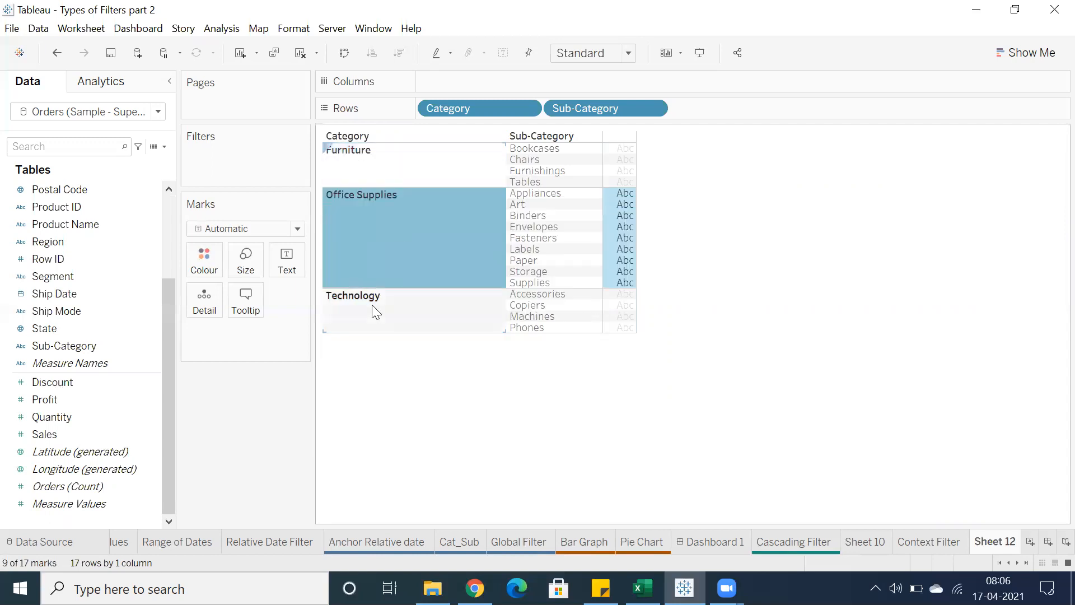
{"action": "left_click", "coordinate": [371, 305]}
{"action": "left_click", "coordinate": [352, 224]}
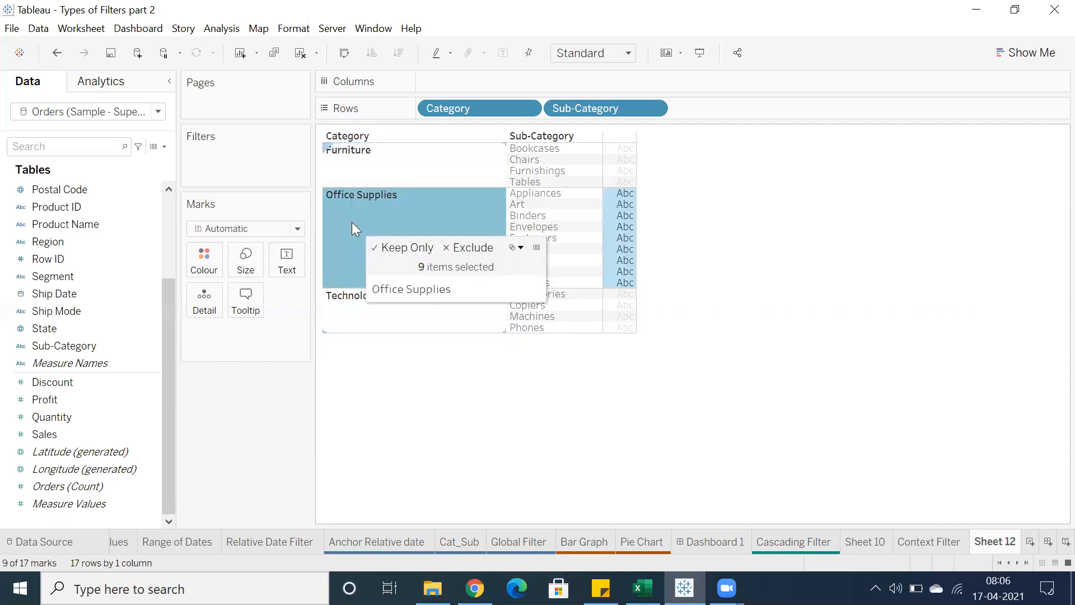
- Select Furniture, Office Supplies and Technology repeatedly in the Category column to compare how their sub-categories are grouped
{"action": "mouse_move", "coordinate": [330, 197]}
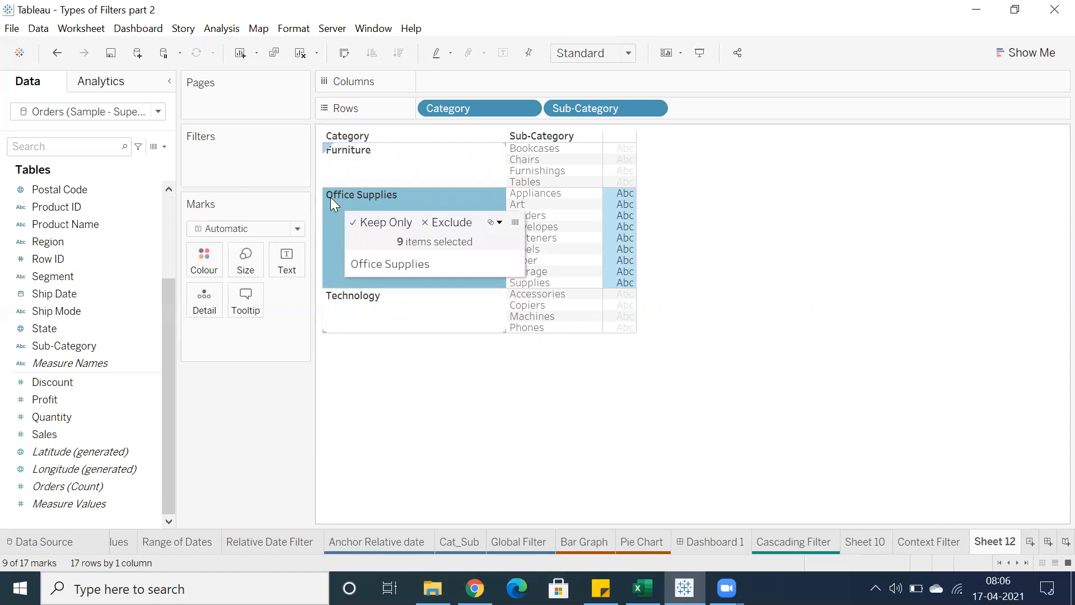
{"action": "left_click", "coordinate": [363, 174]}
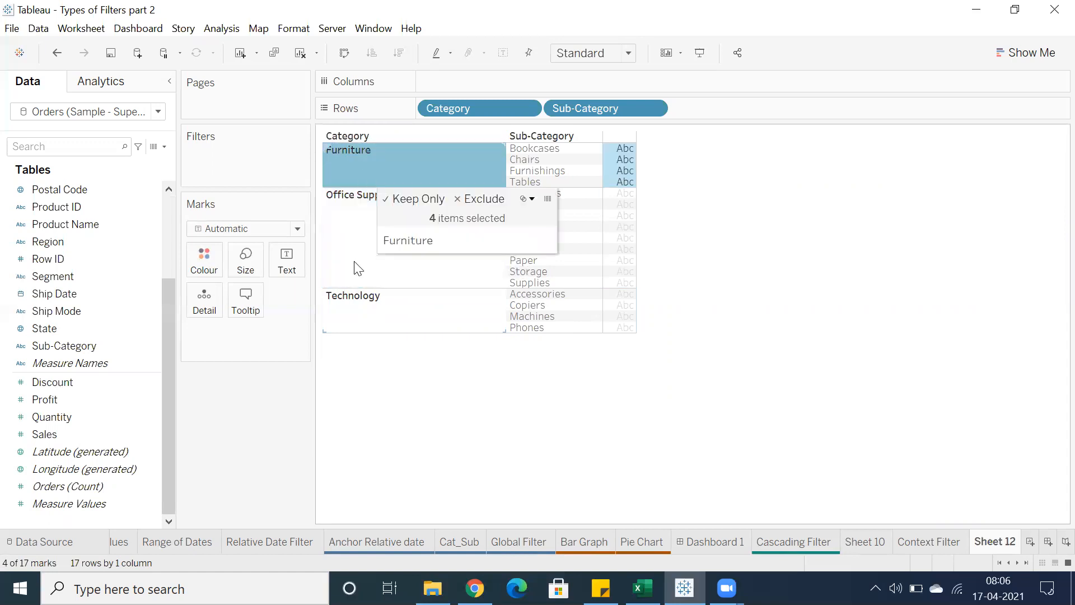
{"action": "left_click", "coordinate": [348, 315]}
{"action": "left_click", "coordinate": [351, 168]}
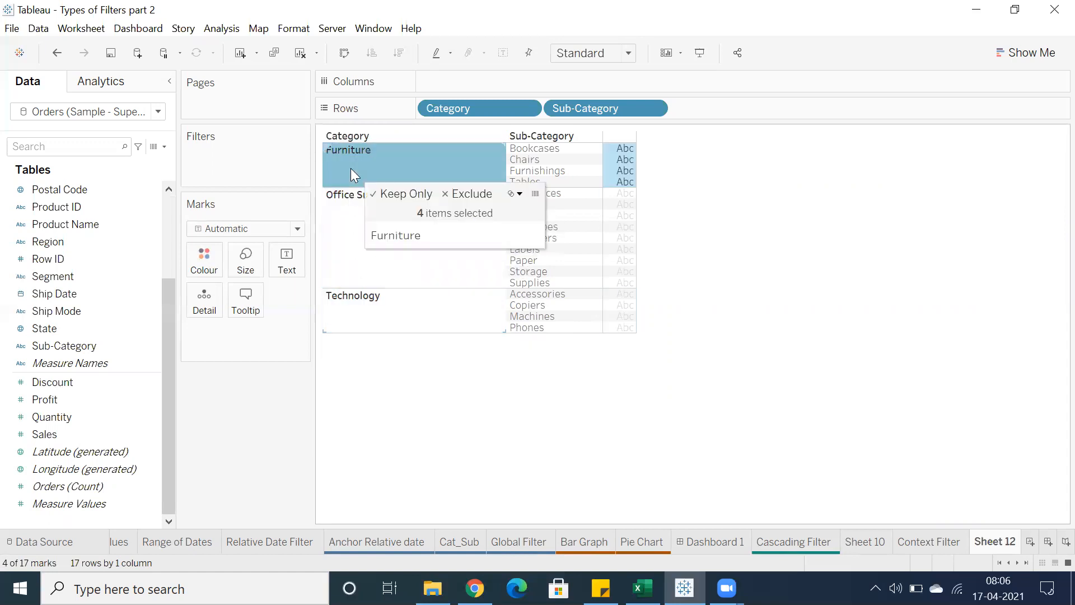
{"action": "left_click", "coordinate": [337, 220]}
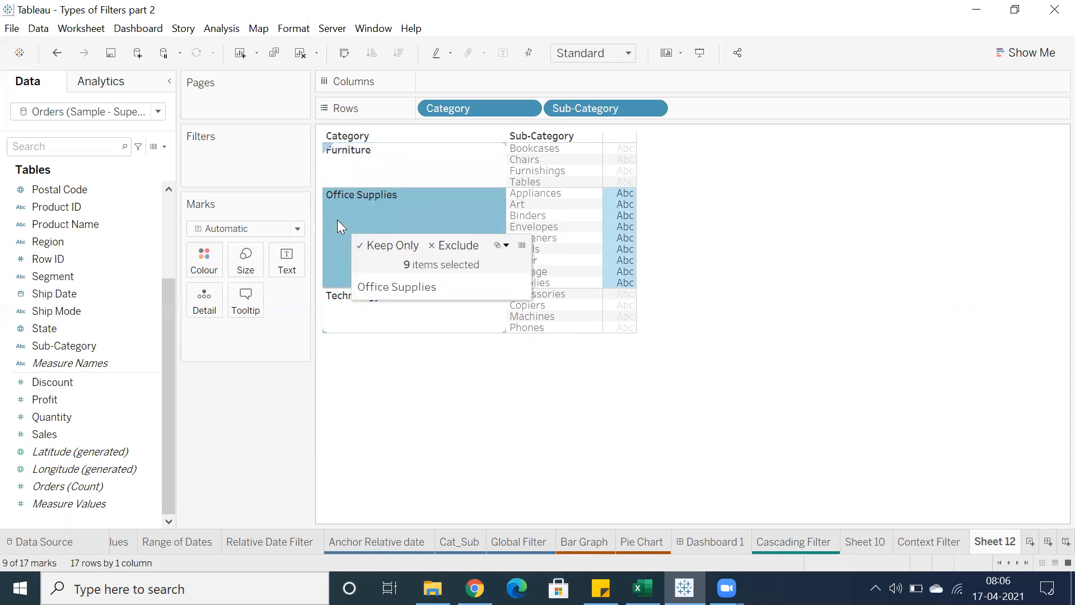
{"action": "left_click", "coordinate": [338, 312]}
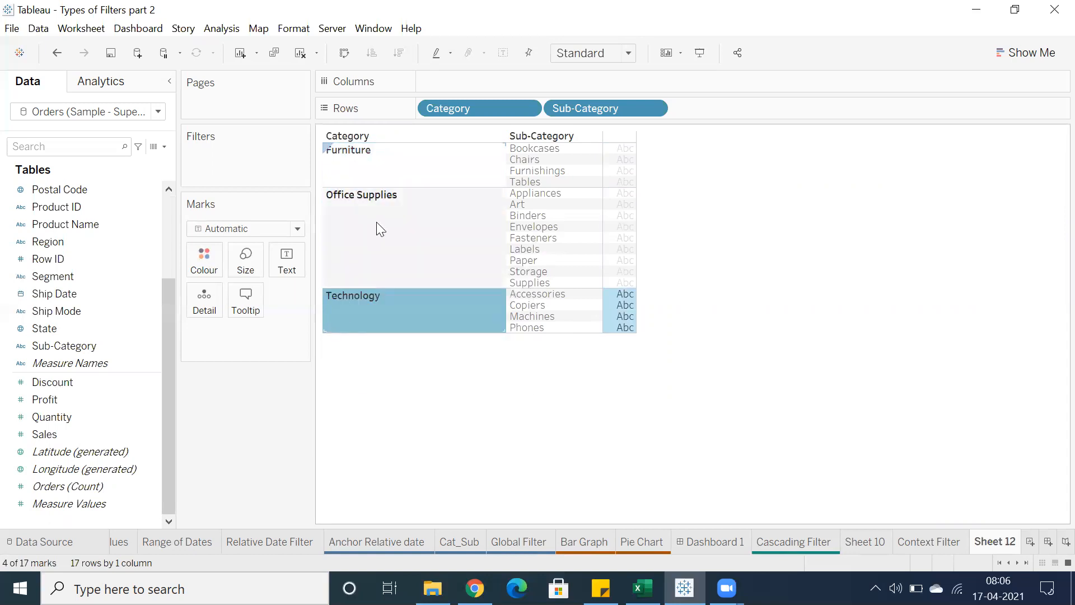
{"action": "left_click", "coordinate": [381, 197]}
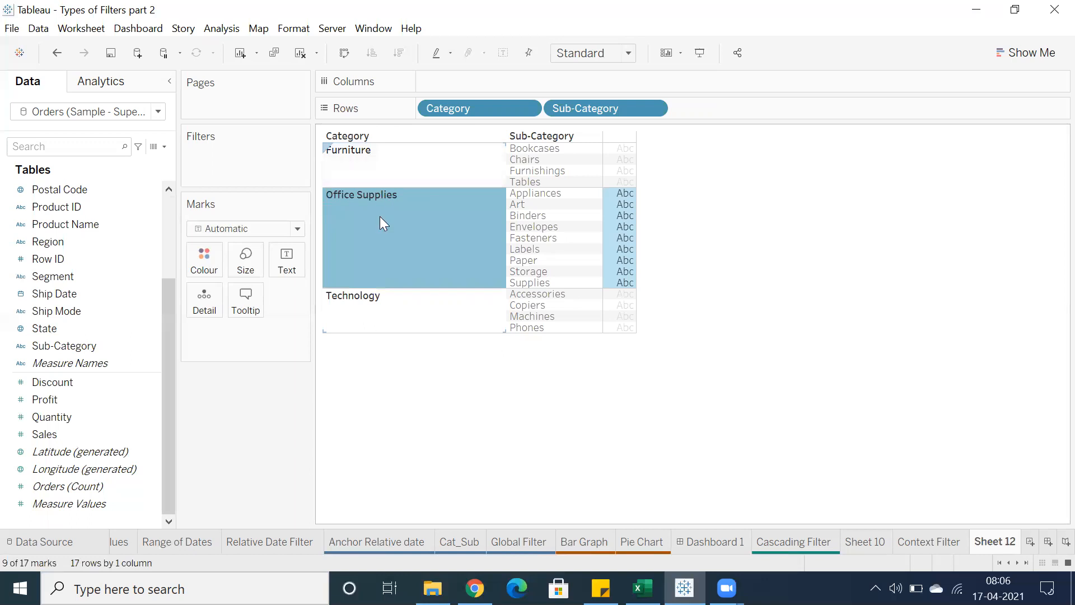
{"action": "left_click", "coordinate": [380, 216]}
{"action": "left_click", "coordinate": [380, 216]}
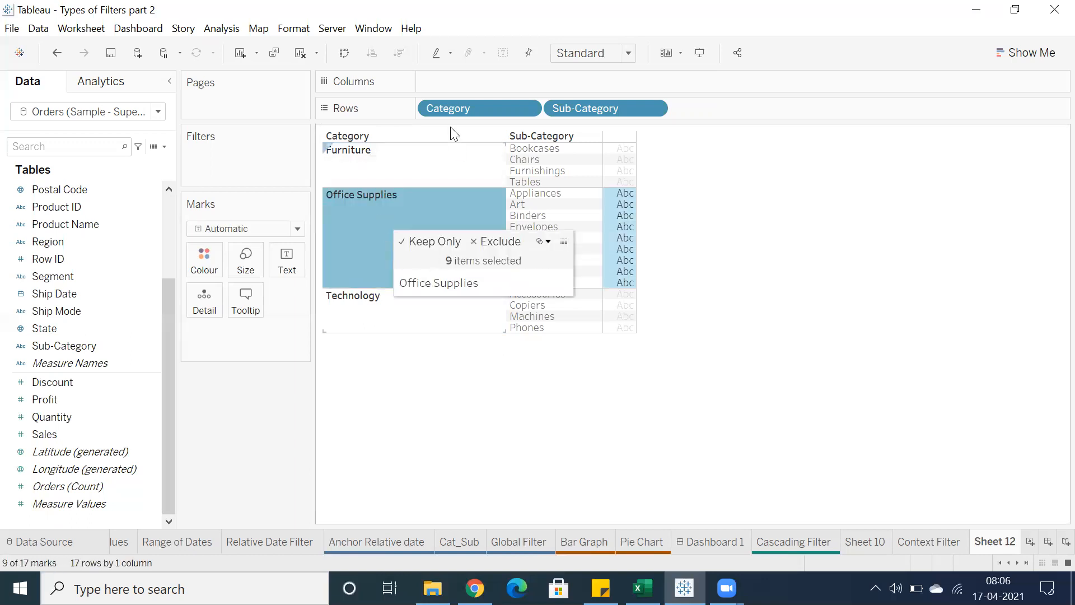
{"action": "mouse_move", "coordinate": [449, 226]}
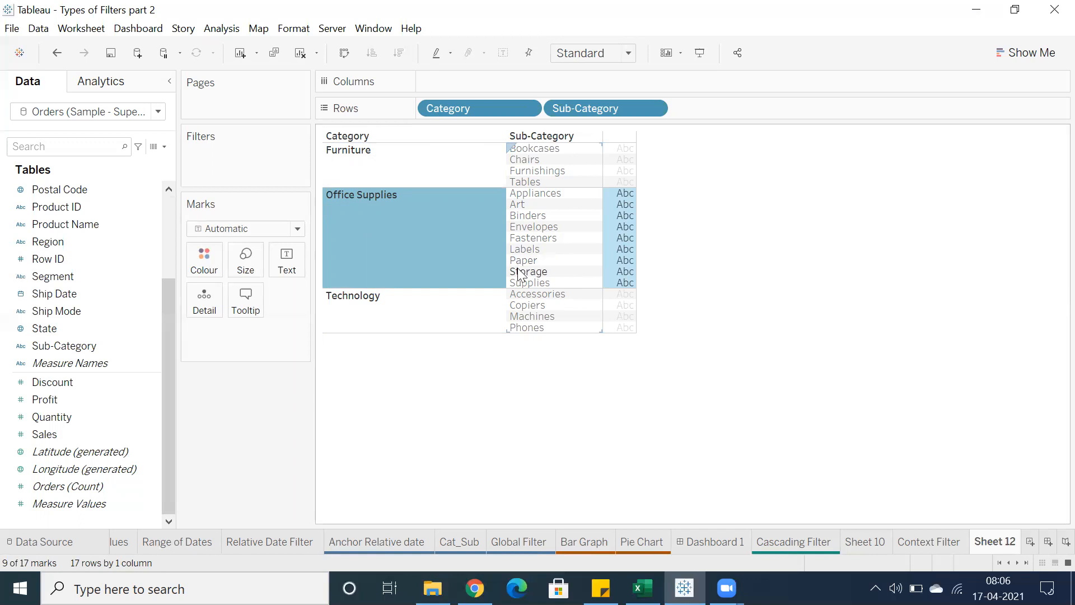
{"action": "left_click", "coordinate": [373, 171]}
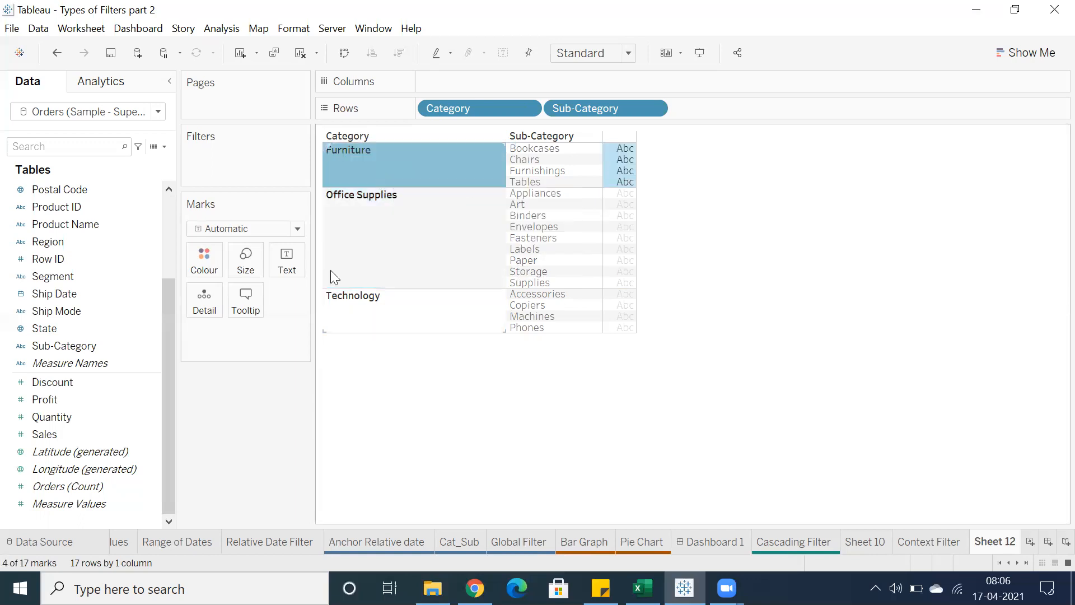
{"action": "left_click", "coordinate": [348, 247]}
{"action": "left_click", "coordinate": [344, 312]}
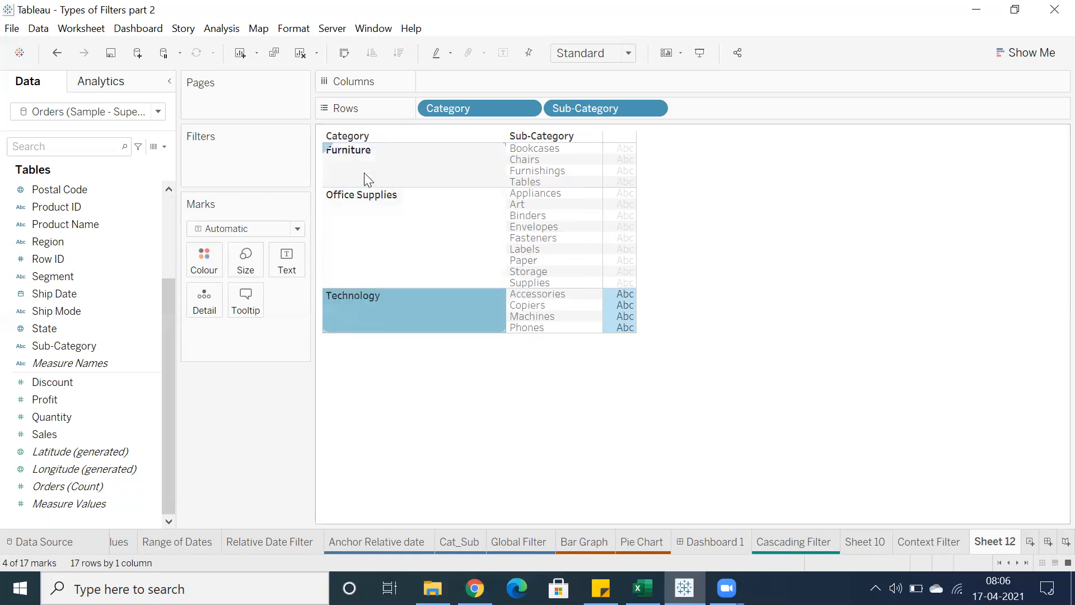
{"action": "left_click", "coordinate": [365, 173]}
{"action": "left_click", "coordinate": [367, 231]}
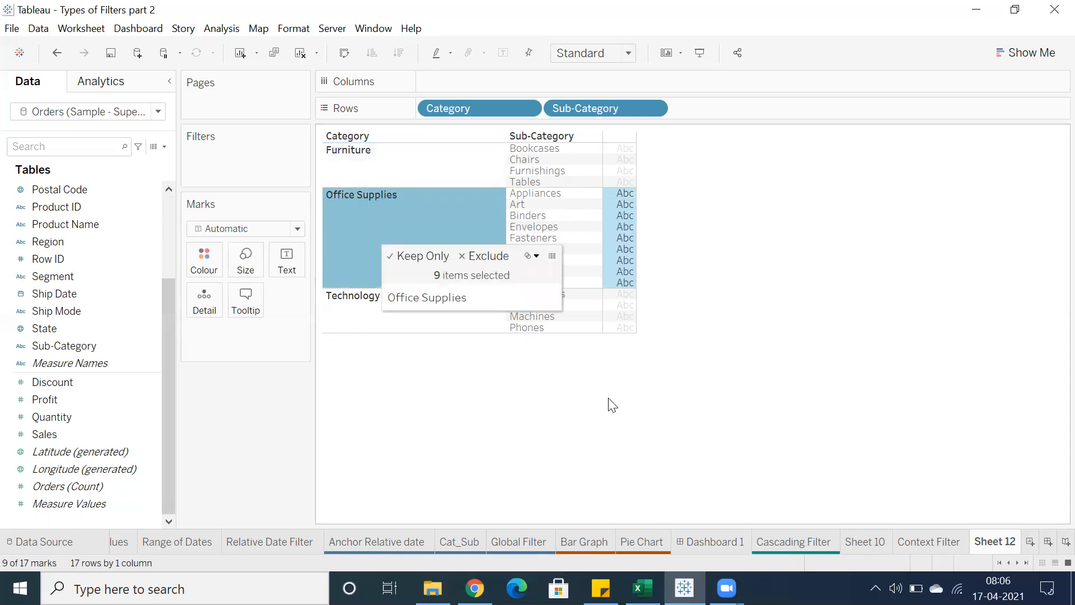
- Switch to the Context Filter worksheet and set the Sub-Category filter's Top limit to None
{"action": "left_click", "coordinate": [907, 540]}
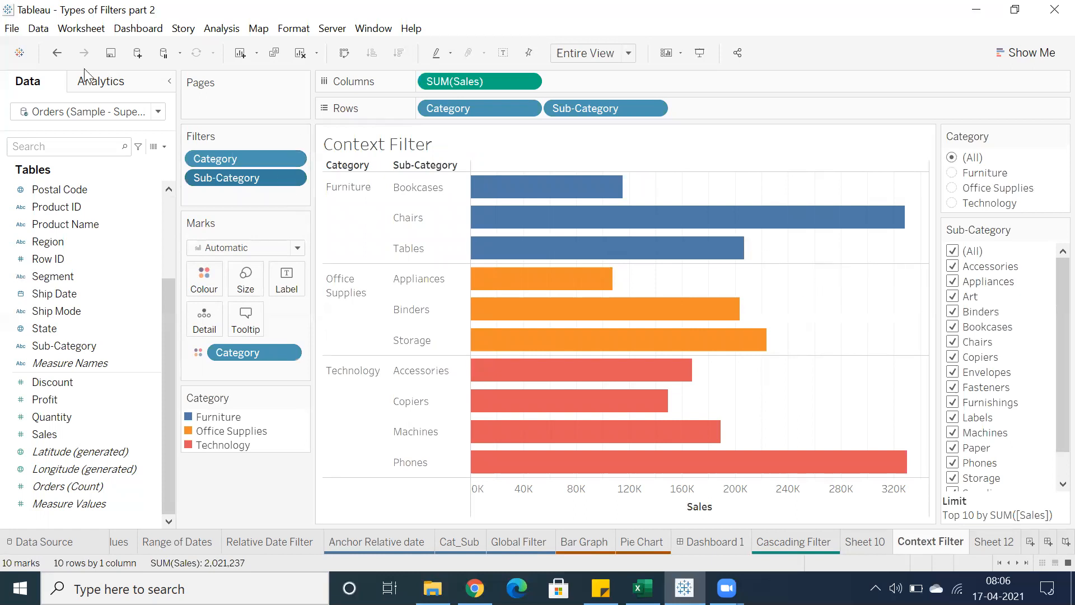
{"action": "right_click", "coordinate": [258, 174]}
{"action": "left_click", "coordinate": [278, 186]}
{"action": "left_click", "coordinate": [567, 102]}
{"action": "left_click", "coordinate": [421, 123]}
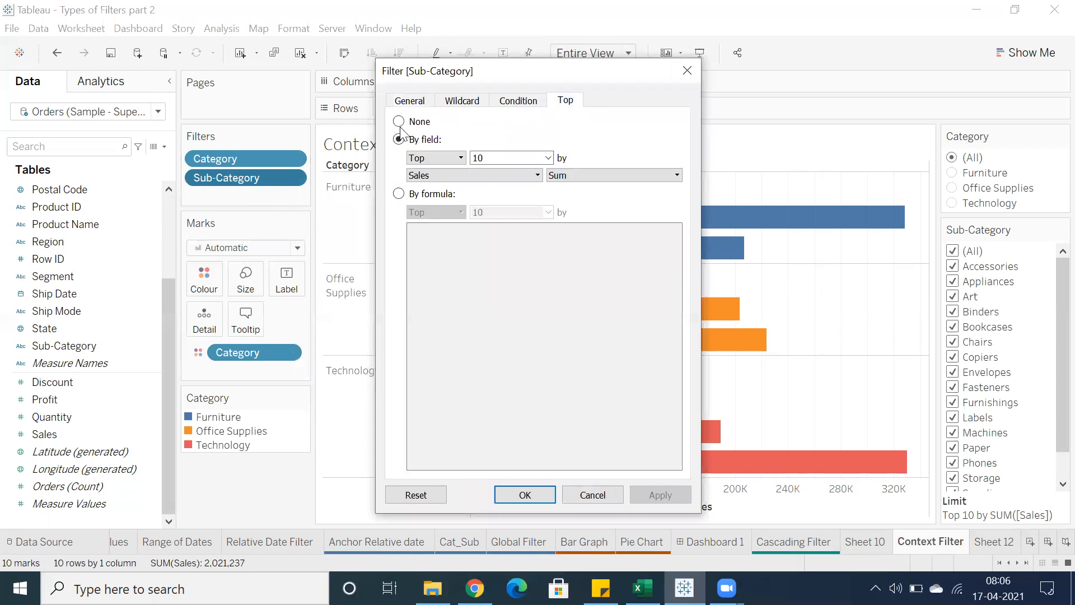
{"action": "left_click", "coordinate": [525, 495]}
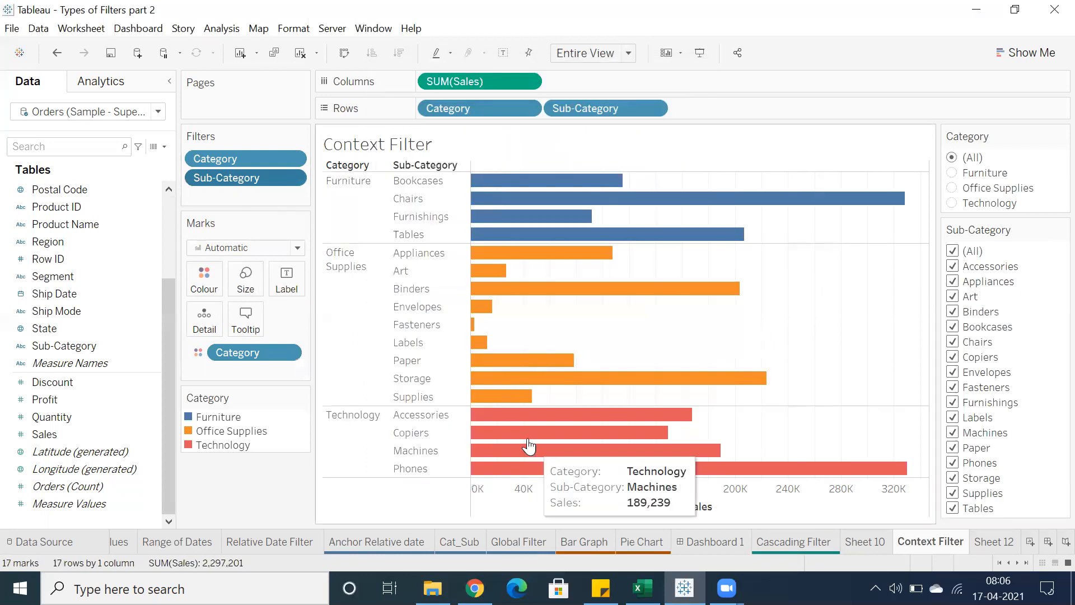
- Examine the full set of sub-category bars for Furniture, Office Supplies and Technology, then clear the selection
{"action": "left_click", "coordinate": [343, 202]}
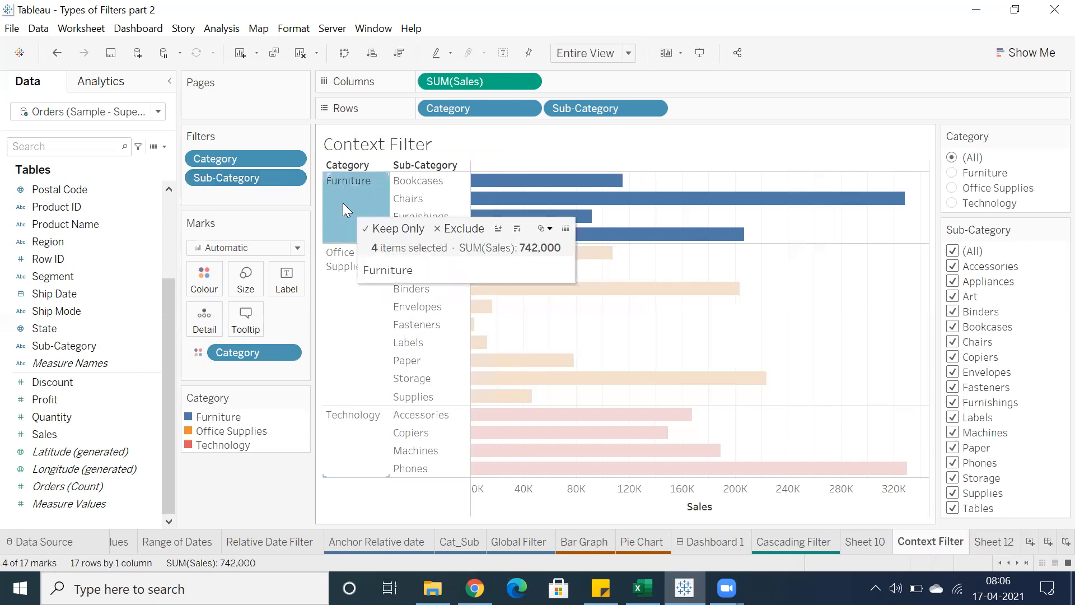
{"action": "left_click", "coordinate": [344, 321]}
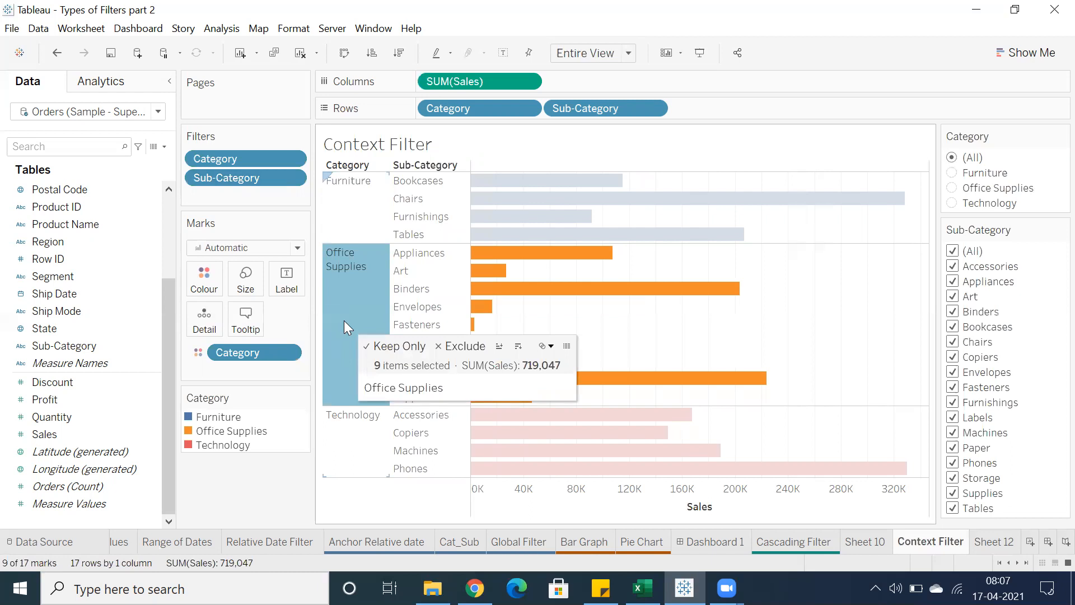
{"action": "left_click", "coordinate": [351, 455]}
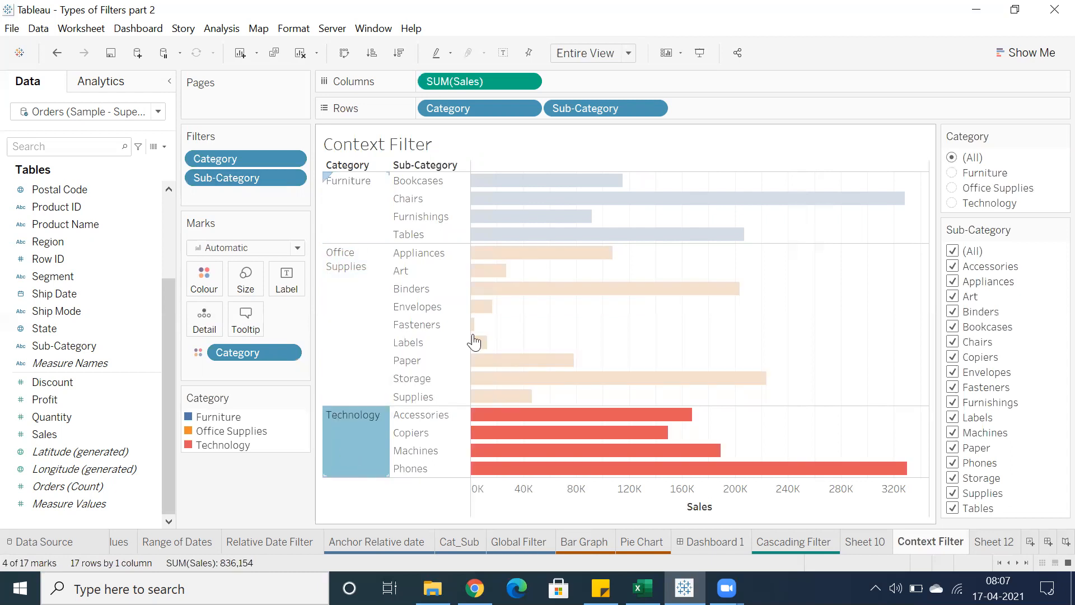
{"action": "left_click", "coordinate": [663, 334]}
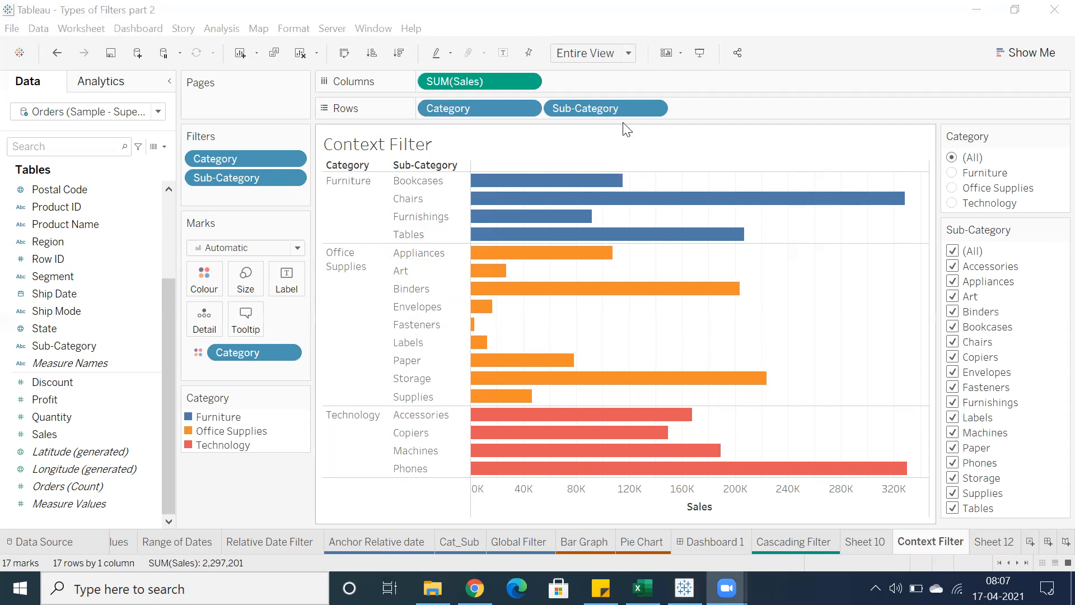
- Limit the Sub-Category filter to the Top 10 by Sum of Sales
{"action": "left_click", "coordinate": [295, 177]}
{"action": "left_click", "coordinate": [299, 175]}
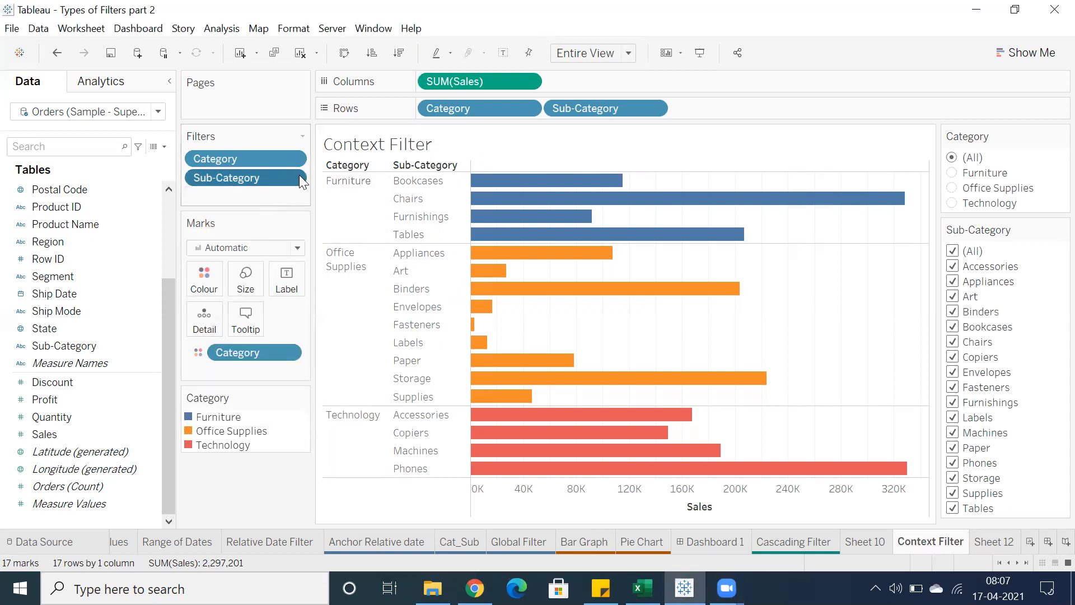
{"action": "left_click", "coordinate": [566, 101]}
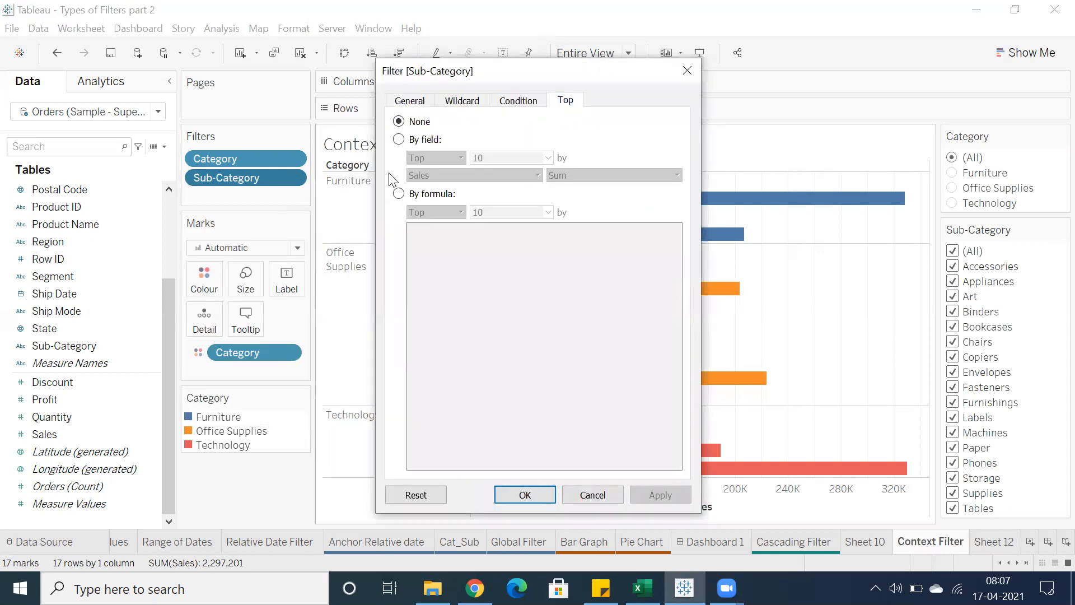
{"action": "left_click", "coordinate": [399, 140]}
{"action": "left_click", "coordinate": [525, 495]}
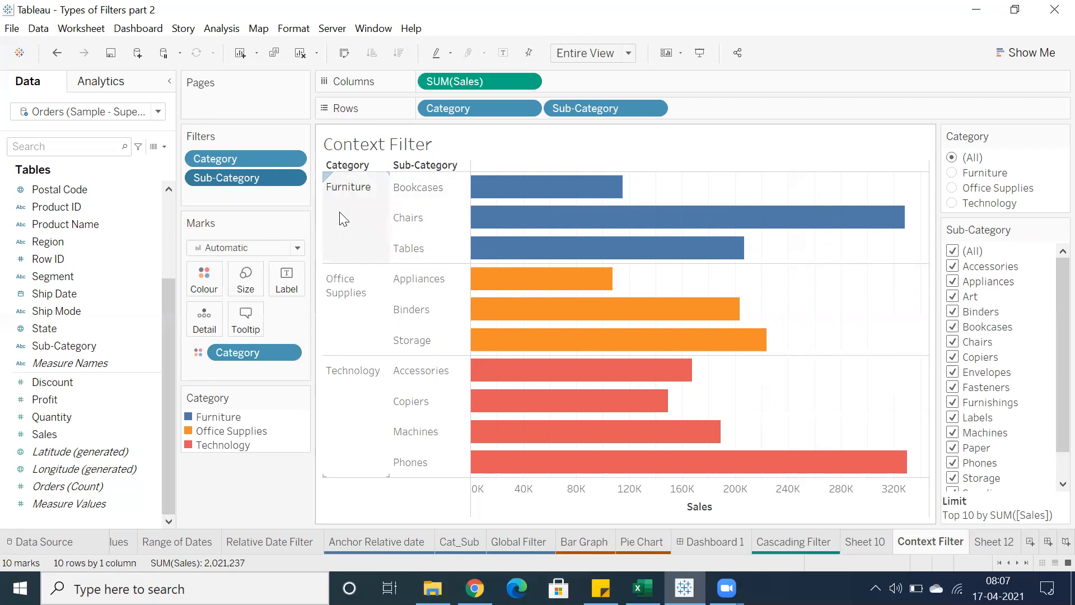
- Select the Top 10 bars together and by category to examine how they divide among Furniture, Office Supplies and Technology
{"action": "left_click_drag", "start_coordinate": [491, 188], "coordinate": [524, 249]}
{"action": "left_click", "coordinate": [700, 191]}
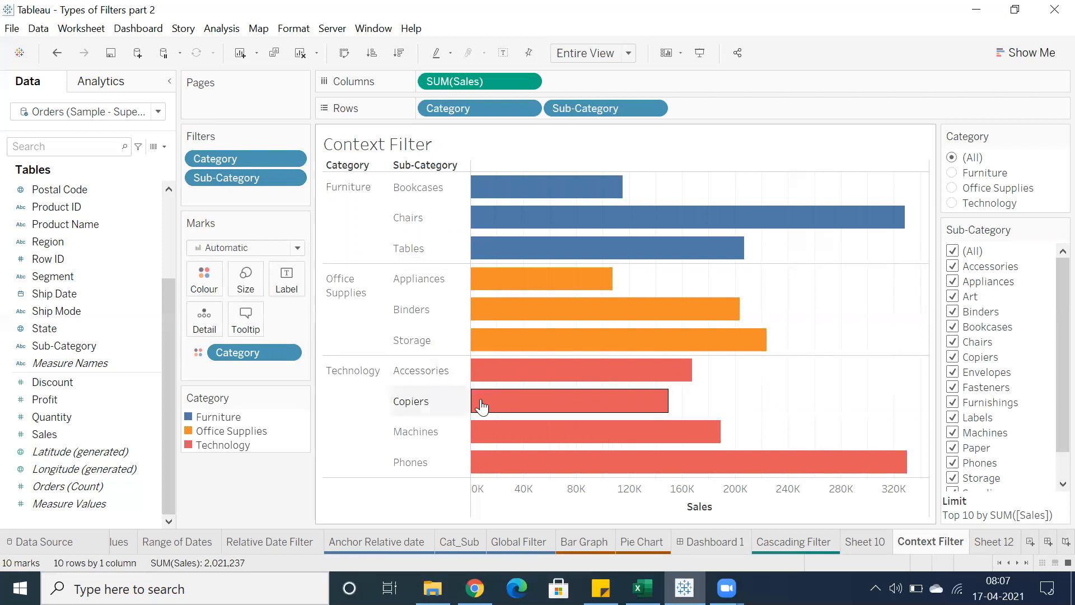
{"action": "left_click_drag", "start_coordinate": [518, 183], "coordinate": [686, 447]}
{"action": "left_click", "coordinate": [661, 187]}
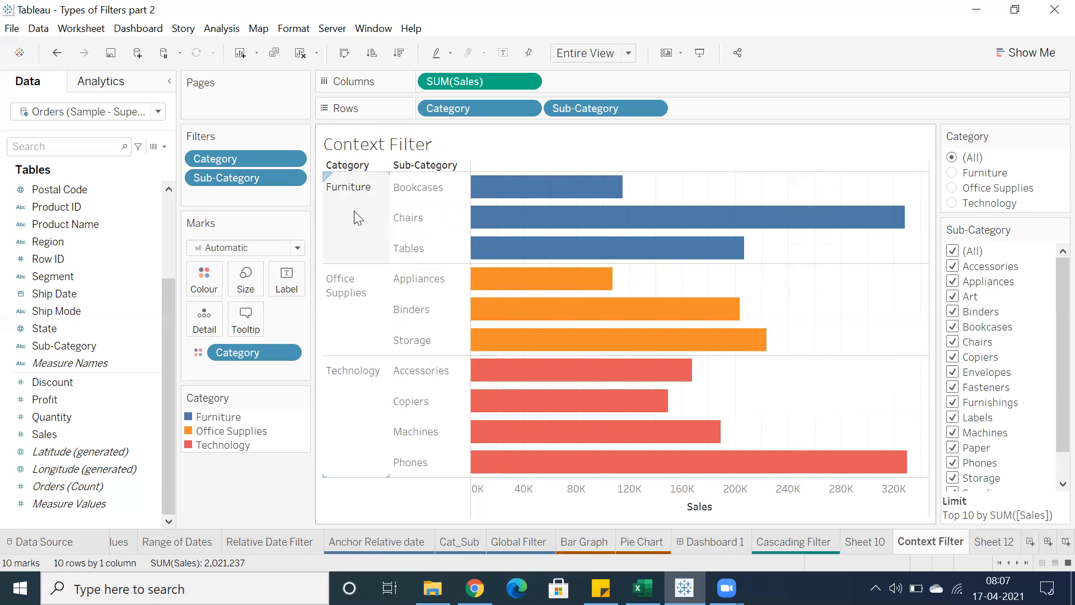
{"action": "mouse_move", "coordinate": [489, 197]}
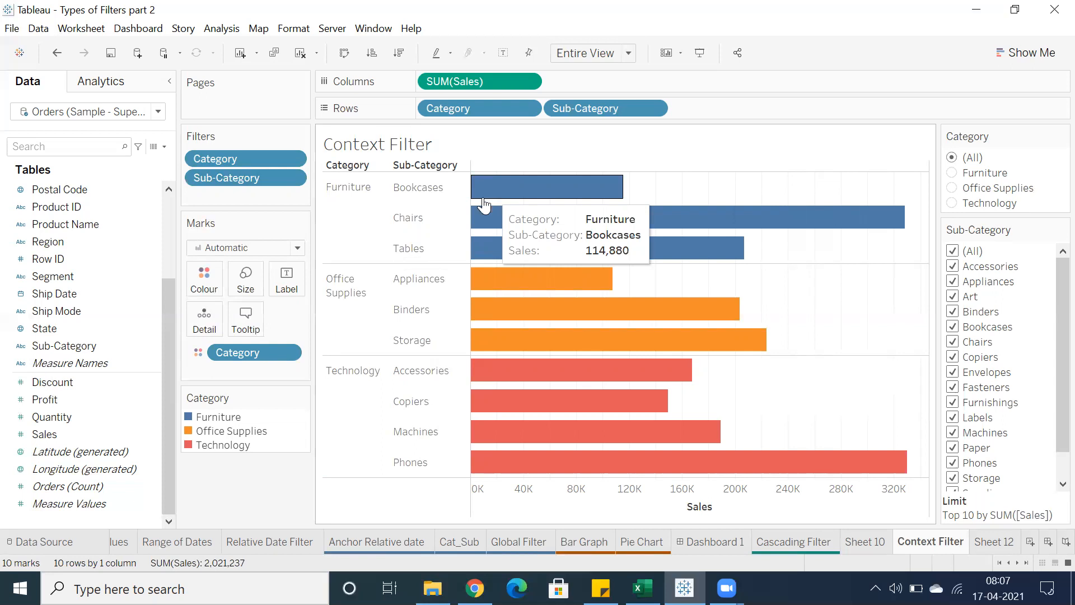
{"action": "left_click_drag", "start_coordinate": [511, 272], "coordinate": [576, 344]}
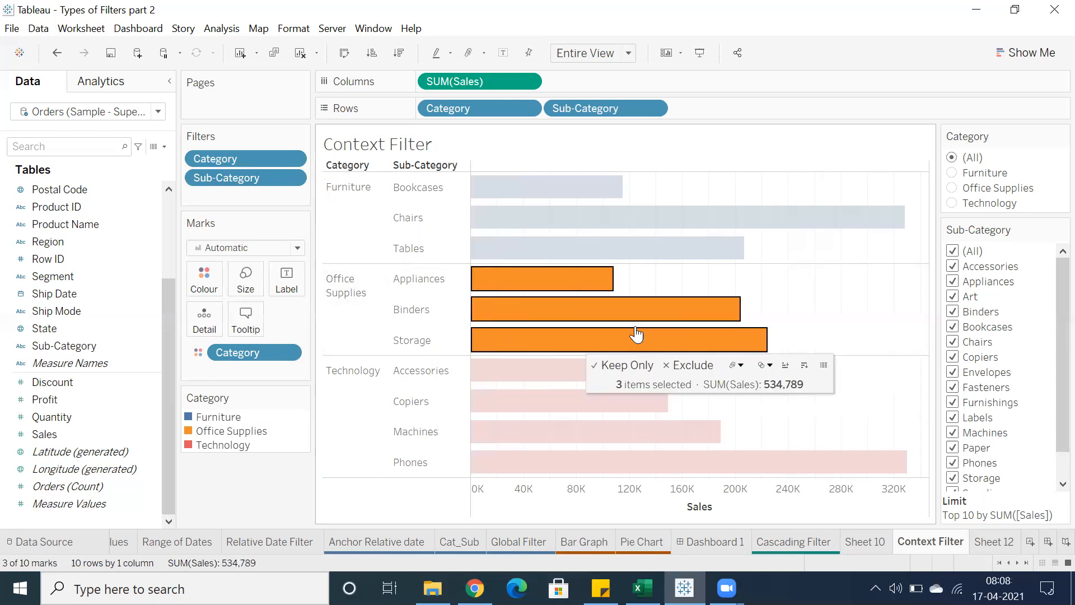
{"action": "left_click", "coordinate": [790, 309]}
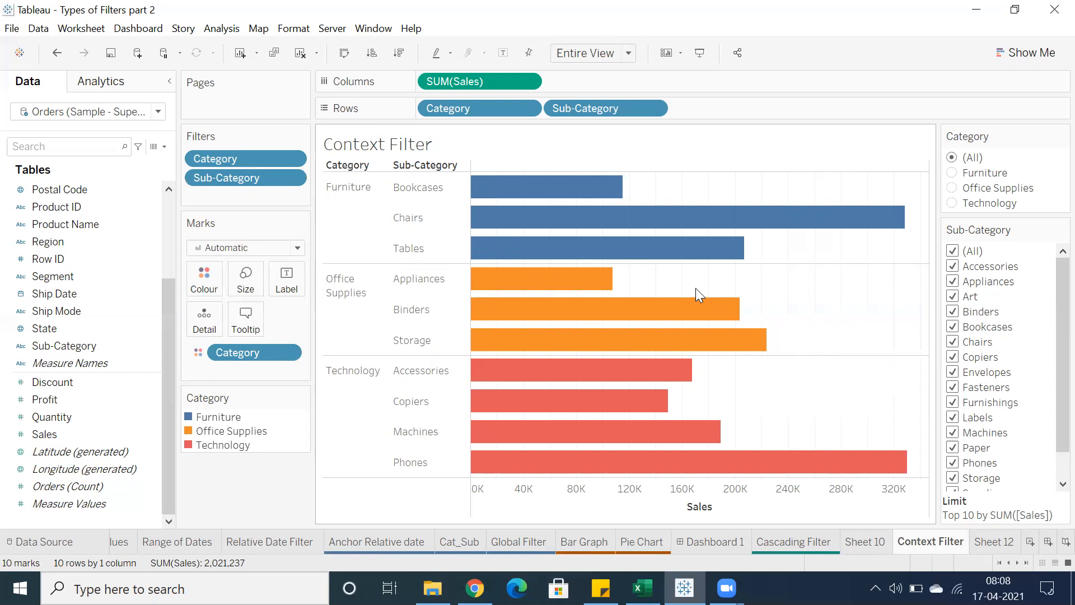
{"action": "left_click_drag", "start_coordinate": [553, 278], "coordinate": [613, 338]}
{"action": "left_click", "coordinate": [783, 289]}
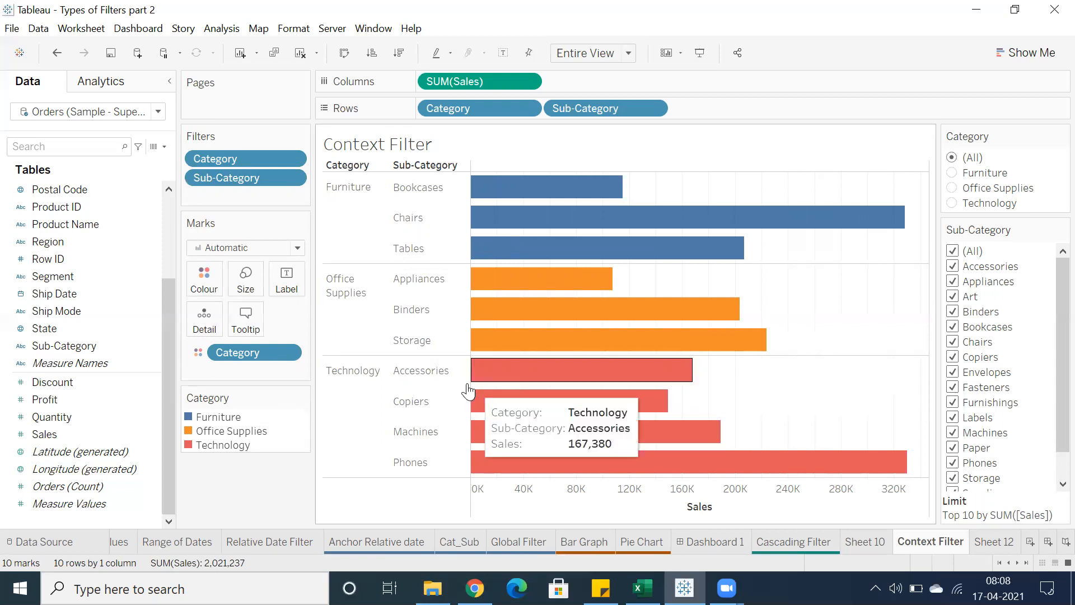
{"action": "left_click_drag", "start_coordinate": [512, 382], "coordinate": [661, 462]}
{"action": "left_click", "coordinate": [812, 406]}
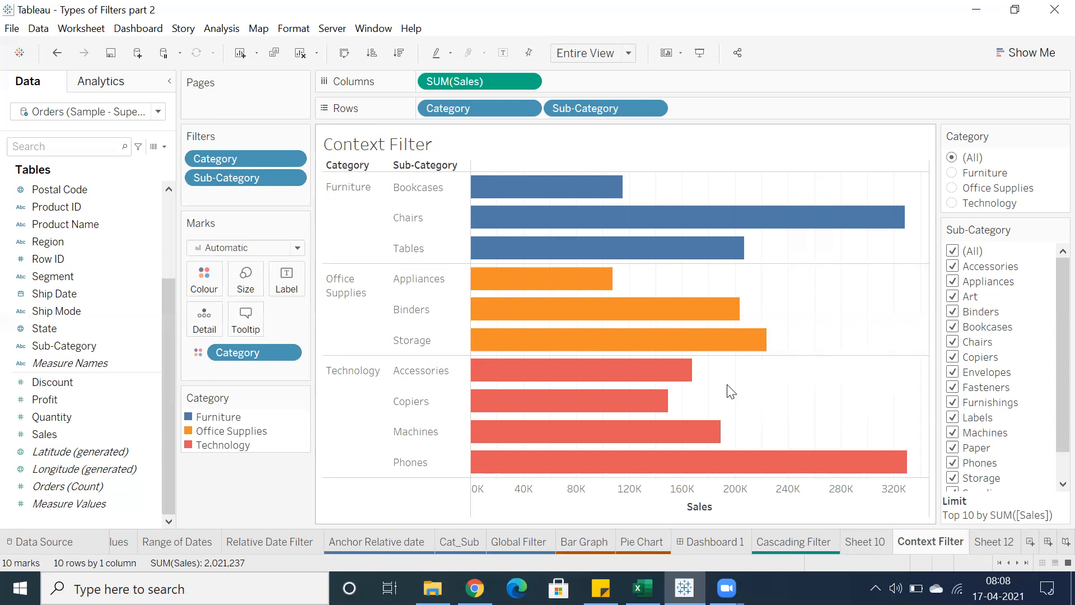
- Sort the sub-categories in descending order of Sales, and add Sales labels to the bars before removing them again
{"action": "left_click", "coordinate": [401, 55]}
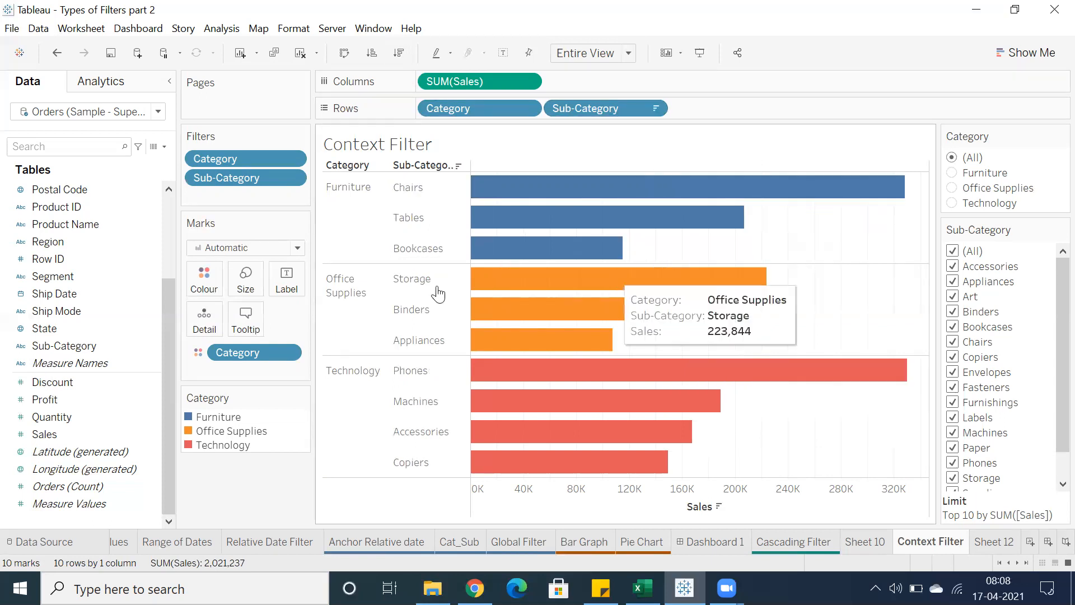
{"action": "left_click_drag", "start_coordinate": [30, 435], "coordinate": [286, 278]}
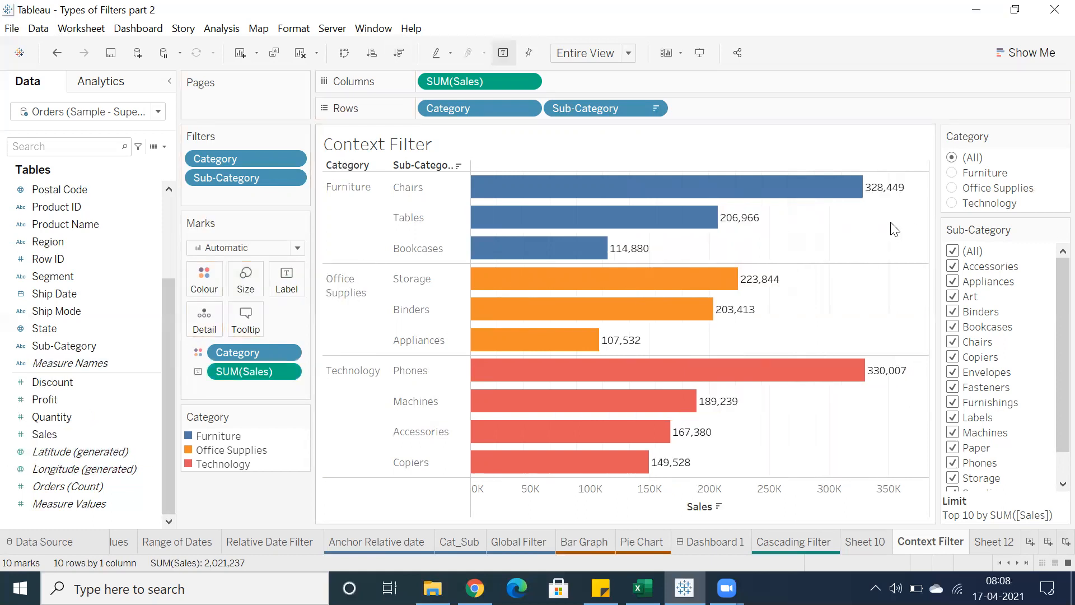
{"action": "left_click_drag", "start_coordinate": [240, 371], "coordinate": [84, 430]}
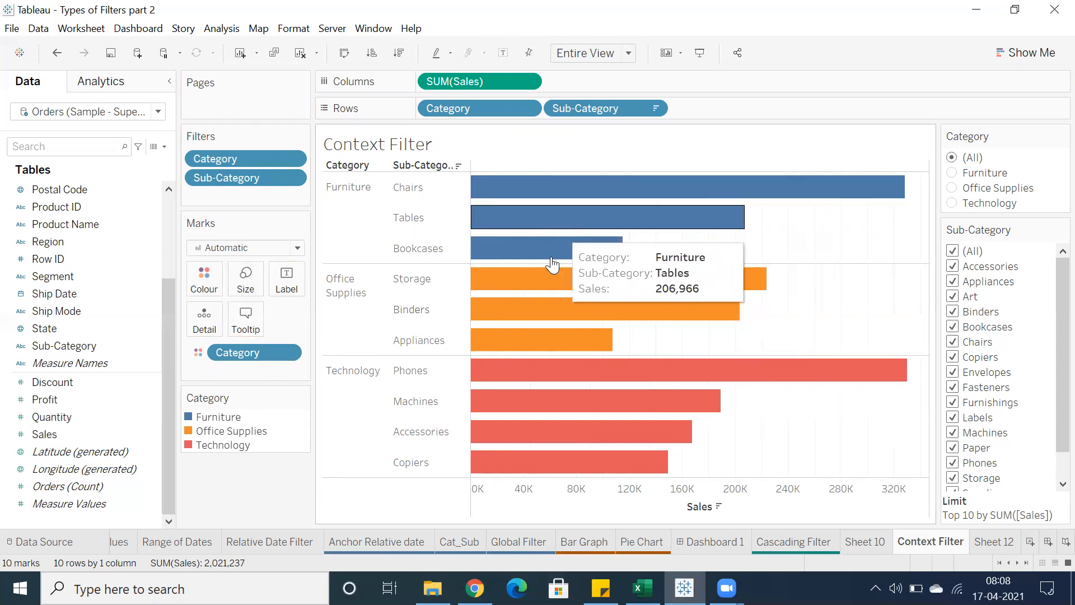
- Cycle the Category filter through Furniture, Office Supplies and Technology twice, returning to All each time, to compare the sales bars
{"action": "left_click_drag", "start_coordinate": [497, 200], "coordinate": [688, 479]}
{"action": "left_click", "coordinate": [812, 297]}
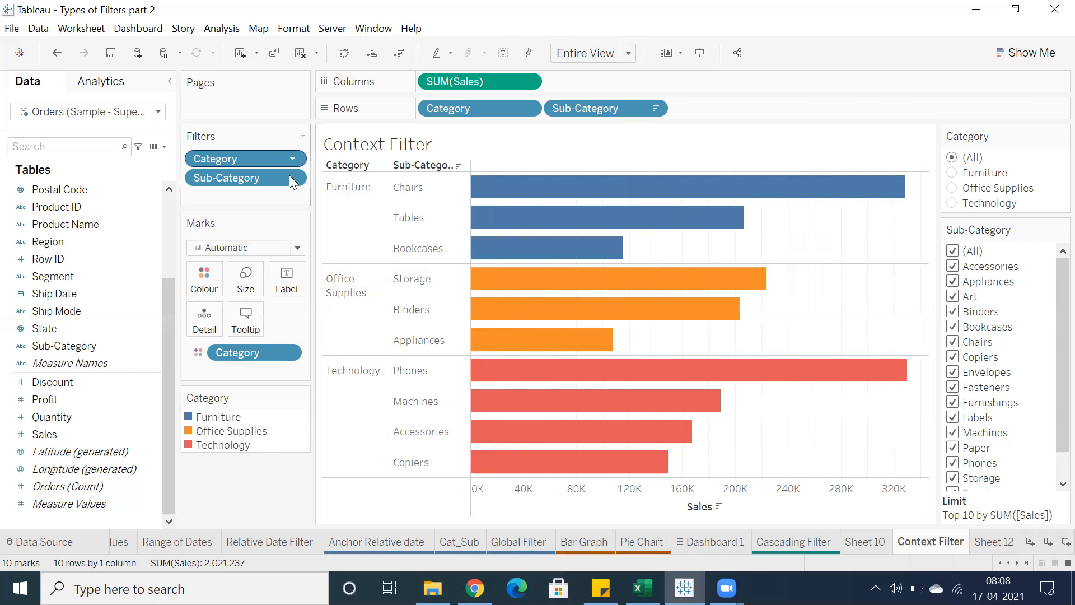
{"action": "left_click", "coordinate": [953, 173]}
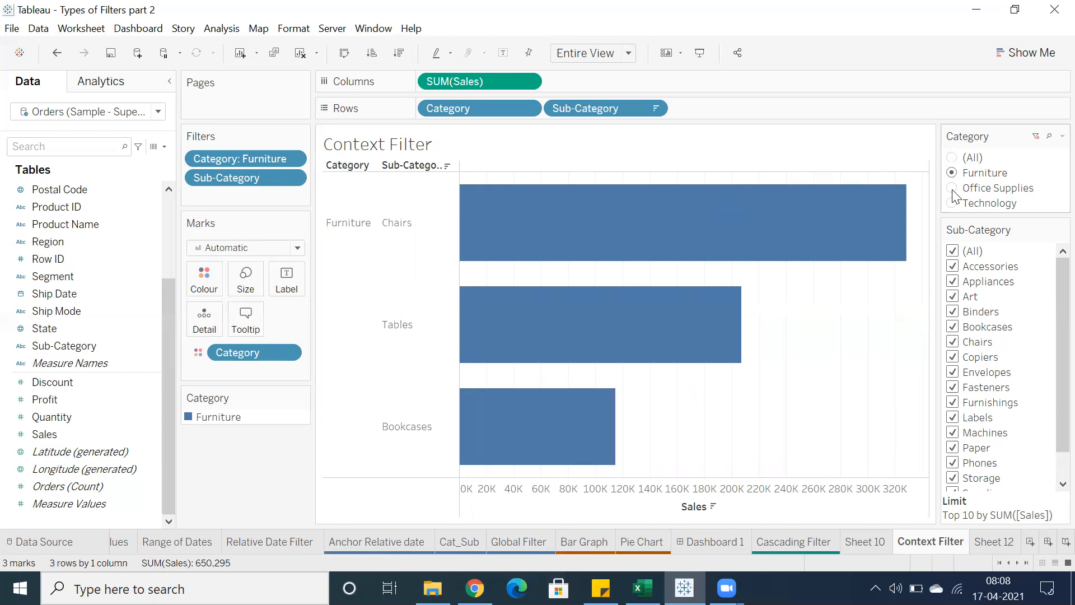
{"action": "left_click", "coordinate": [953, 189]}
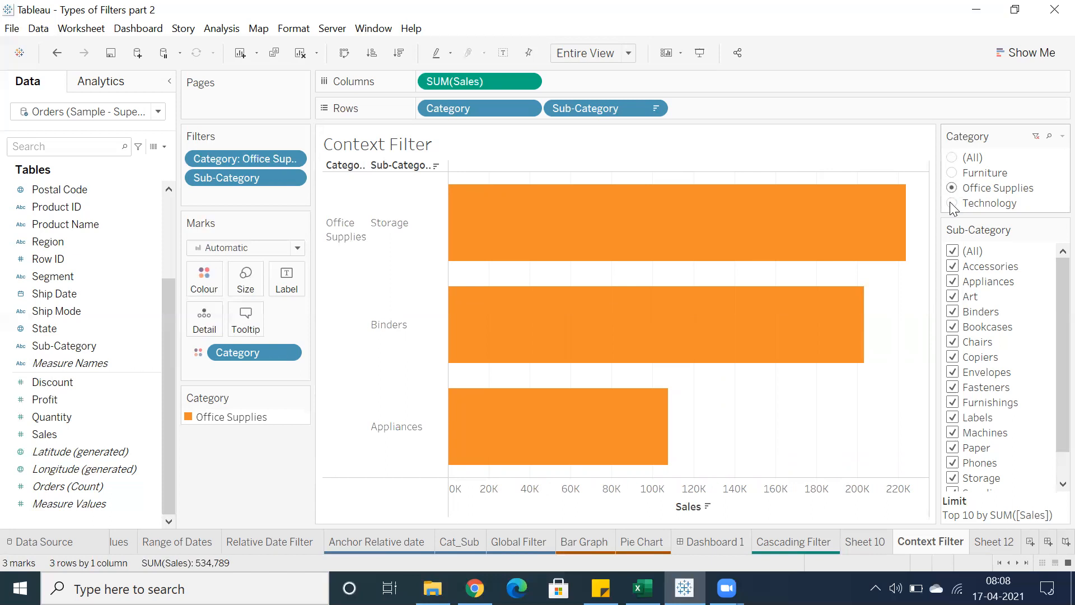
{"action": "left_click", "coordinate": [951, 203]}
{"action": "left_click", "coordinate": [953, 159]}
{"action": "left_click_drag", "start_coordinate": [481, 192], "coordinate": [623, 449]}
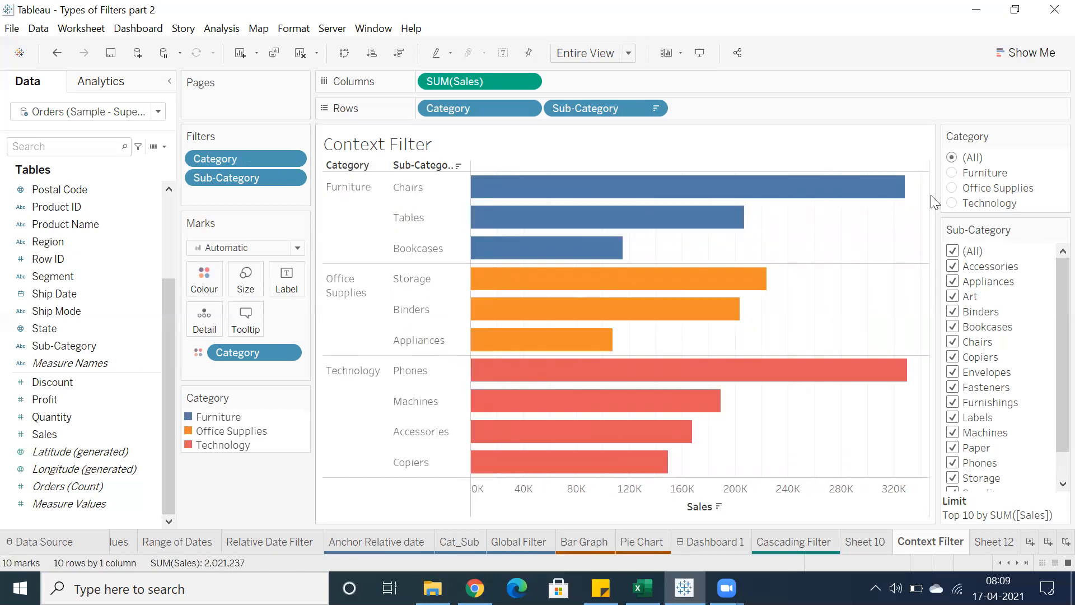
{"action": "left_click", "coordinate": [953, 173]}
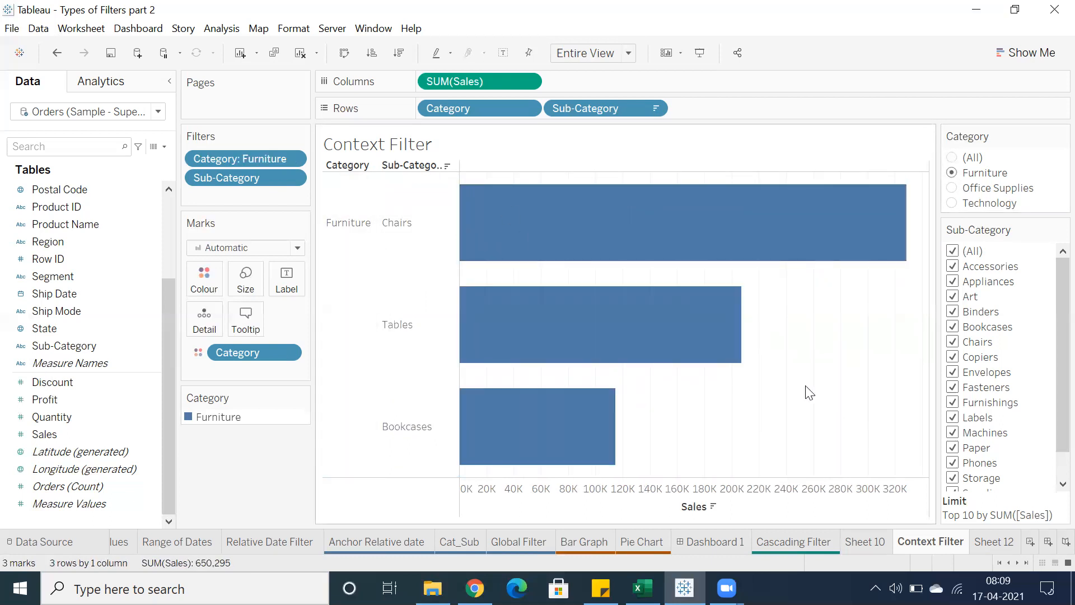
{"action": "left_click", "coordinate": [953, 189]}
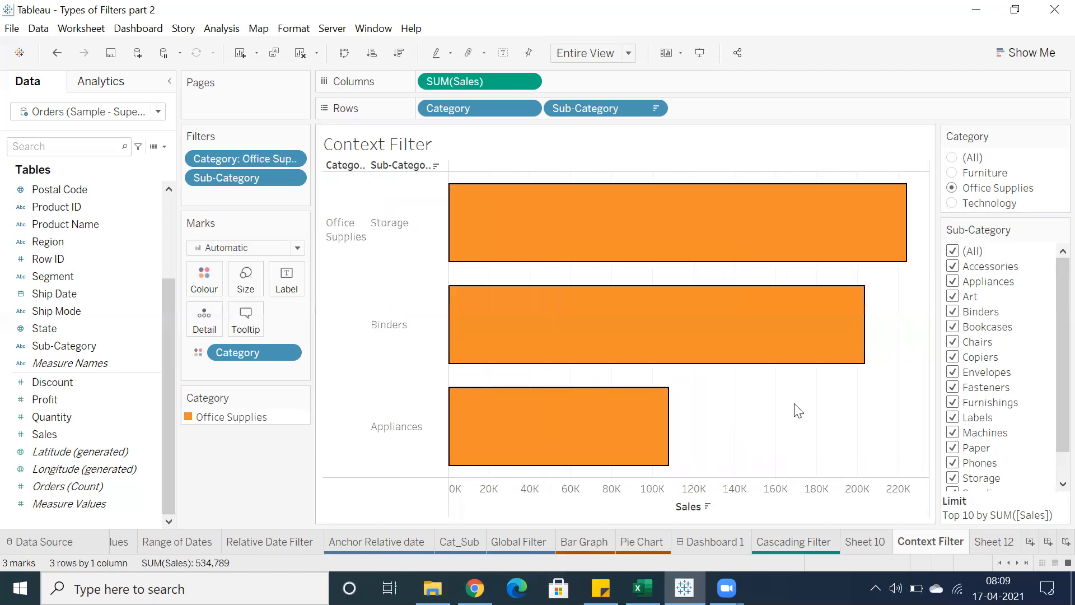
{"action": "left_click", "coordinate": [952, 203]}
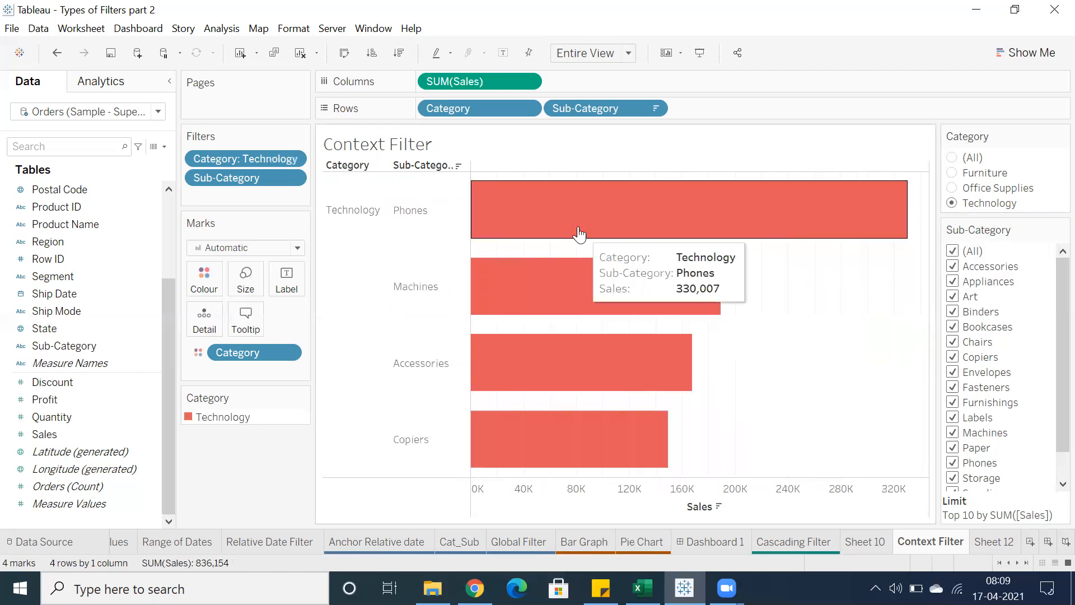
{"action": "left_click", "coordinate": [952, 157]}
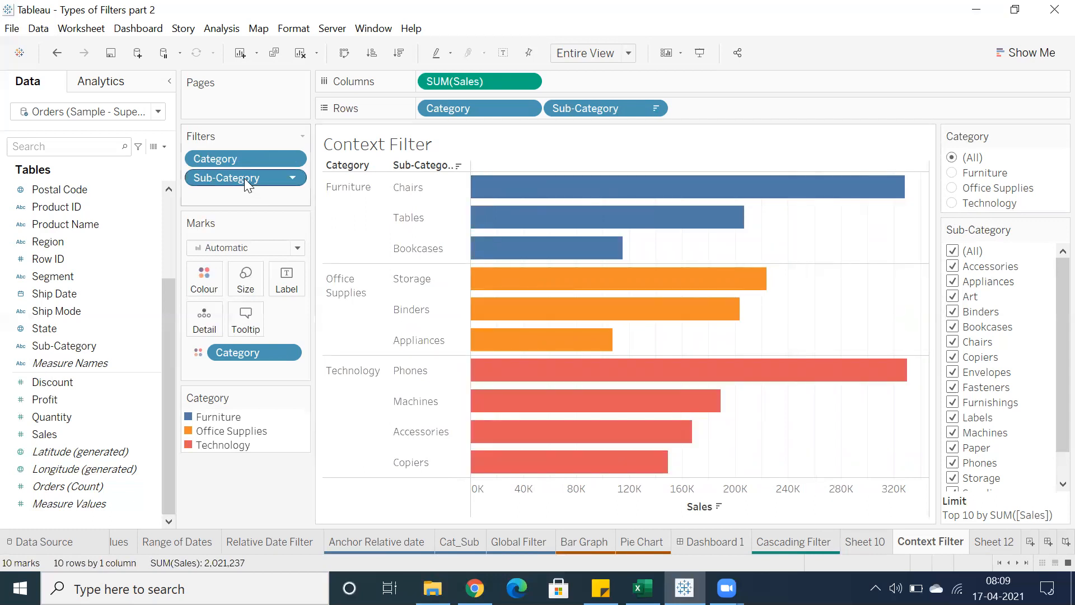
- Add the Category filter to context, and remove it from context again
{"action": "left_click", "coordinate": [291, 159]}
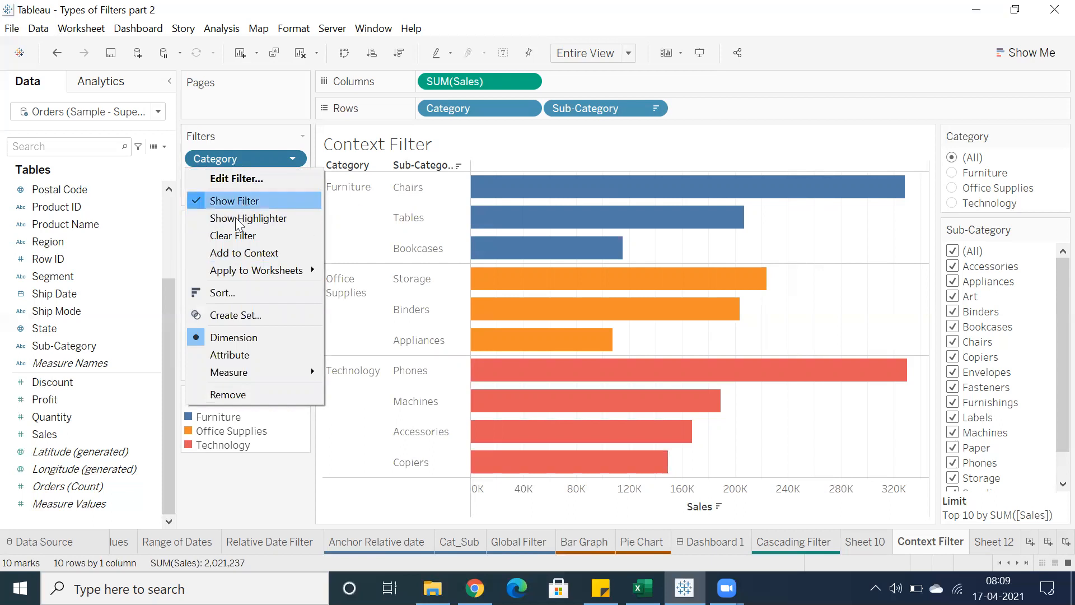
{"action": "left_click", "coordinate": [229, 252]}
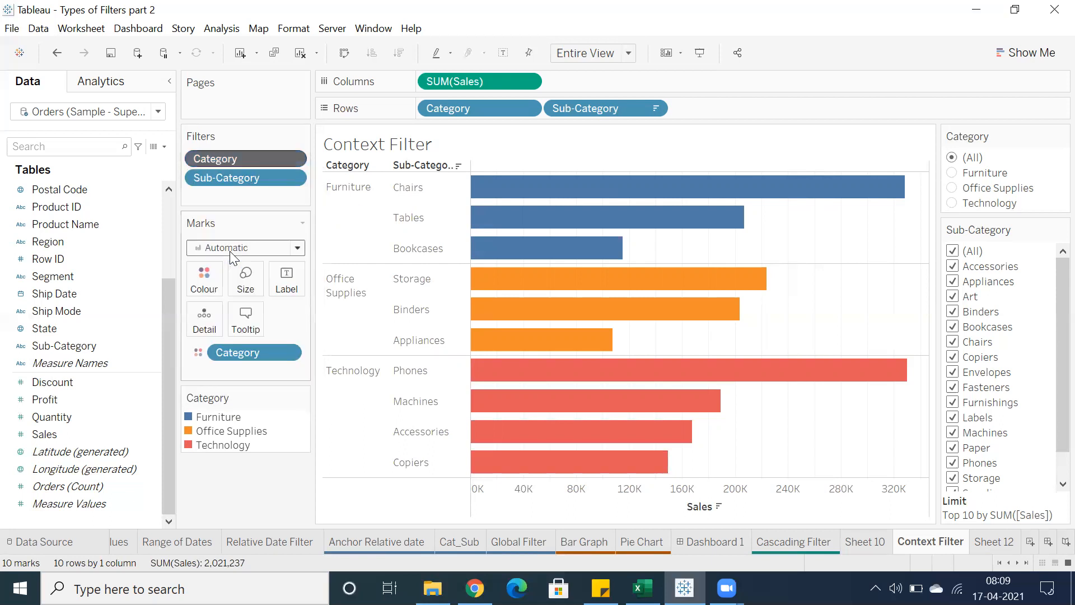
{"action": "right_click", "coordinate": [254, 155]}
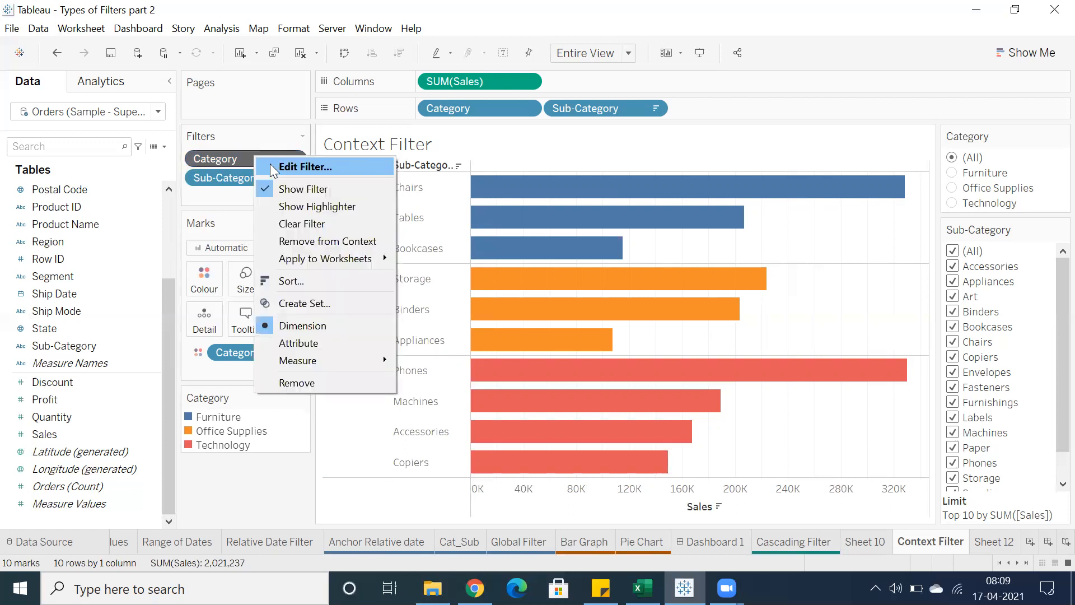
{"action": "left_click", "coordinate": [328, 241]}
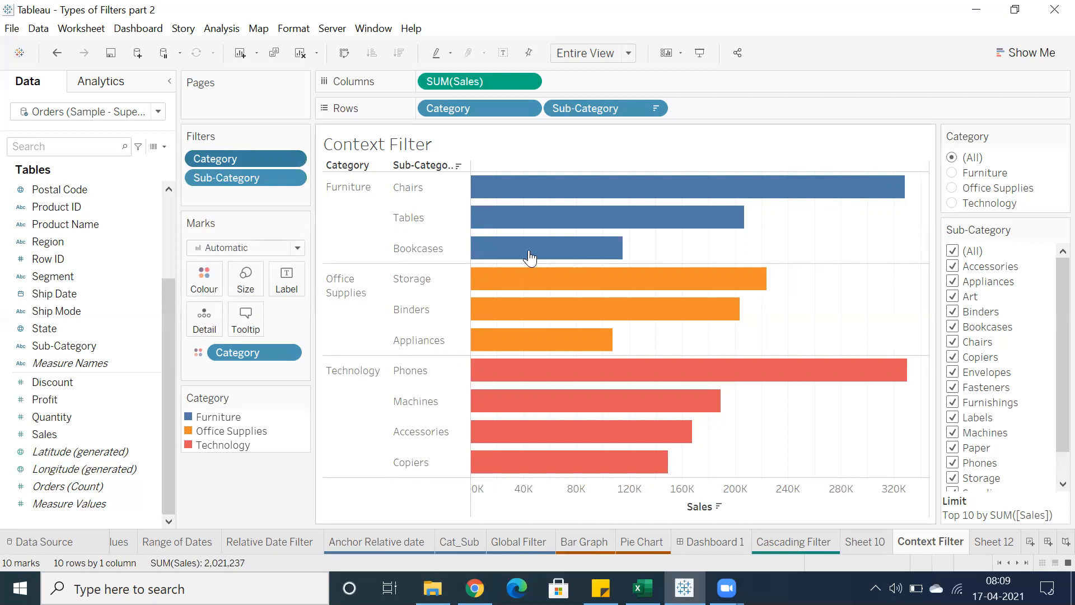
- Make Category a context filter with all categories shown, and highlight every bar in the chart to inspect the sub-categories
{"action": "right_click", "coordinate": [269, 156]}
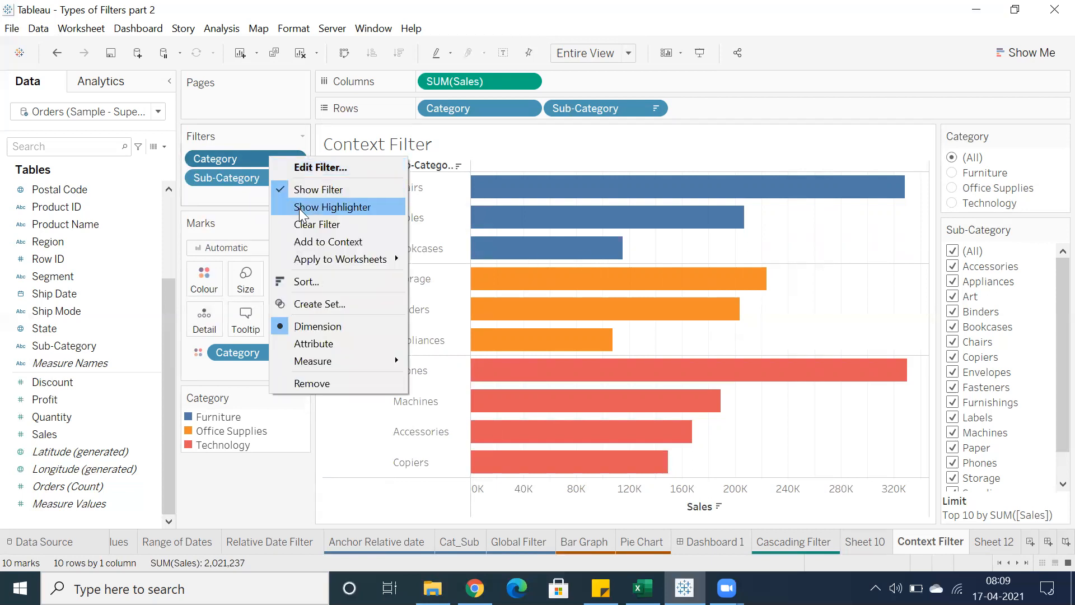
{"action": "left_click", "coordinate": [307, 247]}
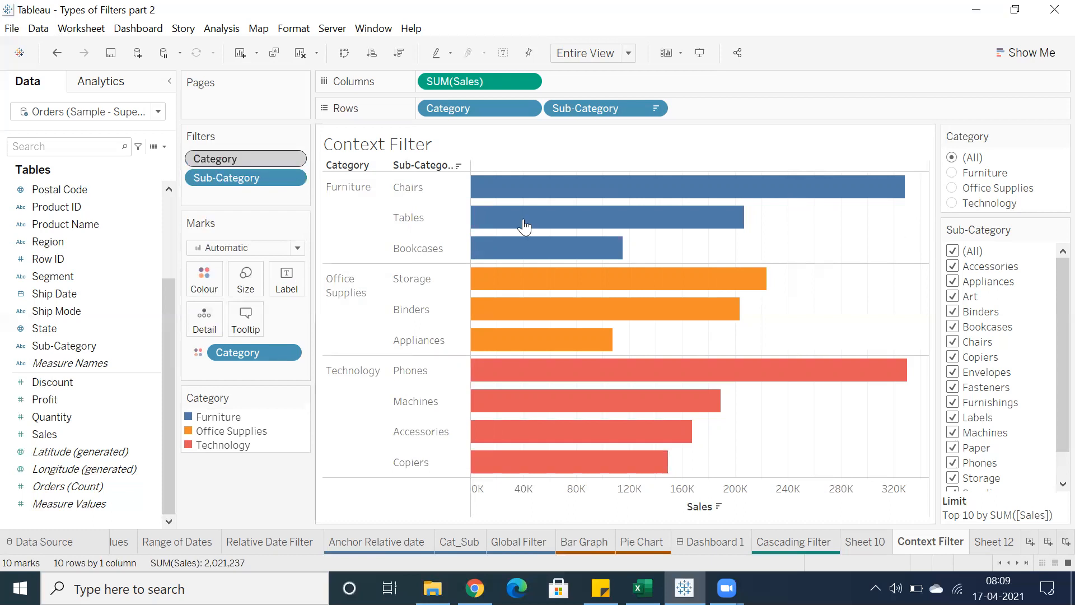
{"action": "left_click_drag", "start_coordinate": [496, 183], "coordinate": [655, 452]}
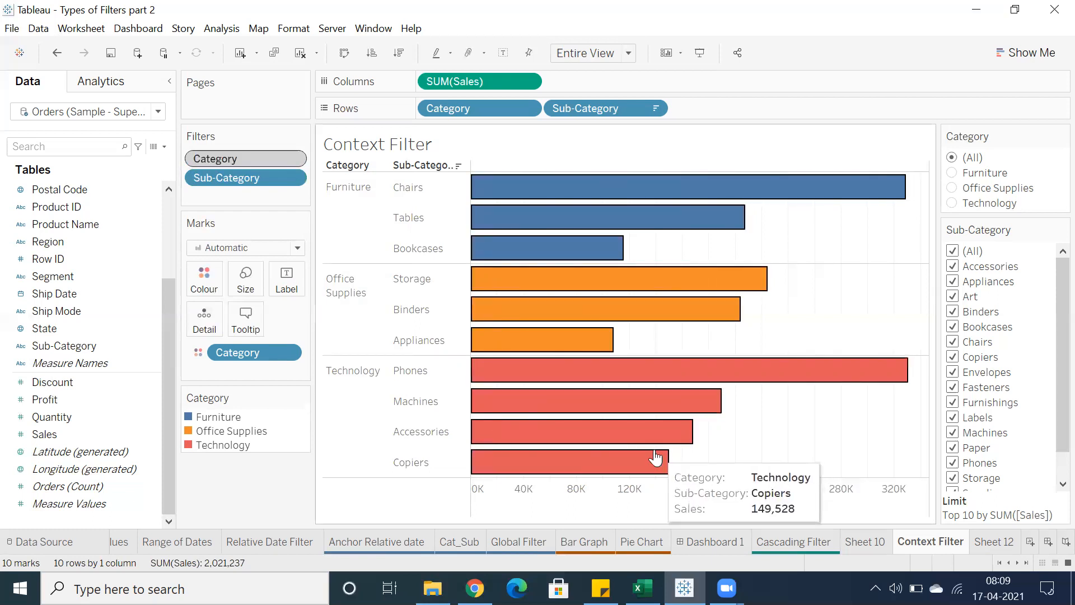
{"action": "left_click", "coordinate": [816, 242]}
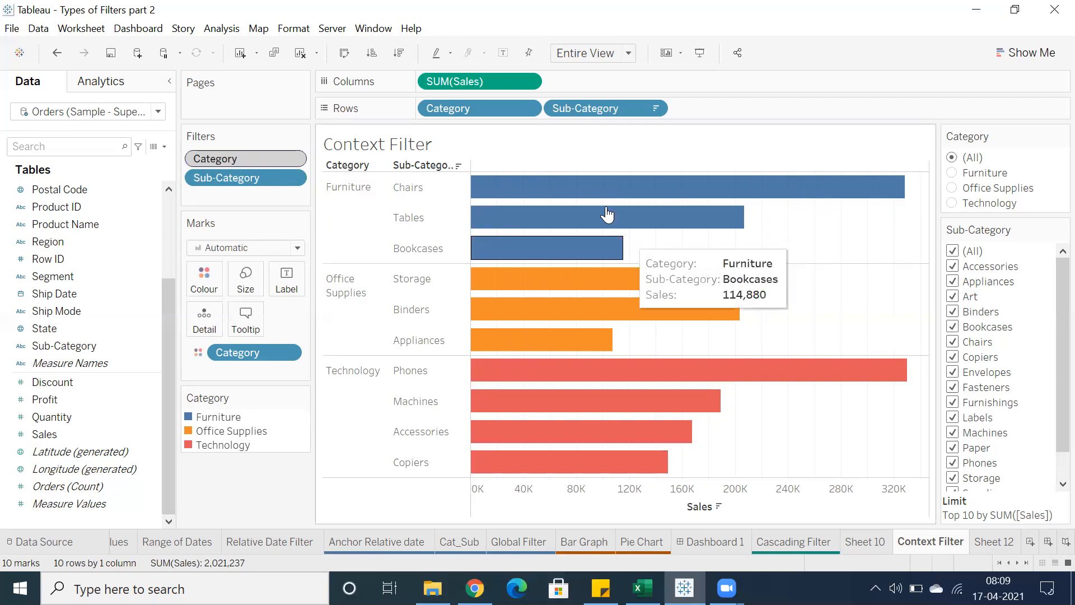
{"action": "left_click_drag", "start_coordinate": [583, 182], "coordinate": [572, 466]}
{"action": "left_click", "coordinate": [854, 276]}
- Take the Category filter out of context while all categories are shown, and highlight the bars again for comparison
{"action": "left_click", "coordinate": [293, 159]}
{"action": "left_click", "coordinate": [283, 253]}
{"action": "left_click_drag", "start_coordinate": [536, 193], "coordinate": [638, 478]}
{"action": "left_click", "coordinate": [861, 244]}
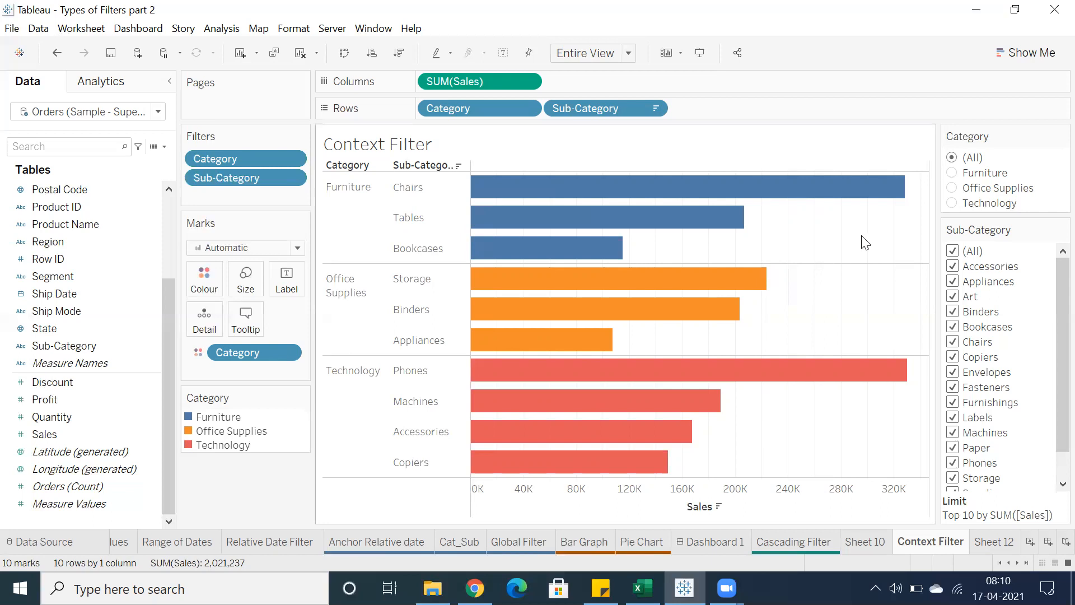
- Limit the Category filter to Furniture and add it to context, highlighting the sub-category bars before and after
{"action": "left_click", "coordinate": [954, 173]}
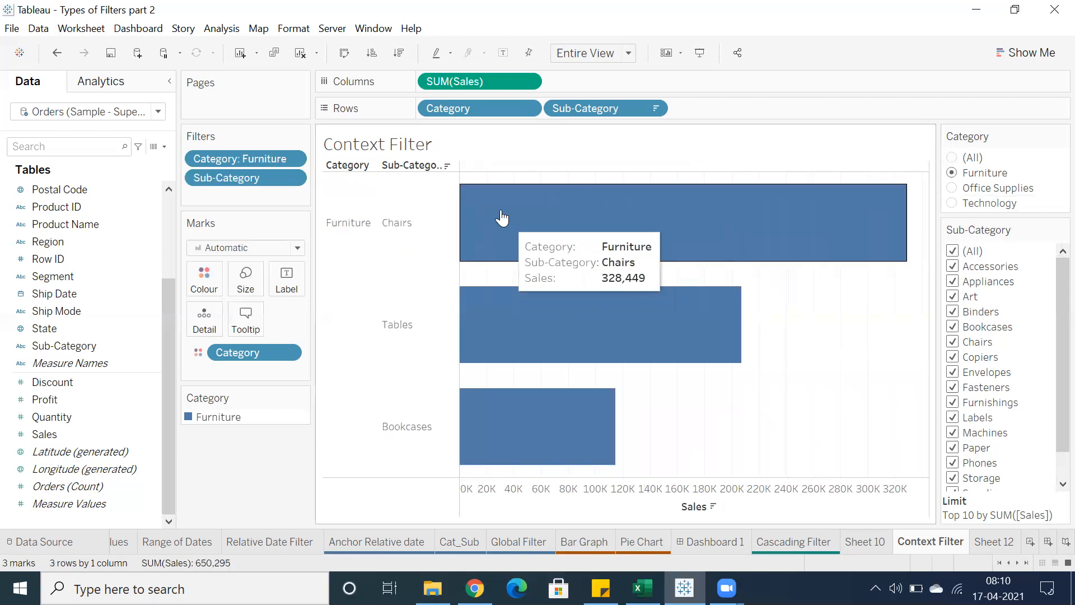
{"action": "left_click_drag", "start_coordinate": [502, 211], "coordinate": [562, 431]}
{"action": "left_click", "coordinate": [720, 382]}
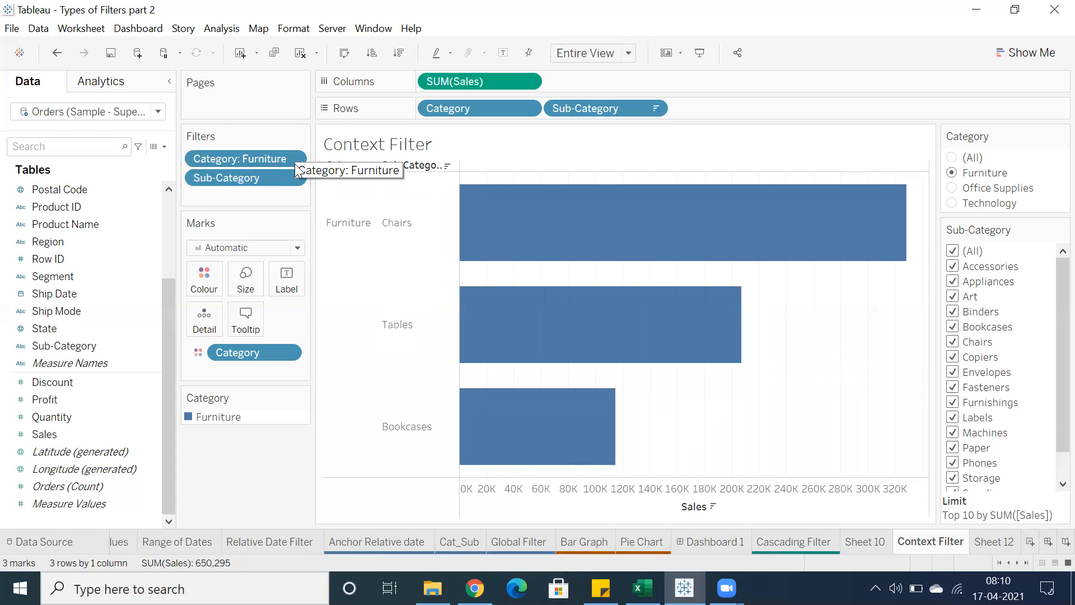
{"action": "mouse_move", "coordinate": [528, 224]}
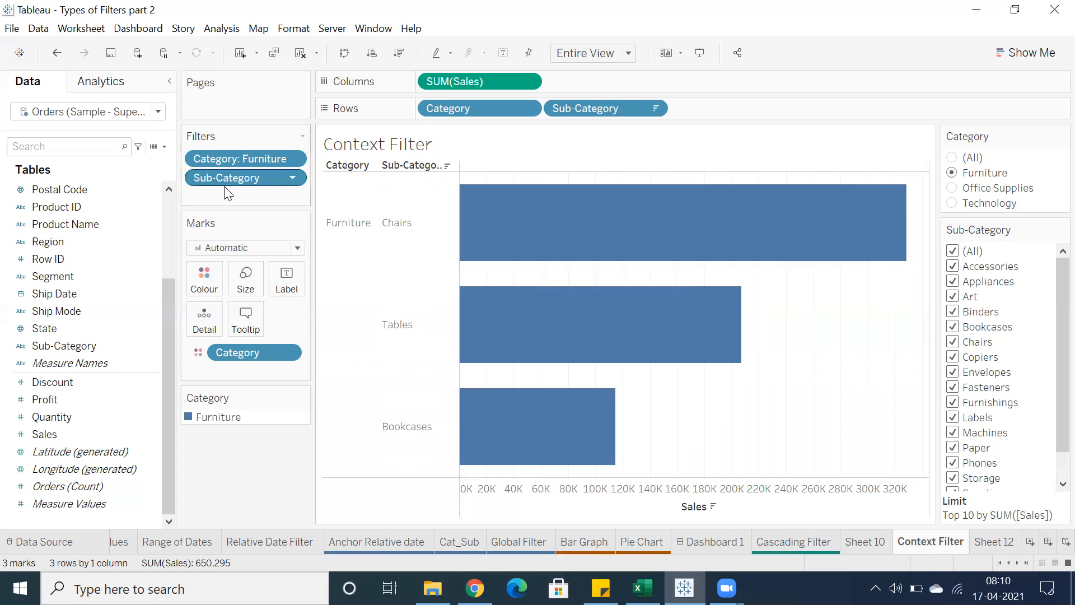
{"action": "left_click", "coordinate": [293, 160]}
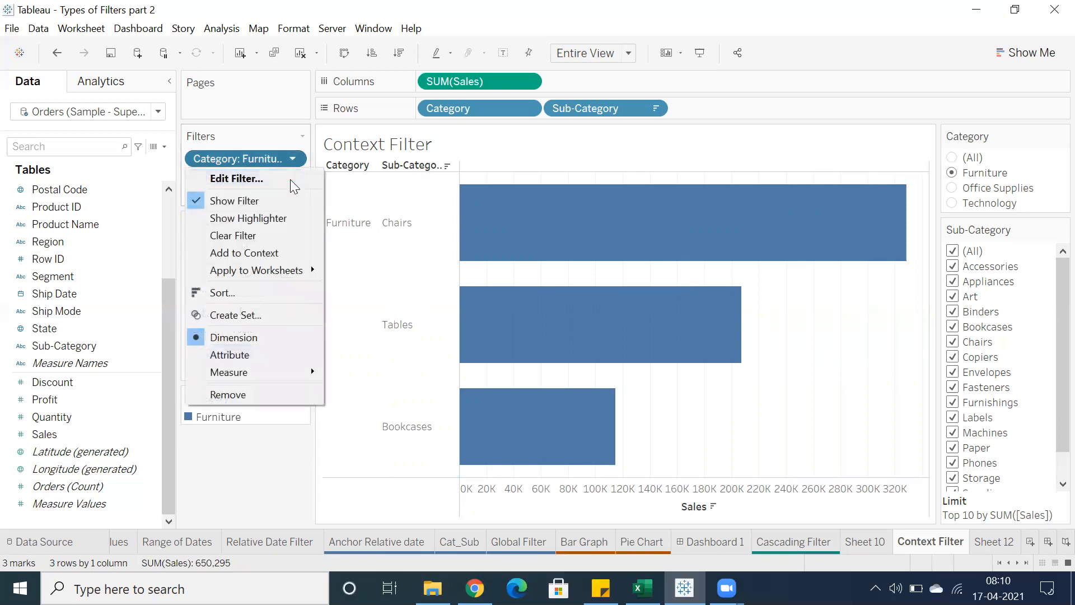
{"action": "left_click", "coordinate": [272, 255]}
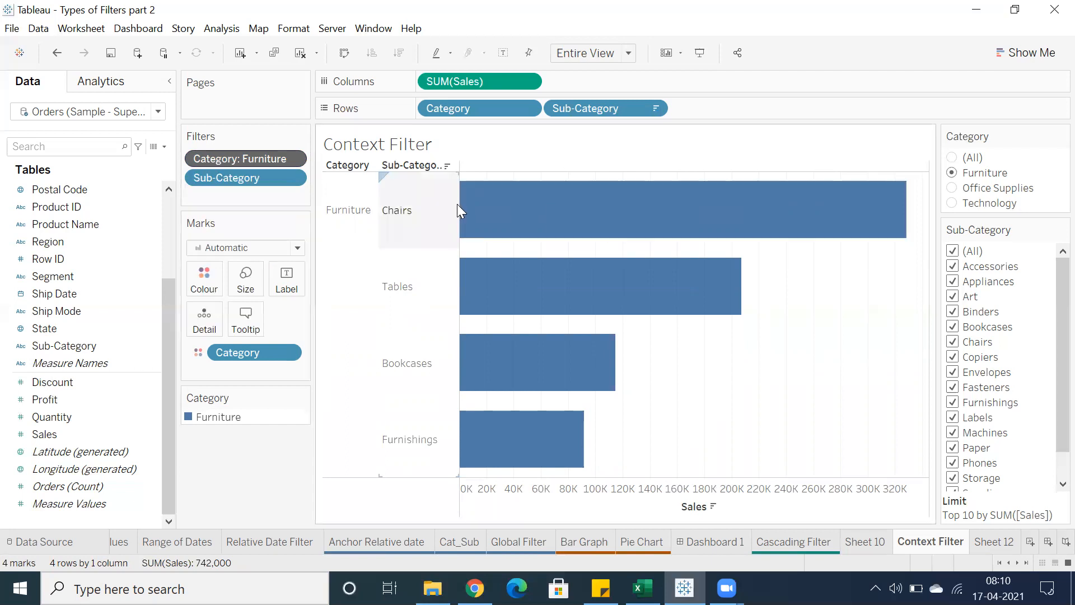
{"action": "left_click_drag", "start_coordinate": [465, 201], "coordinate": [588, 463]}
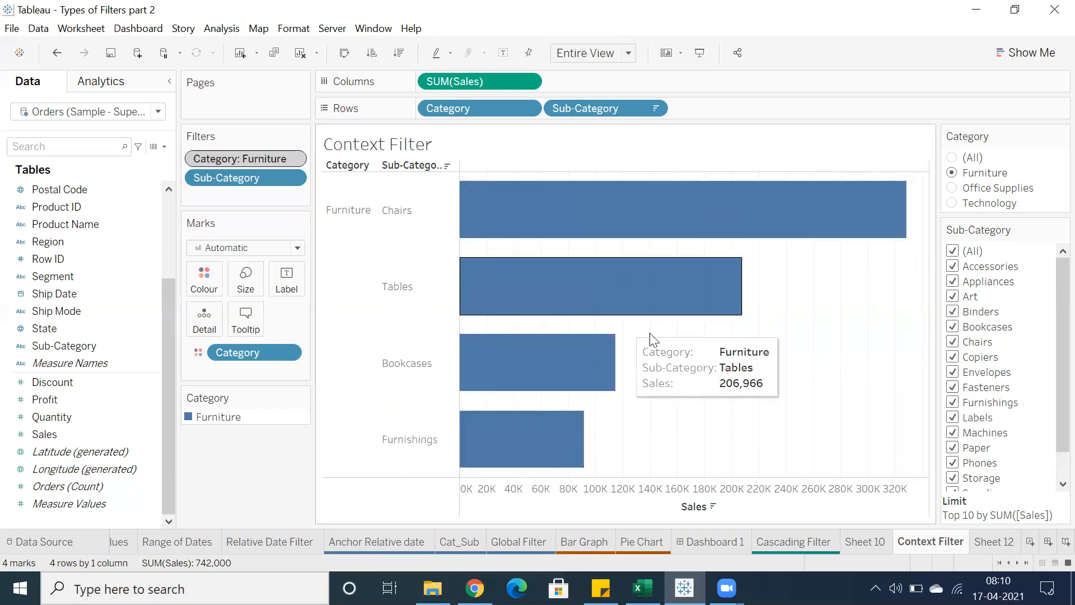
- Remove the Category filter from context while it is limited to Furniture
{"action": "left_click", "coordinate": [293, 159]}
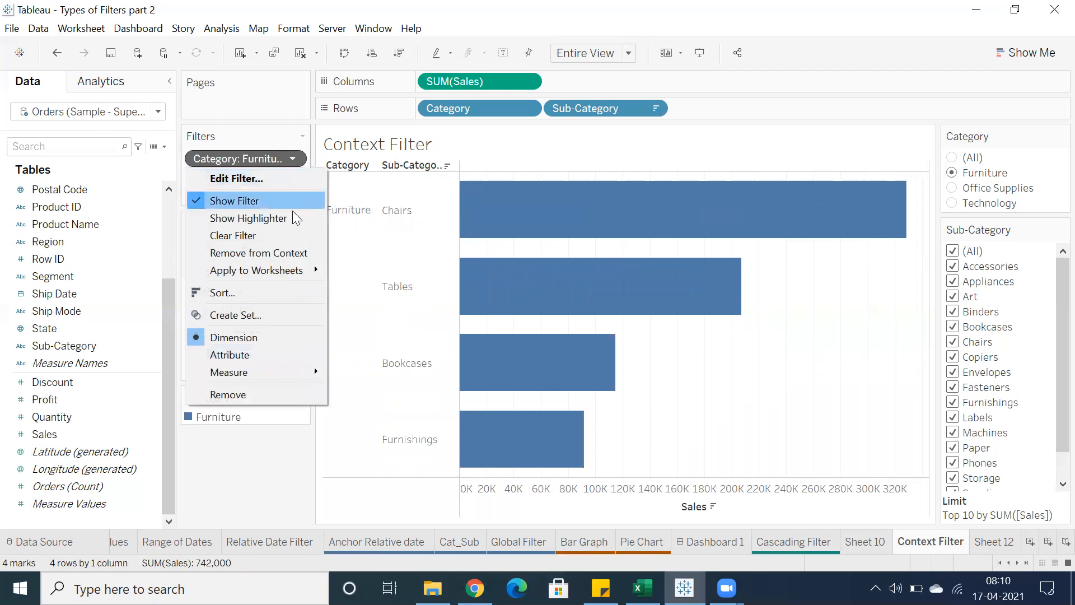
{"action": "left_click", "coordinate": [284, 251]}
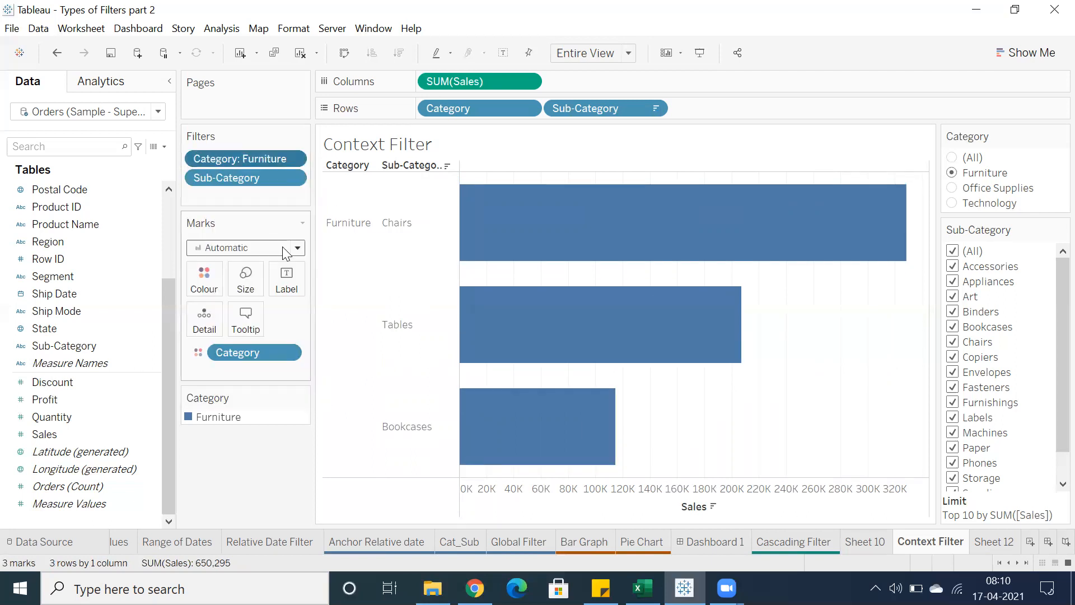
{"action": "left_click", "coordinate": [294, 161]}
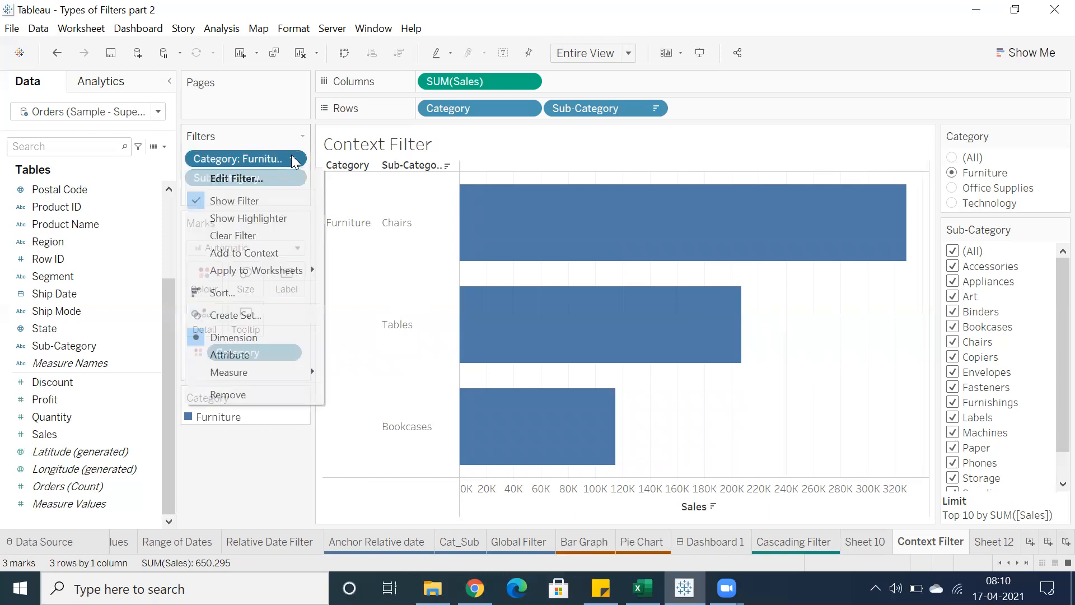
{"action": "left_click", "coordinate": [822, 311]}
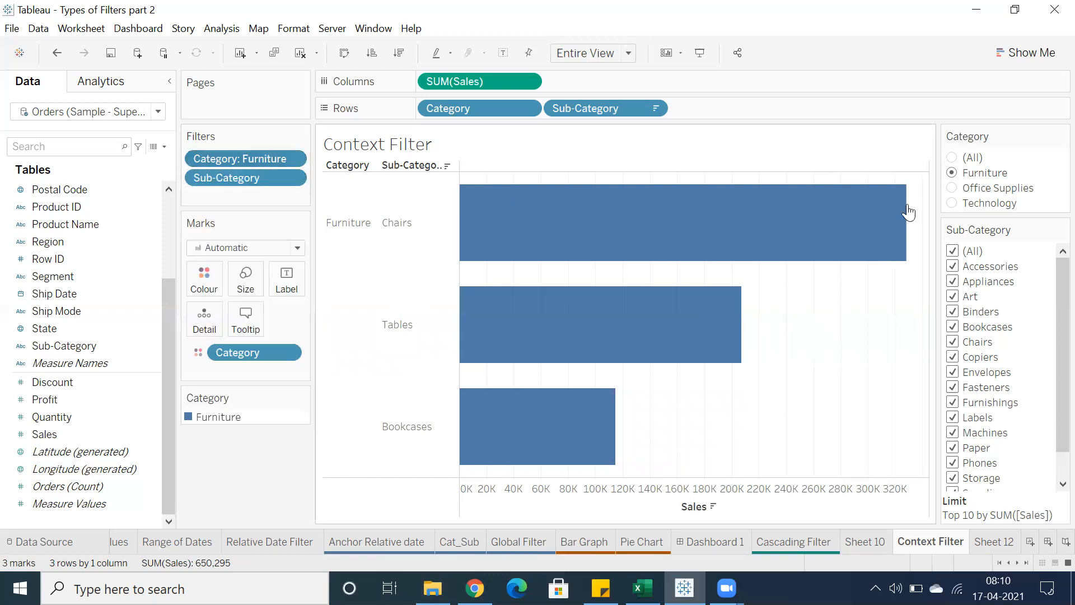
- Switch the Category filter to Office Supplies and add it to context, highlighting the sub-category bars before and after
{"action": "left_click", "coordinate": [953, 189]}
{"action": "left_click_drag", "start_coordinate": [482, 203], "coordinate": [615, 451]}
{"action": "left_click", "coordinate": [750, 397]}
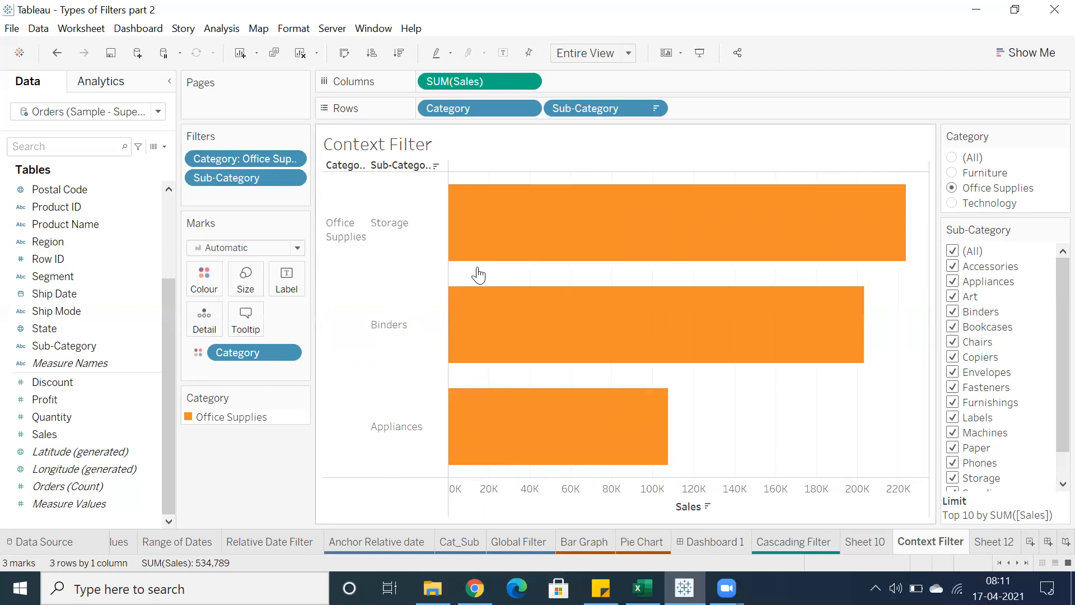
{"action": "left_click", "coordinate": [293, 159]}
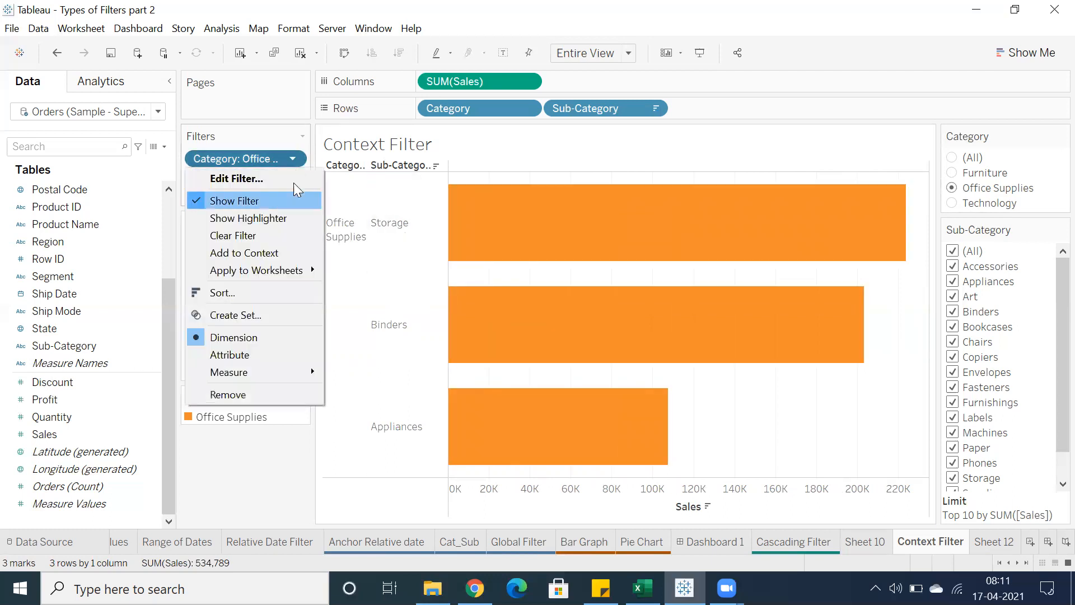
{"action": "left_click", "coordinate": [274, 254]}
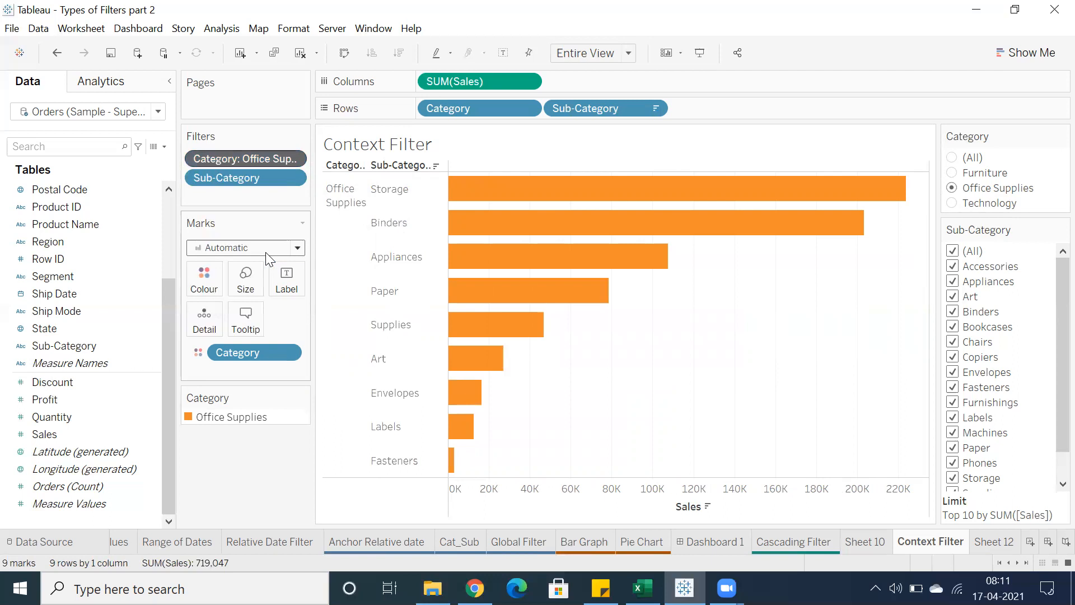
{"action": "left_click_drag", "start_coordinate": [498, 184], "coordinate": [423, 486]}
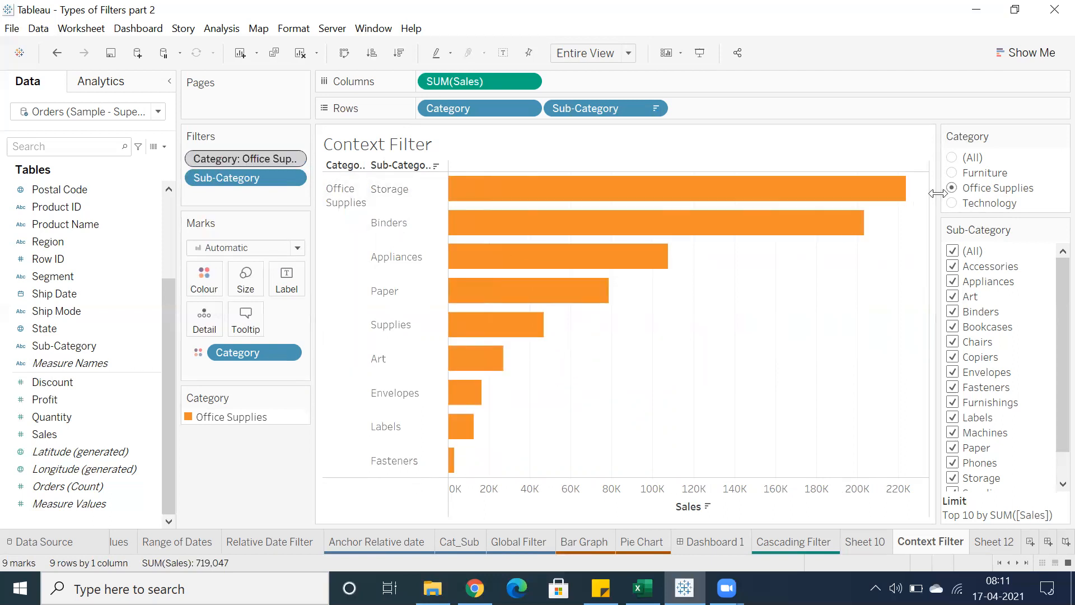
- Remove the Category filter from context, highlight the Office Supplies bars, and switch the filter to Technology
{"action": "right_click", "coordinate": [254, 160]}
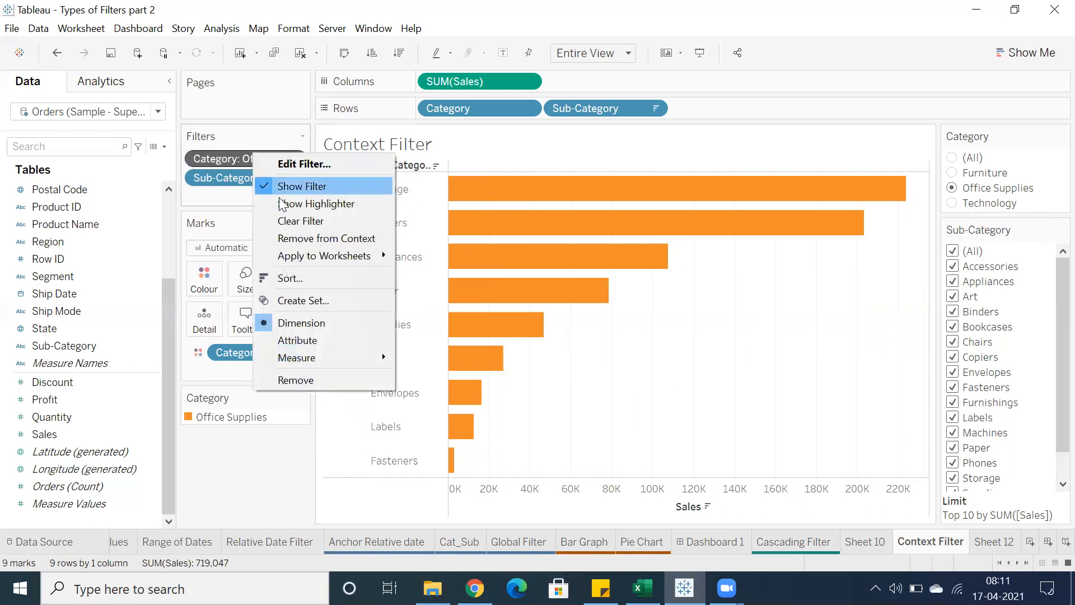
{"action": "left_click", "coordinate": [290, 237]}
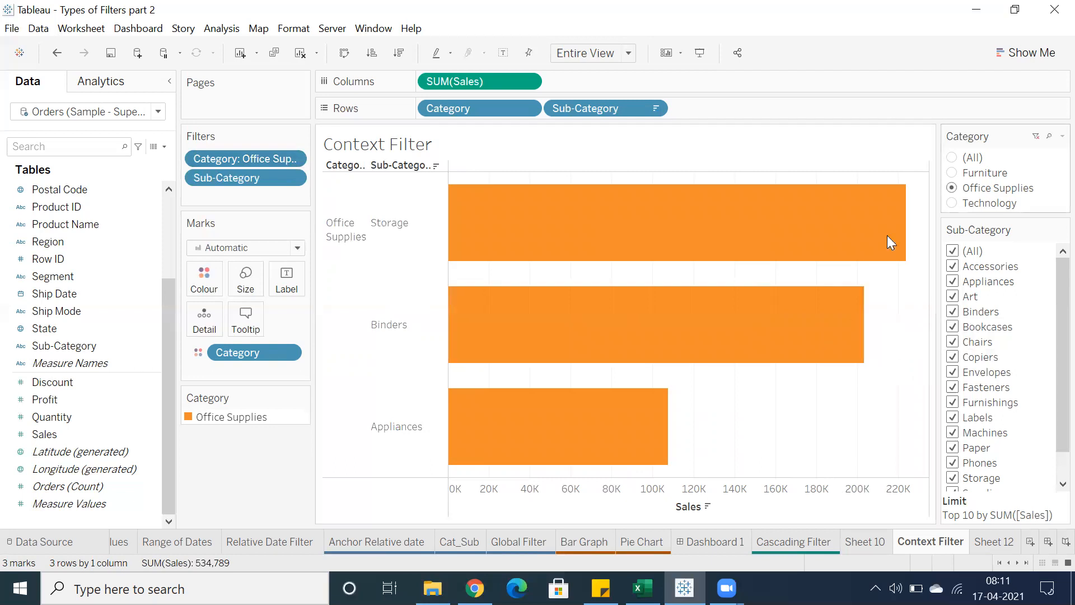
{"action": "left_click_drag", "start_coordinate": [628, 146], "coordinate": [578, 435]}
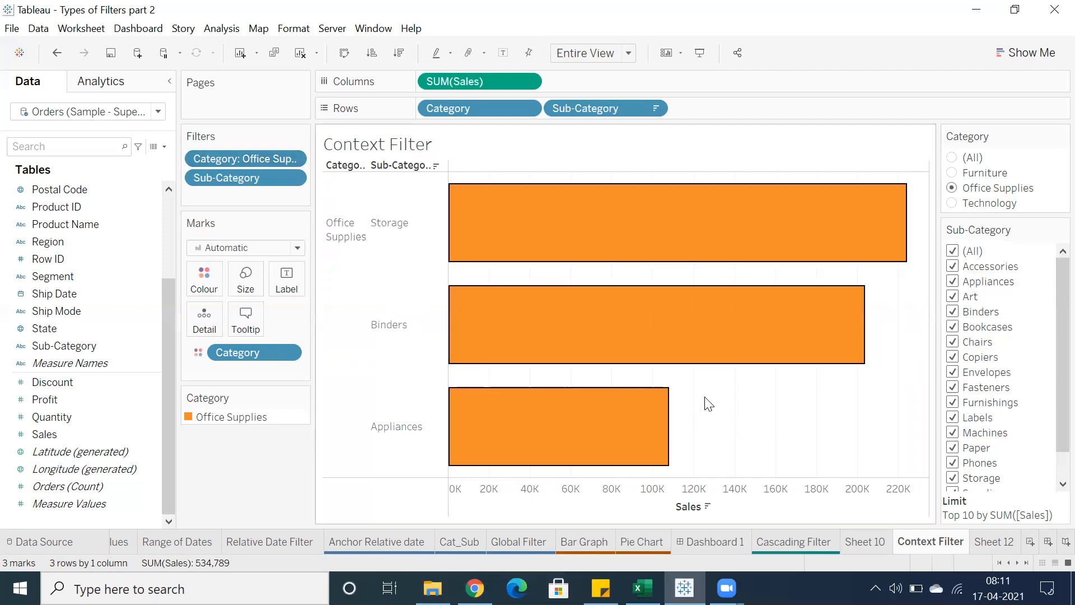
{"action": "left_click", "coordinate": [952, 203]}
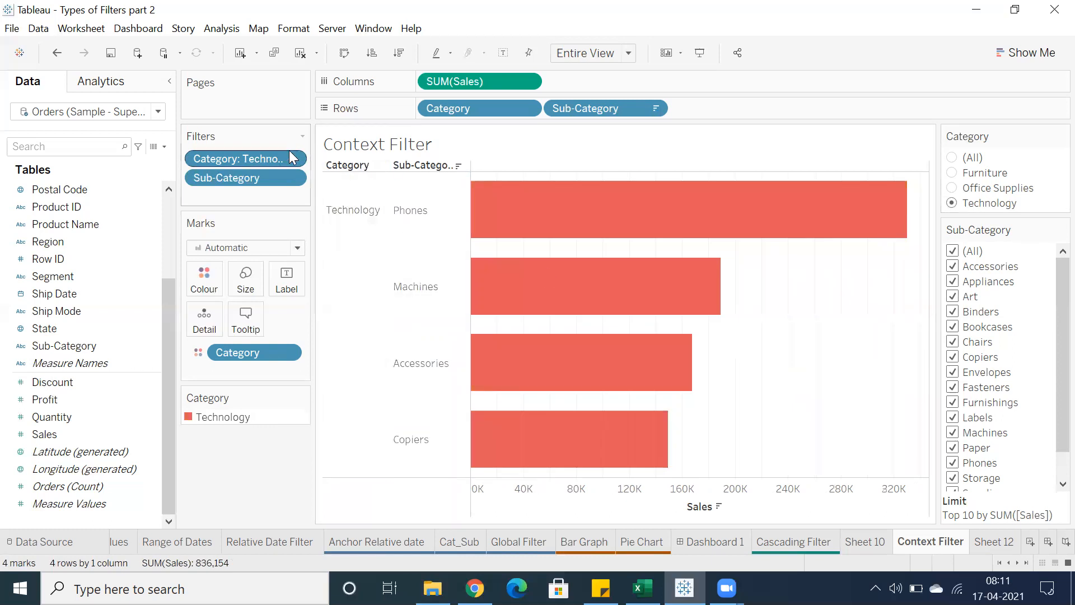
- Add the Category filter to context while it is limited to Technology, compare the bars, and remove it from context again
{"action": "left_click", "coordinate": [286, 159]}
{"action": "left_click", "coordinate": [322, 236]}
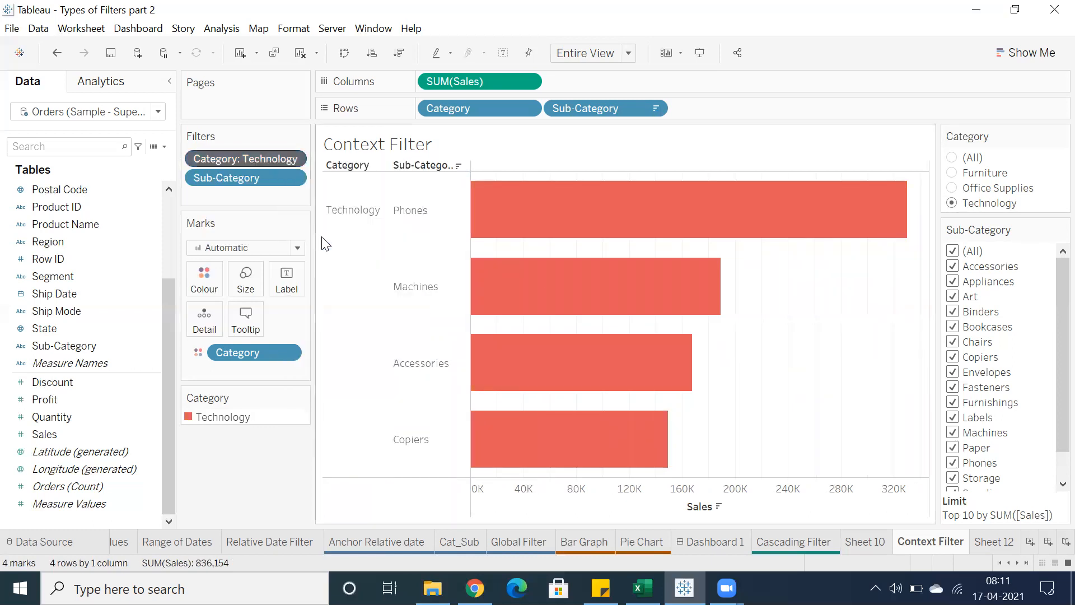
{"action": "mouse_move", "coordinate": [588, 219]}
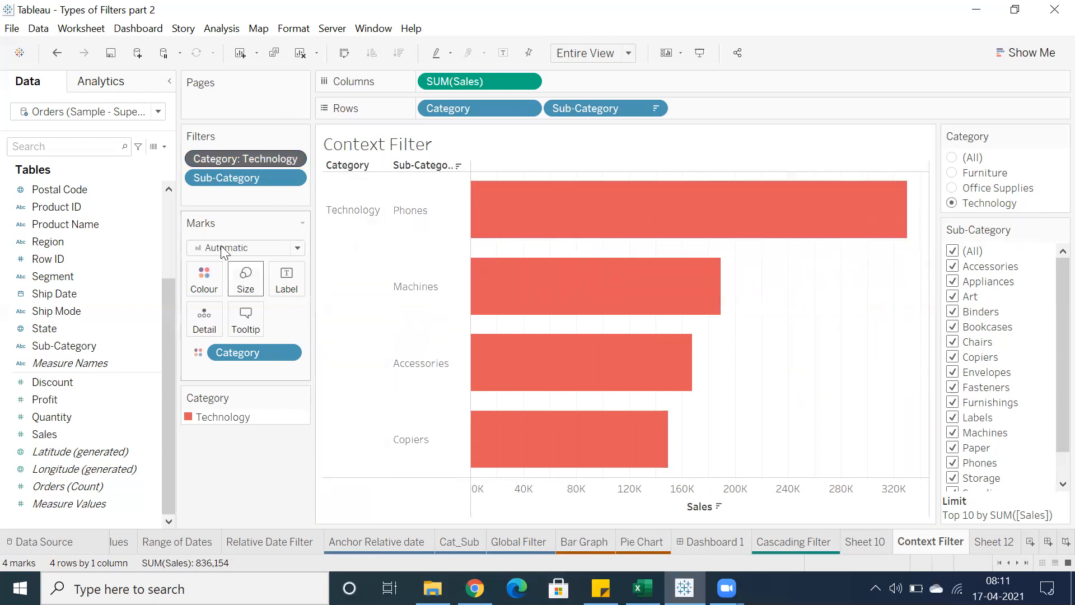
{"action": "right_click", "coordinate": [244, 158]}
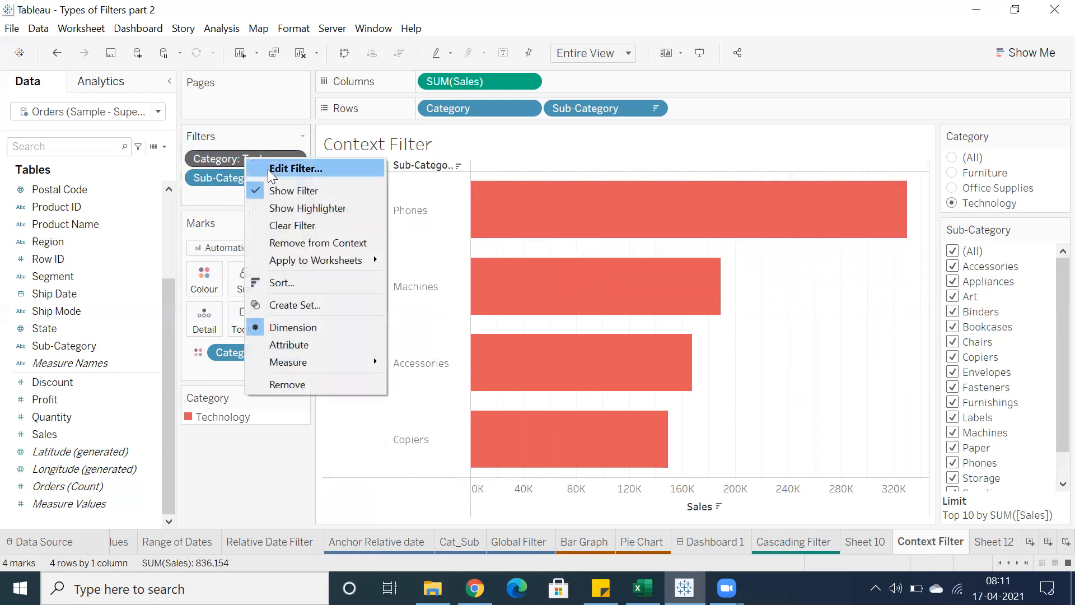
{"action": "left_click", "coordinate": [279, 243]}
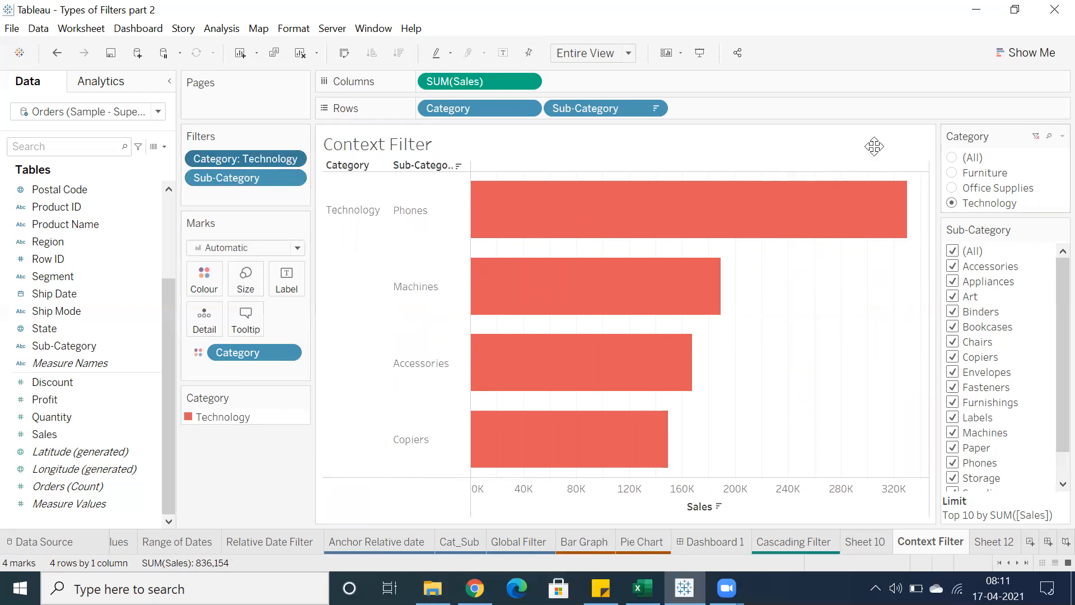
- Compare the chart for all categories with Furniture alone, highlighting all bars and the Furniture group
{"action": "left_click", "coordinate": [952, 157]}
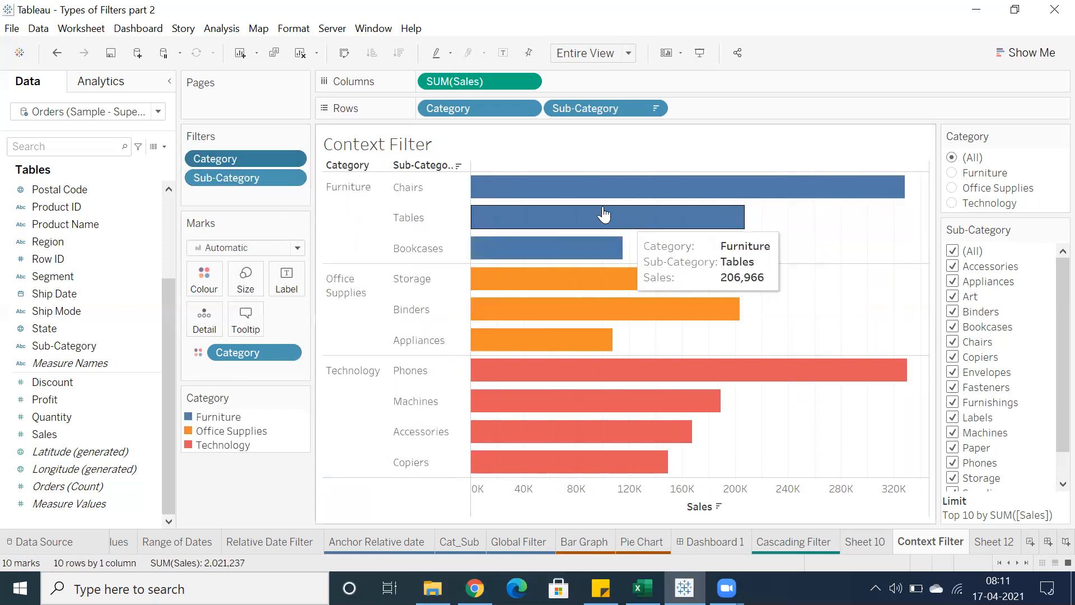
{"action": "left_click_drag", "start_coordinate": [547, 186], "coordinate": [713, 461]}
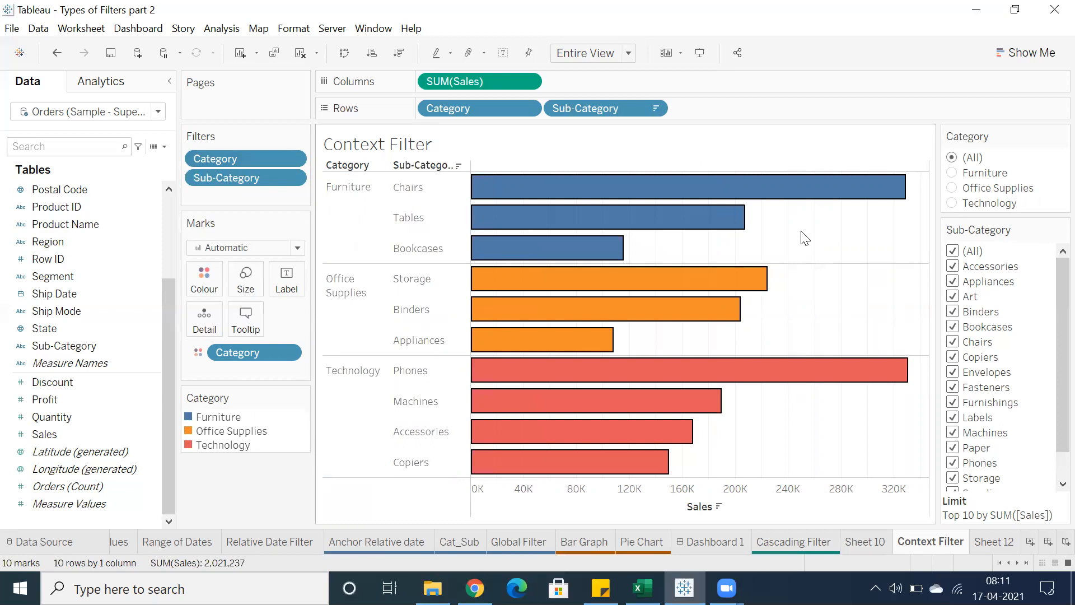
{"action": "left_click", "coordinate": [953, 174]}
{"action": "mouse_move", "coordinate": [572, 233]}
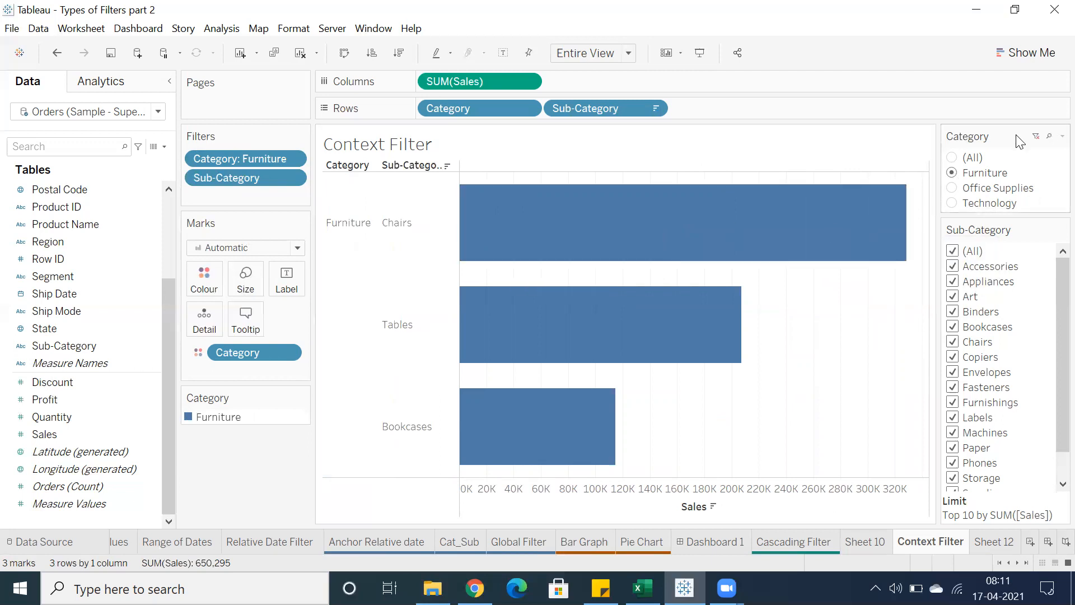
{"action": "left_click", "coordinate": [952, 157]}
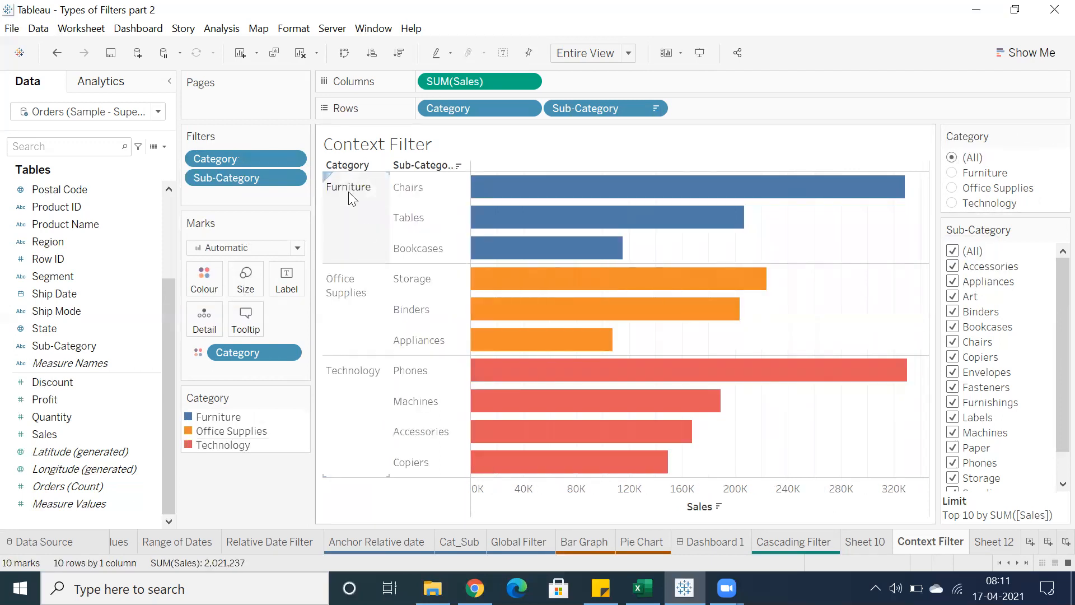
{"action": "left_click", "coordinate": [347, 220]}
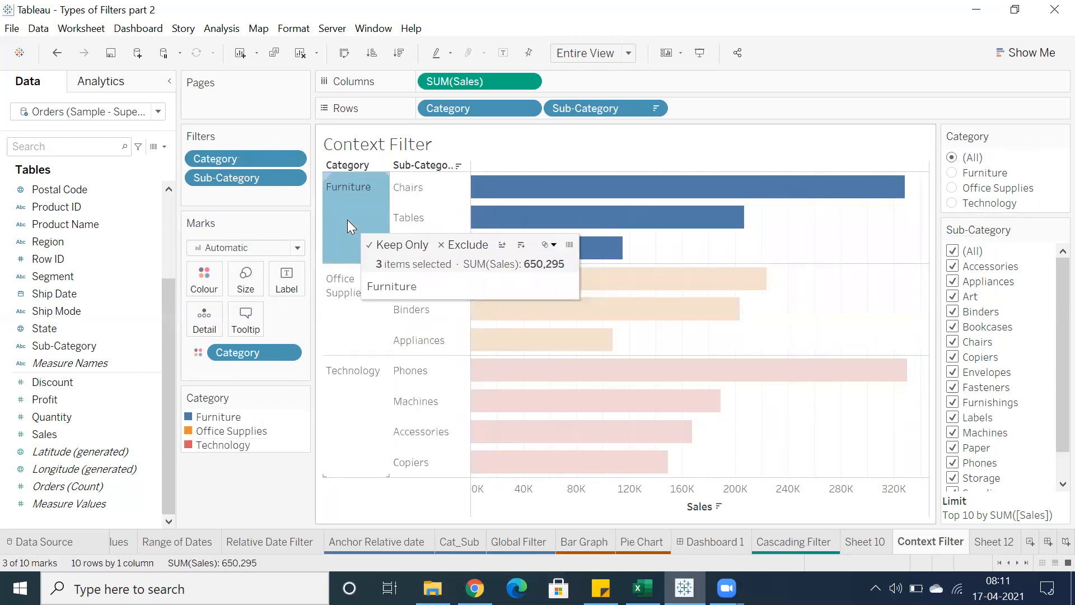
{"action": "left_click", "coordinate": [799, 235]}
- Limit the Category filter to Furniture, add it to context, and highlight the Furniture sub-category bars
{"action": "left_click", "coordinate": [955, 173]}
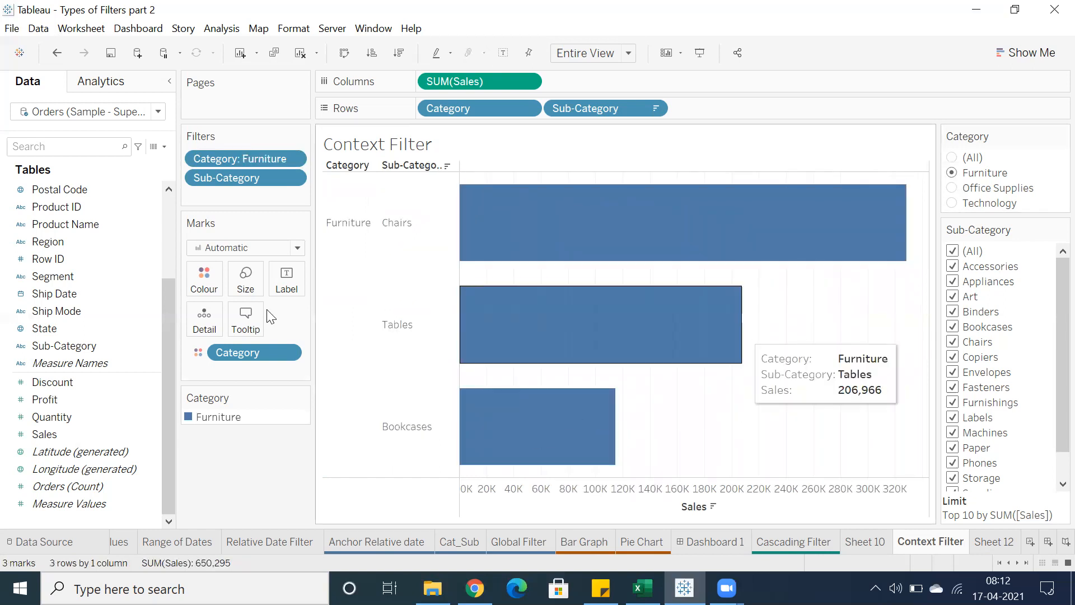
{"action": "right_click", "coordinate": [274, 156]}
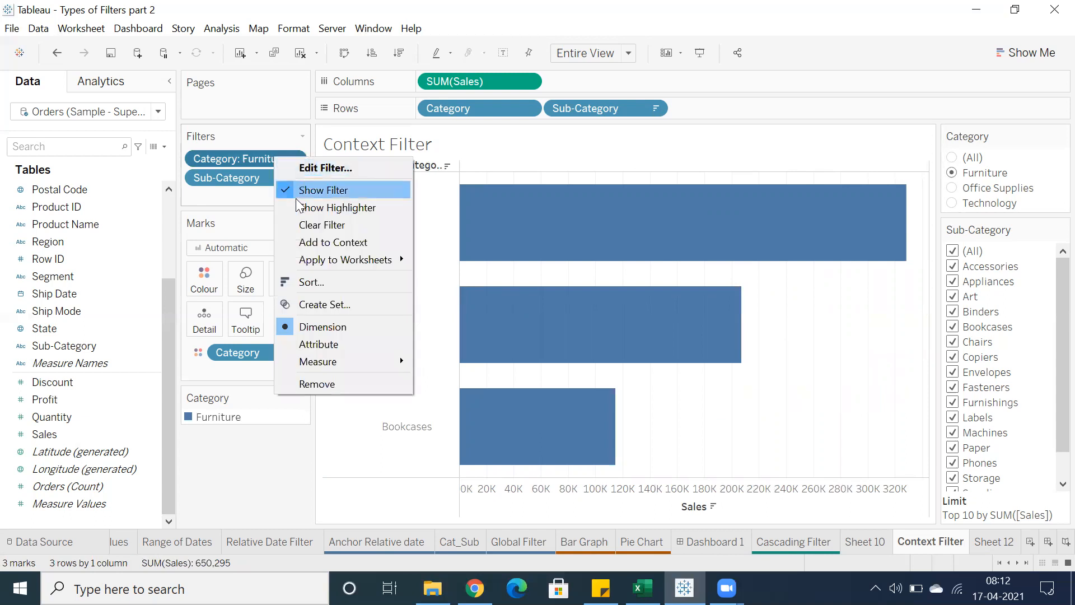
{"action": "left_click", "coordinate": [307, 244]}
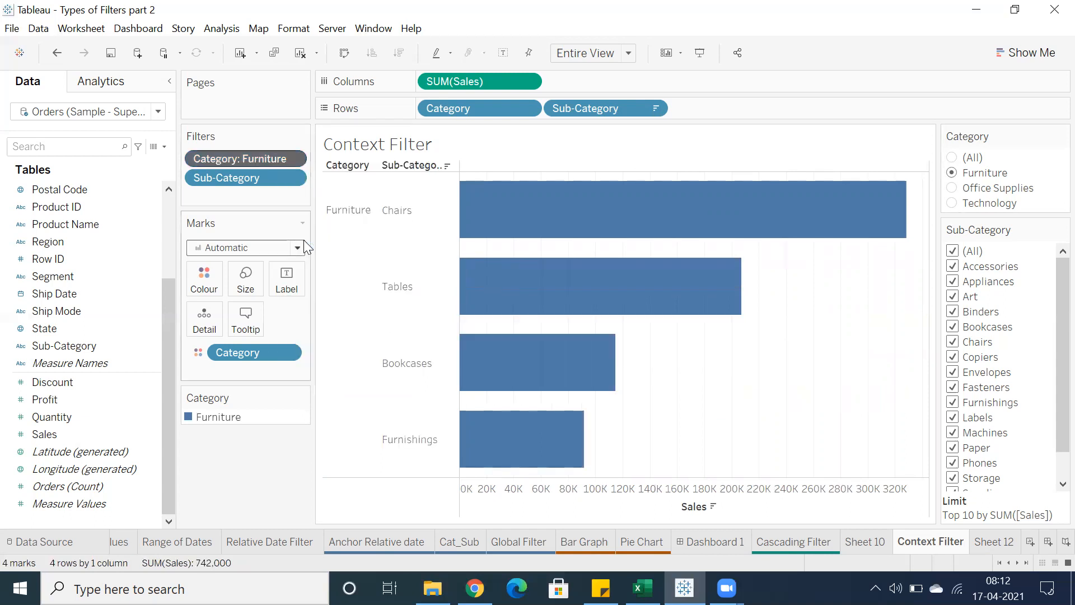
{"action": "left_click_drag", "start_coordinate": [576, 204], "coordinate": [444, 466]}
{"action": "left_click", "coordinate": [715, 354]}
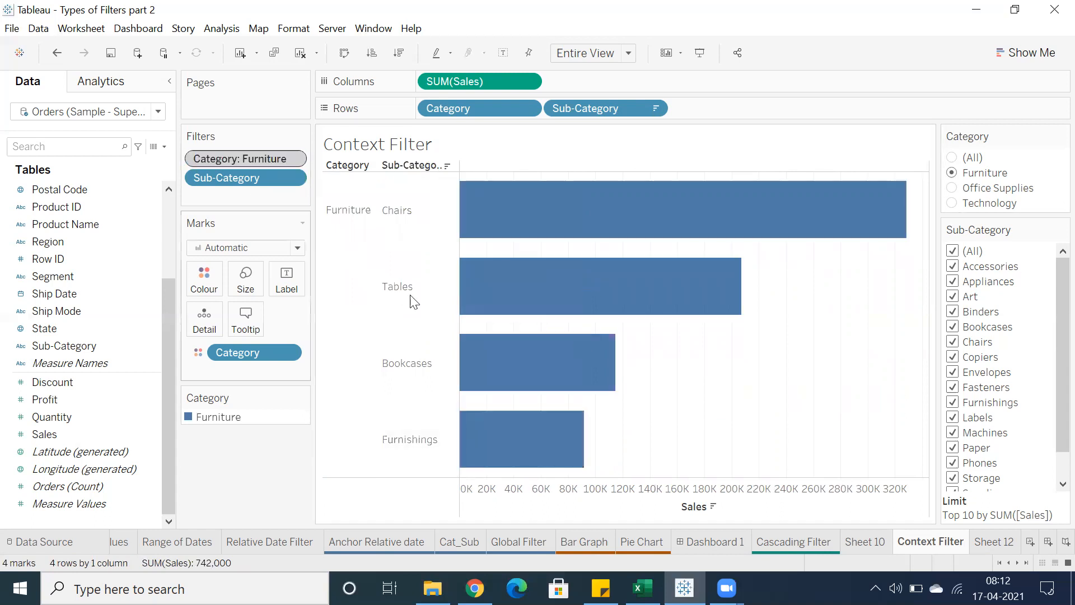
{"action": "left_click_drag", "start_coordinate": [654, 196], "coordinate": [416, 452]}
{"action": "left_click", "coordinate": [720, 366]}
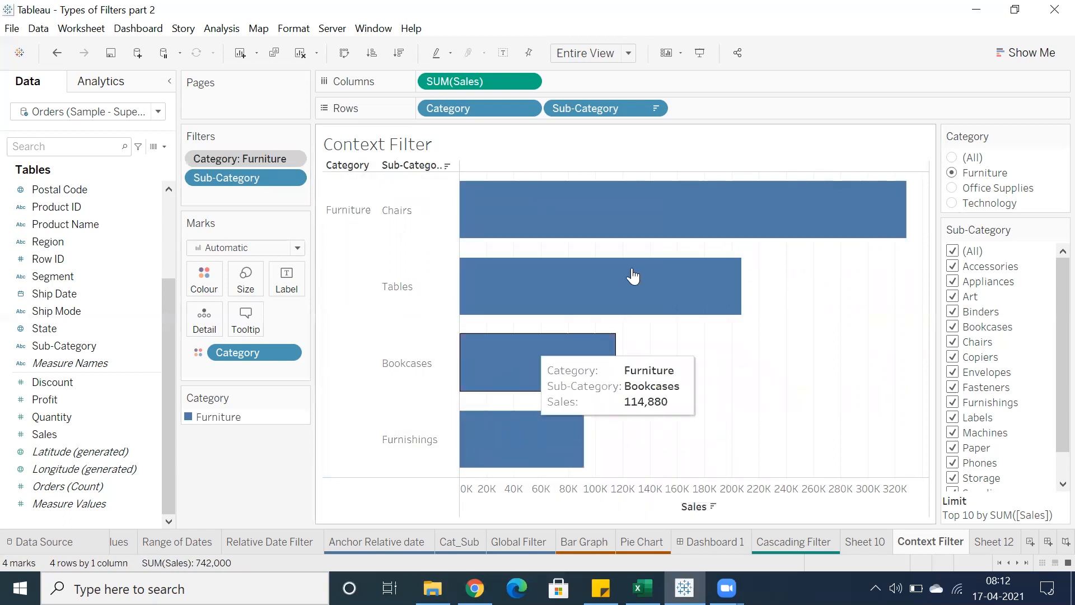
{"action": "left_click_drag", "start_coordinate": [658, 216], "coordinate": [460, 470]}
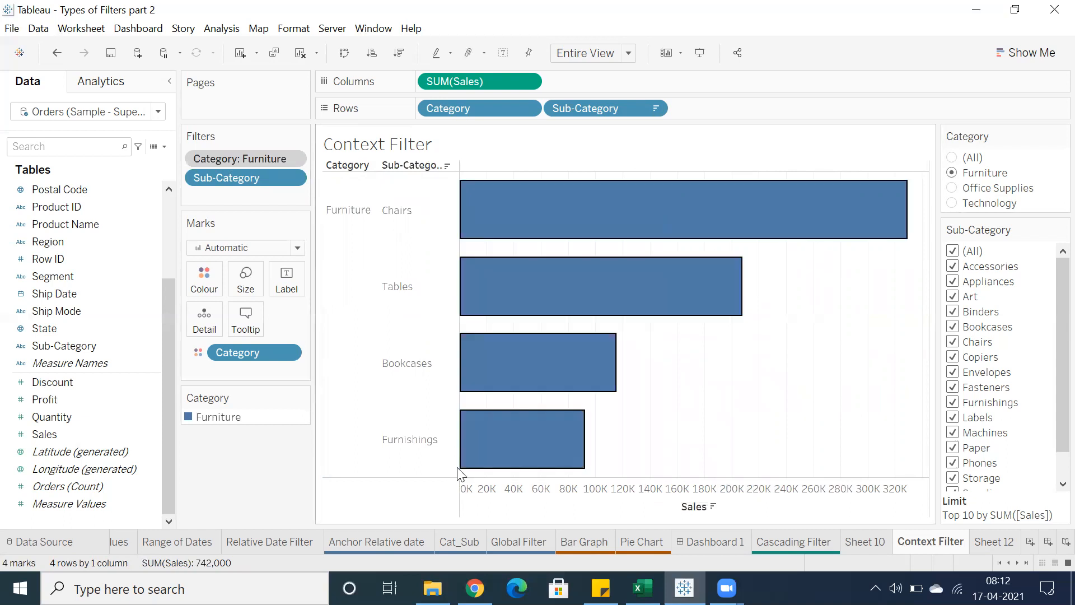
{"action": "left_click", "coordinate": [711, 383]}
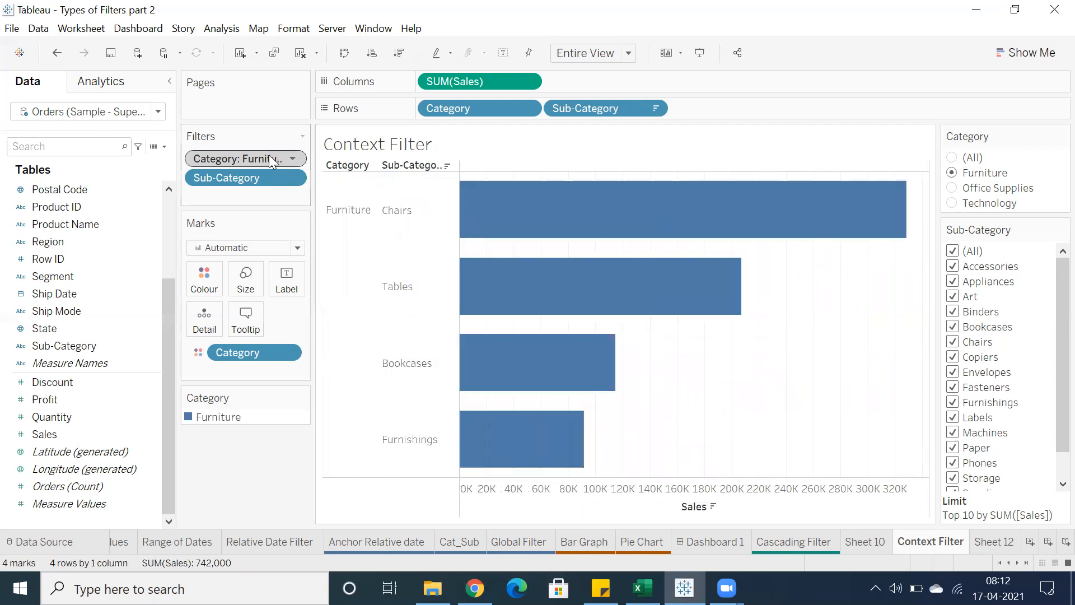
- Switch the Category filter to Office Supplies and remove it from context, highlighting the bars before and after
{"action": "left_click", "coordinate": [953, 187]}
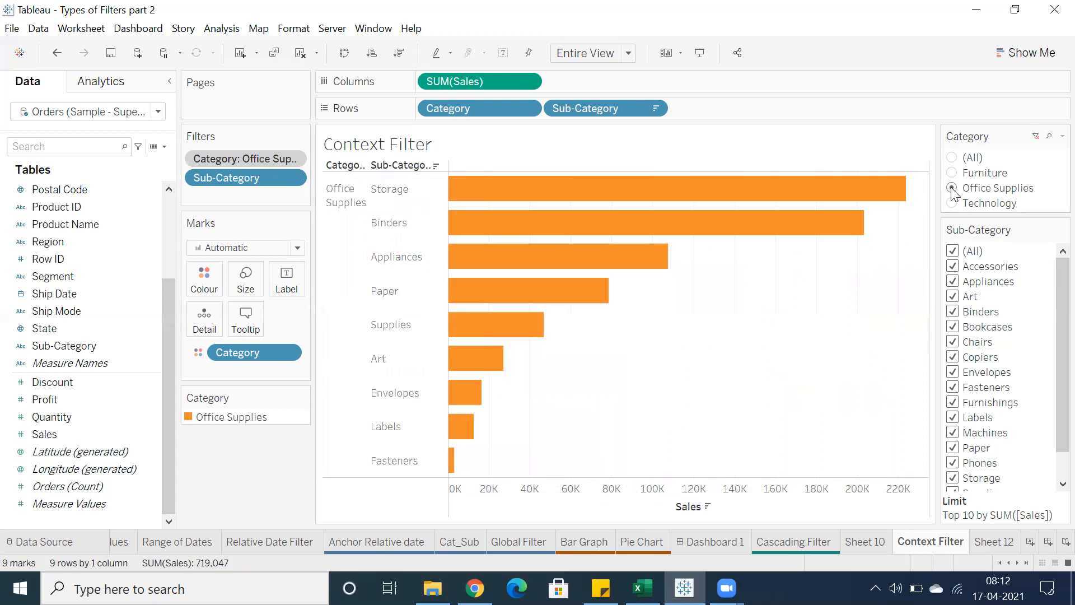
{"action": "left_click_drag", "start_coordinate": [779, 196], "coordinate": [354, 510]}
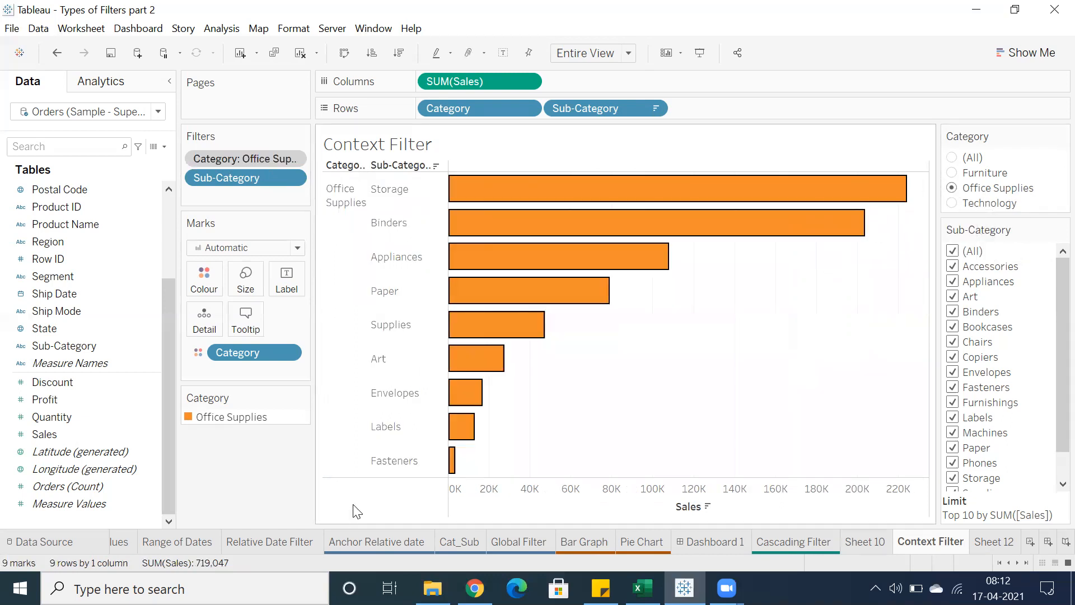
{"action": "right_click", "coordinate": [274, 162]}
{"action": "left_click", "coordinate": [322, 248]}
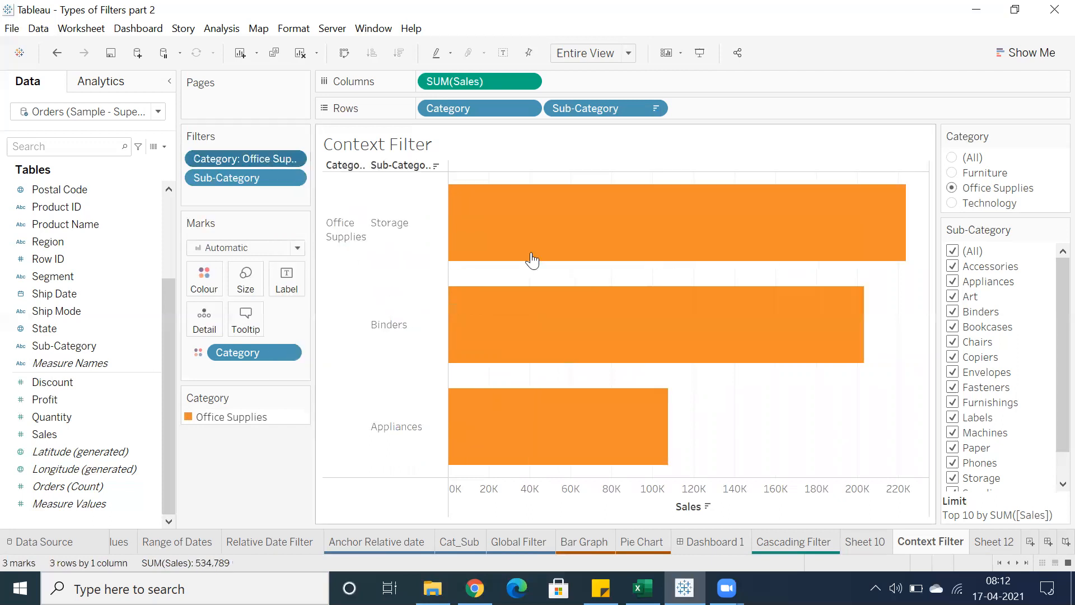
{"action": "left_click_drag", "start_coordinate": [609, 228], "coordinate": [526, 448]}
{"action": "left_click", "coordinate": [796, 411]}
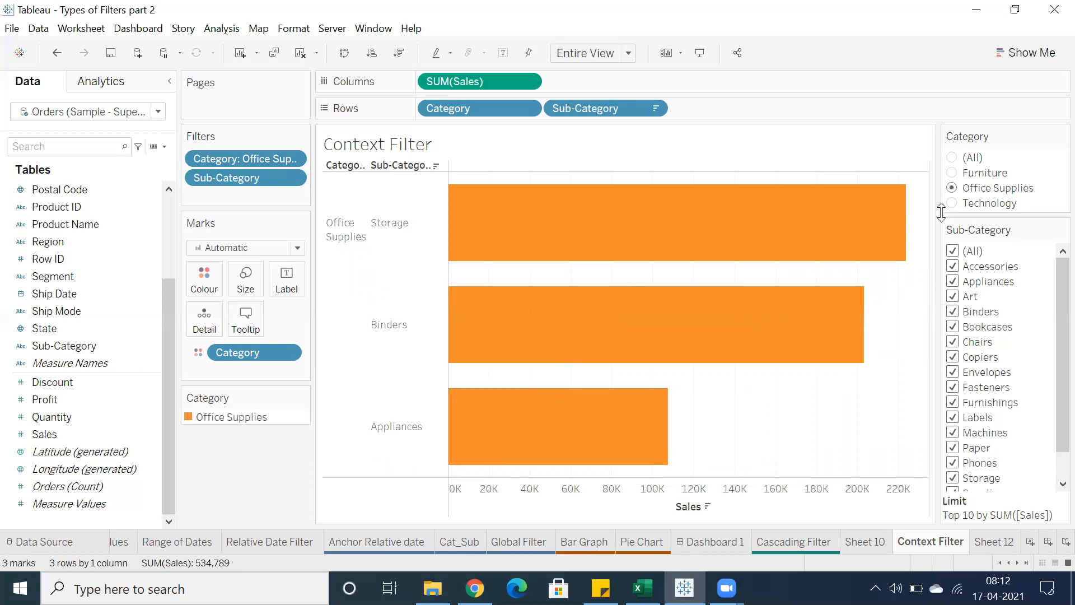
- Add the Office Supplies Category filter back to context, highlight its bars, and remove it from context again
{"action": "right_click", "coordinate": [272, 156]}
{"action": "left_click", "coordinate": [315, 238]}
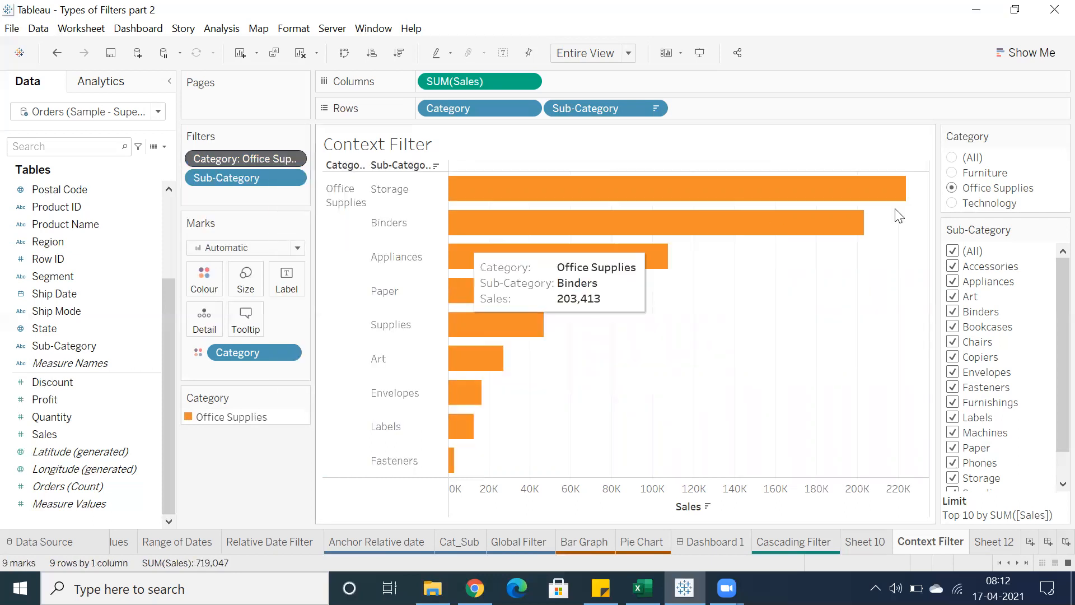
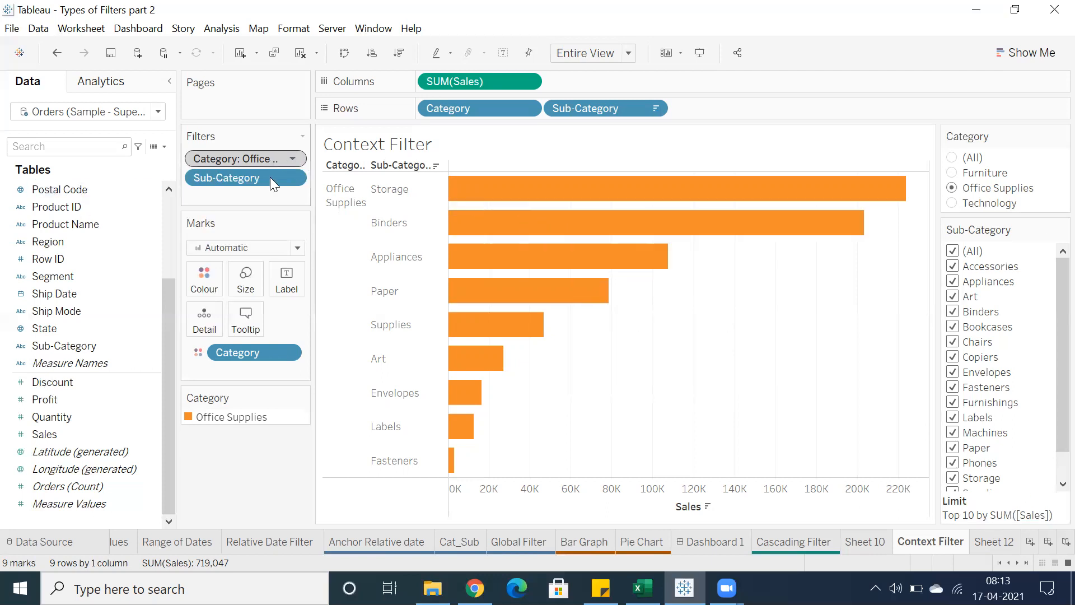
{"action": "left_click_drag", "start_coordinate": [636, 192], "coordinate": [418, 496]}
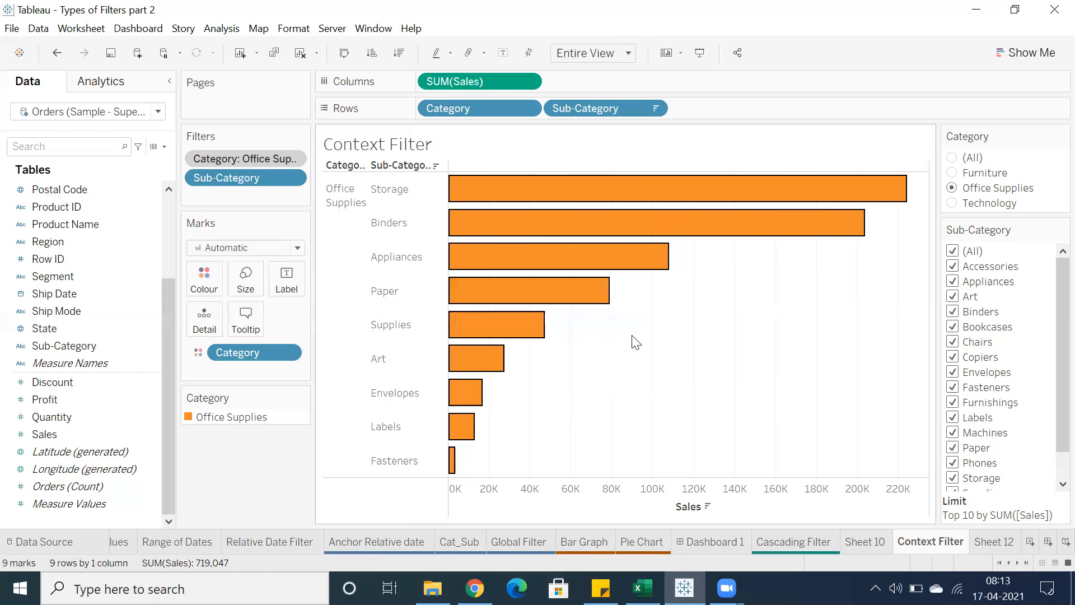
{"action": "right_click", "coordinate": [248, 160]}
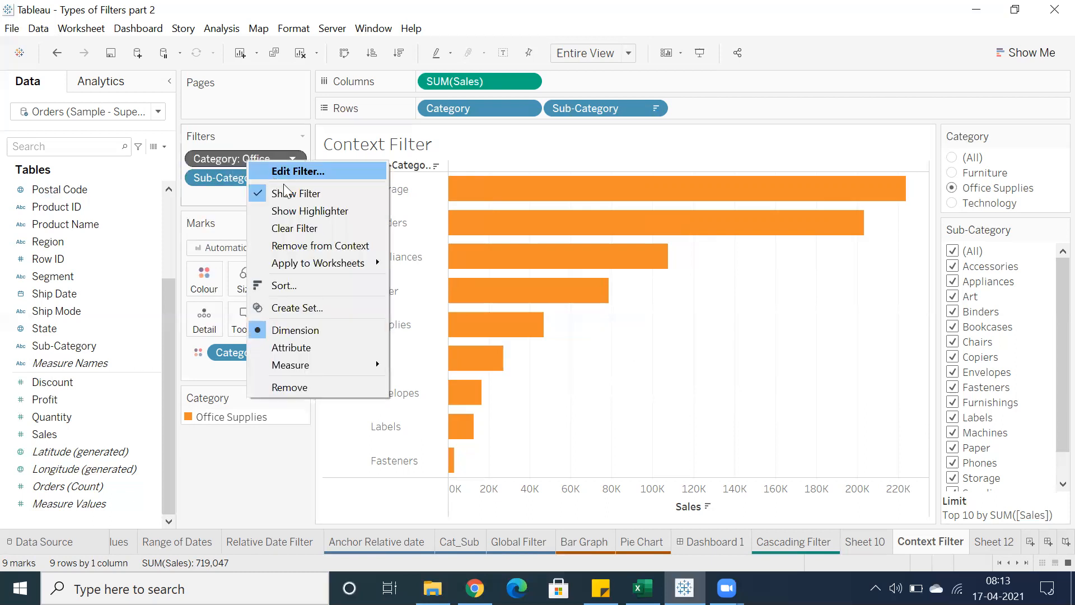
{"action": "left_click", "coordinate": [292, 228]}
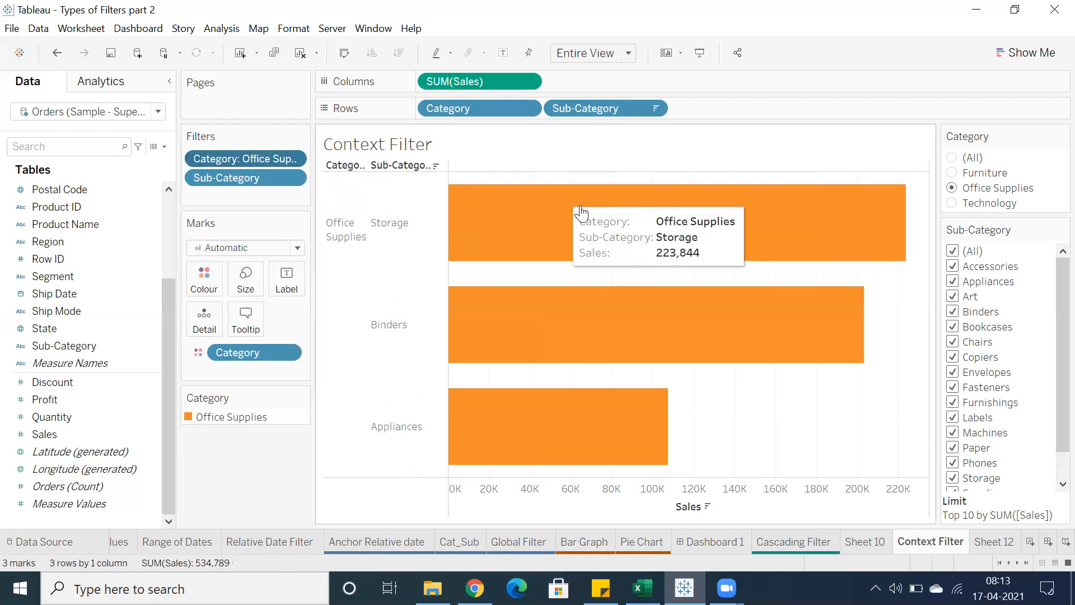
- Set the Category filter to show all categories and highlight the sub-category bars across the chart
{"action": "right_click", "coordinate": [259, 180]}
{"action": "left_click", "coordinate": [951, 158]}
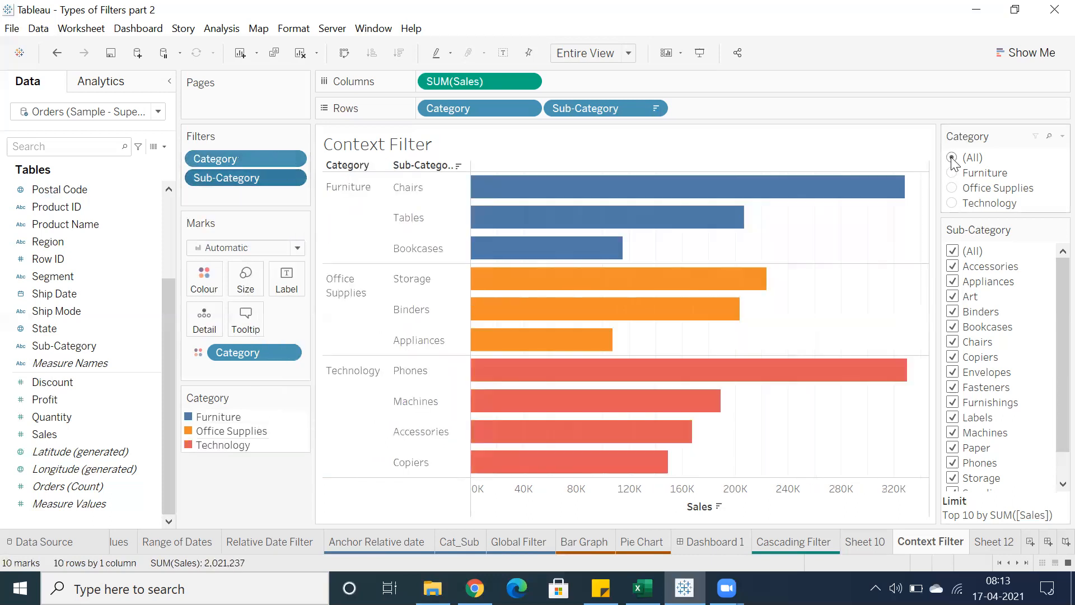
{"action": "left_click_drag", "start_coordinate": [618, 191], "coordinate": [504, 492]}
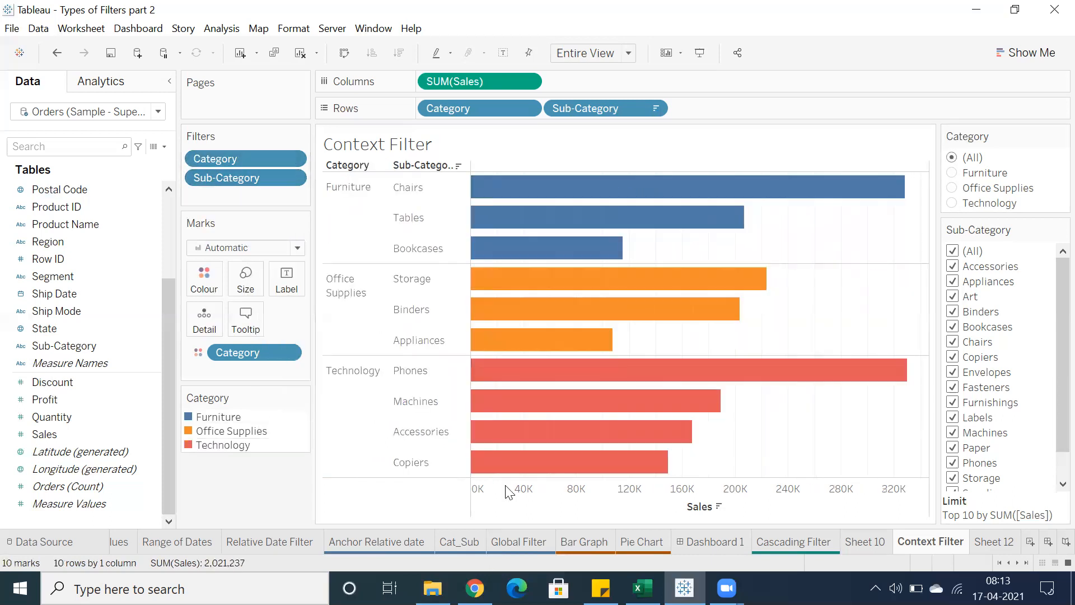
{"action": "left_click", "coordinate": [790, 316]}
- Edit the Sub-Category filter to keep only the top 5 by sum of Sales
{"action": "right_click", "coordinate": [264, 178]}
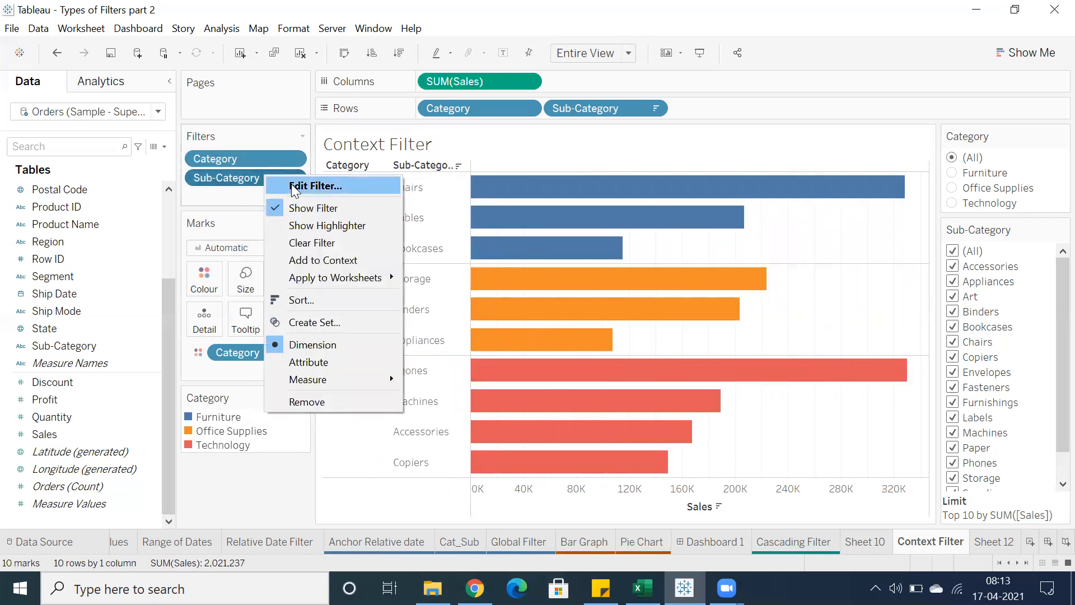
{"action": "left_click", "coordinate": [296, 186]}
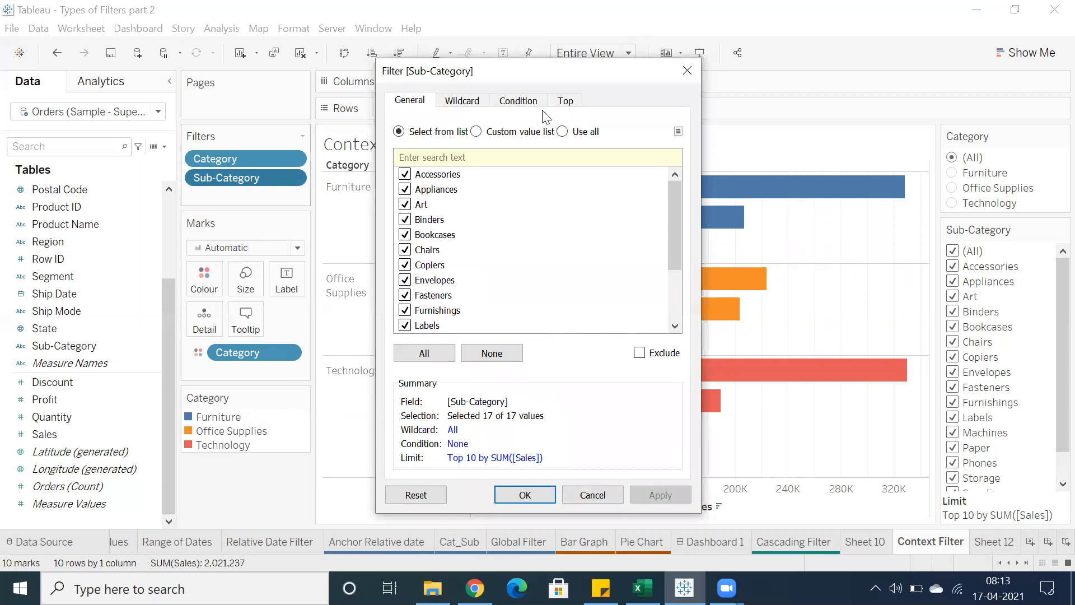
{"action": "left_click", "coordinate": [566, 101]}
{"action": "left_click", "coordinate": [504, 159]}
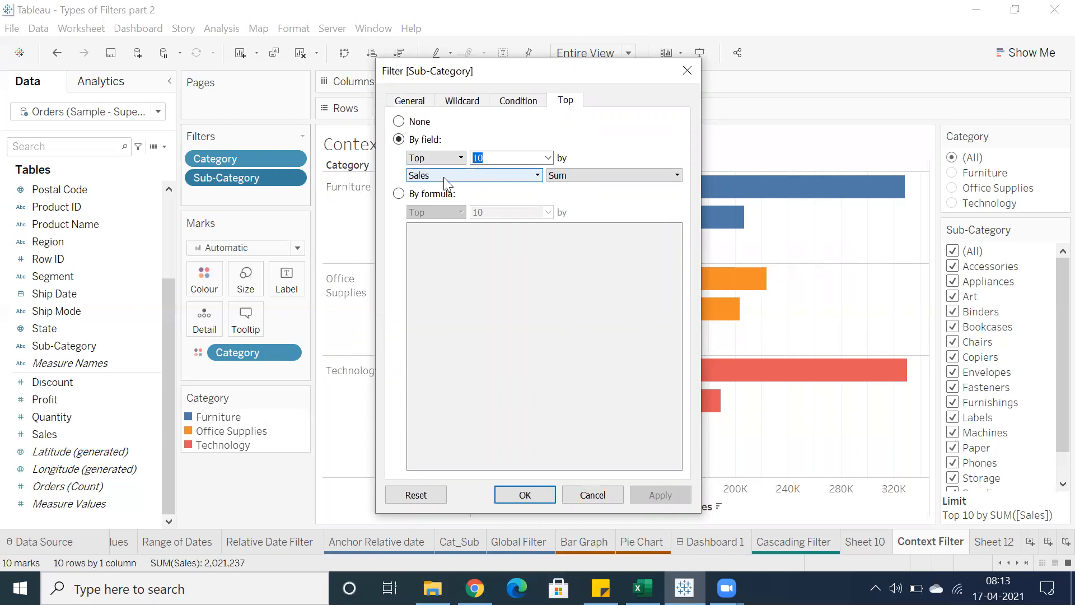
{"action": "type", "text": "5"}
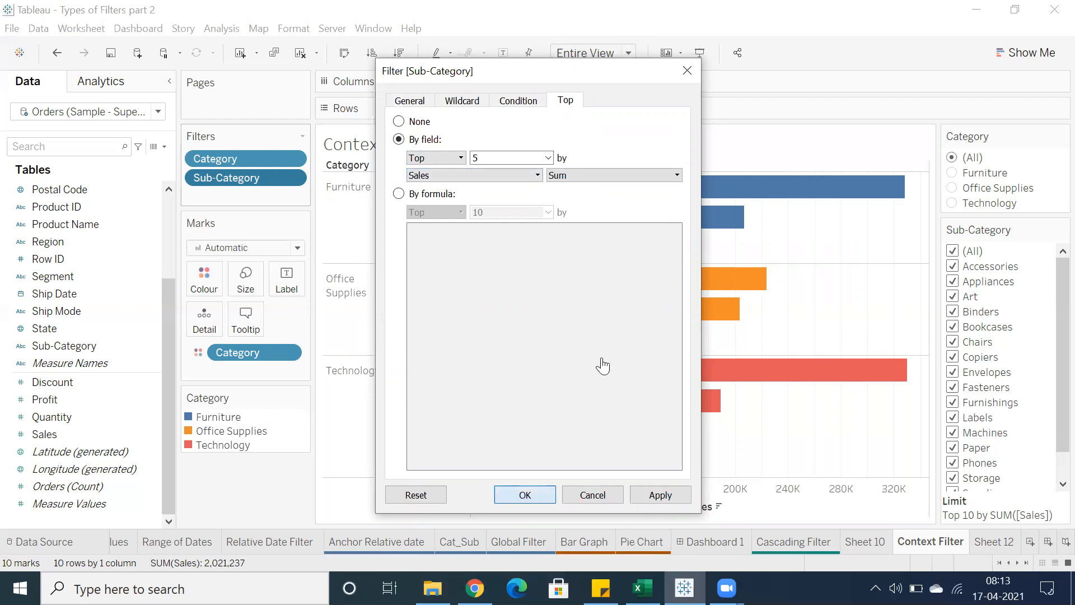
{"action": "key", "text": "Return"}
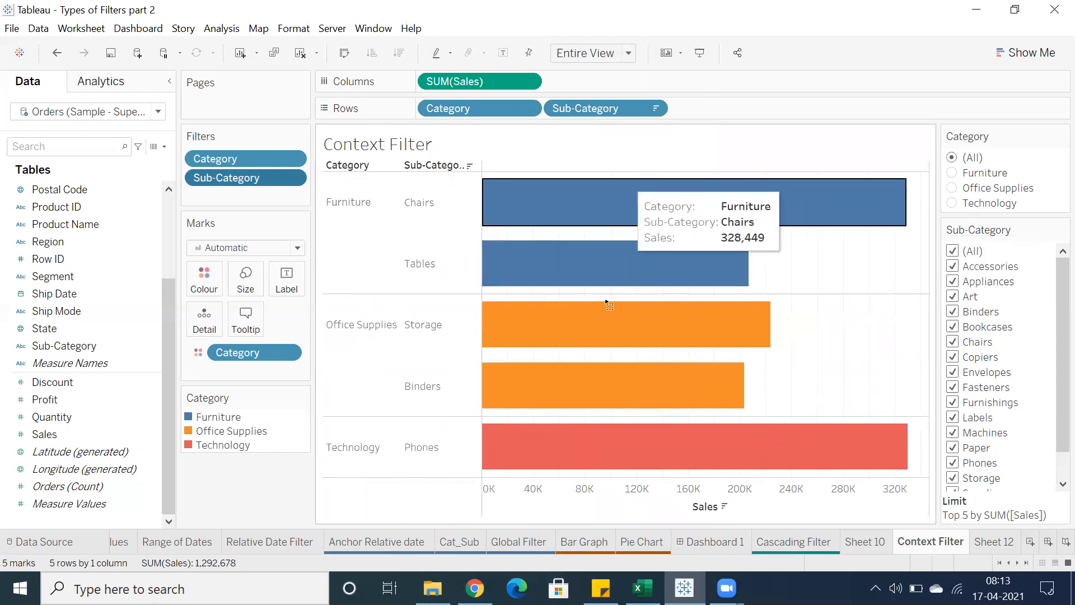
{"action": "left_click", "coordinate": [584, 497]}
{"action": "left_click", "coordinate": [823, 274]}
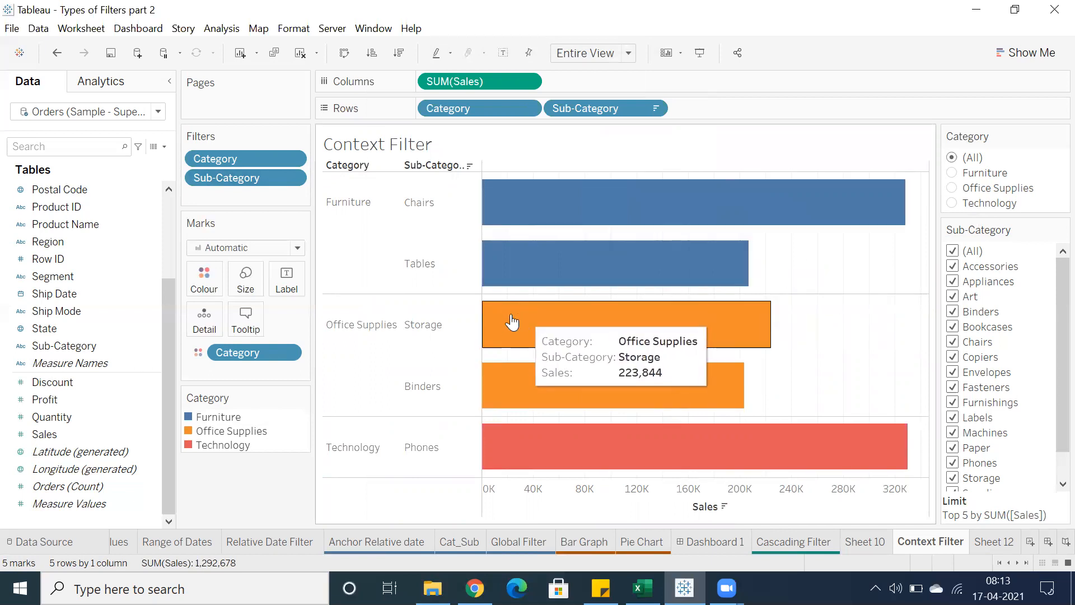
- Edit the Sub-Category filter to keep only the top 3 by sum of Sales
{"action": "left_click", "coordinate": [343, 361]}
{"action": "left_click", "coordinate": [343, 353]}
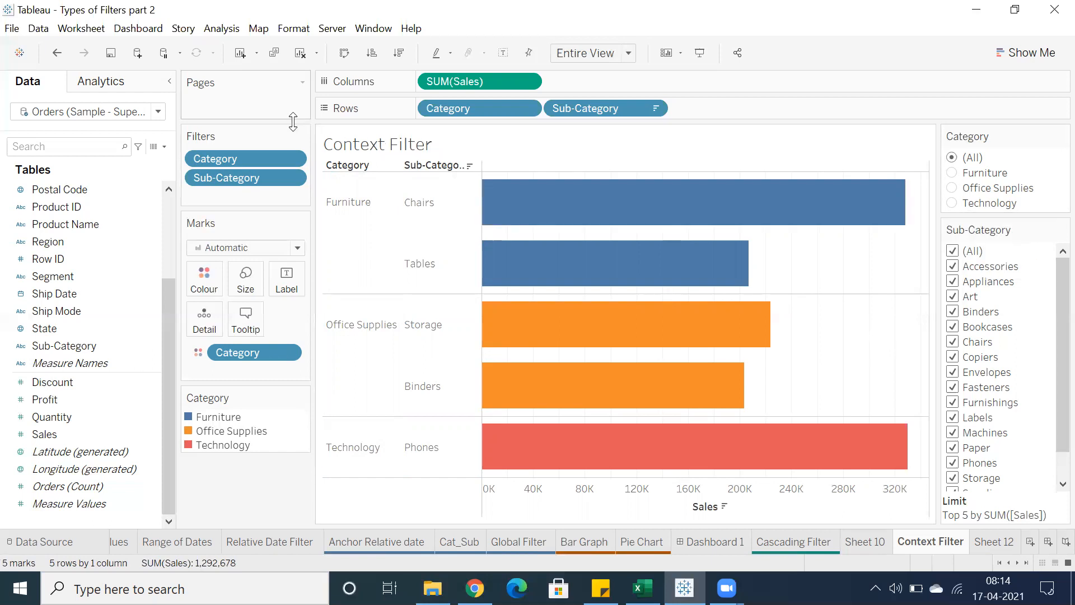
{"action": "right_click", "coordinate": [255, 175]}
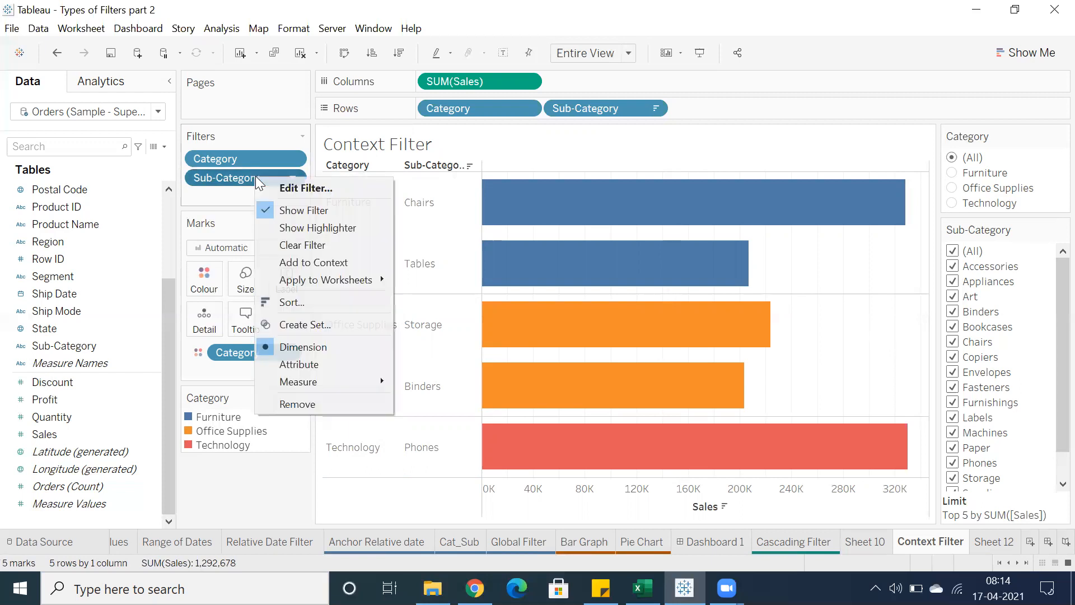
{"action": "left_click", "coordinate": [279, 191]}
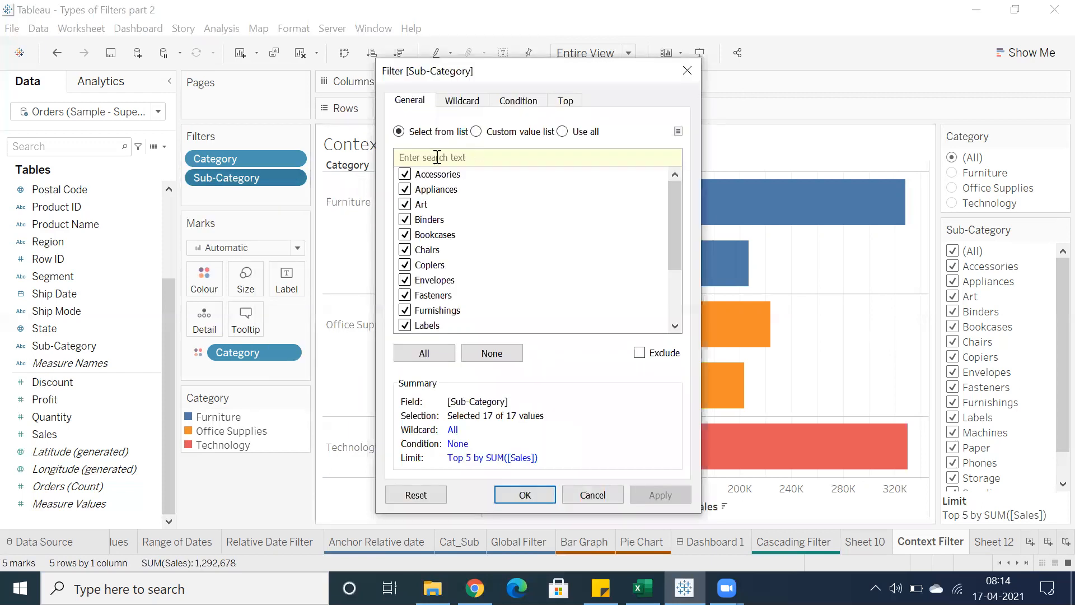
{"action": "left_click", "coordinate": [570, 100]}
{"action": "left_click_drag", "start_coordinate": [495, 155], "coordinate": [461, 152]}
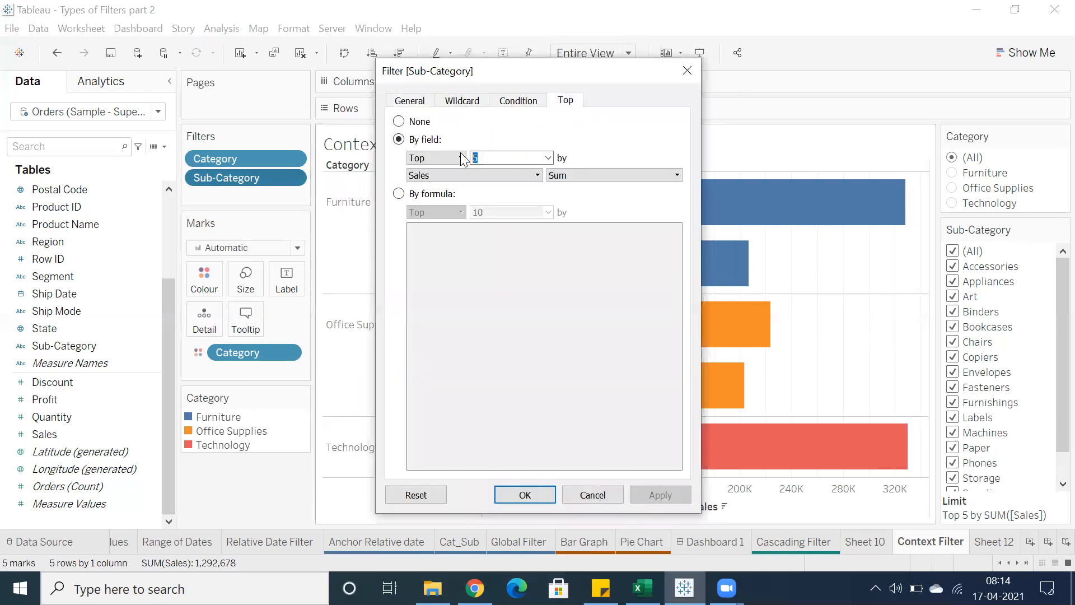
{"action": "type", "text": "3"}
{"action": "left_click", "coordinate": [527, 495]}
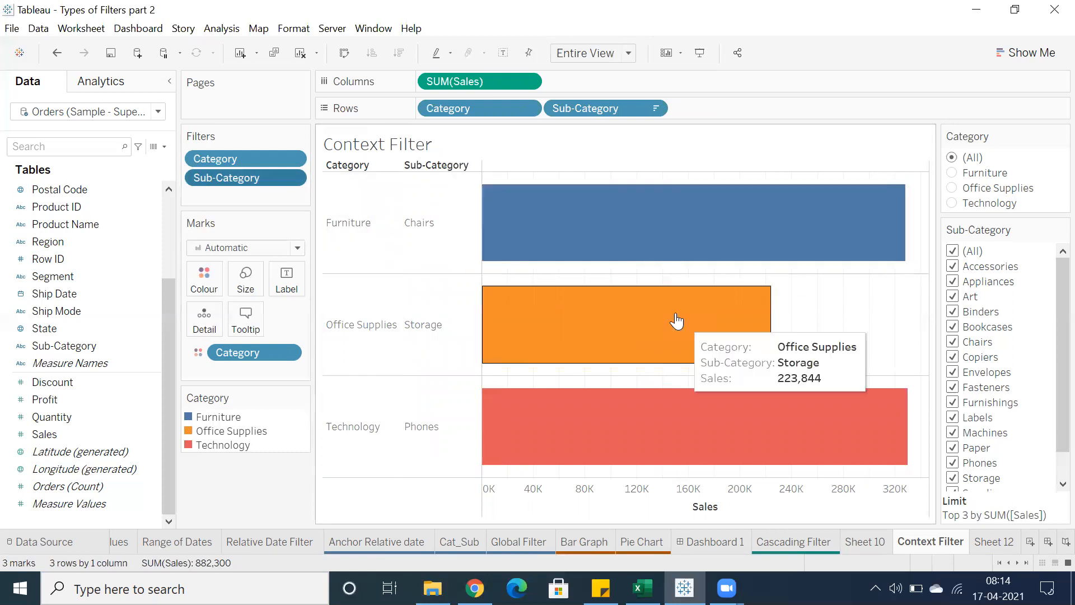
- Highlight the Chairs, Storage and Phones bars one after another and clear the selection
{"action": "left_click", "coordinate": [512, 210]}
{"action": "left_click", "coordinate": [521, 324]}
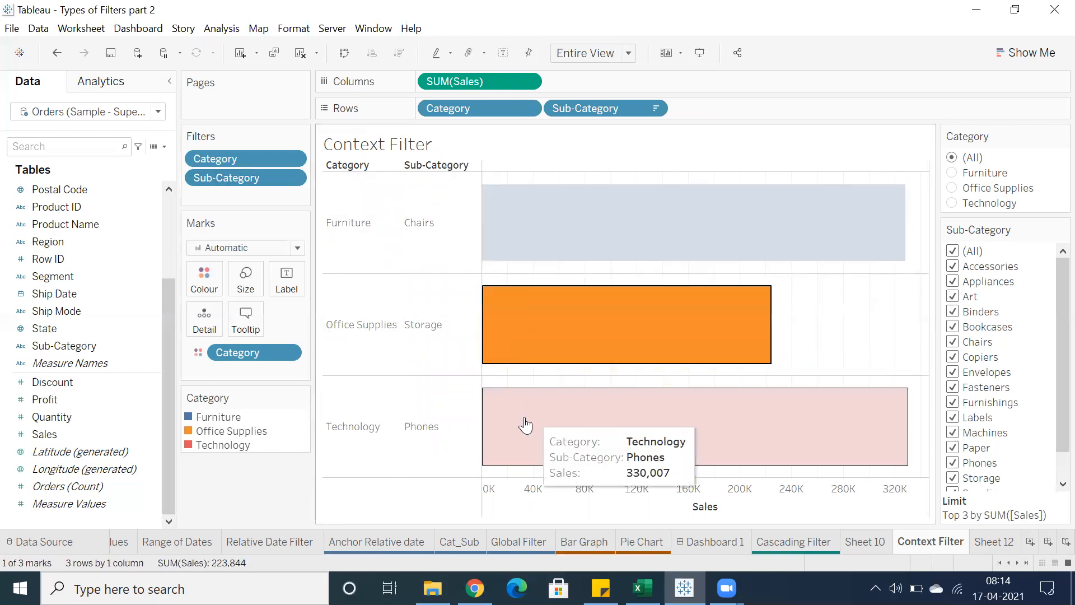
{"action": "left_click", "coordinate": [523, 420]}
{"action": "left_click", "coordinate": [876, 293]}
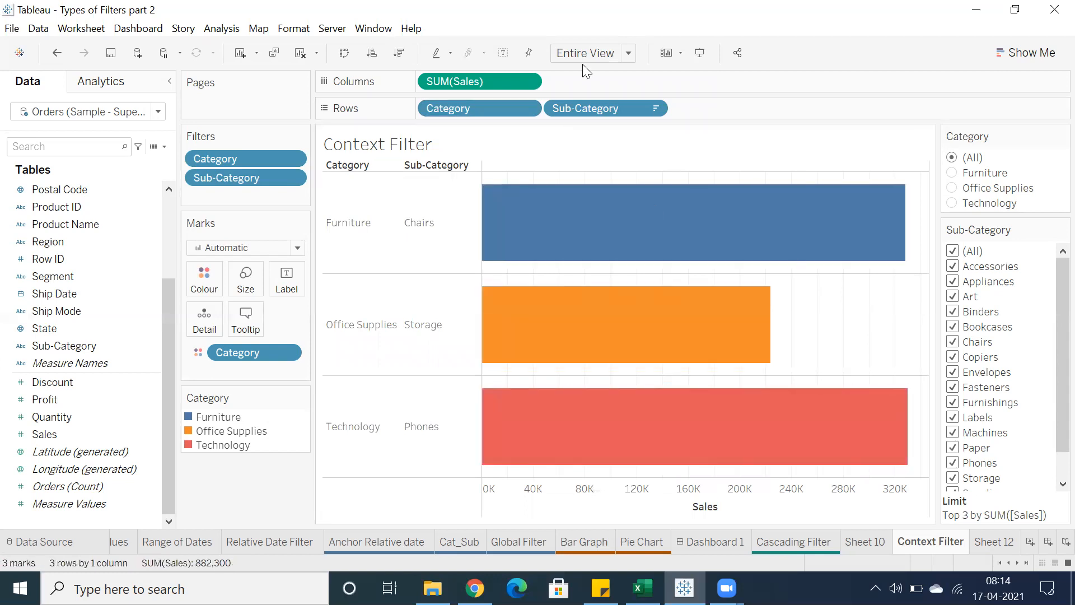
- Filter Category to Furniture, Office Supplies and Technology in turn, and return it to all categories
{"action": "left_click", "coordinate": [953, 173]}
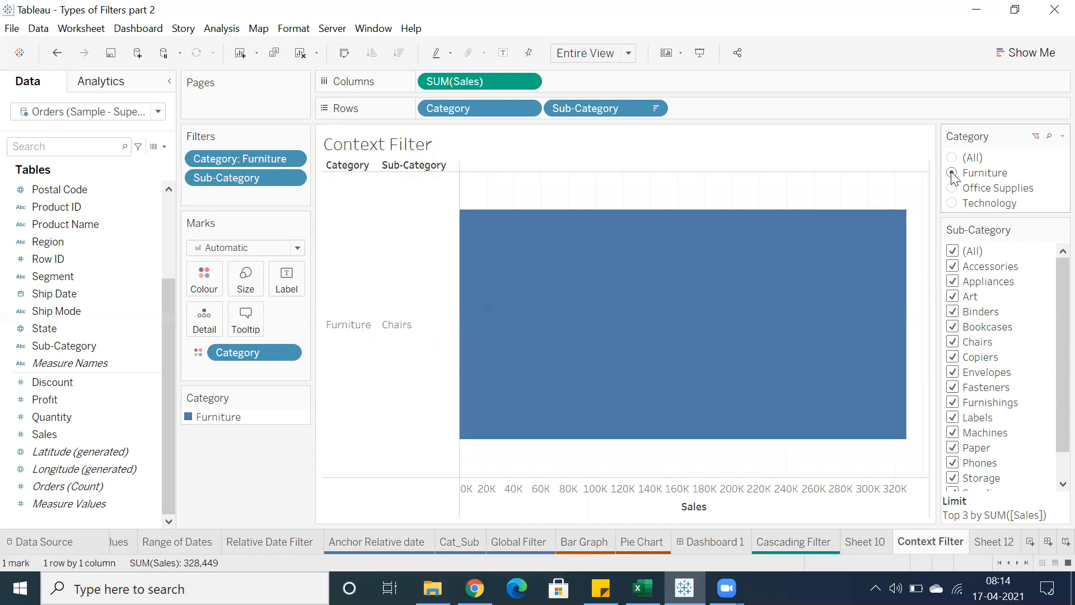
{"action": "left_click", "coordinate": [953, 189]}
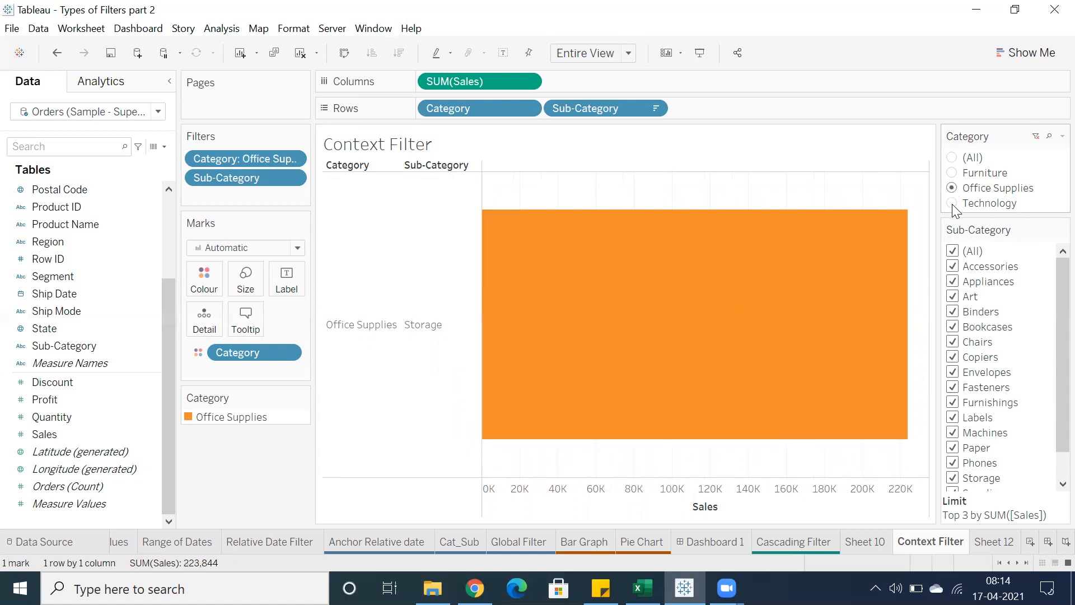
{"action": "left_click", "coordinate": [952, 203]}
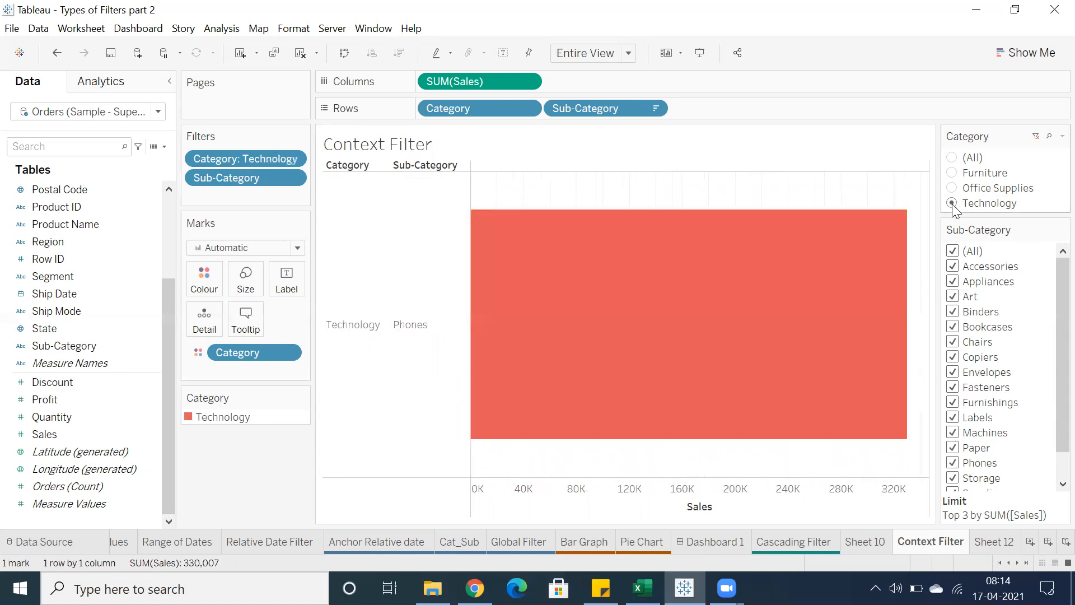
{"action": "left_click", "coordinate": [952, 157]}
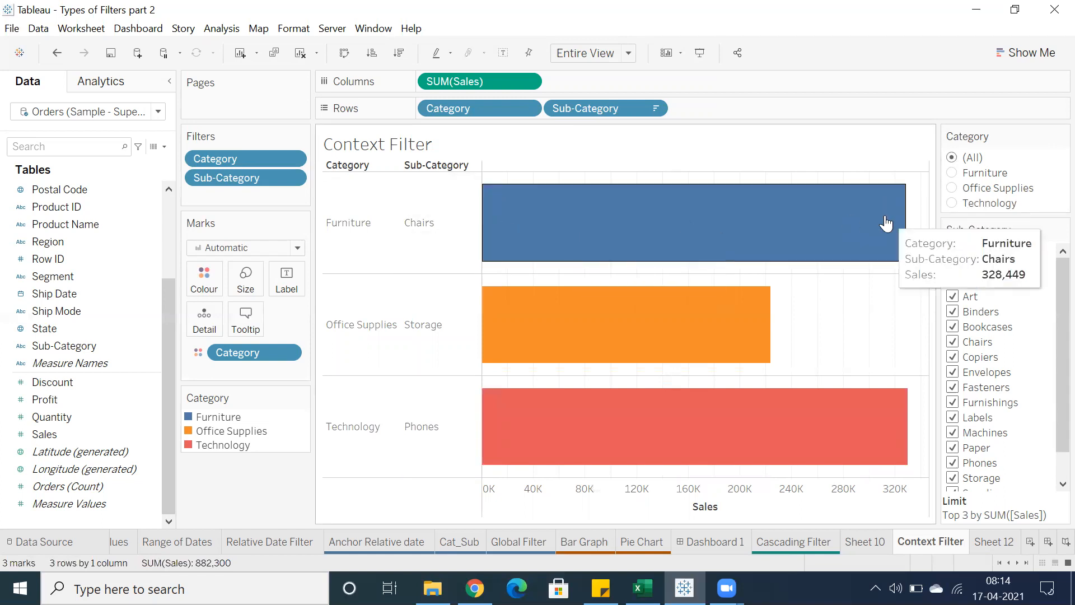
- View Furniture and Office Supplies through the Category filter again, restore all categories, and sweep across the three bars
{"action": "left_click", "coordinate": [955, 173]}
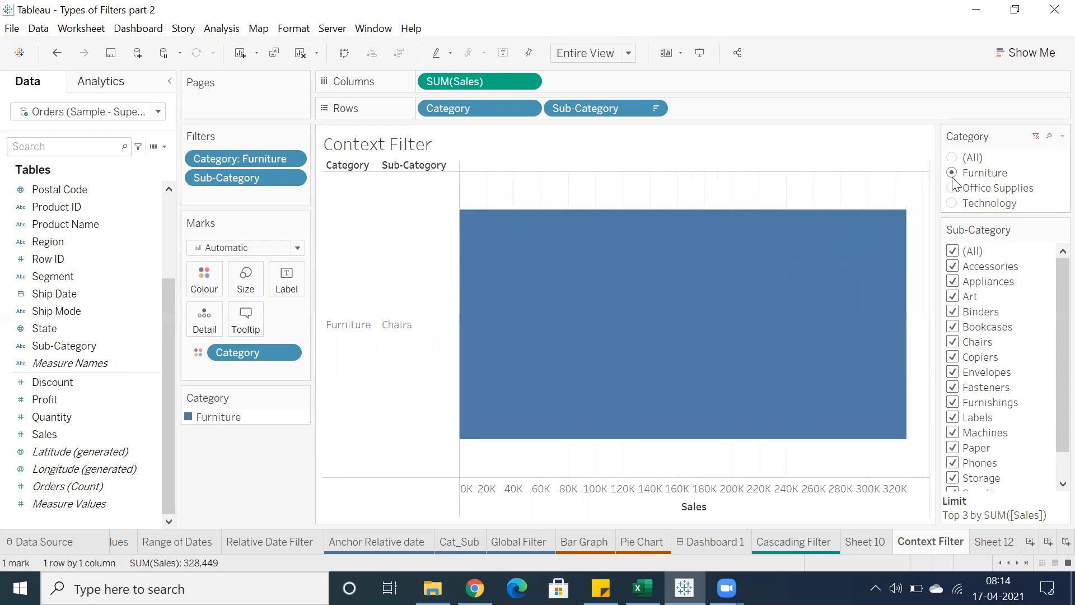
{"action": "left_click", "coordinate": [954, 188]}
{"action": "left_click", "coordinate": [954, 159]}
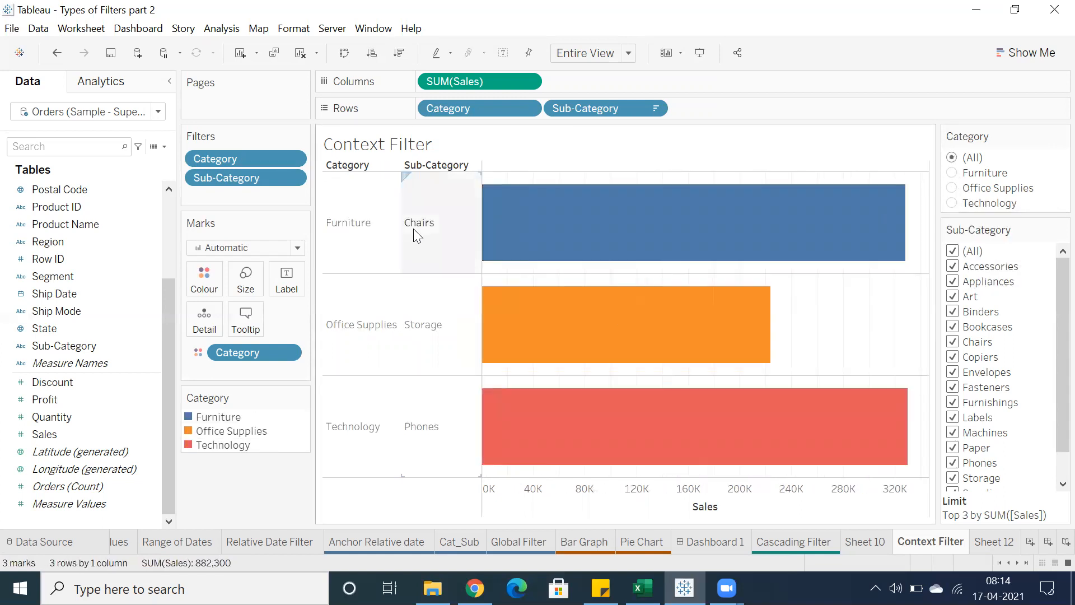
{"action": "left_click_drag", "start_coordinate": [525, 207], "coordinate": [728, 412]}
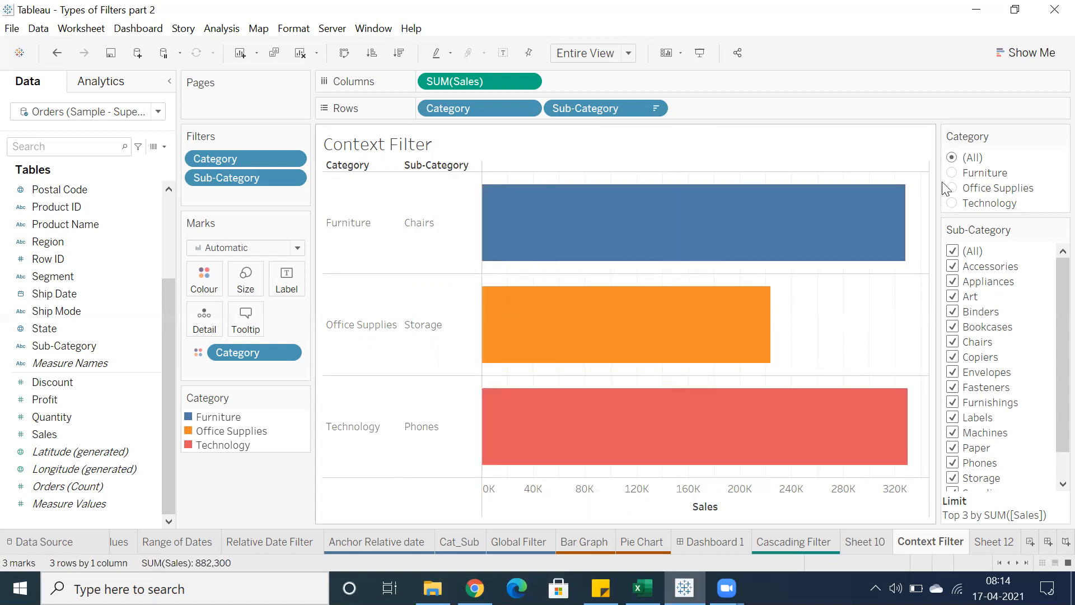
- Check the top limit in the Sub-Category filter settings and close them without changes
{"action": "right_click", "coordinate": [258, 189]}
{"action": "left_click", "coordinate": [304, 194]}
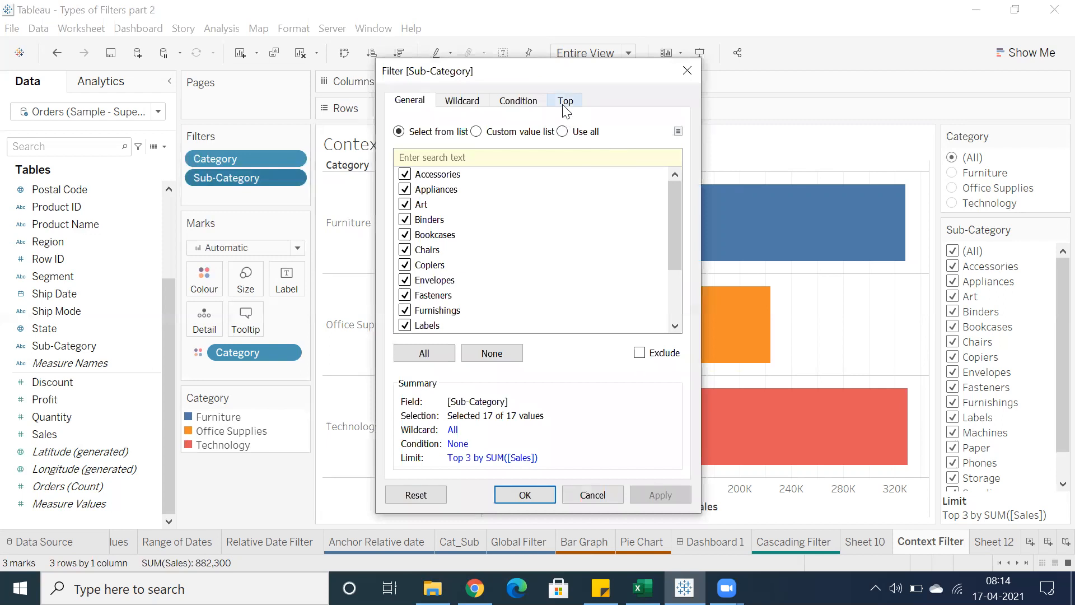
{"action": "left_click", "coordinate": [565, 101]}
{"action": "left_click", "coordinate": [599, 495]}
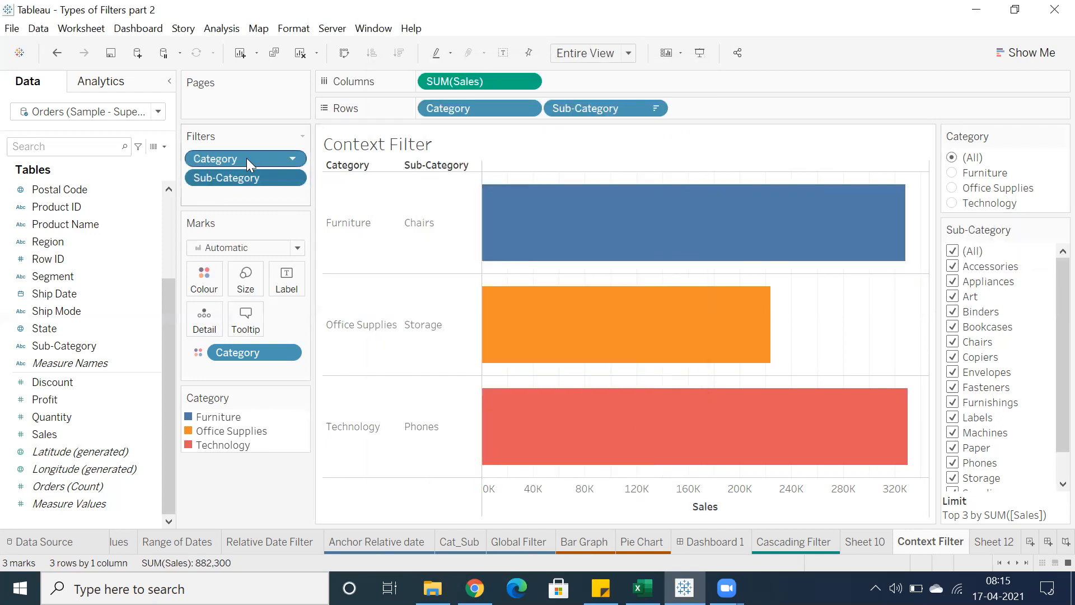
- Set the Category filter to Furniture and add it to context
{"action": "left_click", "coordinate": [952, 173]}
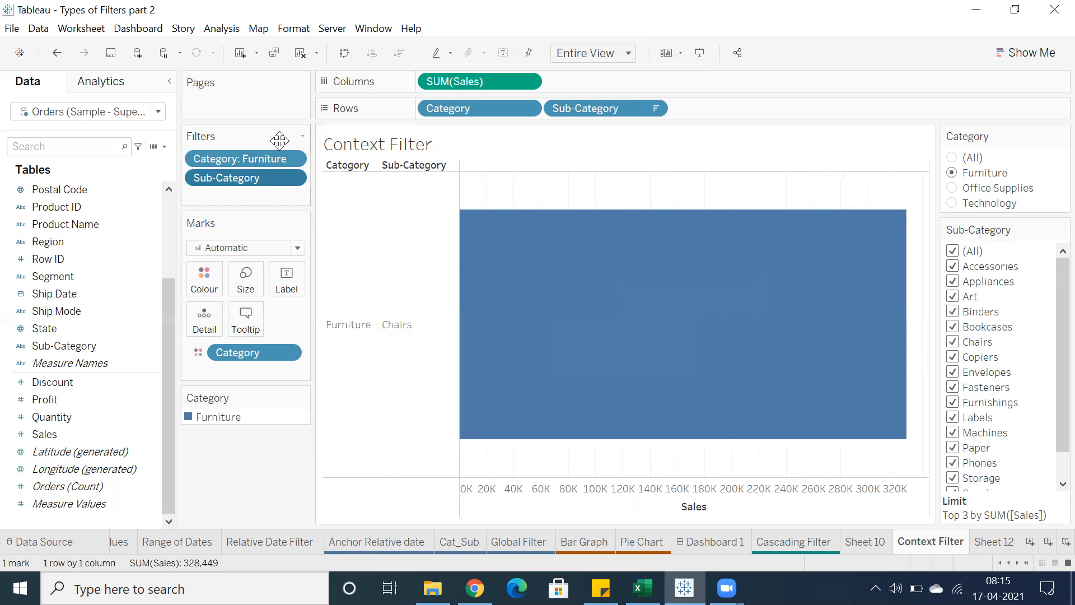
{"action": "right_click", "coordinate": [283, 160]}
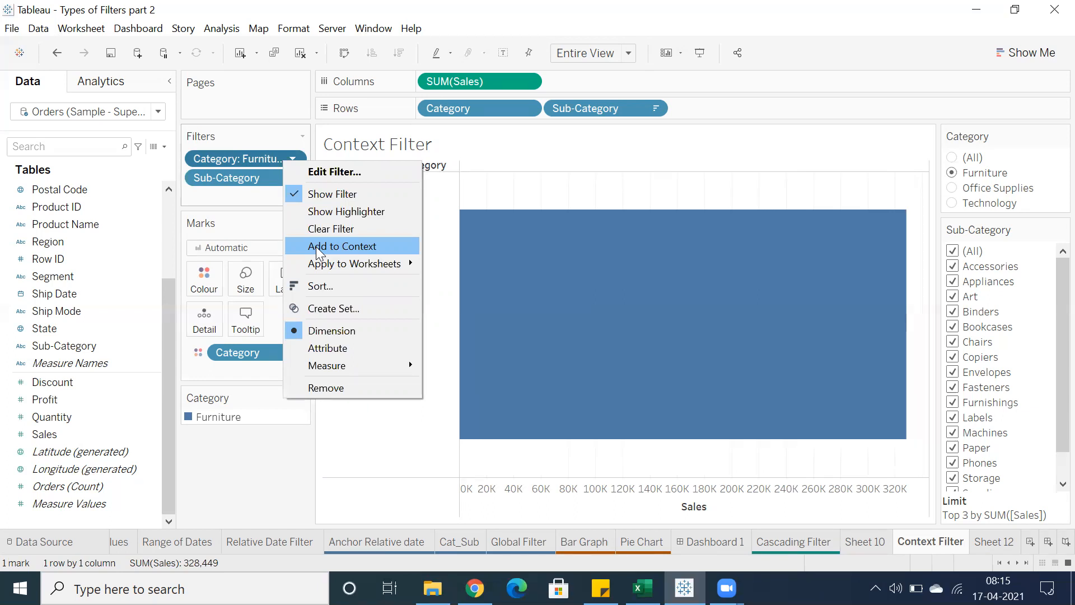
{"action": "left_click", "coordinate": [316, 248]}
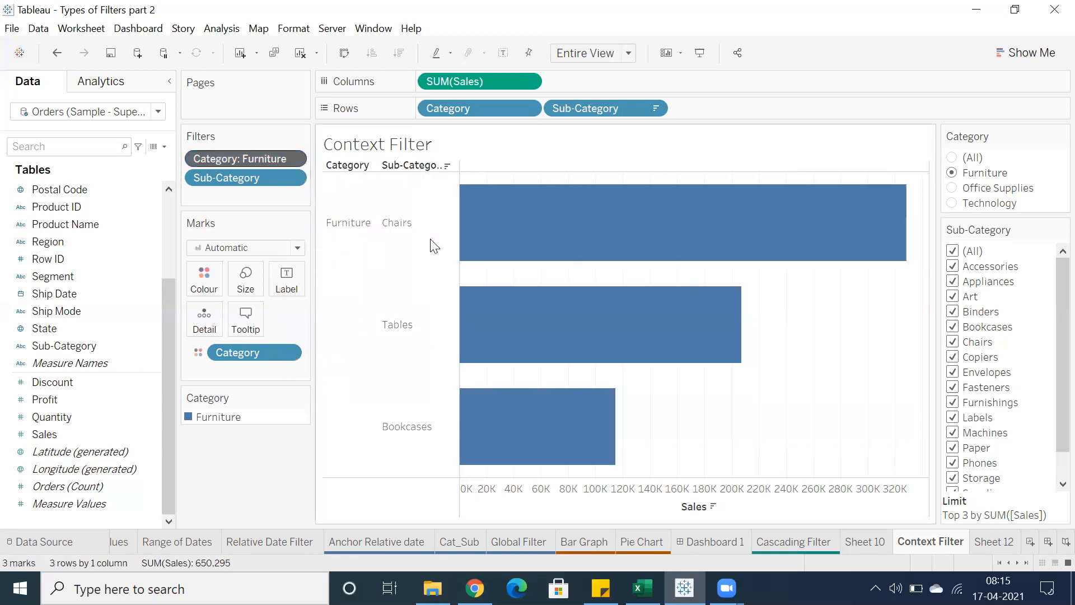
- Highlight the Chairs, Tables and Bookcases bars together and clear the selection
{"action": "left_click_drag", "start_coordinate": [485, 219], "coordinate": [626, 465]}
{"action": "left_click", "coordinate": [796, 348]}
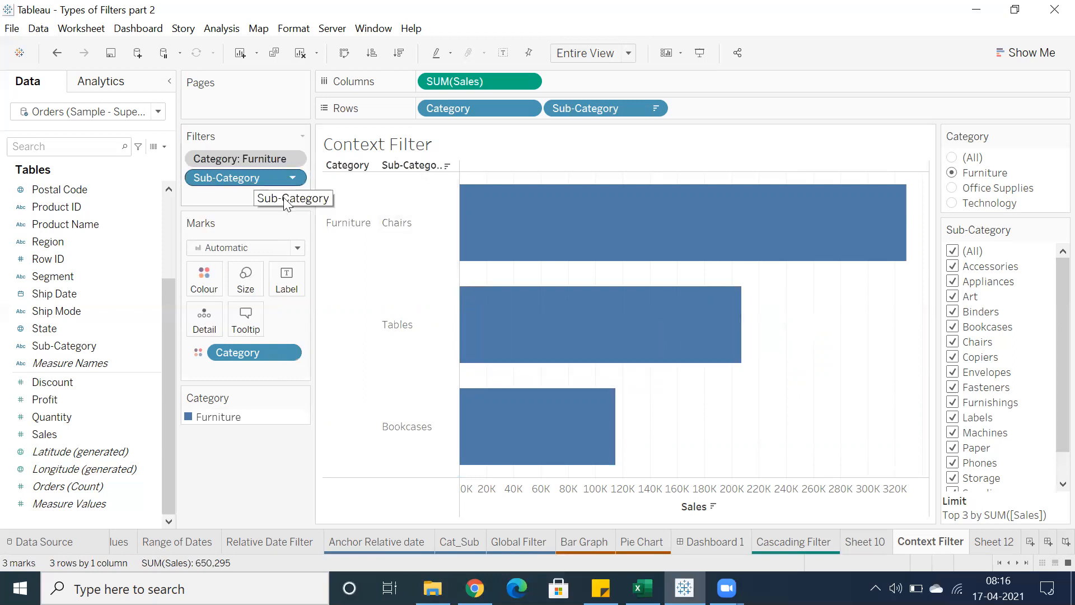
{"action": "left_click_drag", "start_coordinate": [510, 206], "coordinate": [574, 440]}
{"action": "left_click", "coordinate": [542, 173]}
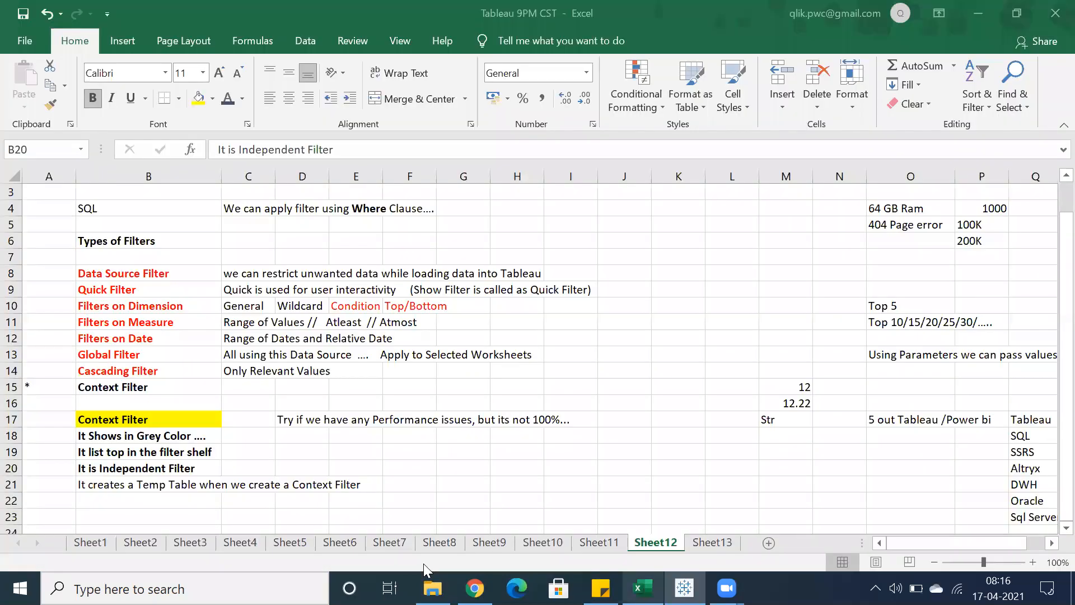
- Switch to Excel to view the Context Filter notes on Sheet12, and return to Tableau
{"action": "left_click", "coordinate": [643, 588]}
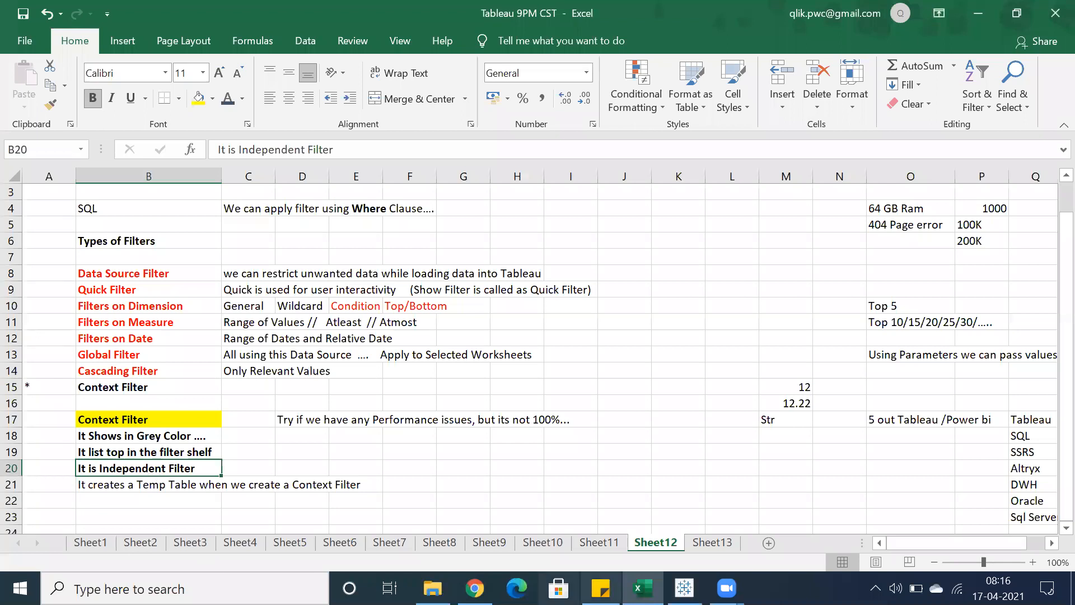
{"action": "left_click", "coordinate": [685, 588]}
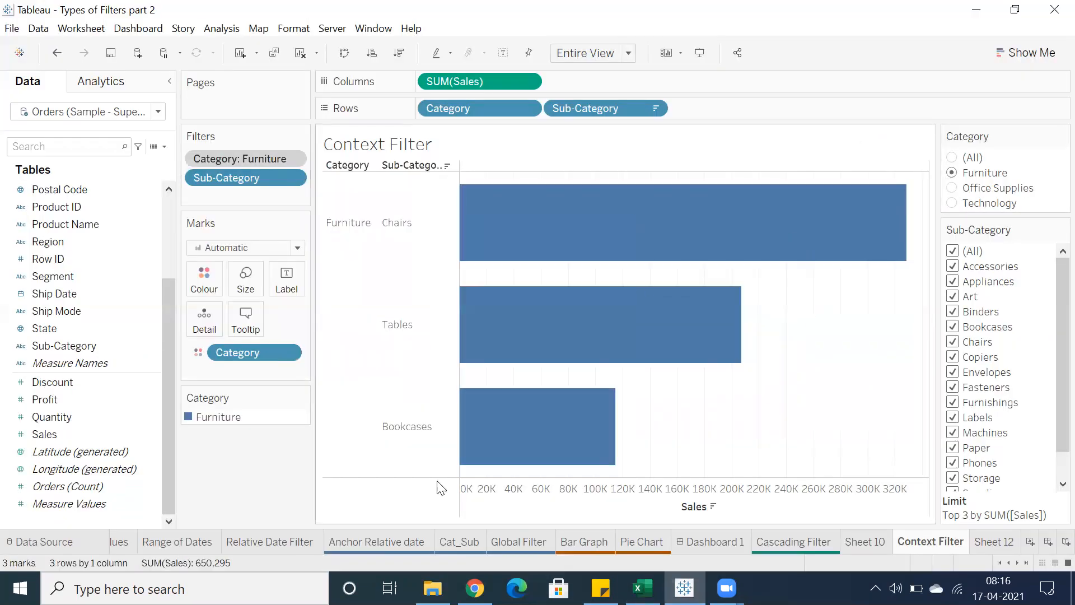
- Review the Sub-Category filter's top limit with Category in context, cancel the dialog, and inspect the Tables bar
{"action": "right_click", "coordinate": [255, 181]}
{"action": "left_click", "coordinate": [283, 192]}
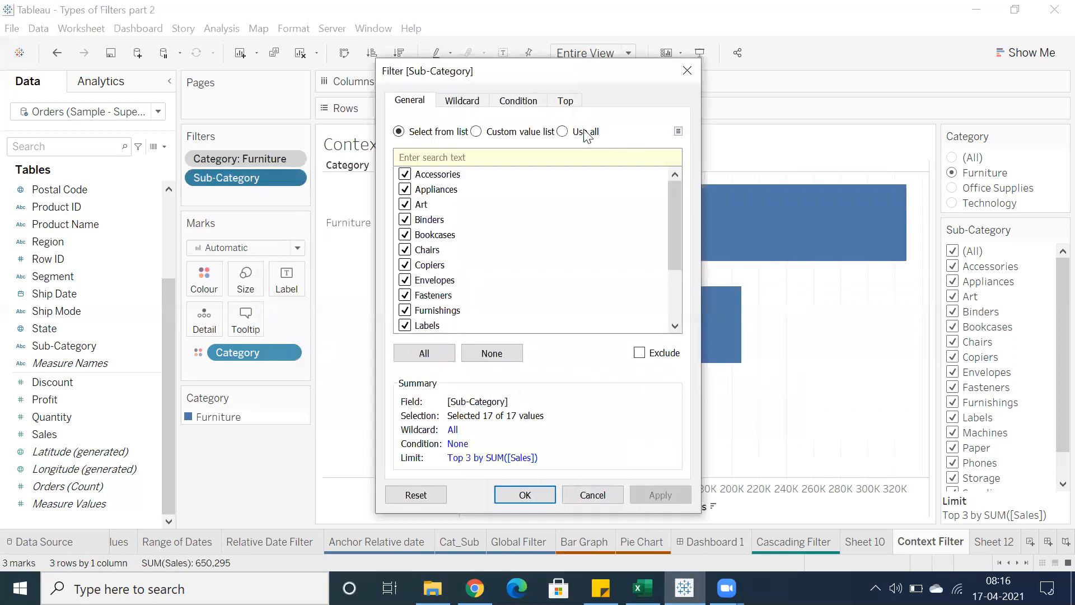
{"action": "left_click", "coordinate": [566, 101]}
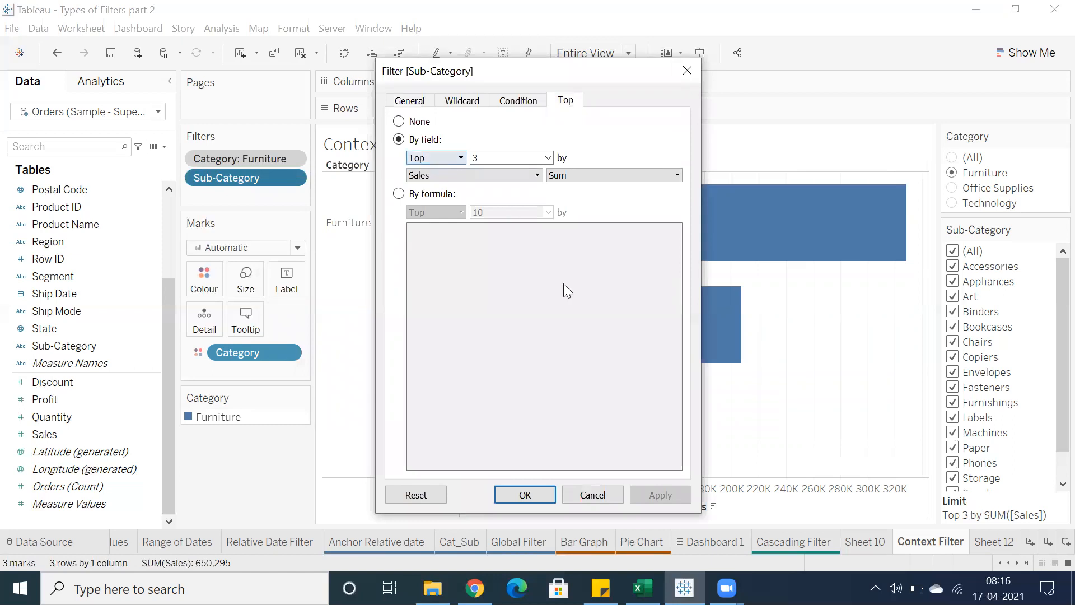
{"action": "left_click", "coordinate": [611, 494]}
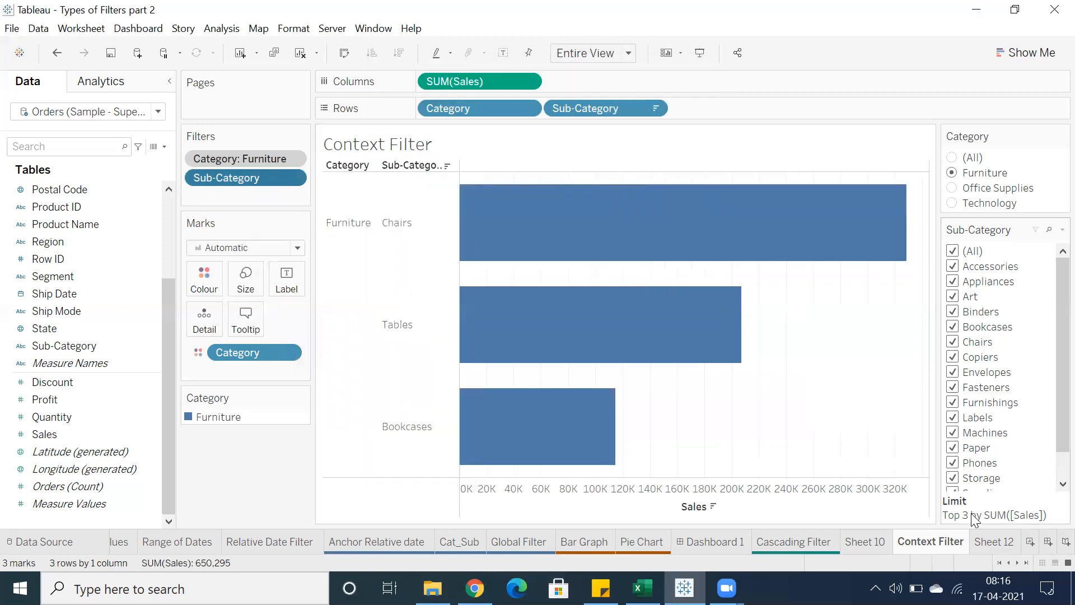
{"action": "left_click", "coordinate": [714, 363]}
{"action": "left_click", "coordinate": [715, 363]}
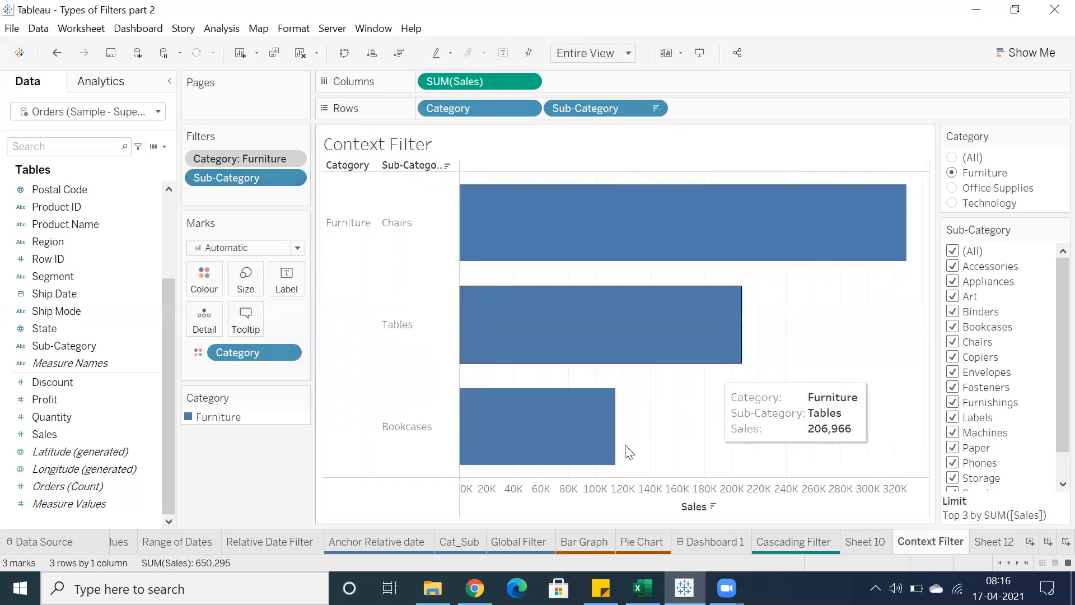
- Remove the Furniture Category filter from context and switch it to Office Supplies
{"action": "right_click", "coordinate": [254, 160]}
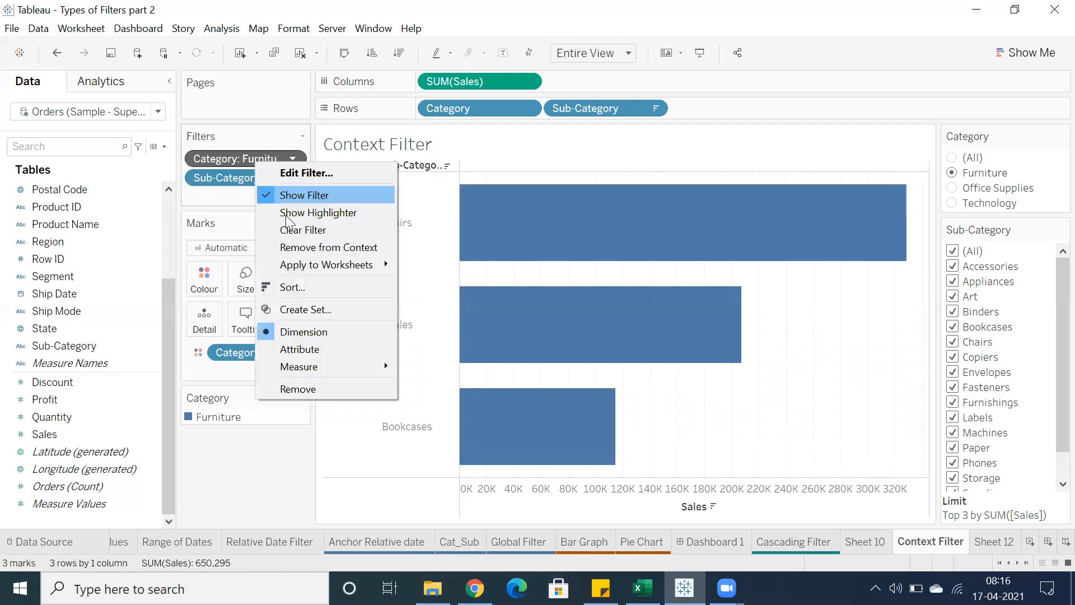
{"action": "left_click", "coordinate": [294, 247]}
{"action": "left_click", "coordinate": [954, 191]}
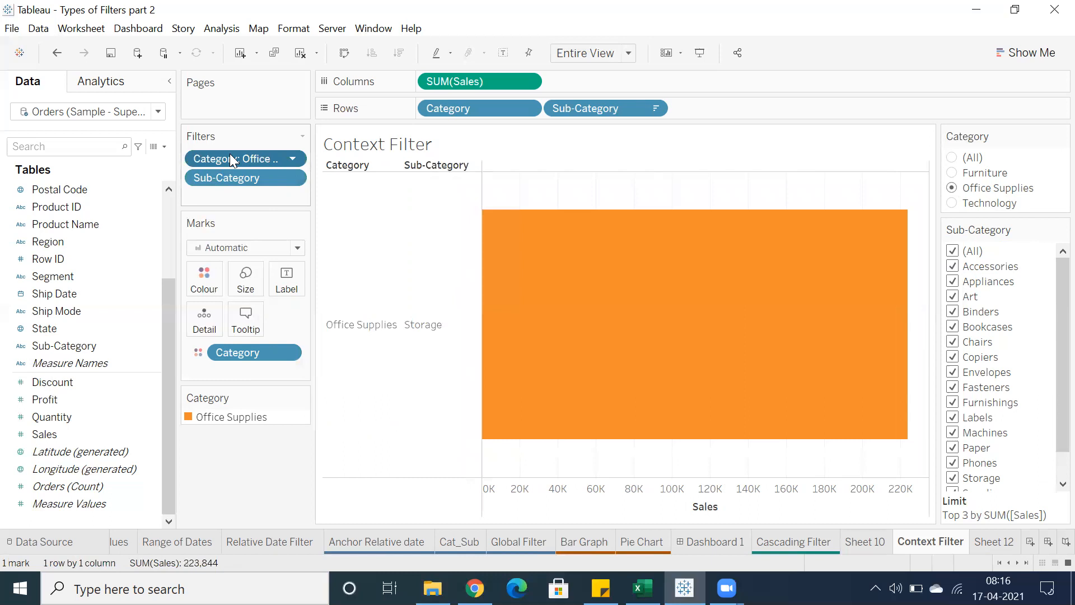
- Add the Office Supplies Category filter to context and highlight its Storage, Binders and Appliances bars
{"action": "right_click", "coordinate": [233, 161]}
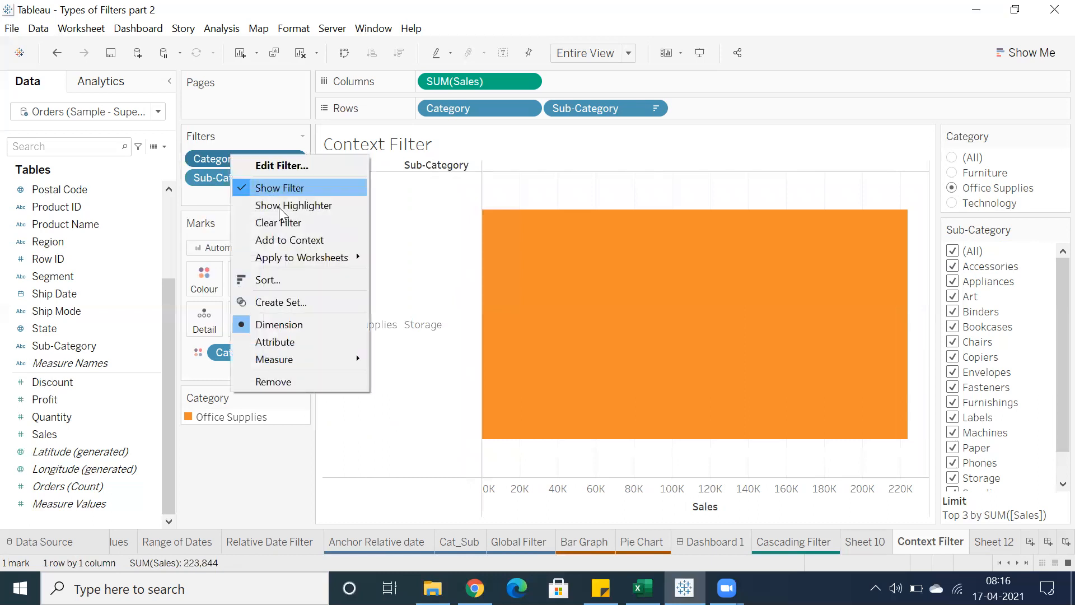
{"action": "left_click", "coordinate": [286, 241]}
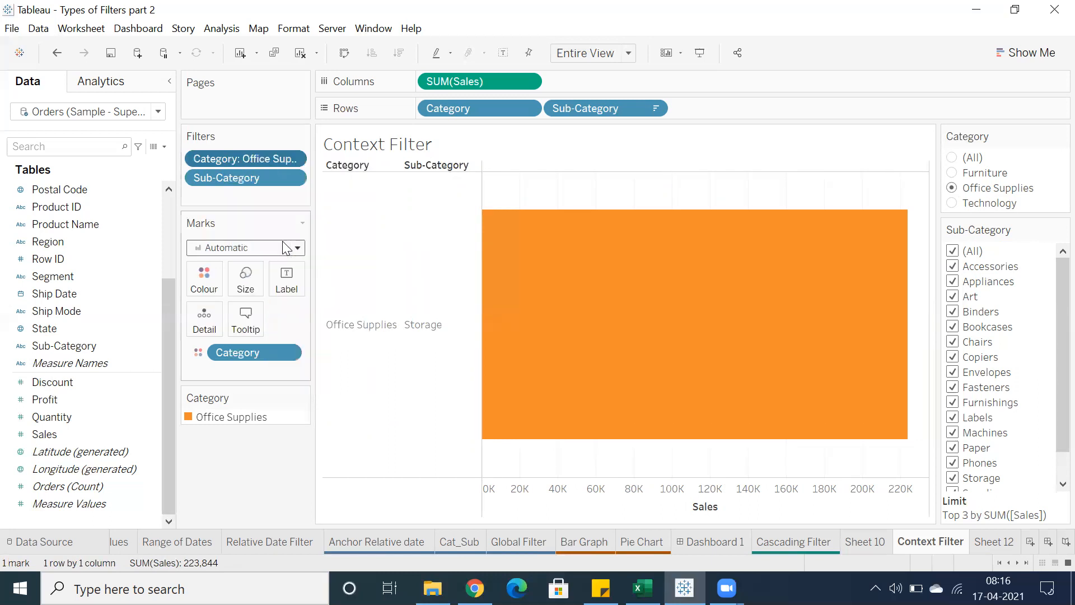
{"action": "left_click_drag", "start_coordinate": [559, 196], "coordinate": [662, 443]}
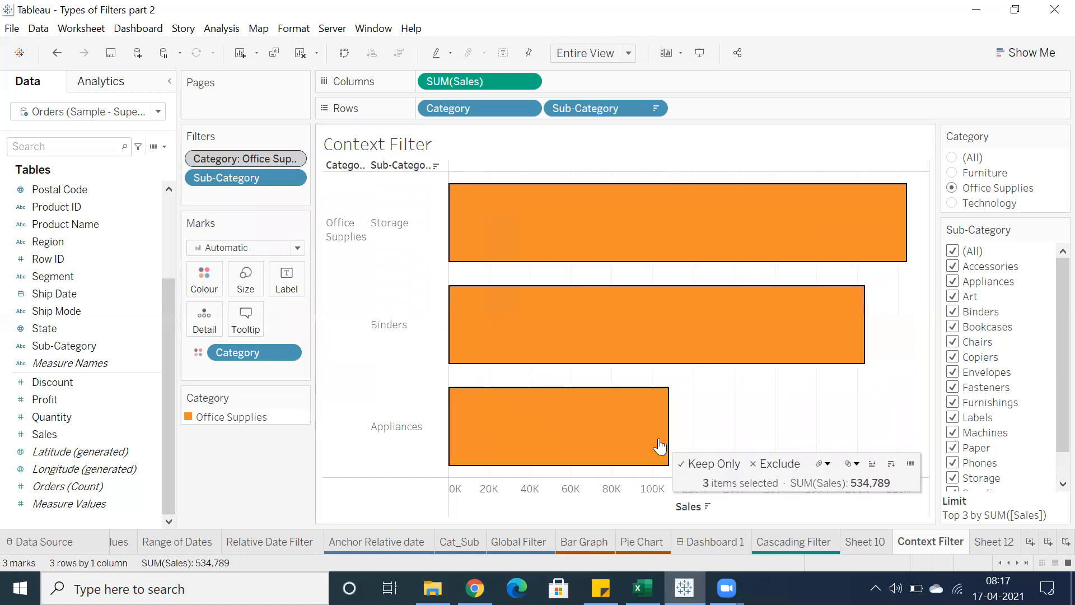
{"action": "left_click", "coordinate": [752, 407]}
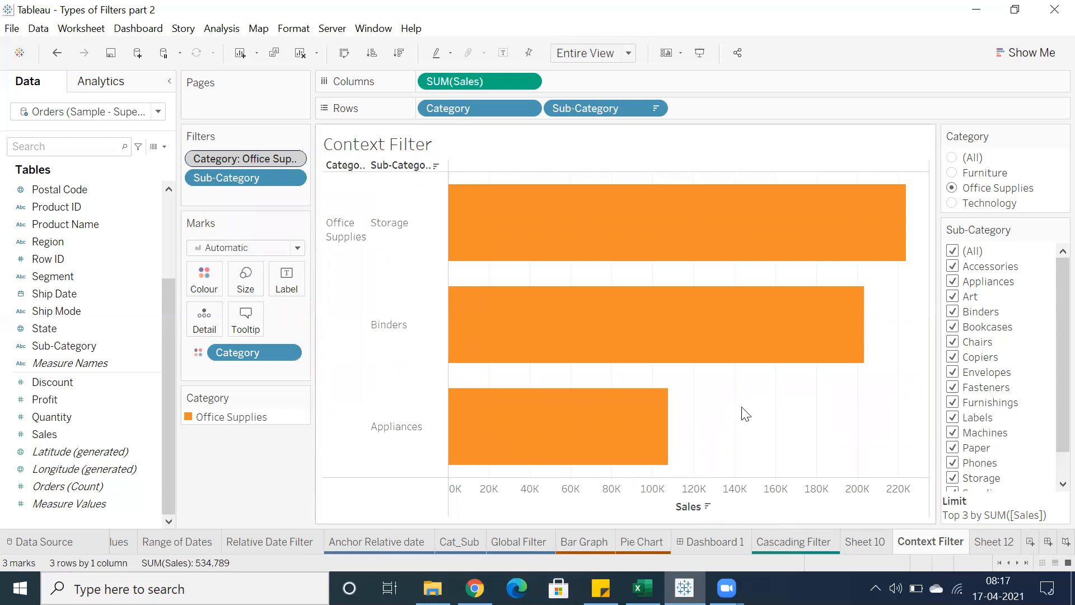
{"action": "mouse_move", "coordinate": [499, 247]}
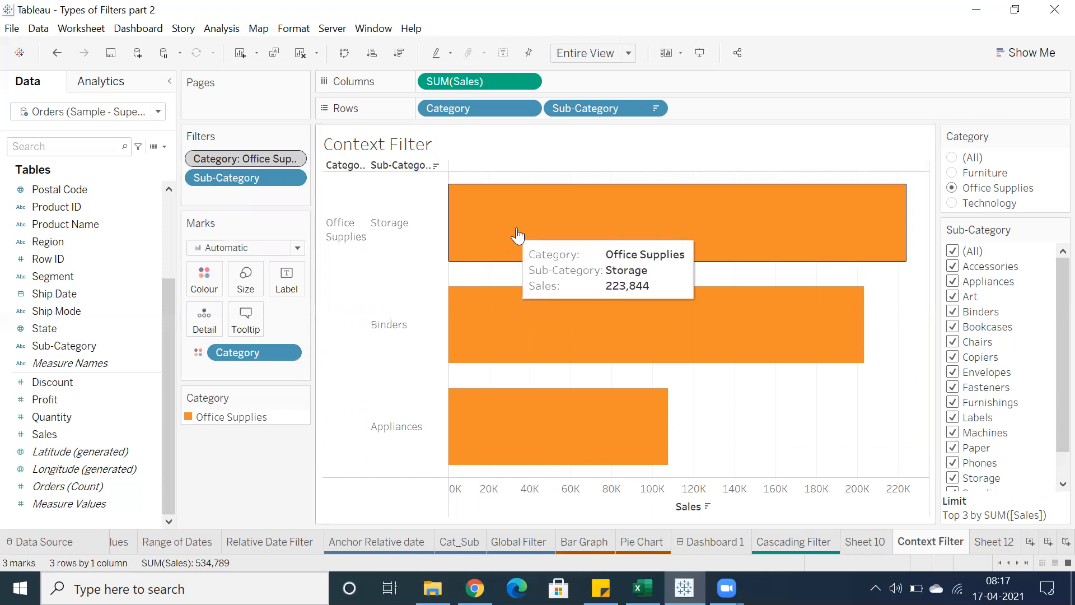
- Switch the Category filter to Technology and remove it from context
{"action": "left_click", "coordinate": [952, 203]}
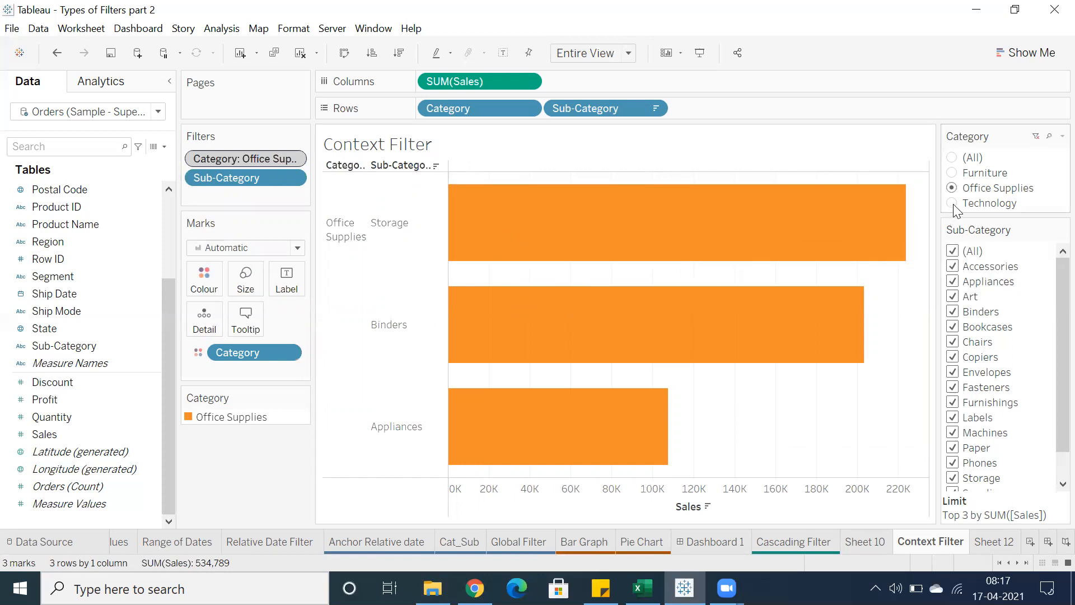
{"action": "right_click", "coordinate": [249, 166]}
{"action": "left_click", "coordinate": [297, 238]}
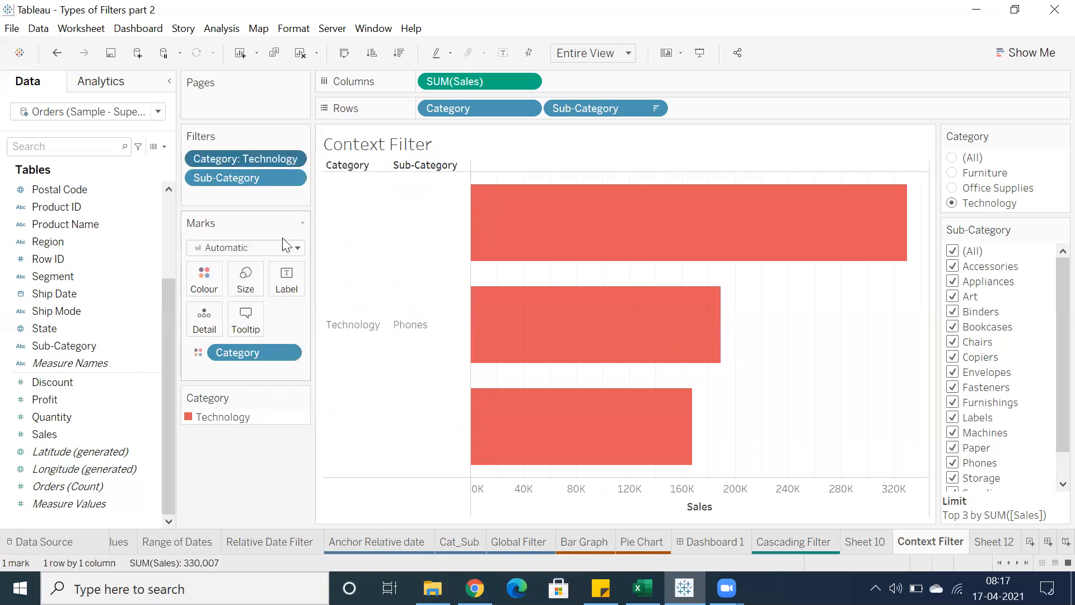
- Show all categories and highlight the Chairs, Storage and Phones bars one by one to compare them
{"action": "left_click", "coordinate": [952, 158]}
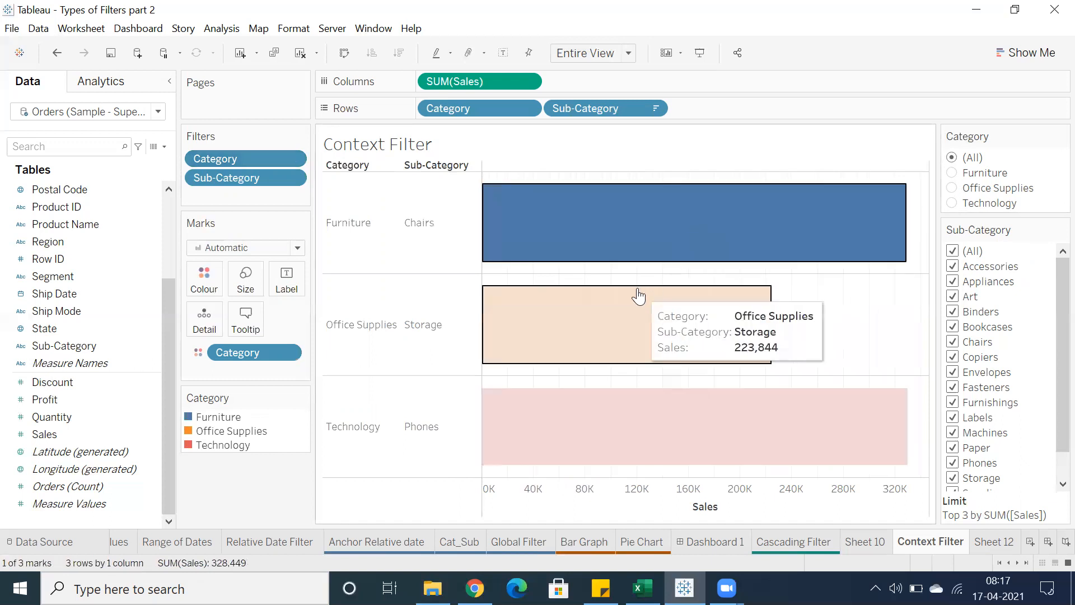
{"action": "left_click", "coordinate": [782, 309]}
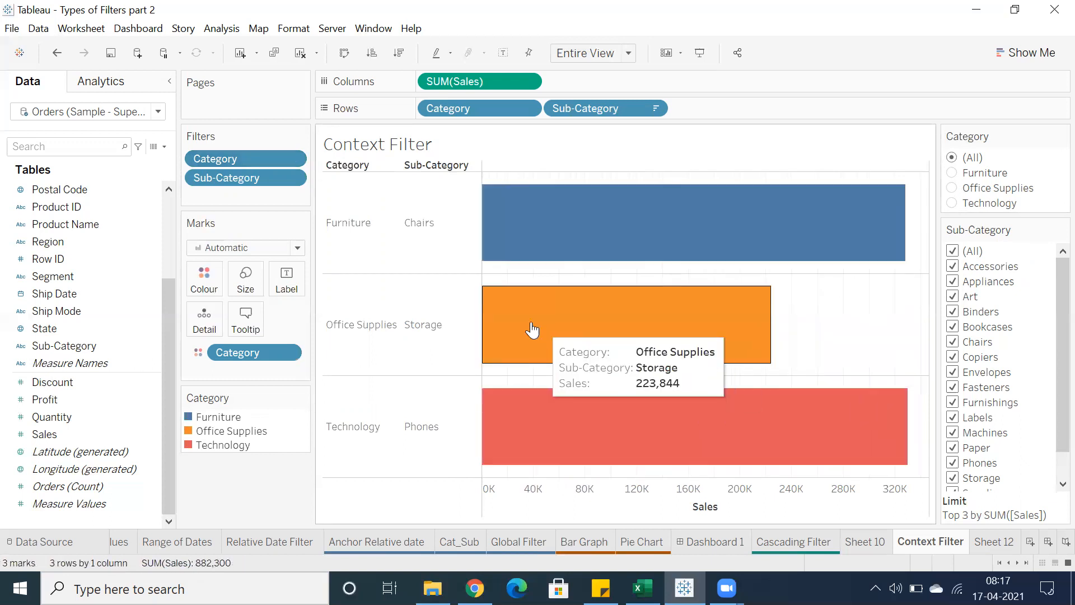
{"action": "left_click", "coordinate": [613, 247]}
{"action": "left_click", "coordinate": [595, 312]}
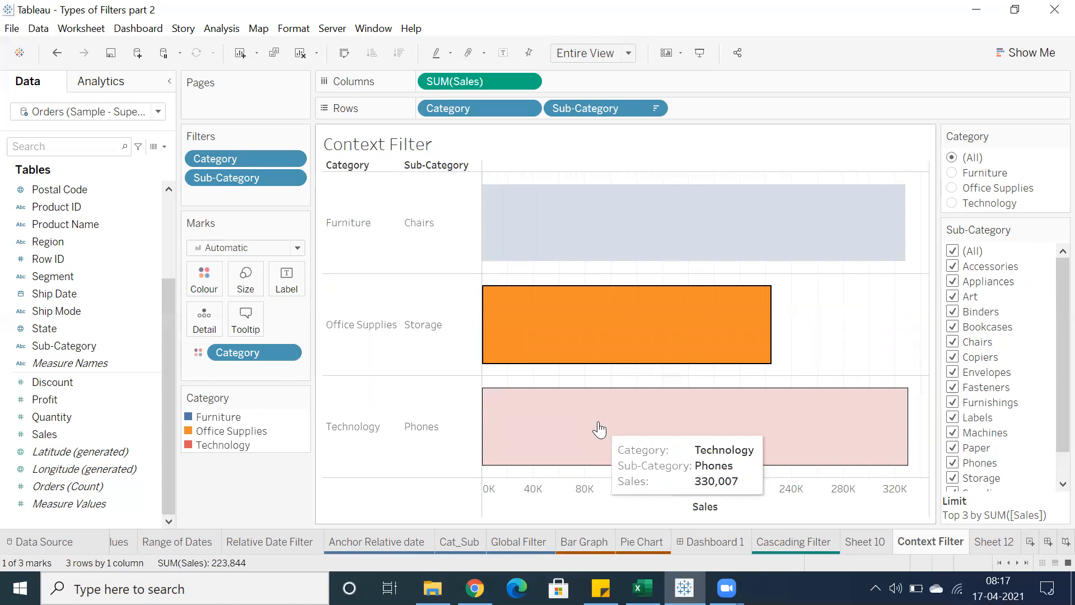
{"action": "left_click", "coordinate": [651, 401]}
{"action": "left_click", "coordinate": [816, 332]}
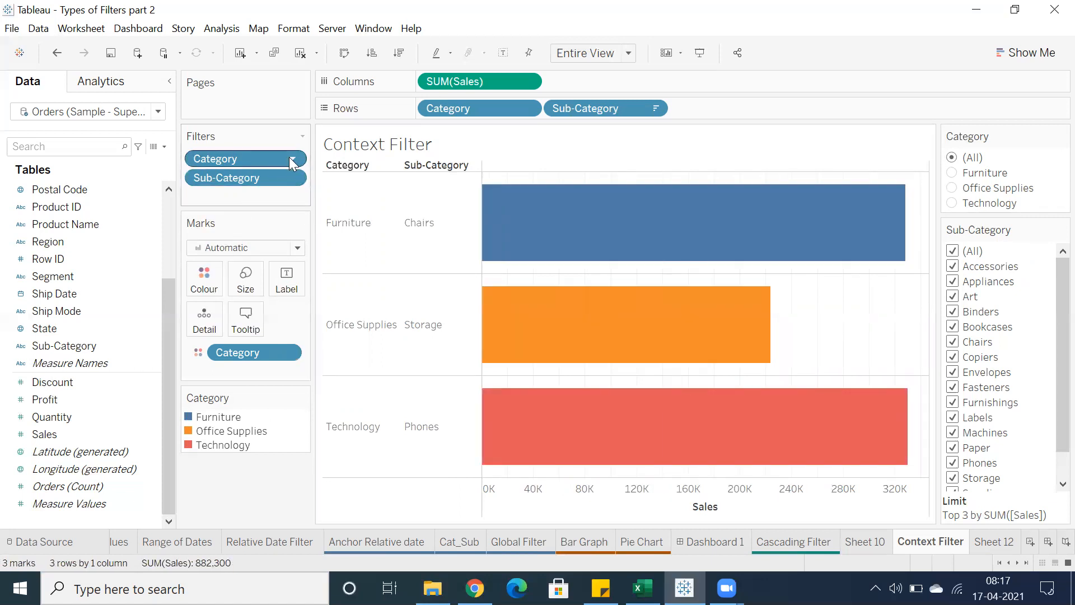
- Switch the Category filter to Furniture, add it to context, and highlight the Chairs, Tables and Bookcases bars
{"action": "left_click", "coordinate": [952, 172]}
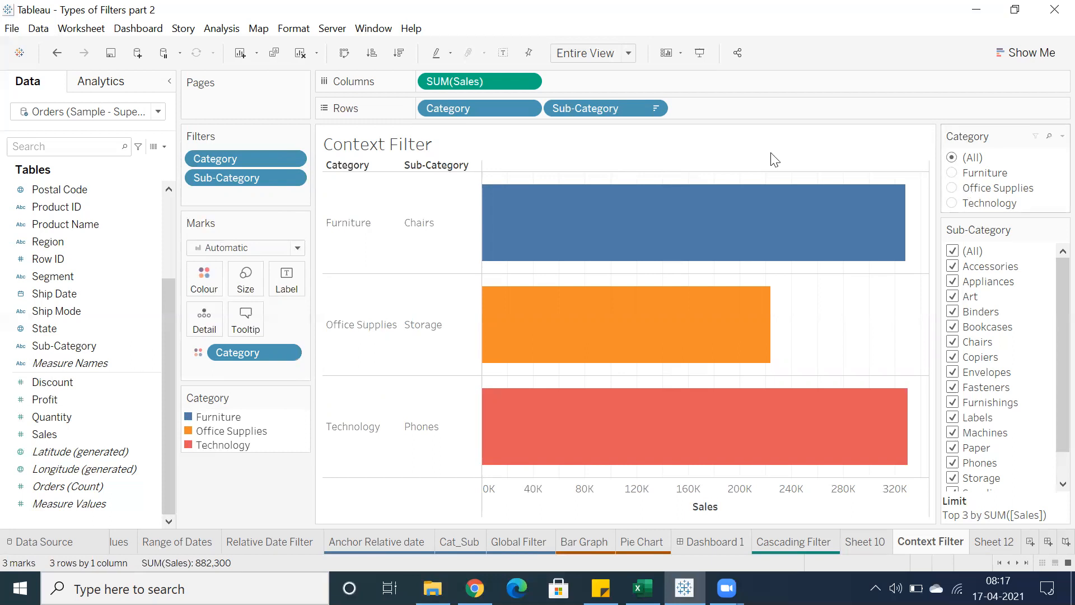
{"action": "right_click", "coordinate": [258, 158]}
{"action": "left_click", "coordinate": [301, 244]}
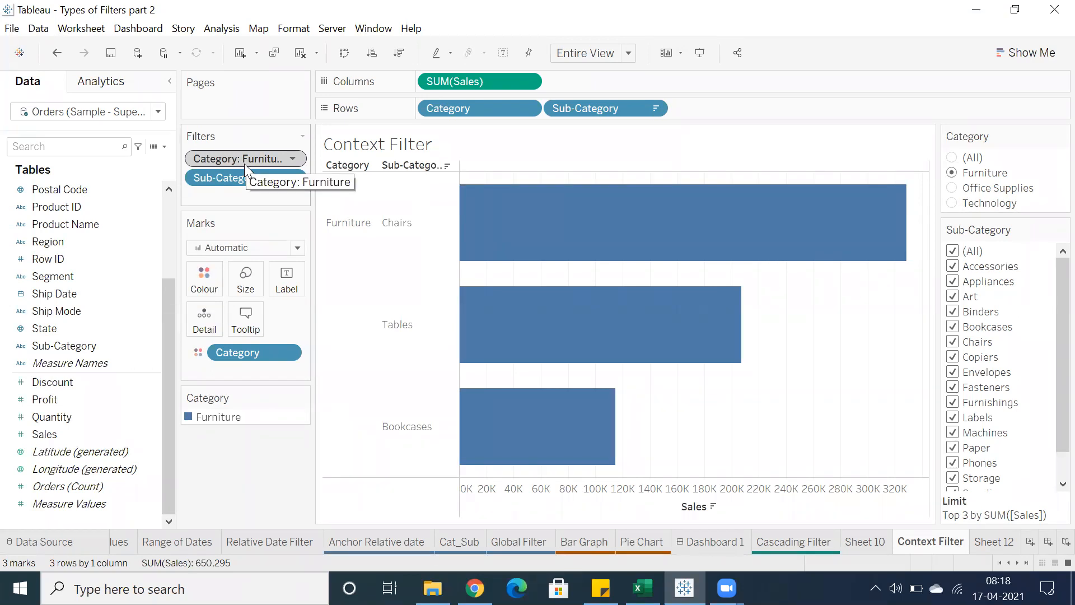
{"action": "mouse_move", "coordinate": [499, 224]}
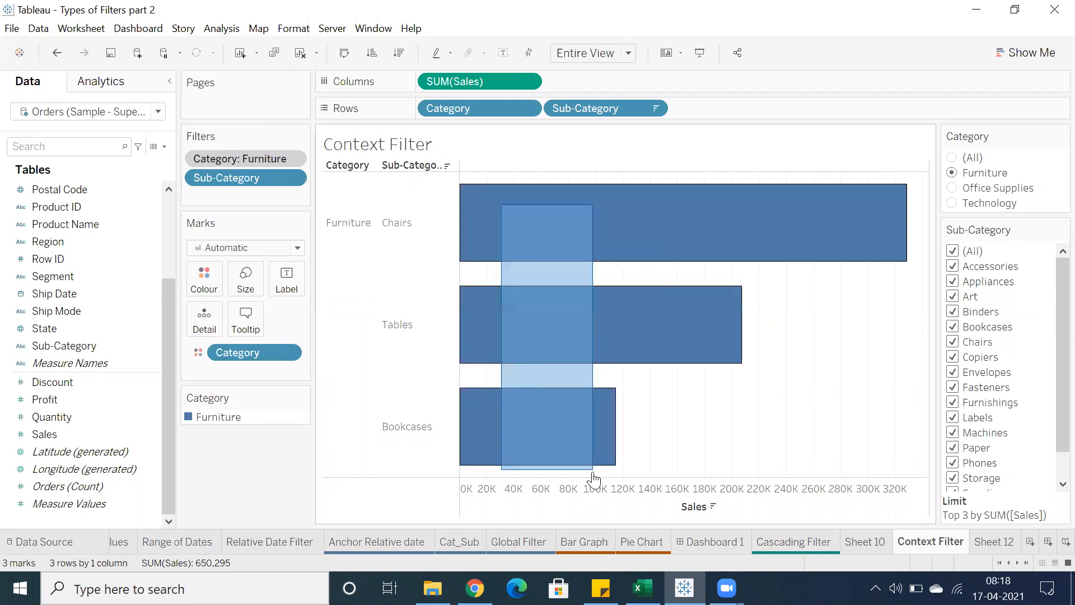
- Add the Sub-Category filter to context alongside Category and inspect the Chairs bar
{"action": "right_click", "coordinate": [239, 180]}
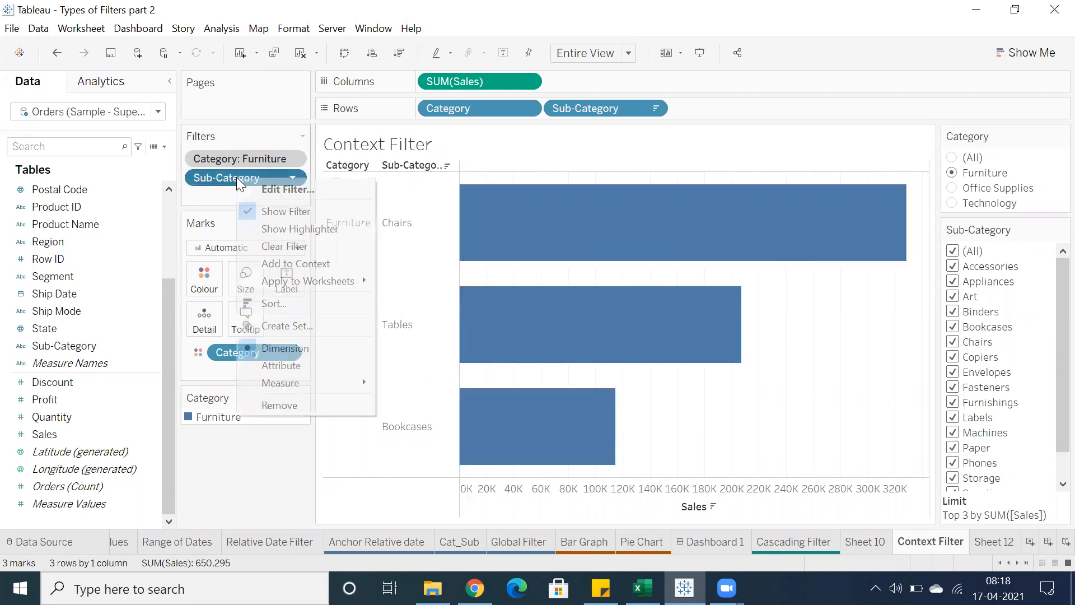
{"action": "left_click", "coordinate": [272, 264]}
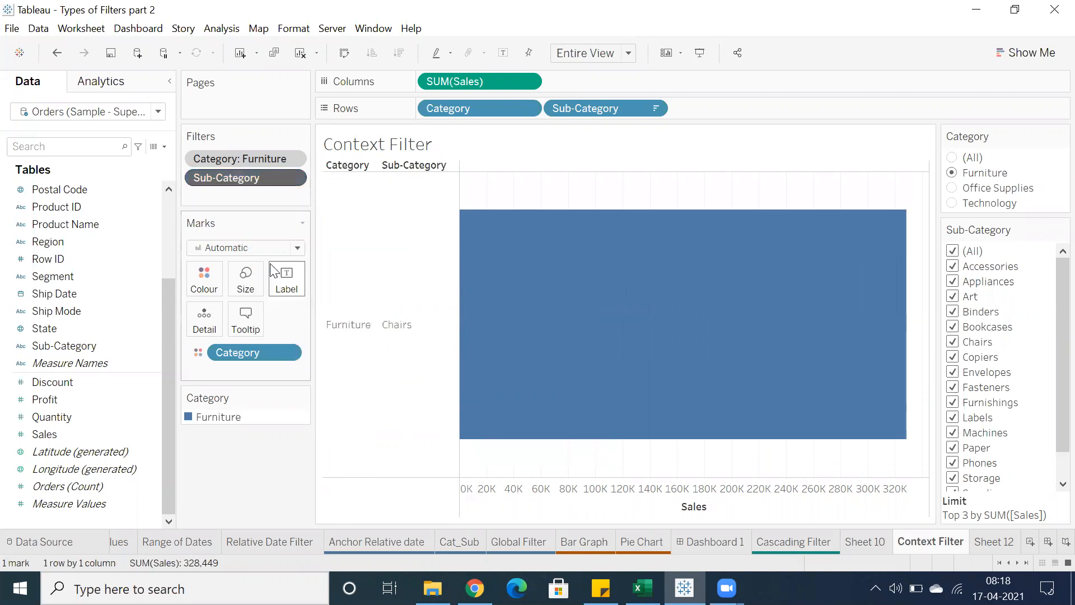
{"action": "left_click", "coordinate": [527, 212]}
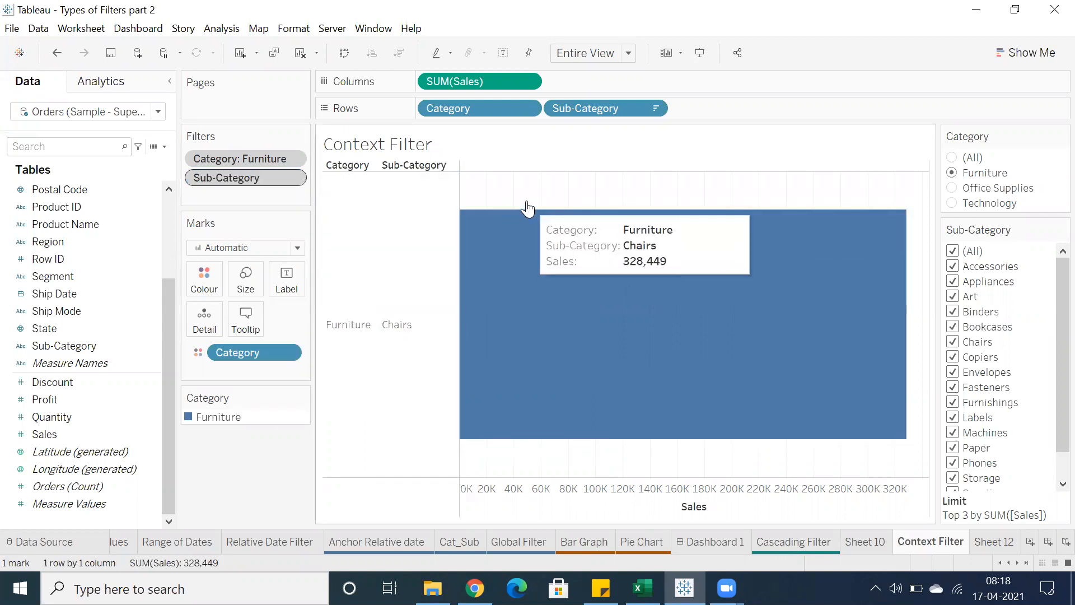
- With both filters in context, view all categories and each of Furniture, Office Supplies and Technology
{"action": "left_click", "coordinate": [953, 158]}
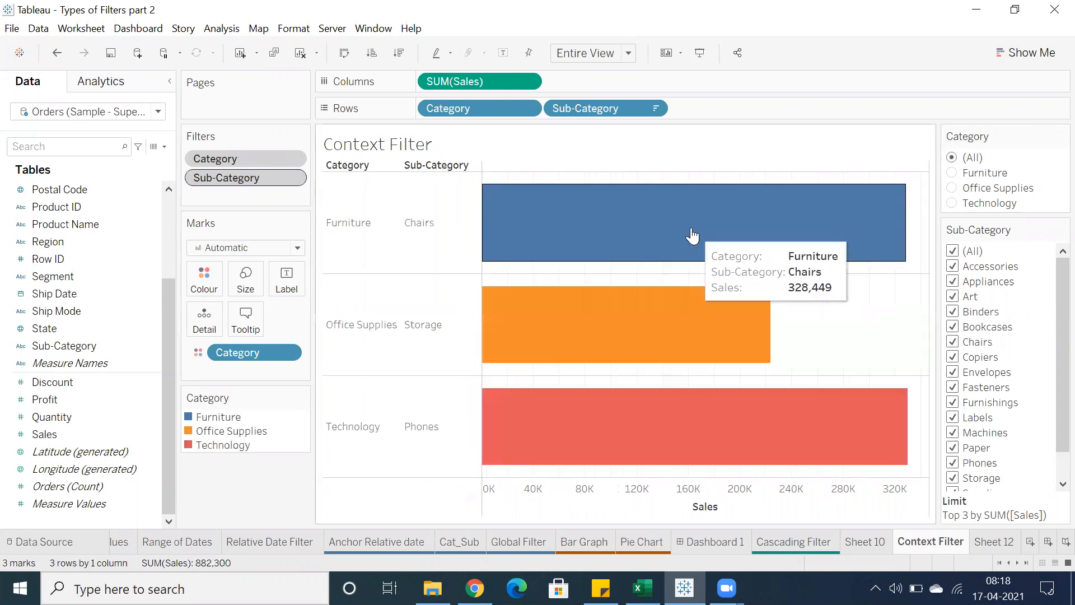
{"action": "left_click", "coordinate": [829, 331]}
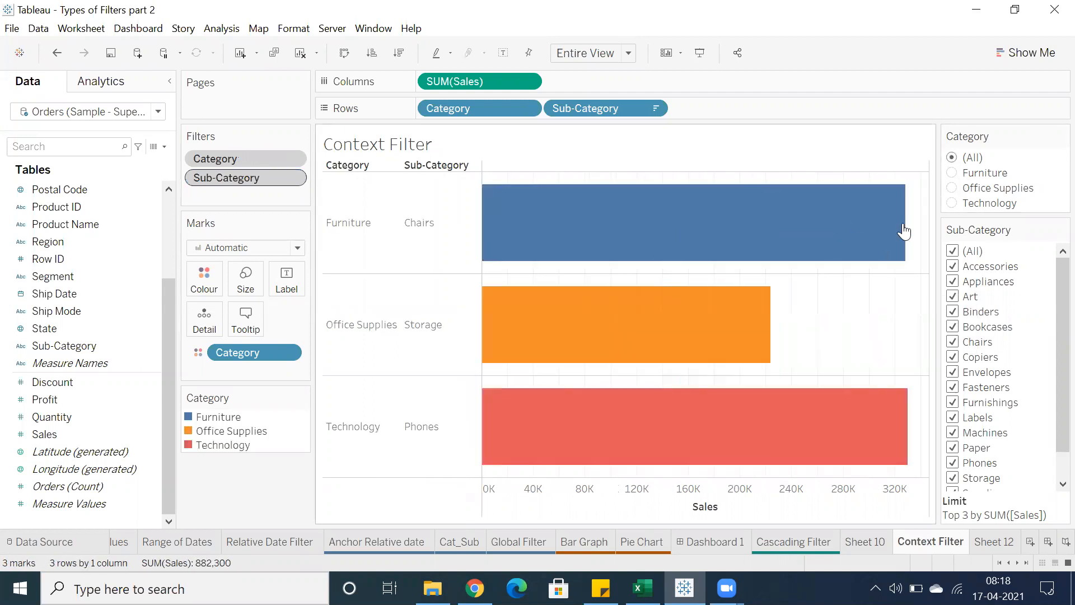
{"action": "left_click", "coordinate": [953, 173]}
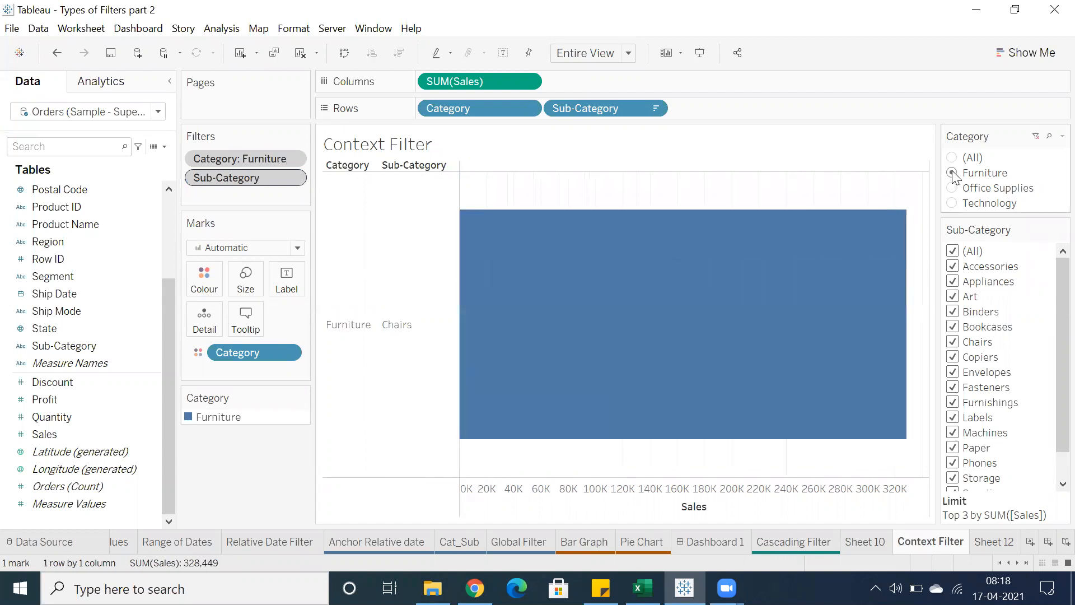
{"action": "left_click", "coordinate": [953, 189]}
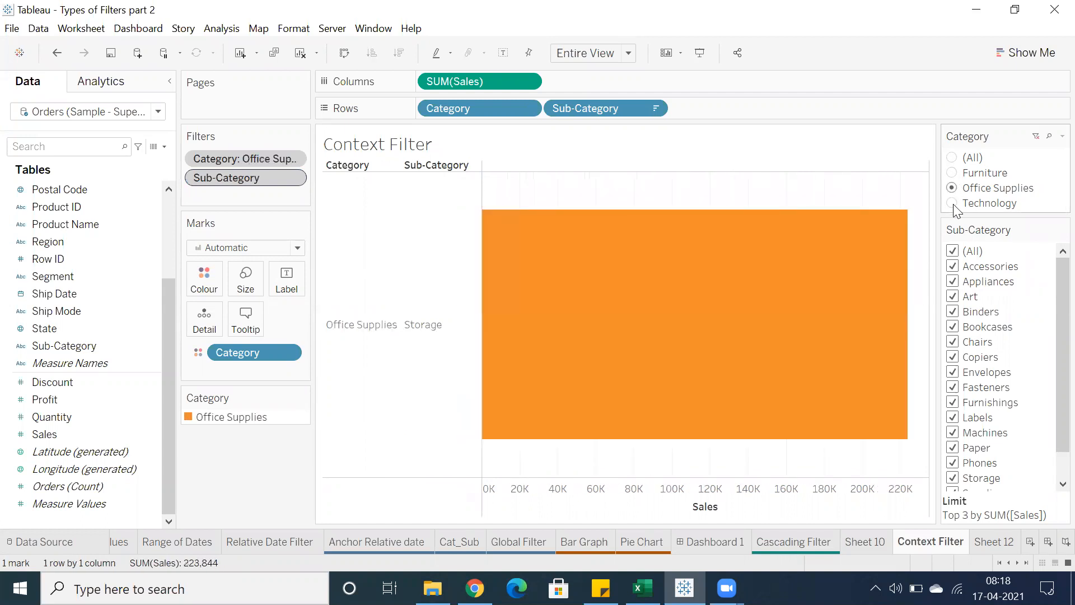
{"action": "left_click", "coordinate": [953, 204]}
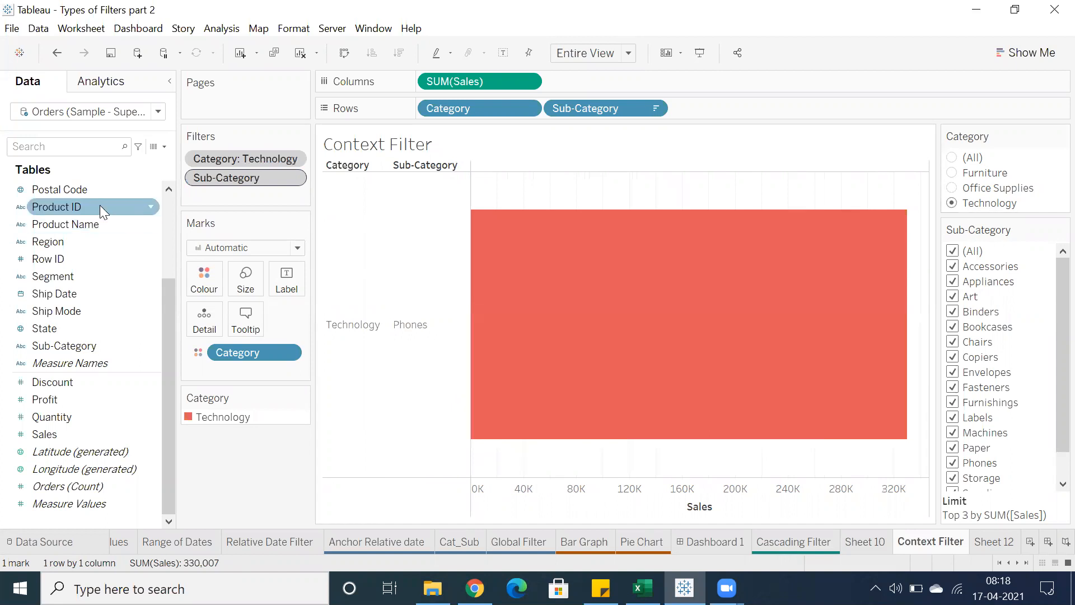
- Remove both the Sub-Category and Category filters from context
{"action": "right_click", "coordinate": [276, 177]}
{"action": "left_click", "coordinate": [336, 258]}
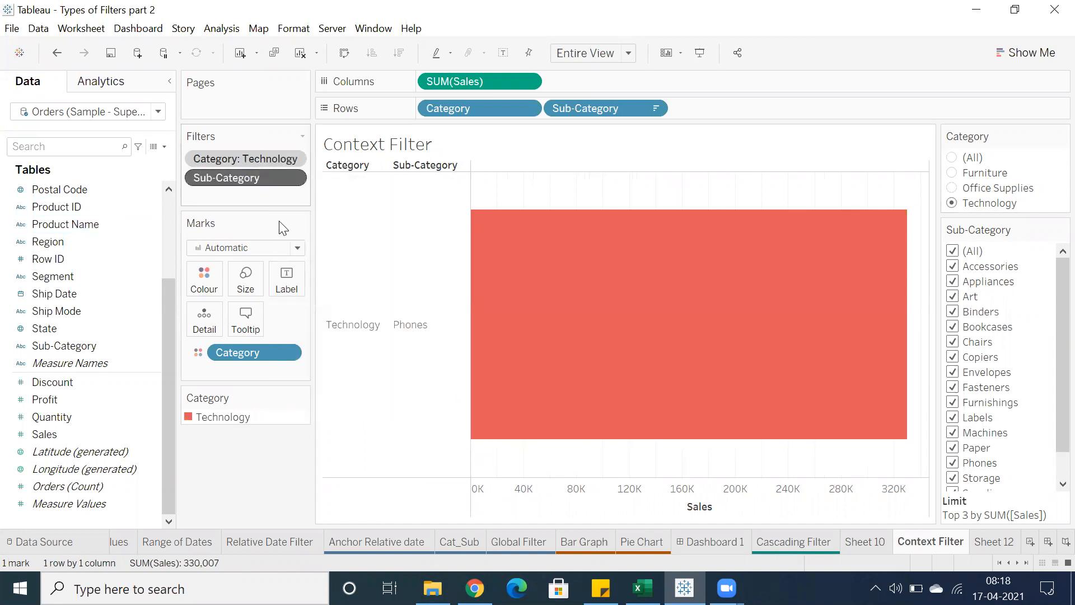
{"action": "right_click", "coordinate": [272, 157]}
{"action": "left_click", "coordinate": [336, 240]}
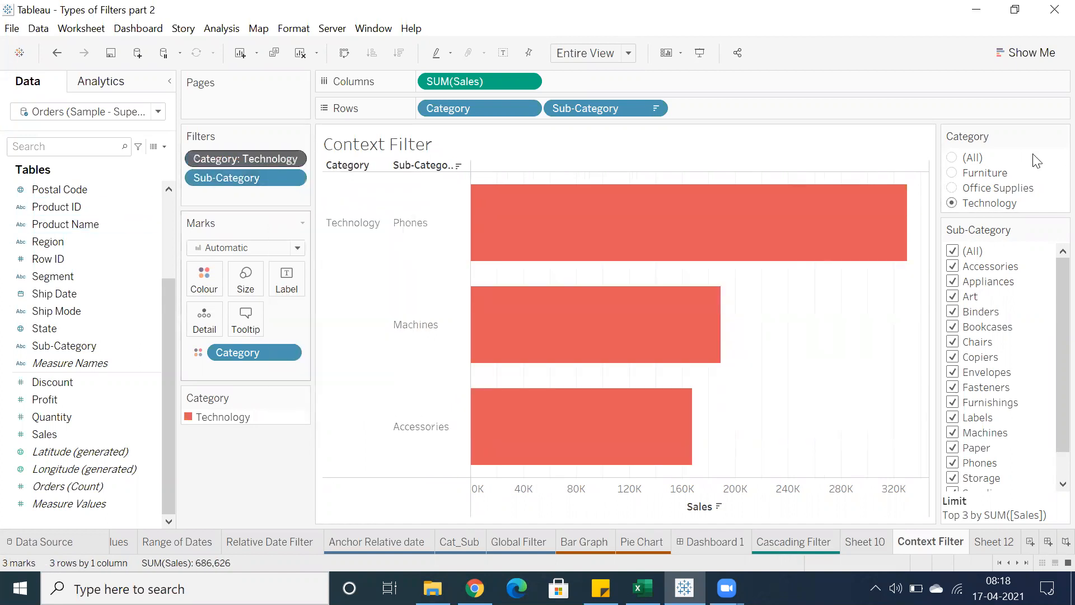
- With neither filter in context, cycle twice through Furniture, Office Supplies and Technology, ending on all categories
{"action": "left_click", "coordinate": [952, 173]}
{"action": "left_click", "coordinate": [952, 189]}
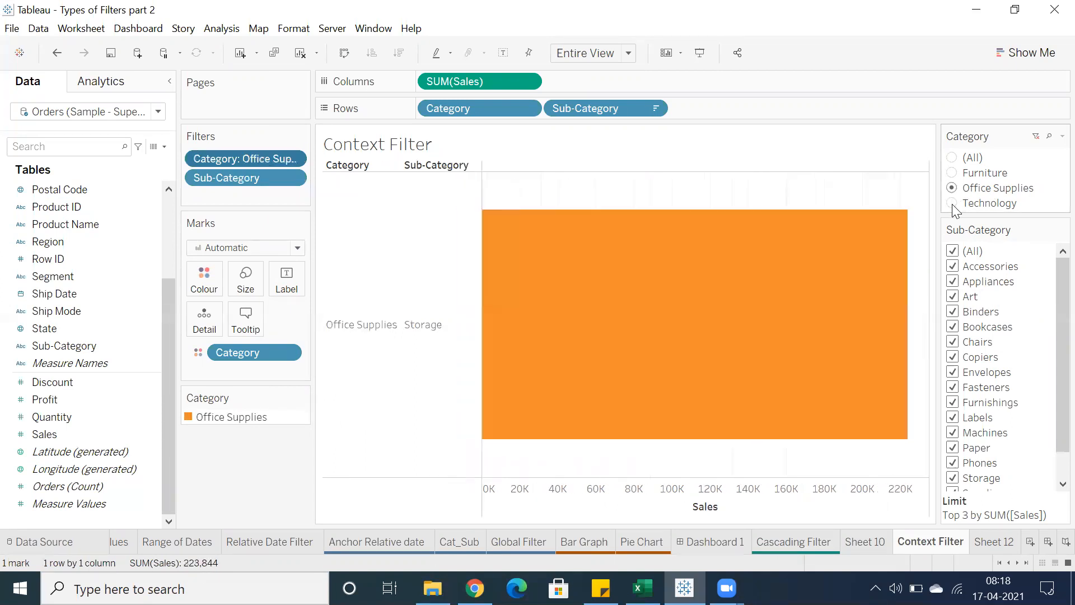
{"action": "left_click", "coordinate": [952, 202]}
{"action": "left_click", "coordinate": [952, 173]}
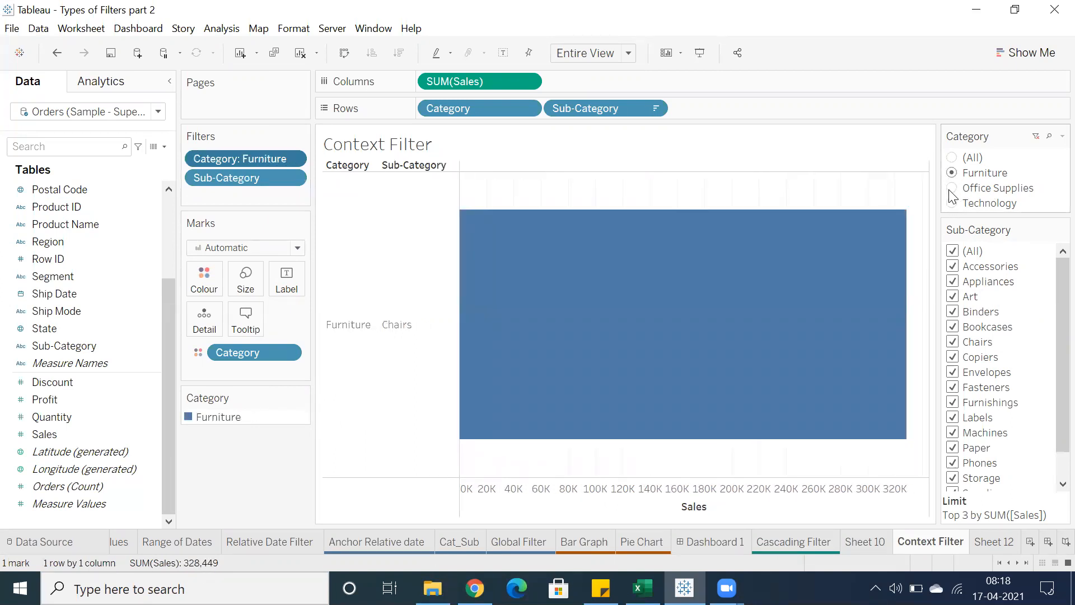
{"action": "left_click", "coordinate": [952, 188]}
{"action": "left_click", "coordinate": [954, 204]}
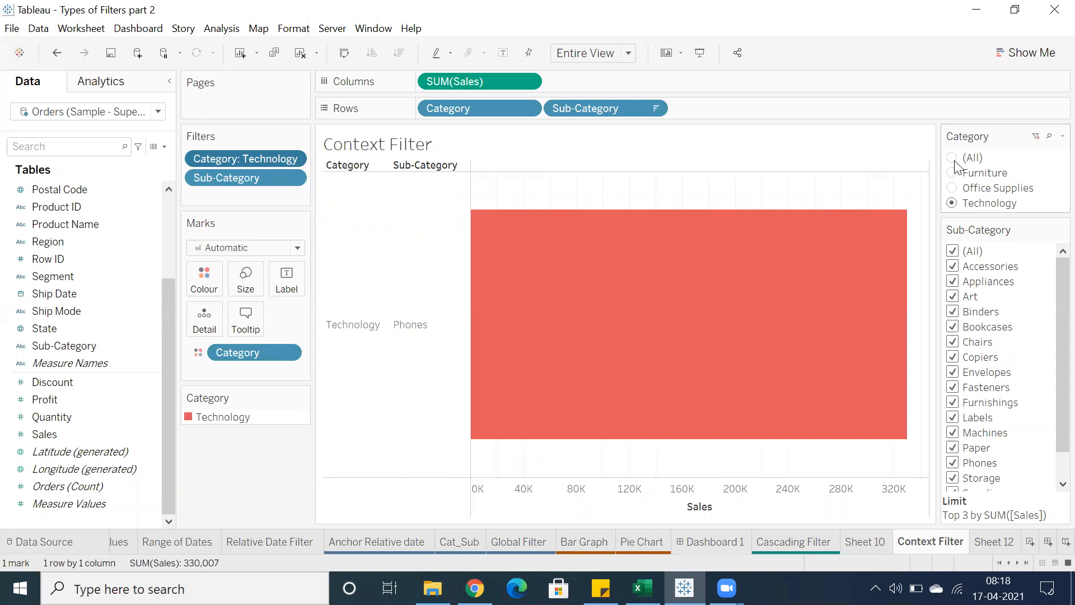
{"action": "left_click", "coordinate": [953, 159]}
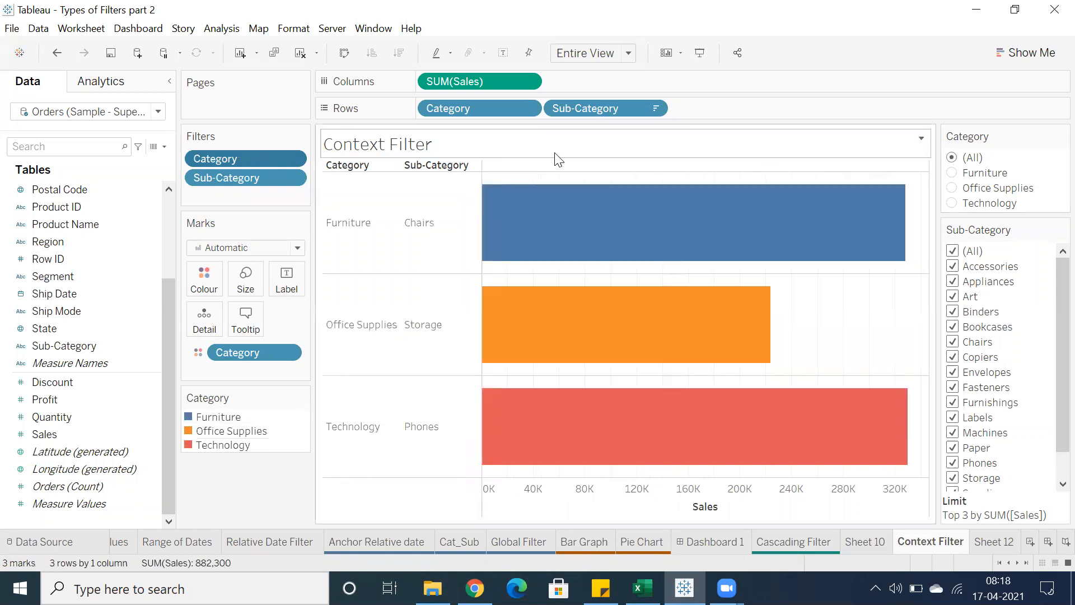
- Add both the Category and Sub-Category filters to context with all categories shown
{"action": "left_click", "coordinate": [292, 161]}
{"action": "left_click", "coordinate": [270, 250]}
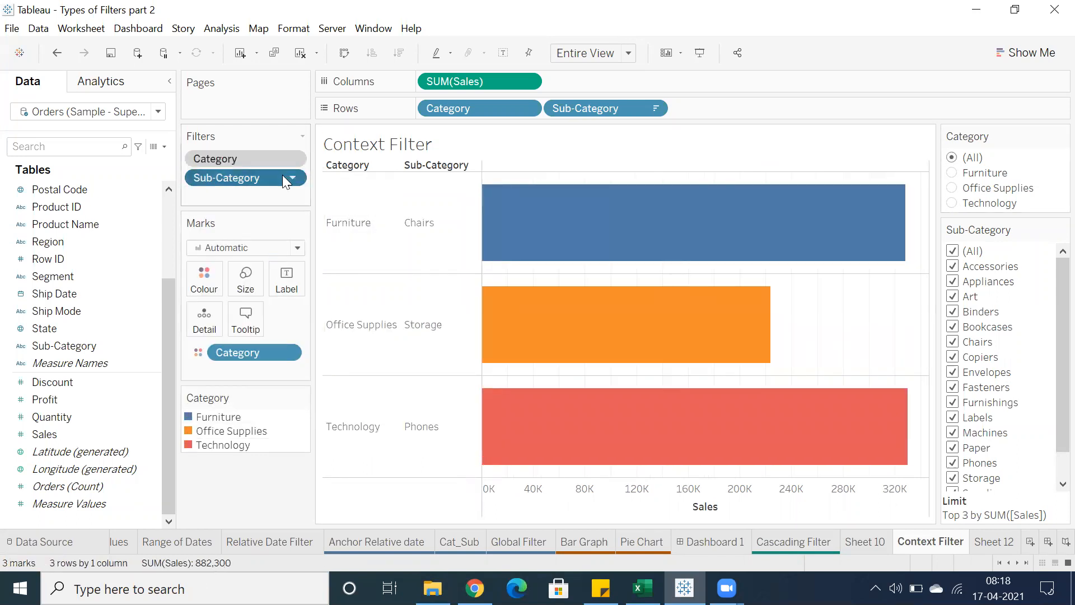
{"action": "left_click", "coordinate": [291, 178]}
{"action": "left_click", "coordinate": [316, 263]}
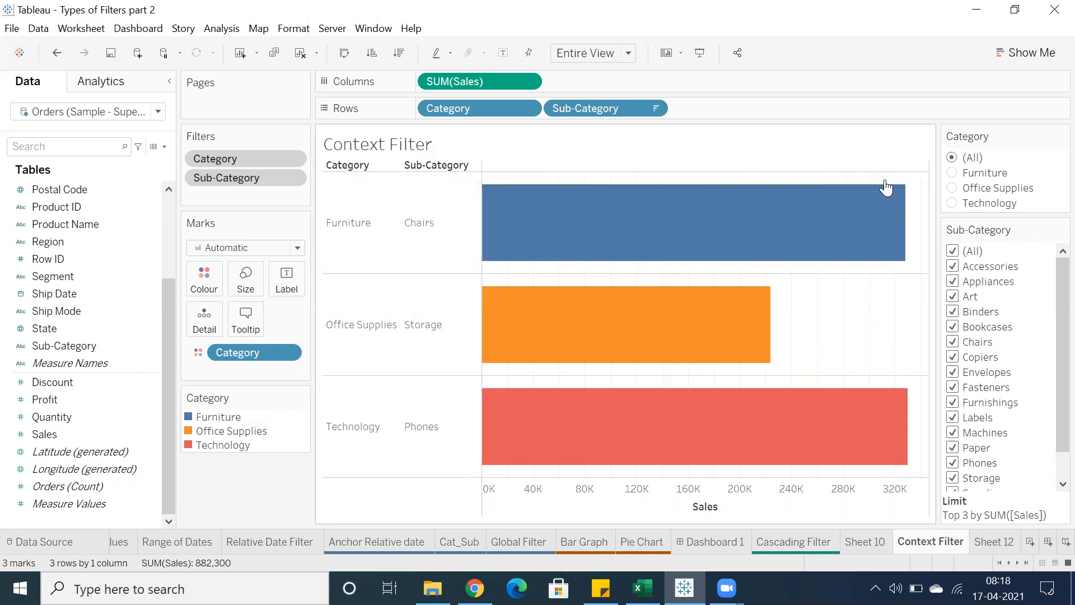
- Highlight the three category bars, and briefly switch to Excel to check the Context Filter notes before returning to Tableau
{"action": "left_click_drag", "start_coordinate": [504, 227], "coordinate": [681, 442]}
{"action": "left_click", "coordinate": [792, 334]}
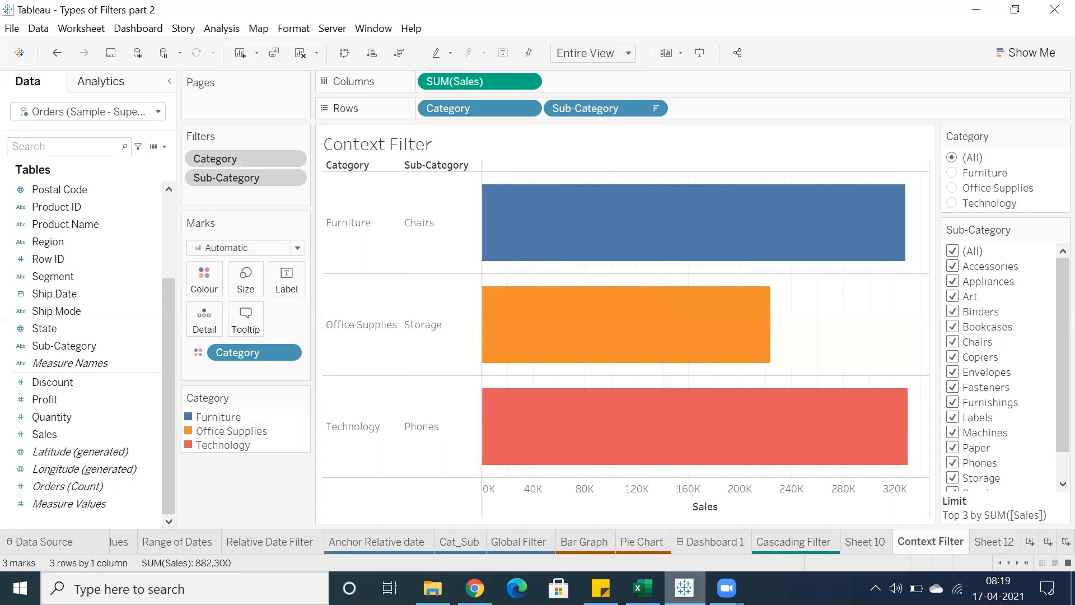
{"action": "left_click", "coordinate": [642, 588]}
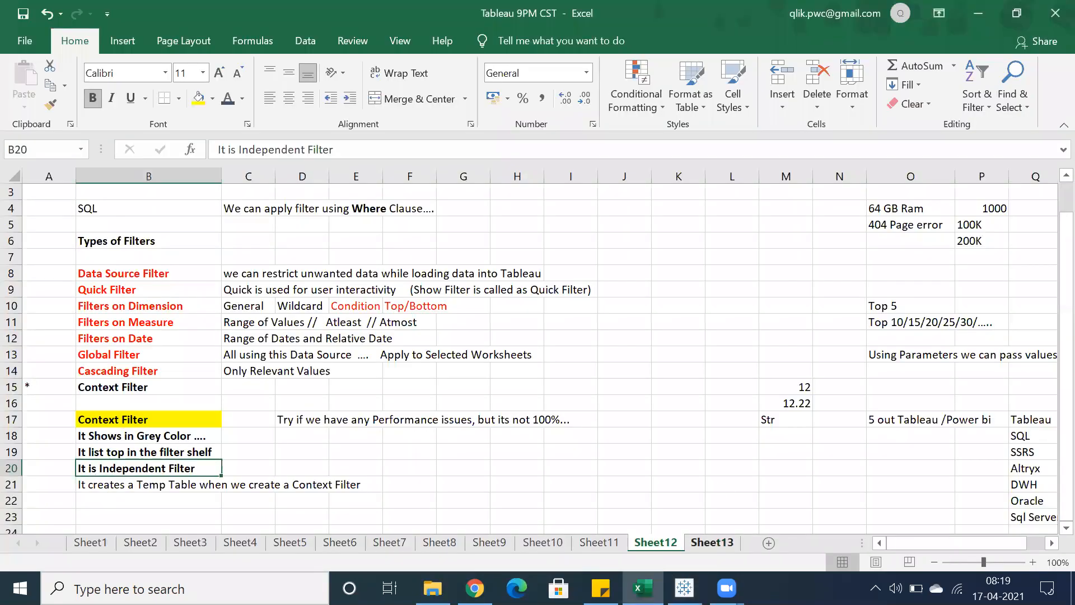
{"action": "left_click", "coordinate": [684, 588]}
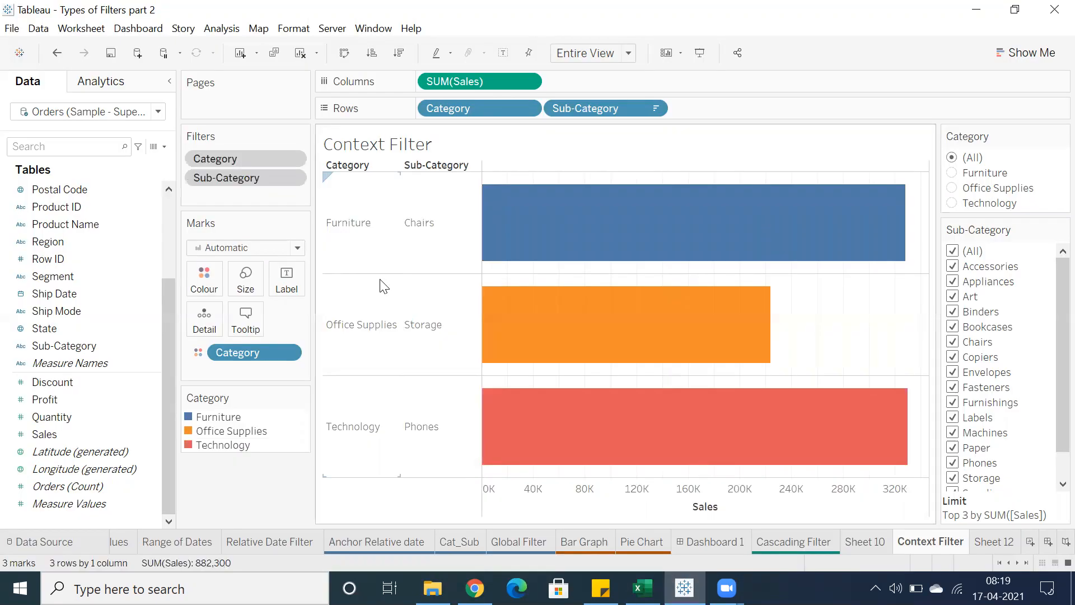
- Replace the limited Sub-Category filter with a freshly shown one, and place the Category filter card in its own column beside it
{"action": "right_click", "coordinate": [259, 178]}
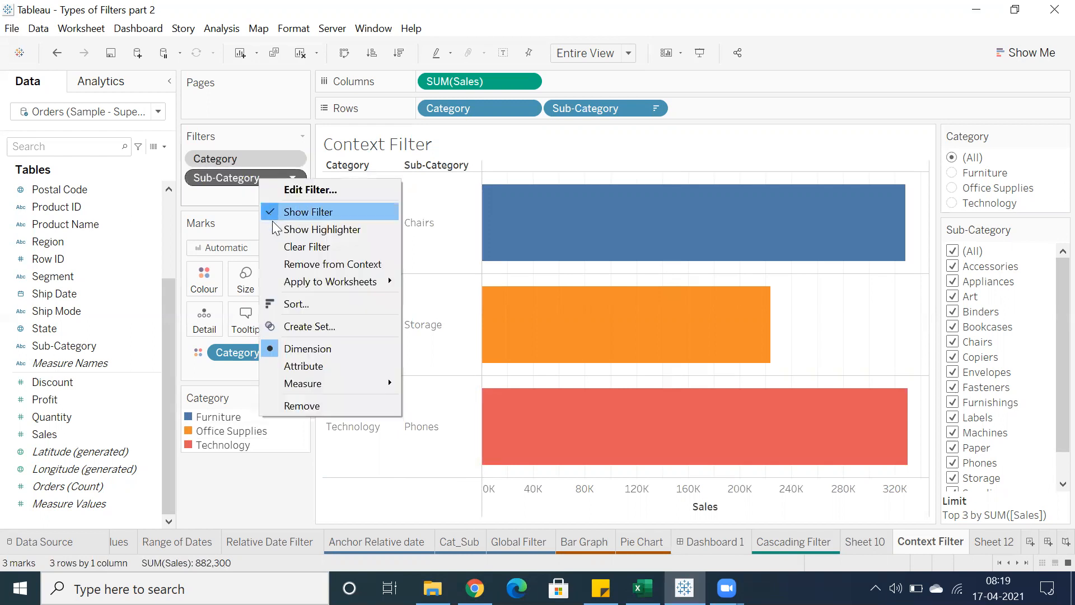
{"action": "left_click", "coordinate": [289, 245]}
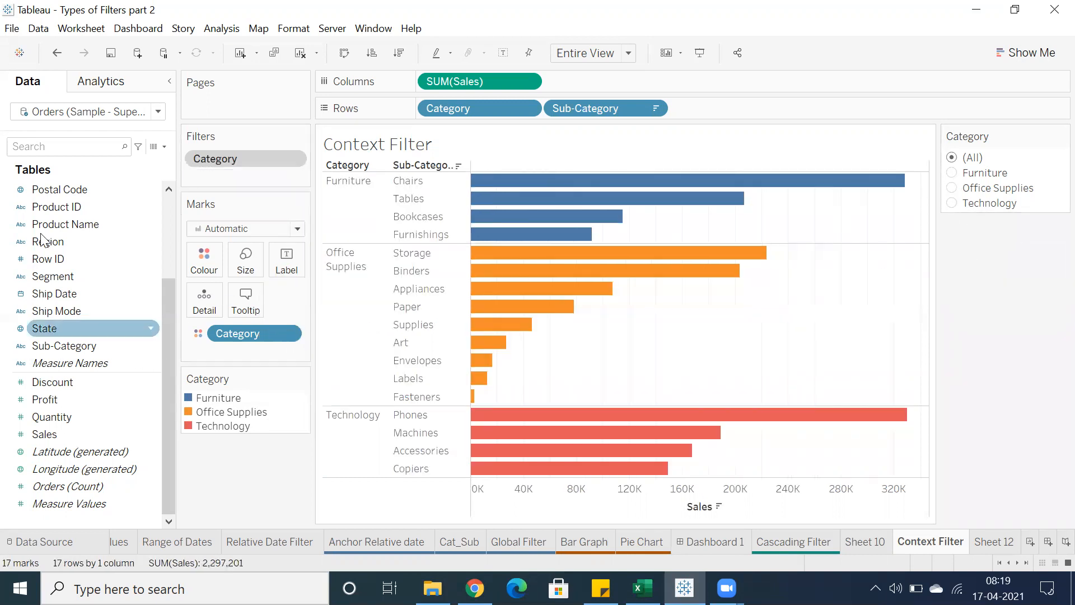
{"action": "left_click", "coordinate": [653, 108]}
{"action": "left_click", "coordinate": [604, 149]}
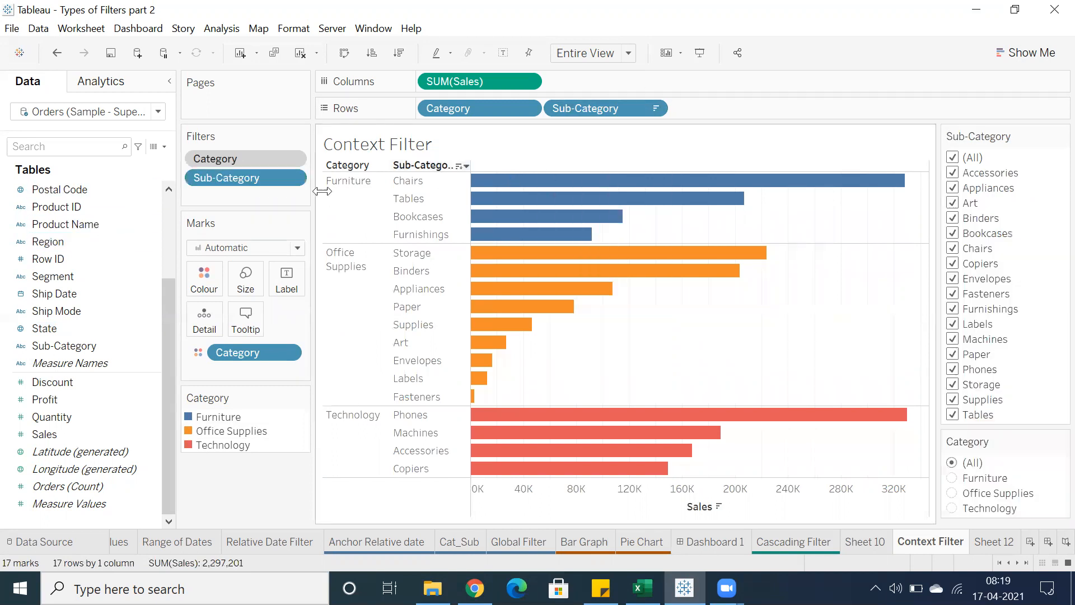
{"action": "left_click_drag", "start_coordinate": [955, 442], "coordinate": [943, 440]}
- With only Category in context, cycle twice through Furniture, Office Supplies and Technology, and return to all categories
{"action": "left_click", "coordinate": [818, 173]}
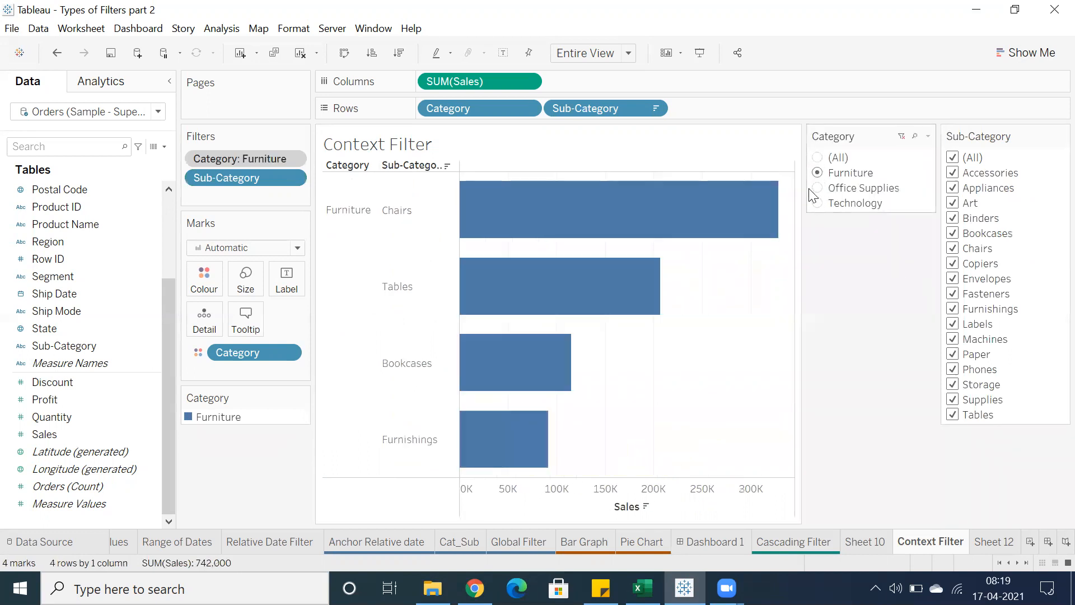
{"action": "left_click", "coordinate": [818, 188]}
{"action": "left_click", "coordinate": [818, 203]}
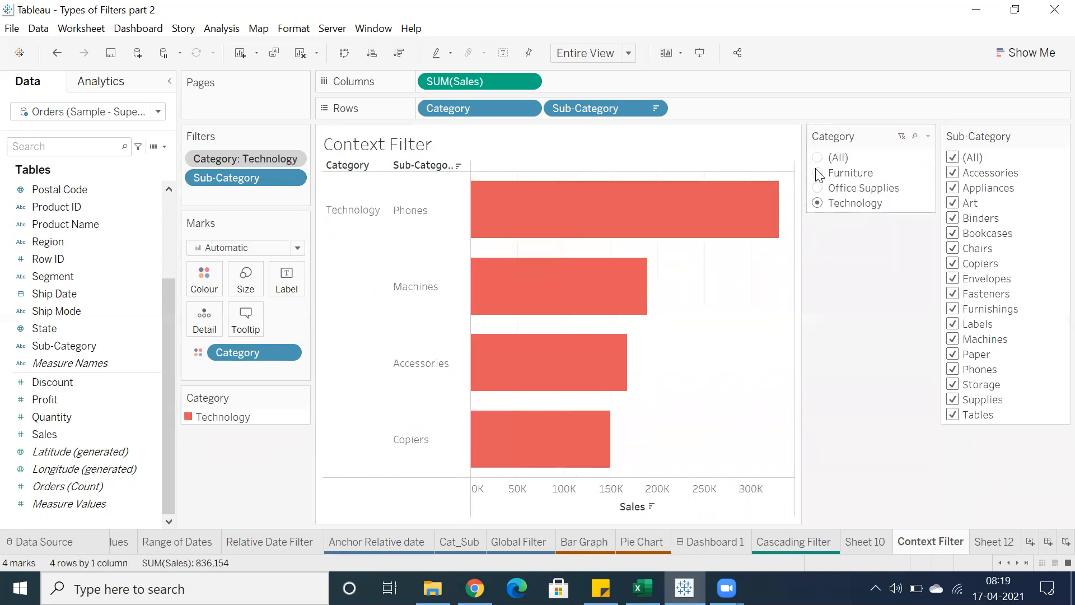
{"action": "left_click", "coordinate": [818, 173]}
{"action": "left_click", "coordinate": [817, 188]}
{"action": "left_click", "coordinate": [819, 204]}
{"action": "left_click", "coordinate": [818, 158]}
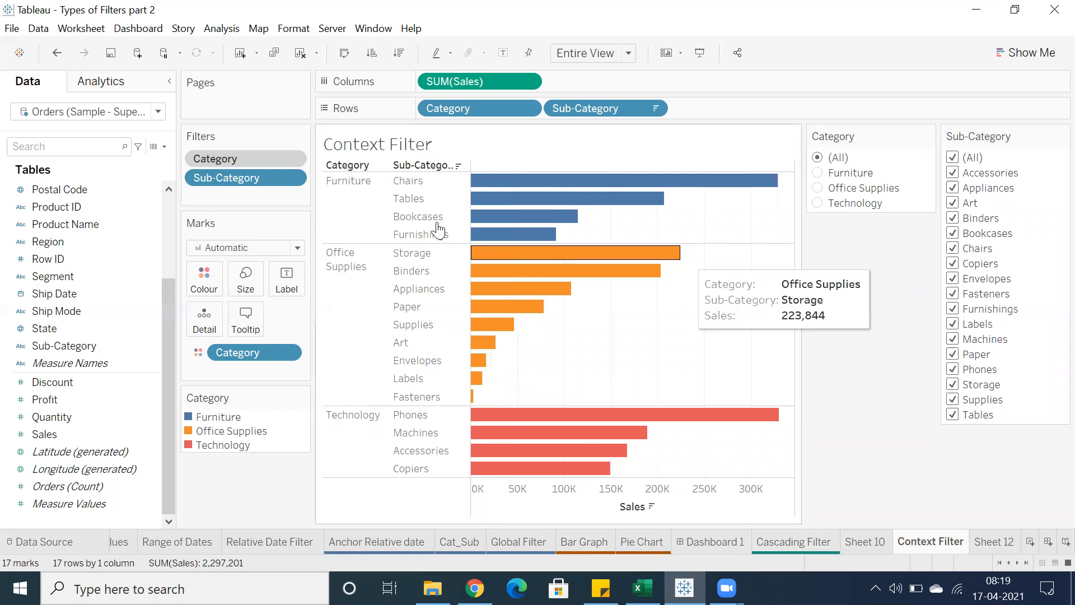
- Limit the Sub-Category filter to the top 10 by Sum of Sales, and restrict the Category filter to Furniture
{"action": "right_click", "coordinate": [207, 176]}
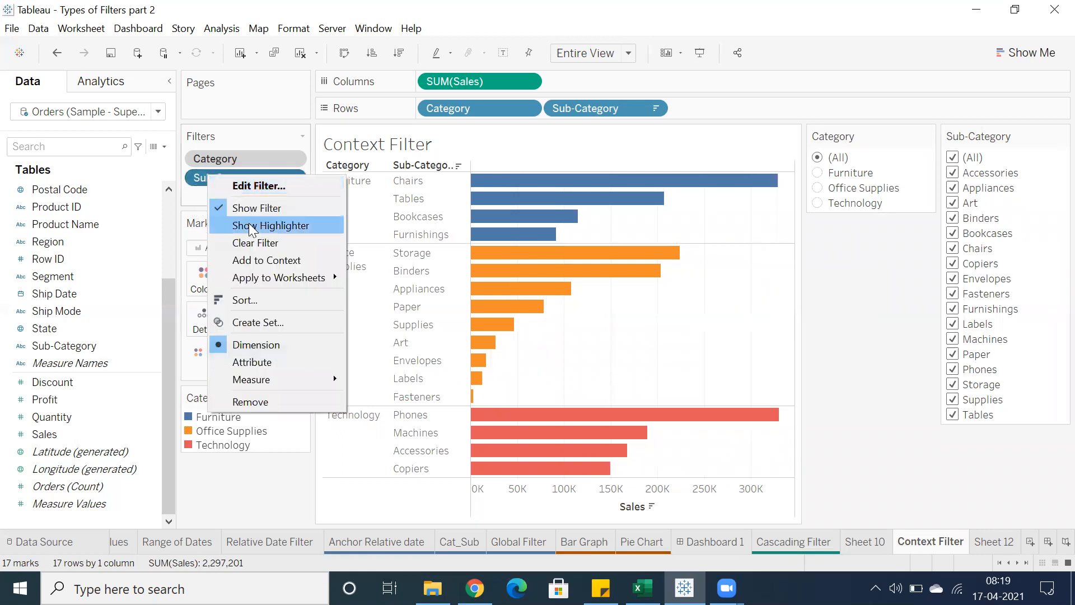
{"action": "left_click", "coordinate": [246, 185]}
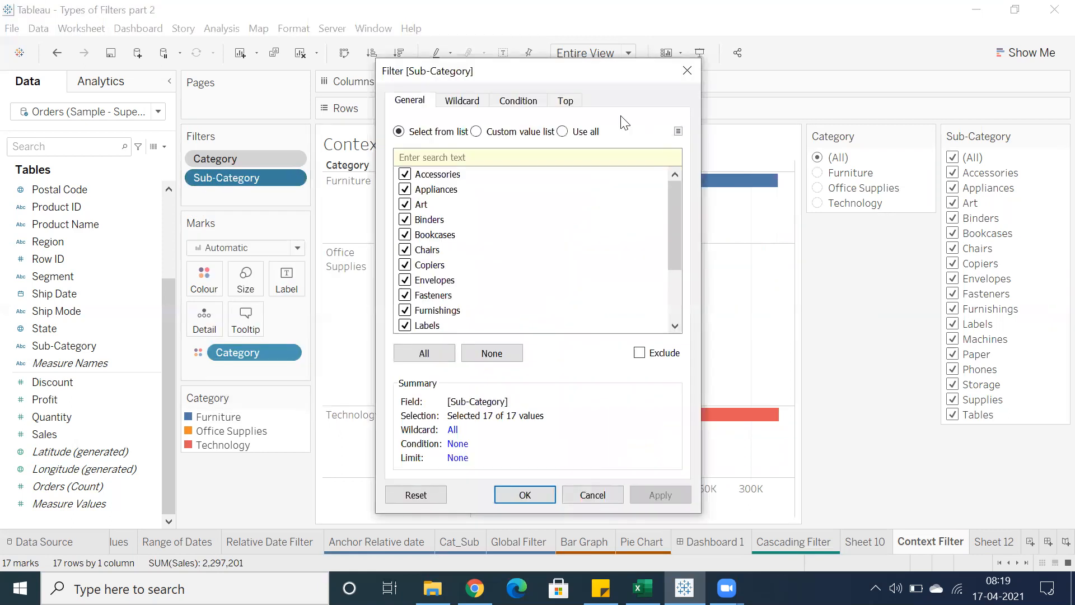
{"action": "left_click", "coordinate": [565, 101]}
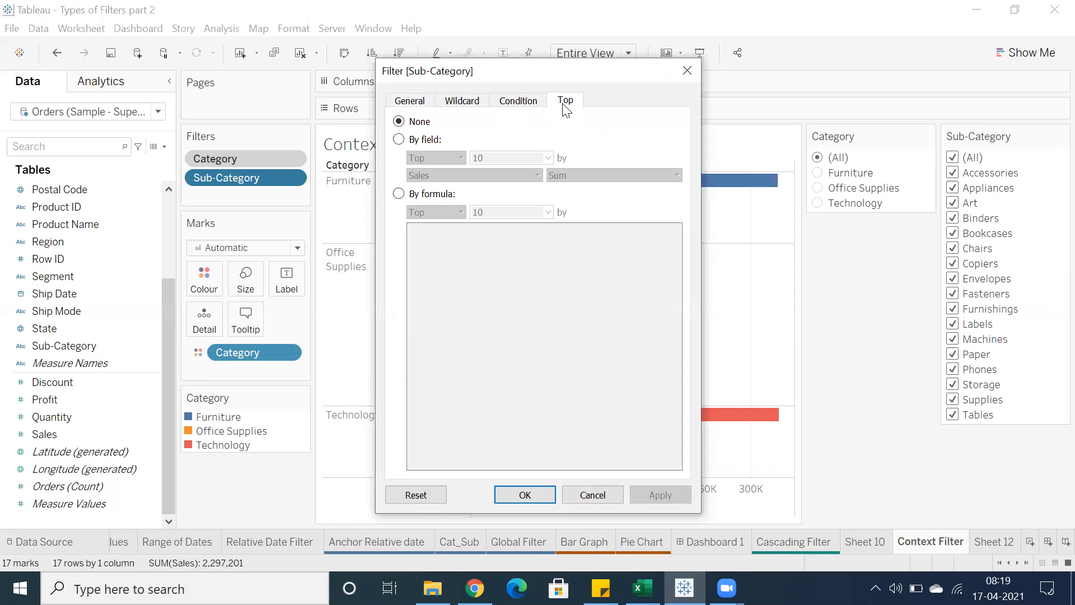
{"action": "left_click", "coordinate": [397, 140]}
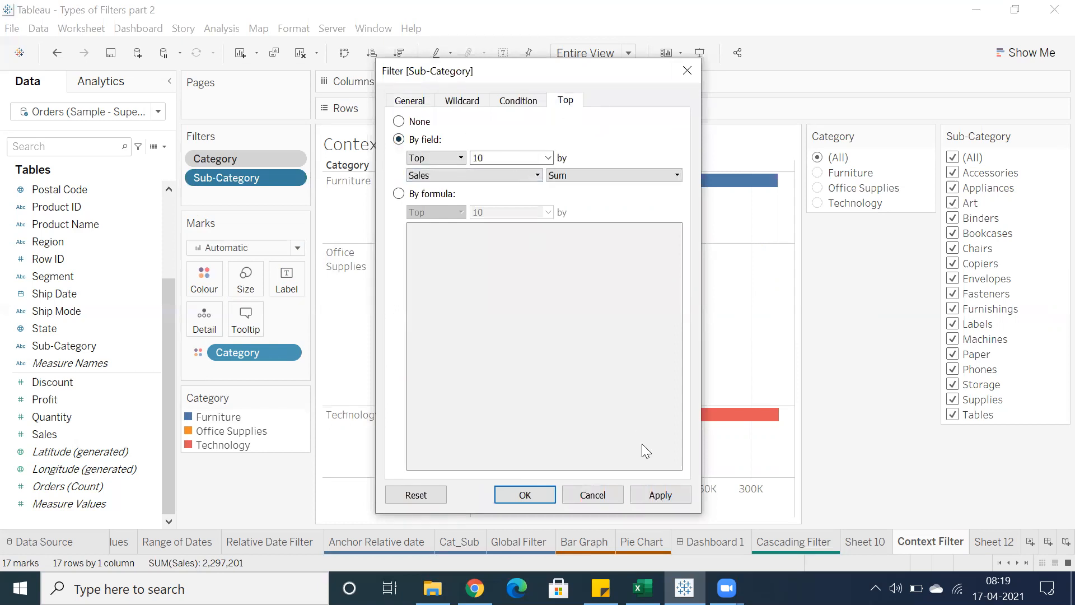
{"action": "left_click", "coordinate": [514, 496]}
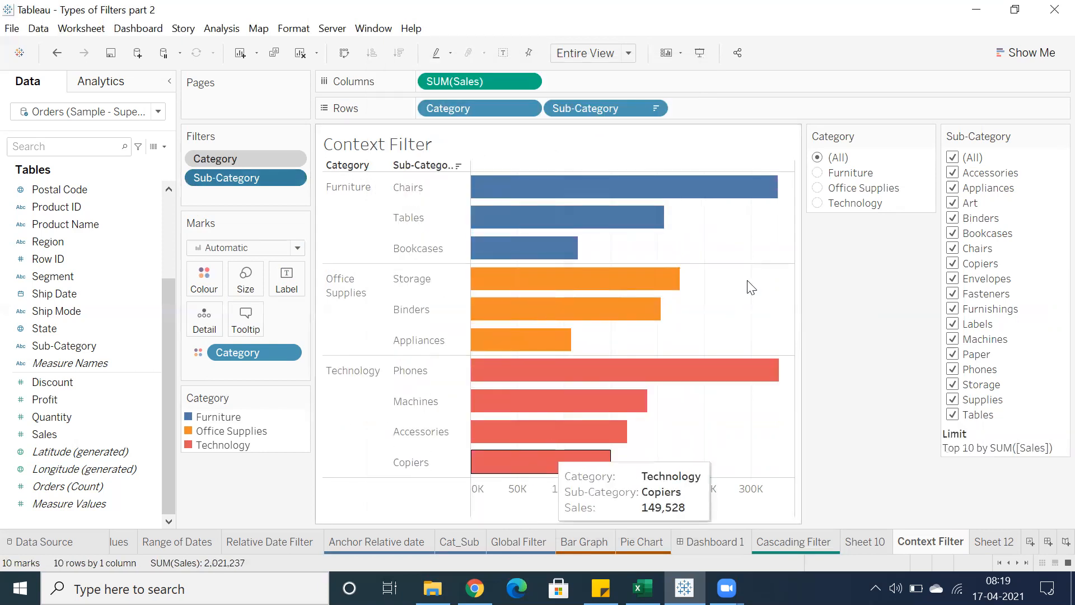
{"action": "left_click", "coordinate": [819, 175]}
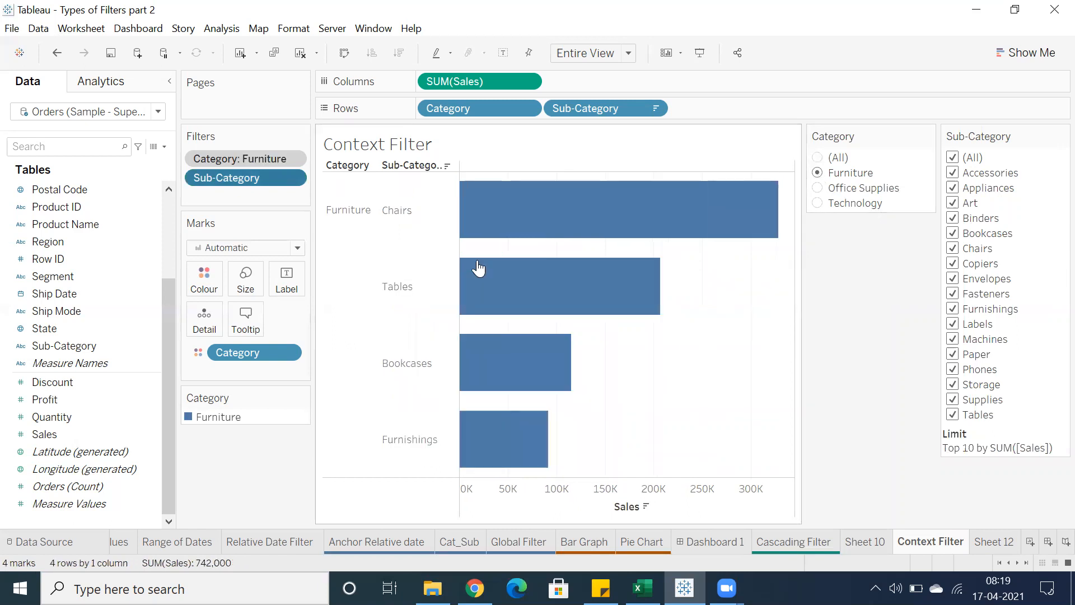
- Save the workbook, briefly switching to Excel to check the Context Filter notes before returning to Tableau
{"action": "left_click", "coordinate": [109, 58]}
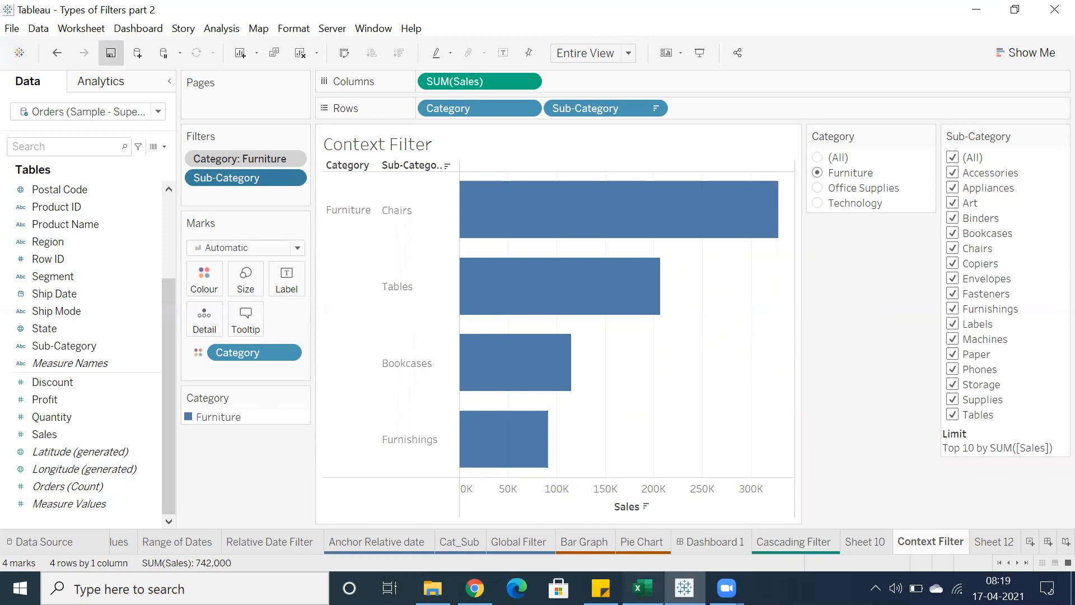
{"action": "left_click", "coordinate": [643, 588]}
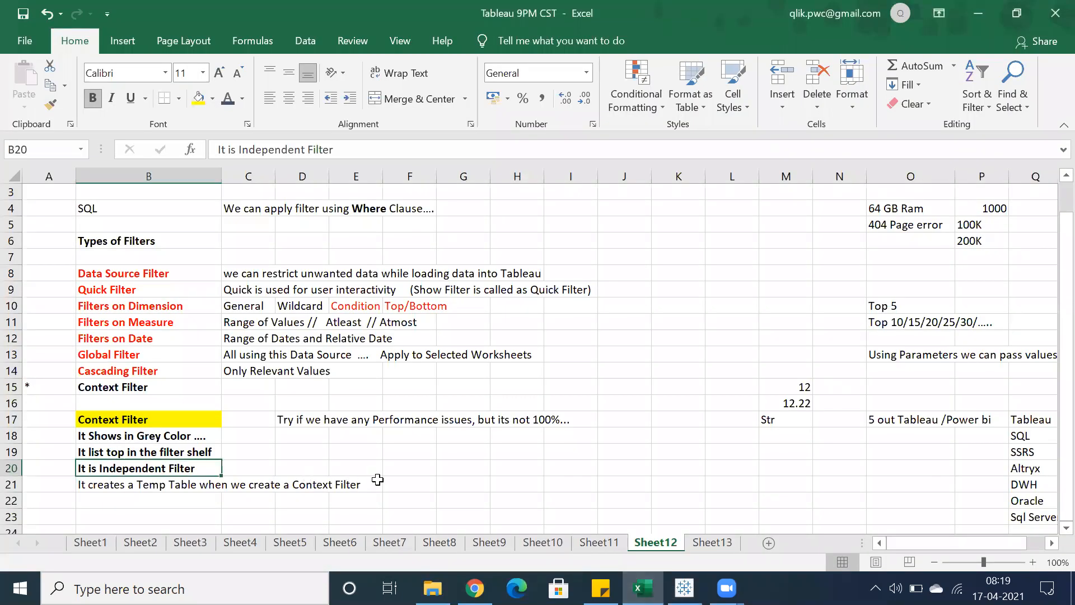
{"action": "key", "text": "alt+Tab"}
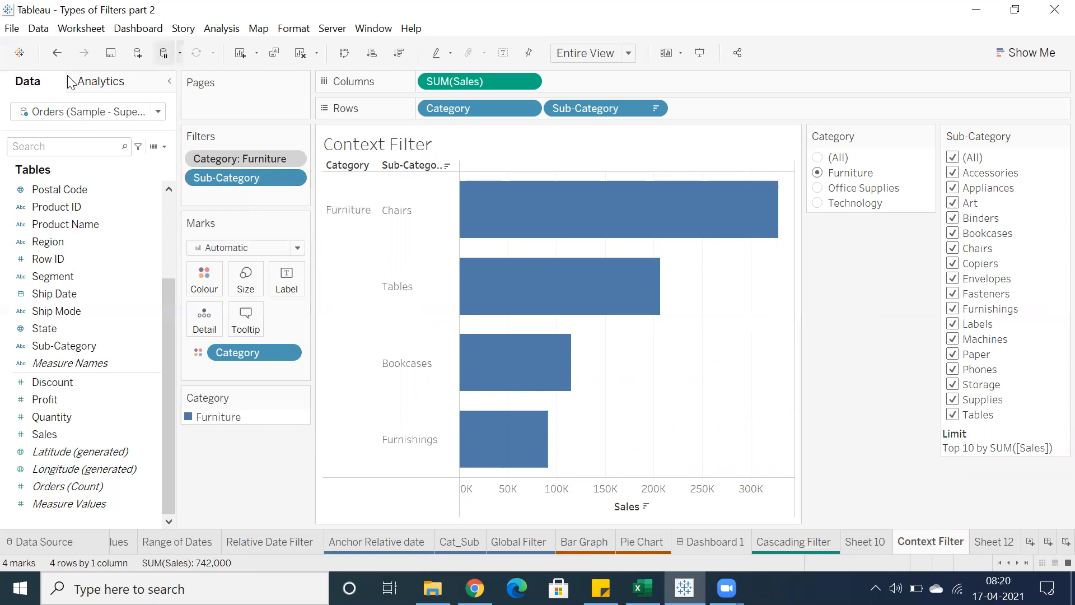
{"action": "left_click", "coordinate": [110, 52]}
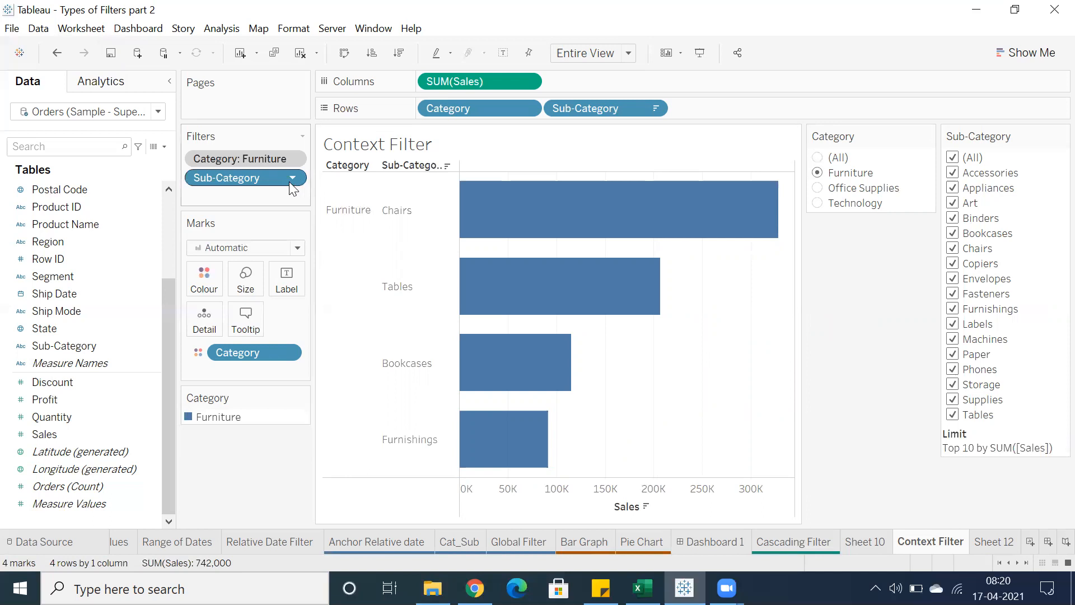
{"action": "mouse_move", "coordinate": [661, 308]}
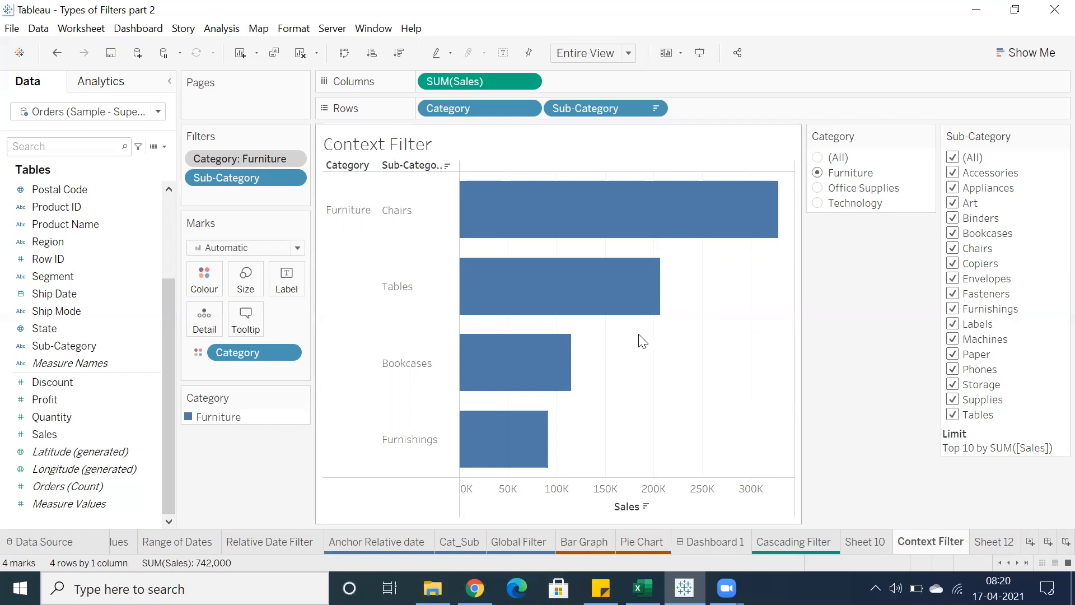
{"action": "left_click", "coordinate": [110, 53]}
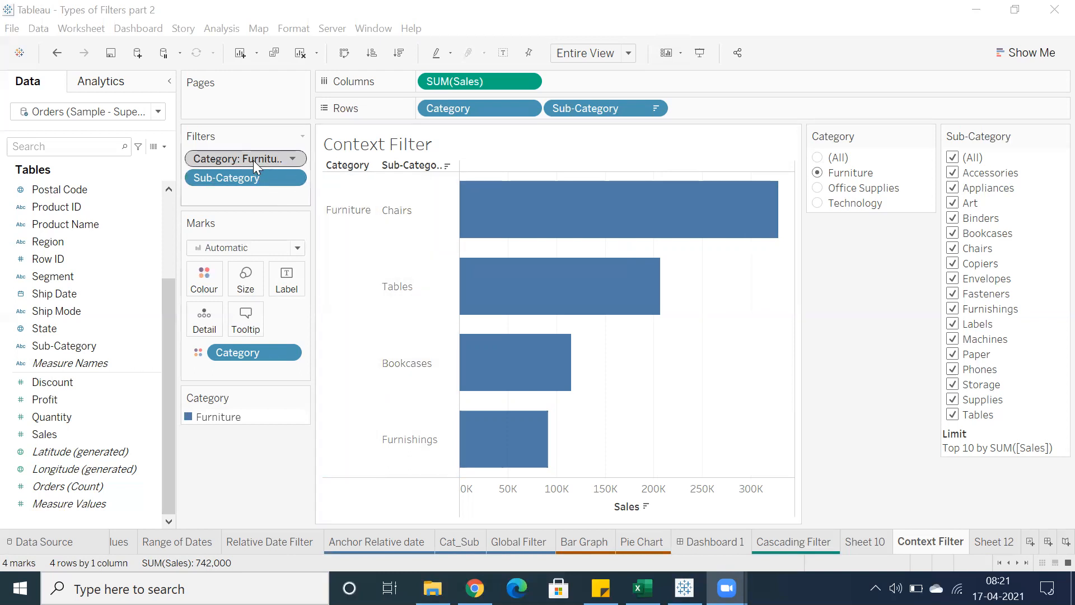
{"action": "mouse_move", "coordinate": [709, 183]}
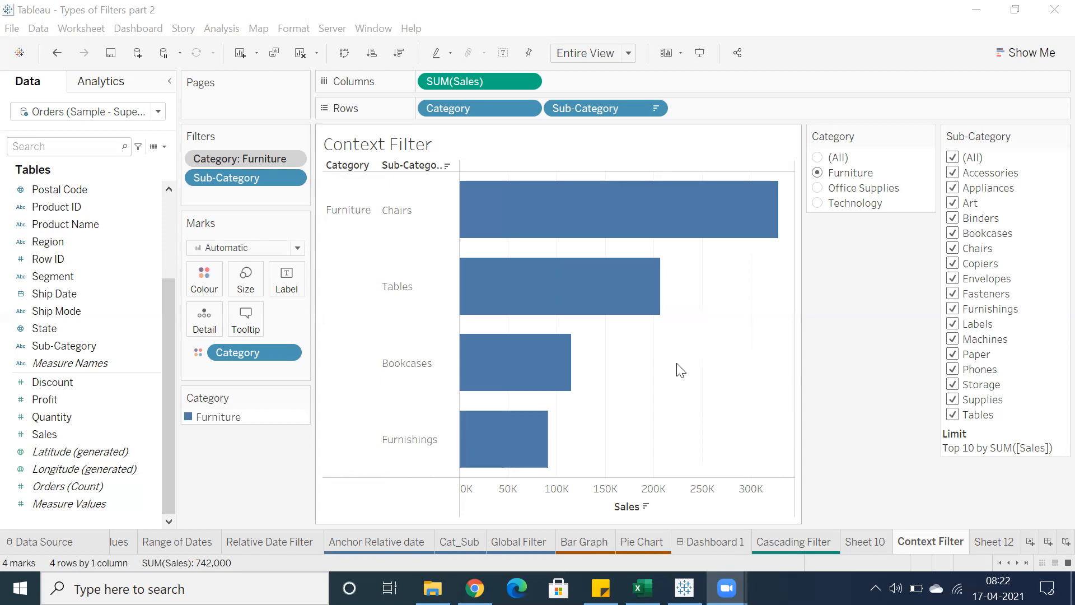
{"action": "mouse_move", "coordinate": [600, 260]}
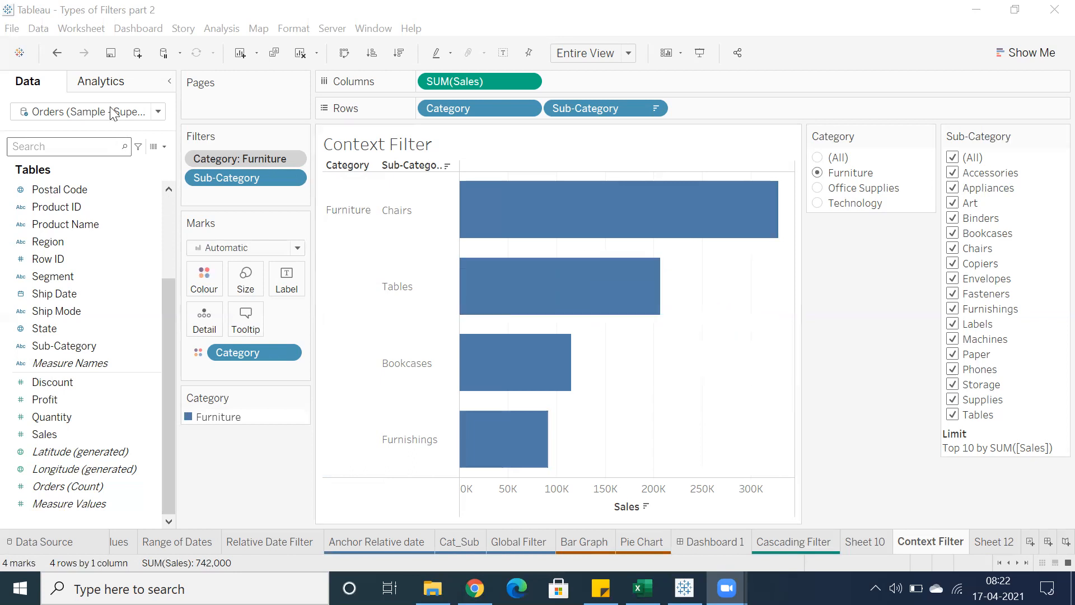
{"action": "left_click", "coordinate": [111, 53]}
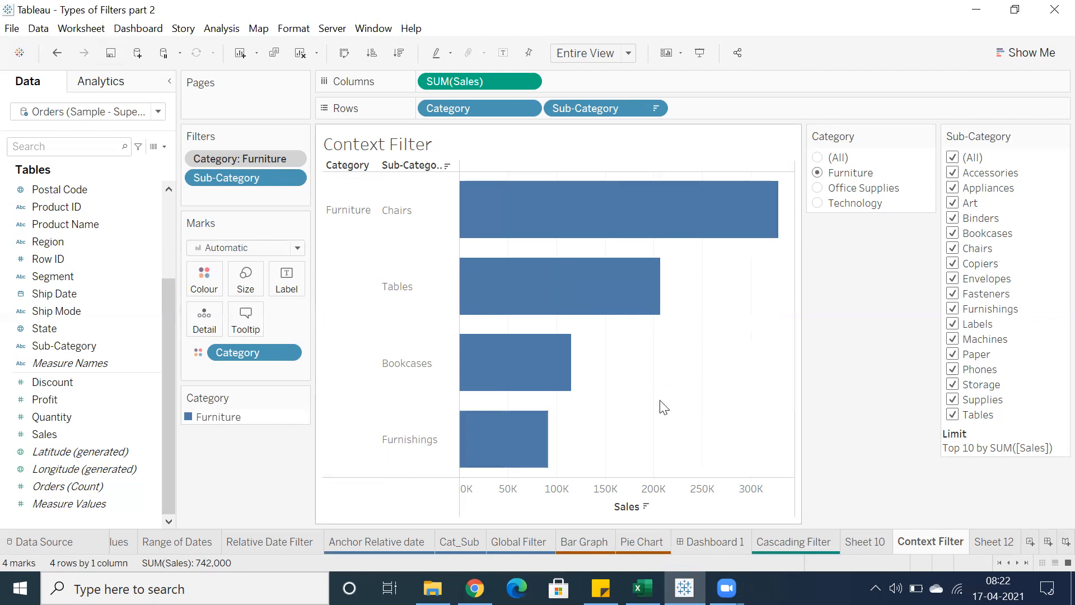
- Highlight the Furniture sub-category bars several times to examine them, and clear the selection
{"action": "mouse_move", "coordinate": [597, 309]}
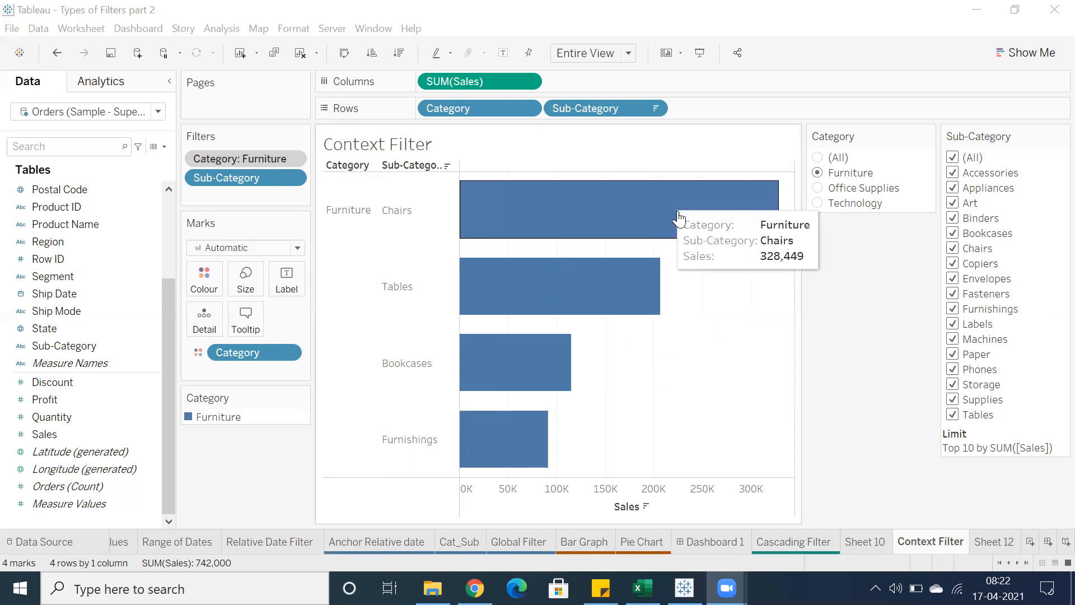
{"action": "mouse_move", "coordinate": [664, 277]}
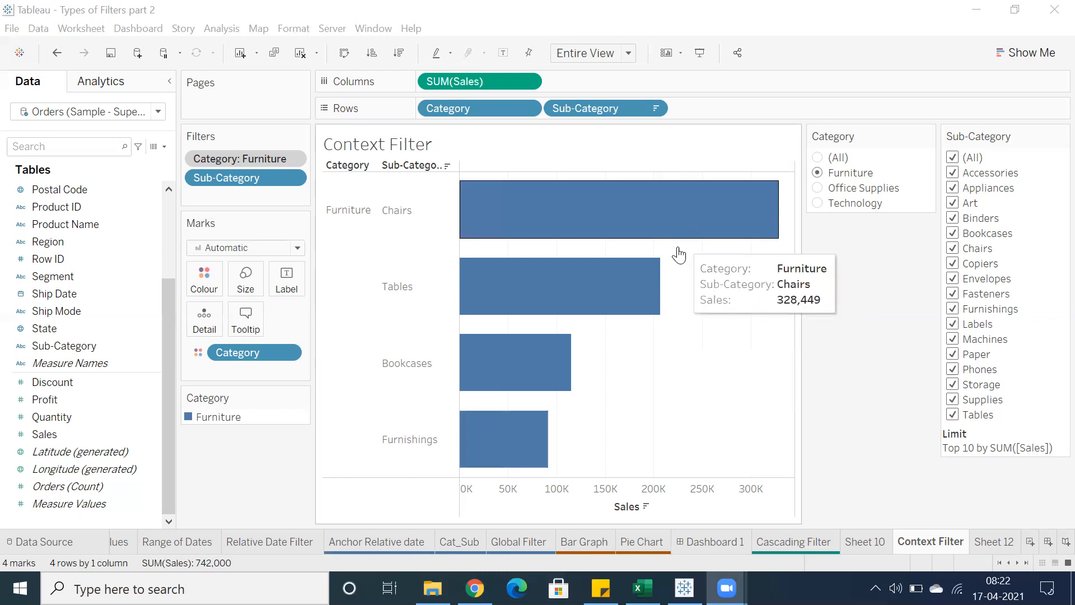
{"action": "left_click_drag", "start_coordinate": [674, 253], "coordinate": [513, 394]}
{"action": "left_click", "coordinate": [659, 336]}
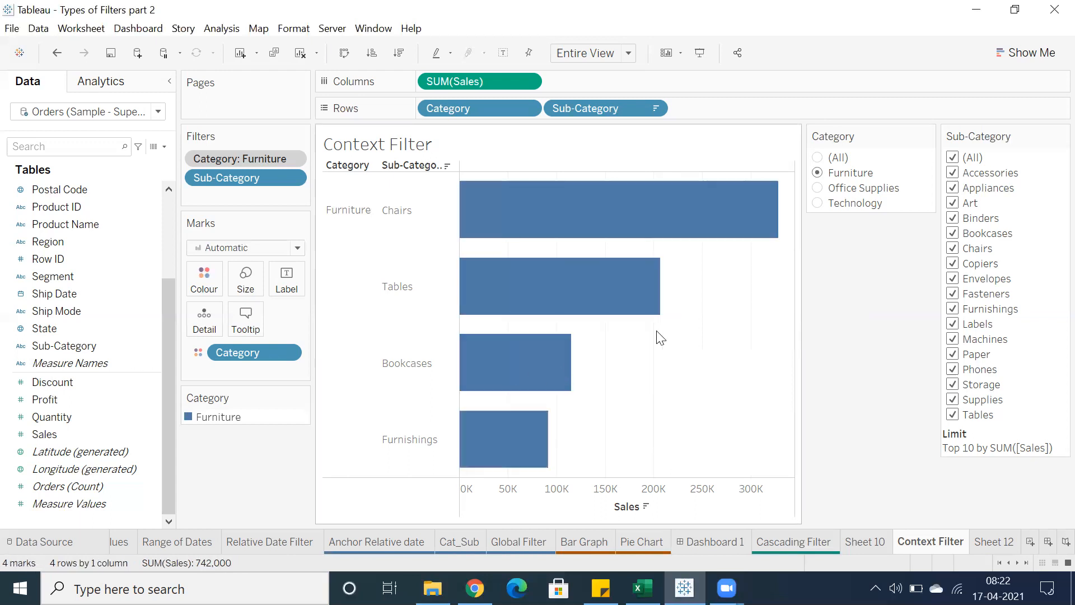
{"action": "left_click_drag", "start_coordinate": [690, 266], "coordinate": [473, 367]}
{"action": "left_click", "coordinate": [658, 325]}
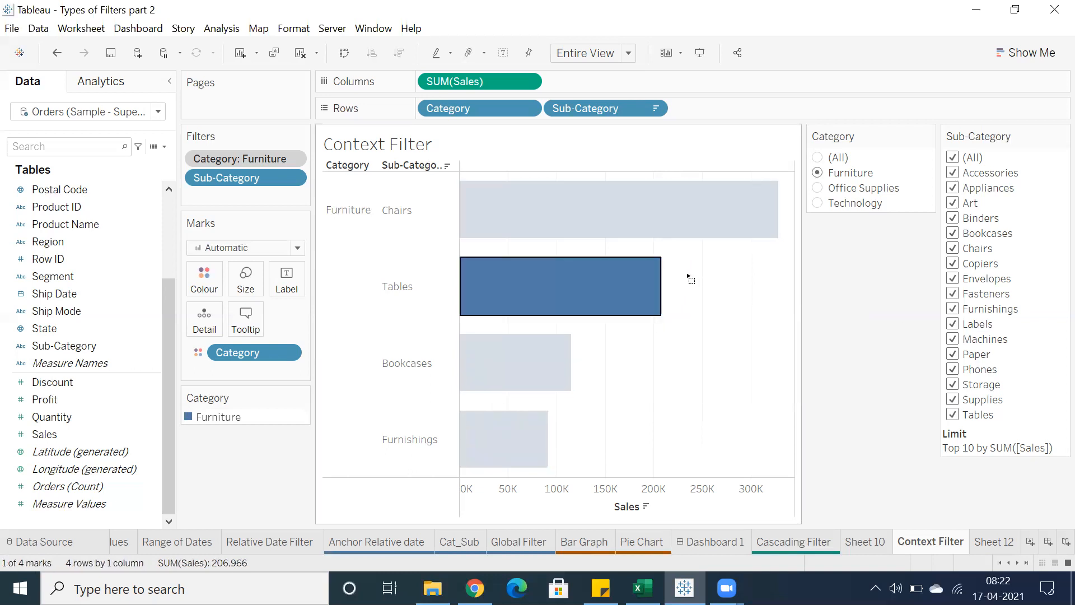
{"action": "left_click_drag", "start_coordinate": [688, 273], "coordinate": [455, 378]}
{"action": "left_click", "coordinate": [625, 362]}
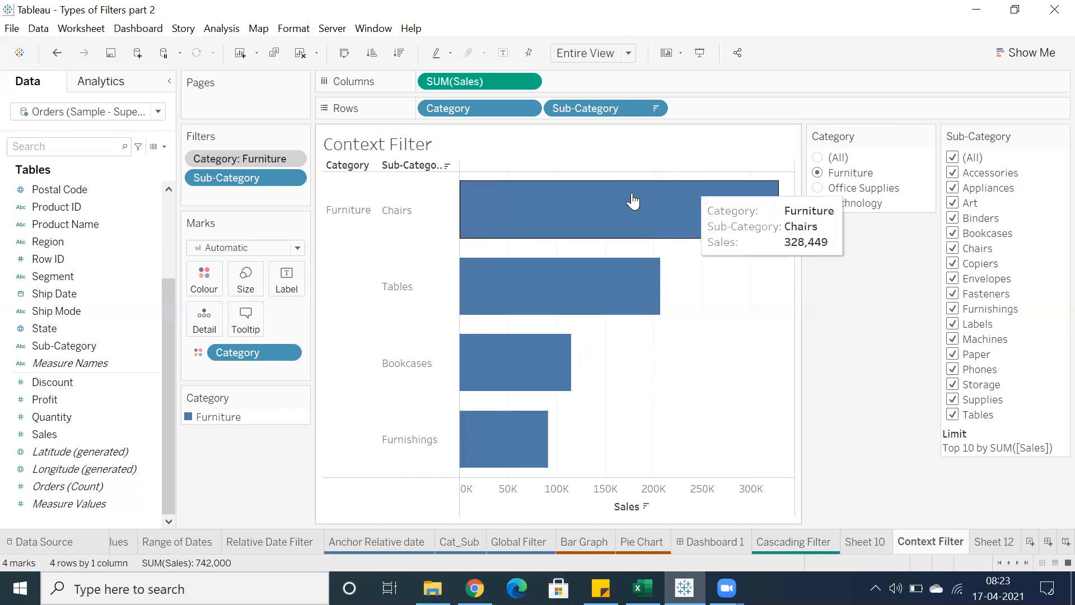
{"action": "left_click_drag", "start_coordinate": [609, 199], "coordinate": [439, 467]}
{"action": "left_click", "coordinate": [685, 354]}
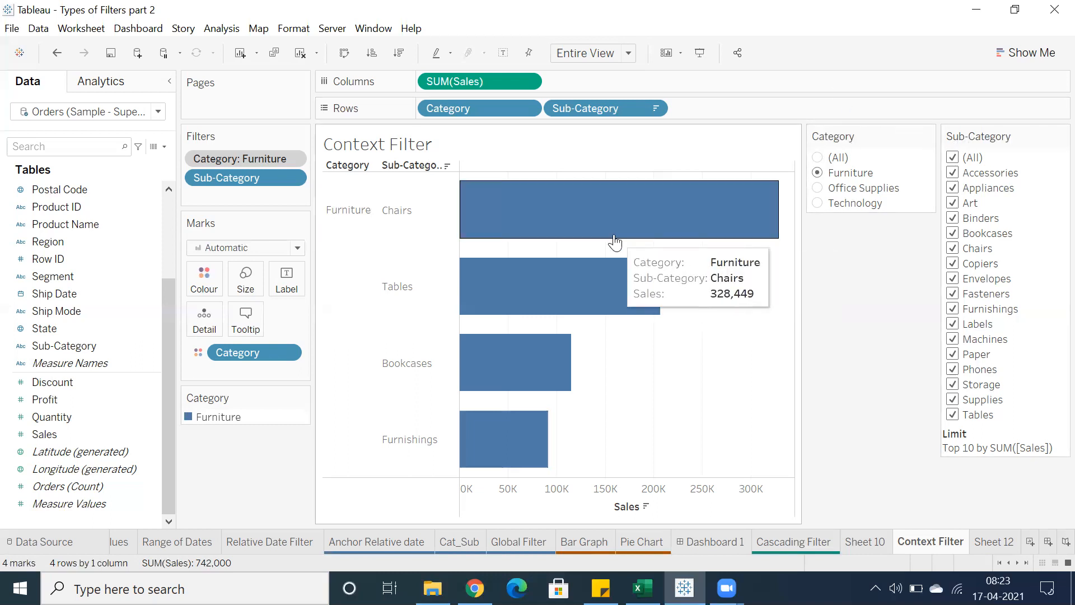
{"action": "left_click_drag", "start_coordinate": [598, 216], "coordinate": [471, 436]}
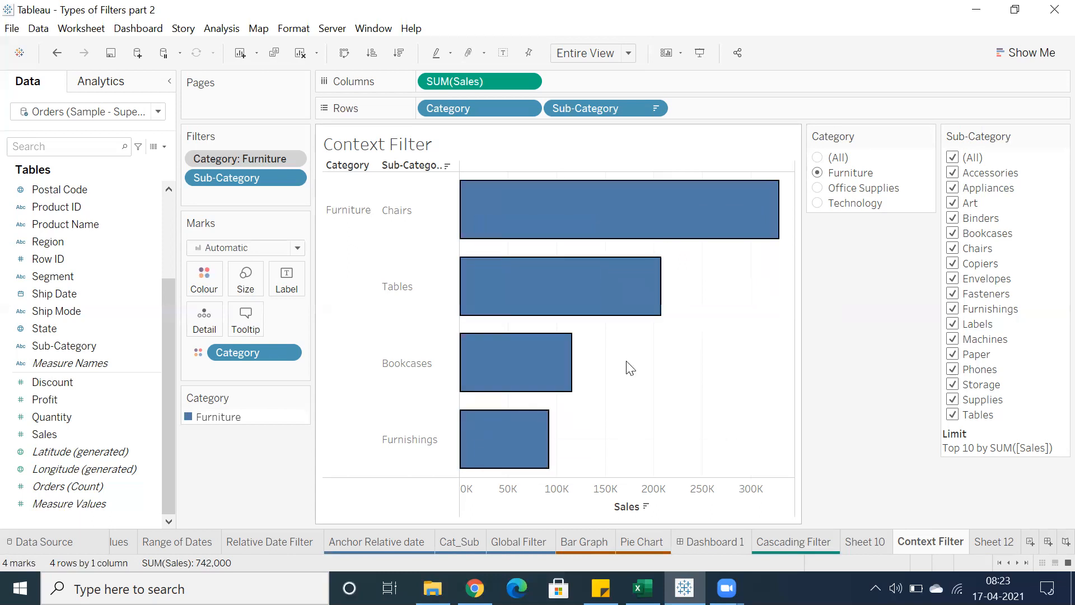
{"action": "left_click", "coordinate": [703, 339]}
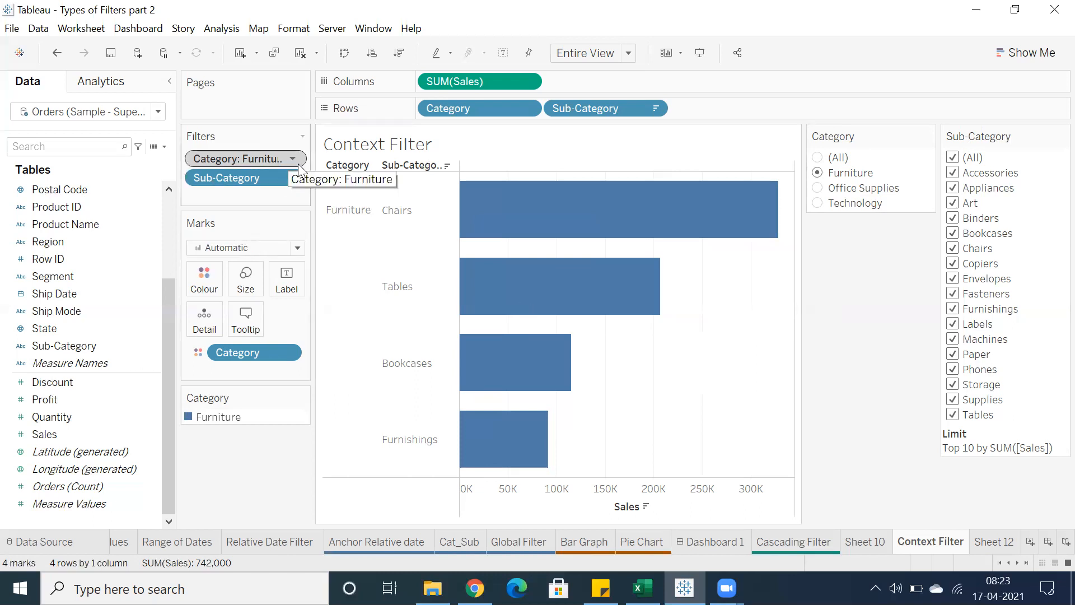
- Switch to Excel and go through the Context Filter notes about the grey color and the filter shelf order
{"action": "left_click", "coordinate": [643, 589]}
{"action": "left_click", "coordinate": [138, 437]}
{"action": "left_click_drag", "start_coordinate": [139, 438], "coordinate": [140, 450]}
{"action": "left_click", "coordinate": [140, 433]}
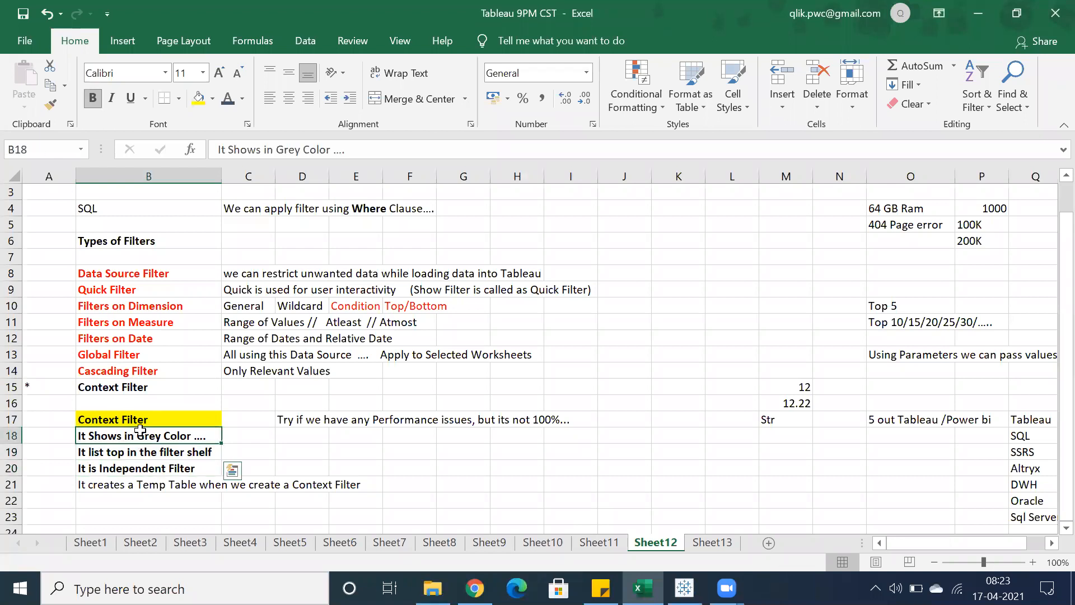
{"action": "left_click", "coordinate": [143, 452]}
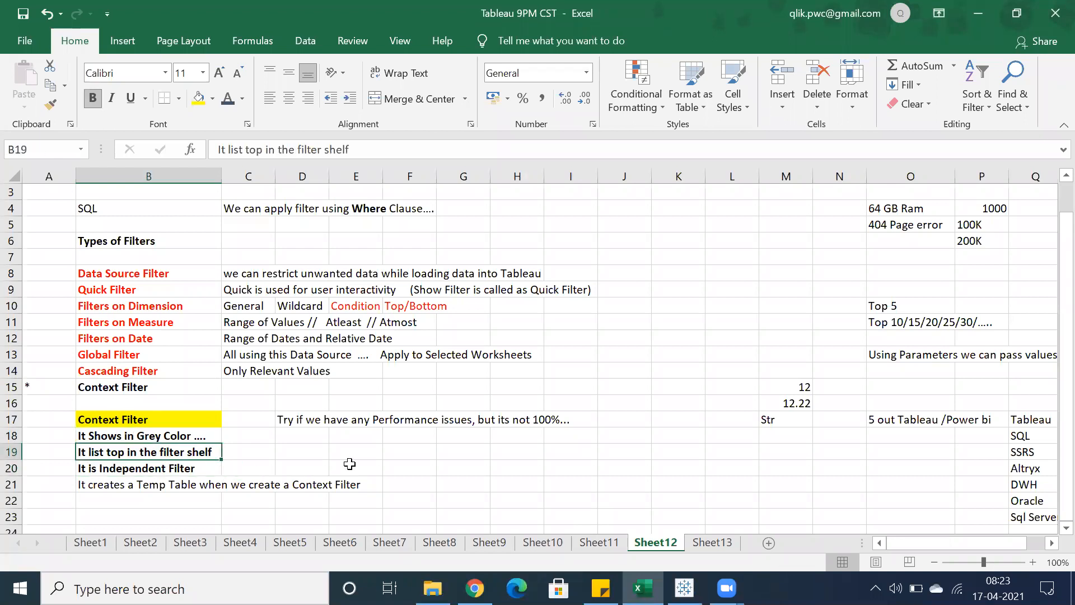
{"action": "left_click", "coordinate": [236, 457]}
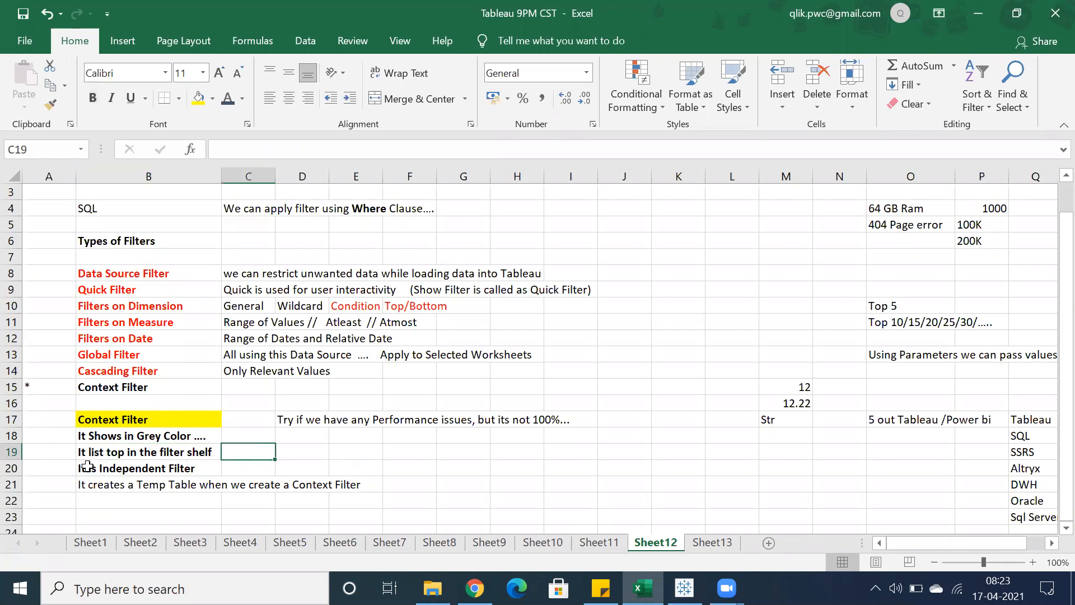
- Fill cell A19 with dark blue, and select the adjacent filter shelf note in B19
{"action": "left_click", "coordinate": [54, 457]}
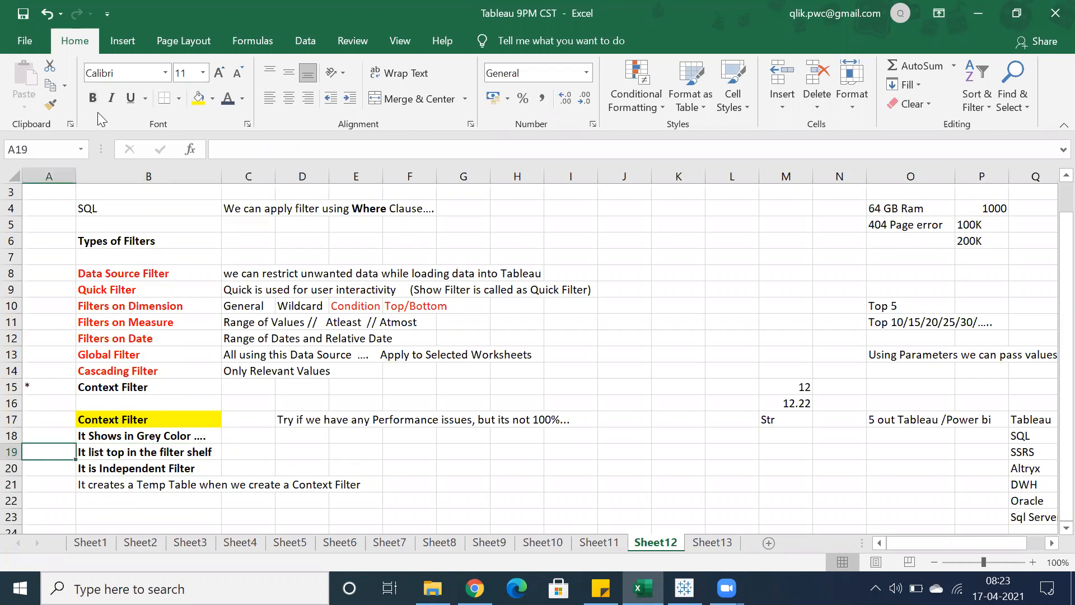
{"action": "left_click", "coordinate": [212, 100]}
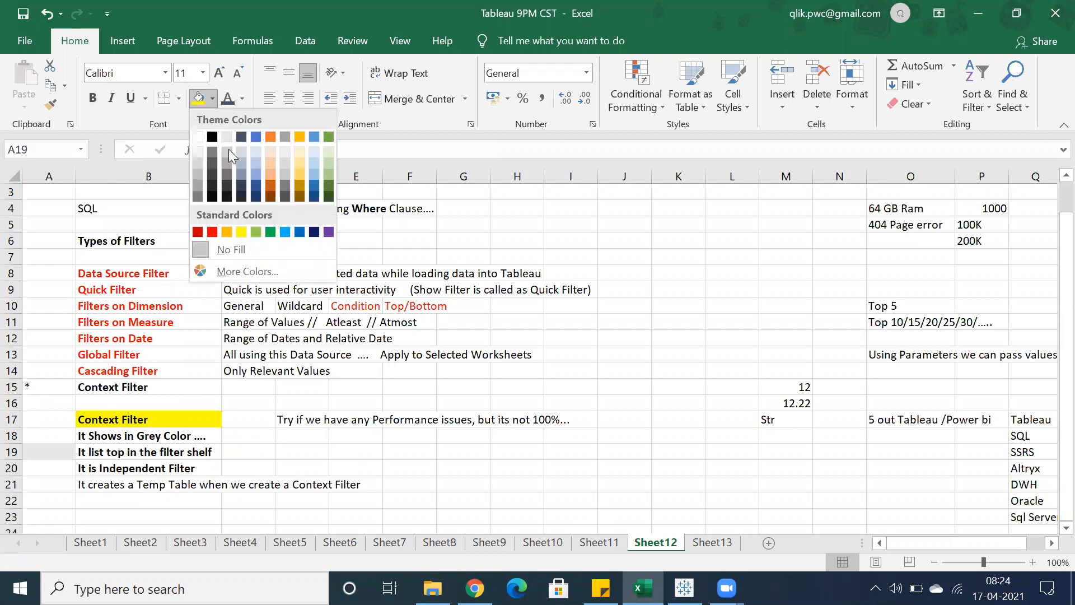
{"action": "left_click", "coordinate": [255, 177]}
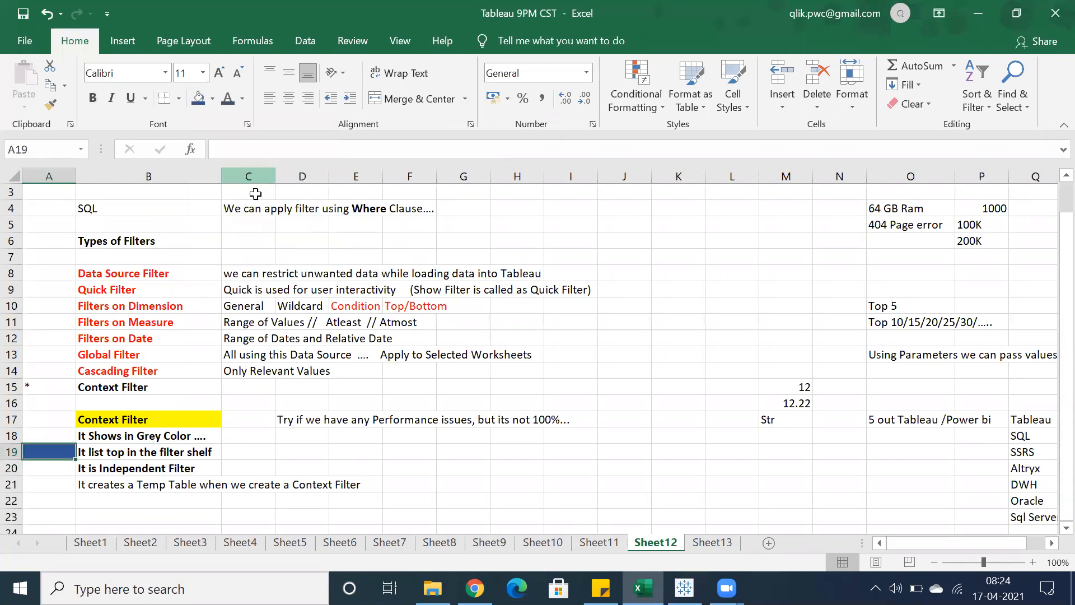
{"action": "left_click", "coordinate": [125, 455]}
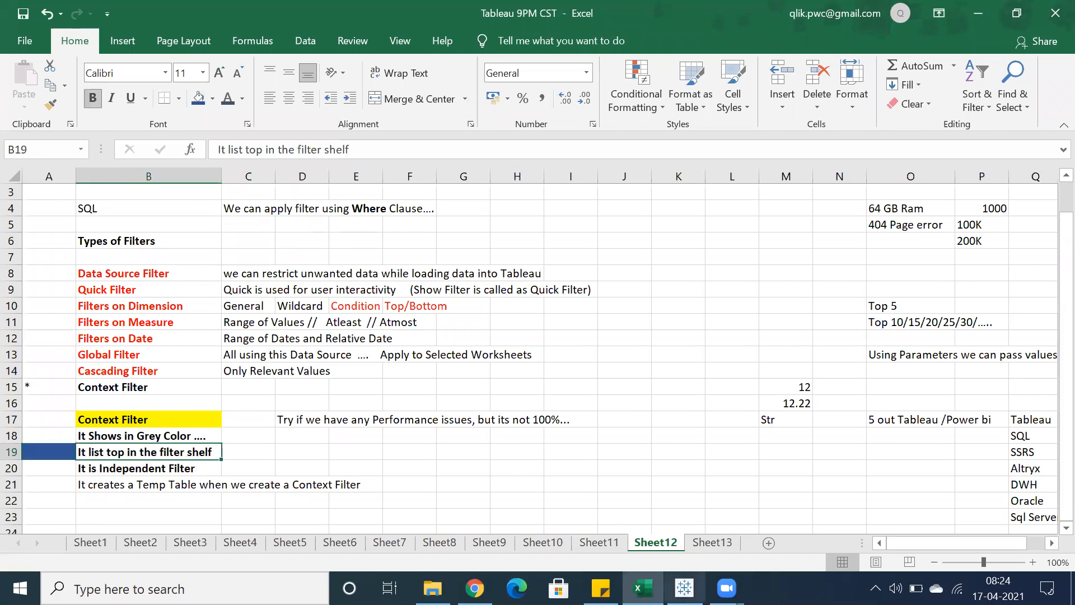
- Compare Tableau's Filters shelf with the Excel note, return to Tableau, and highlight the Row ID and Profit fields
{"action": "left_click", "coordinate": [684, 588]}
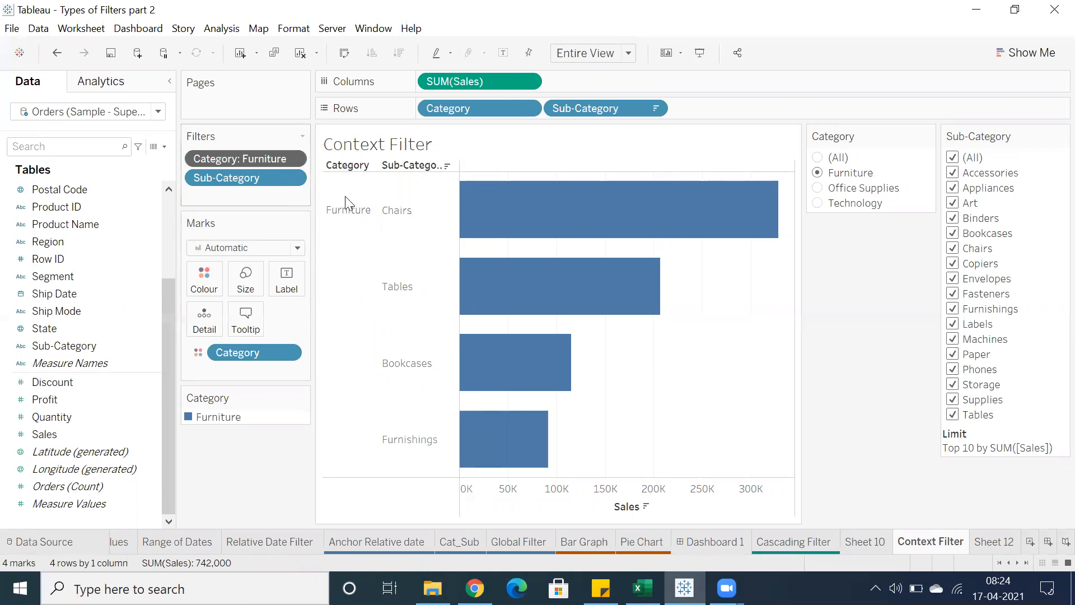
{"action": "key", "text": "alt+Tab"}
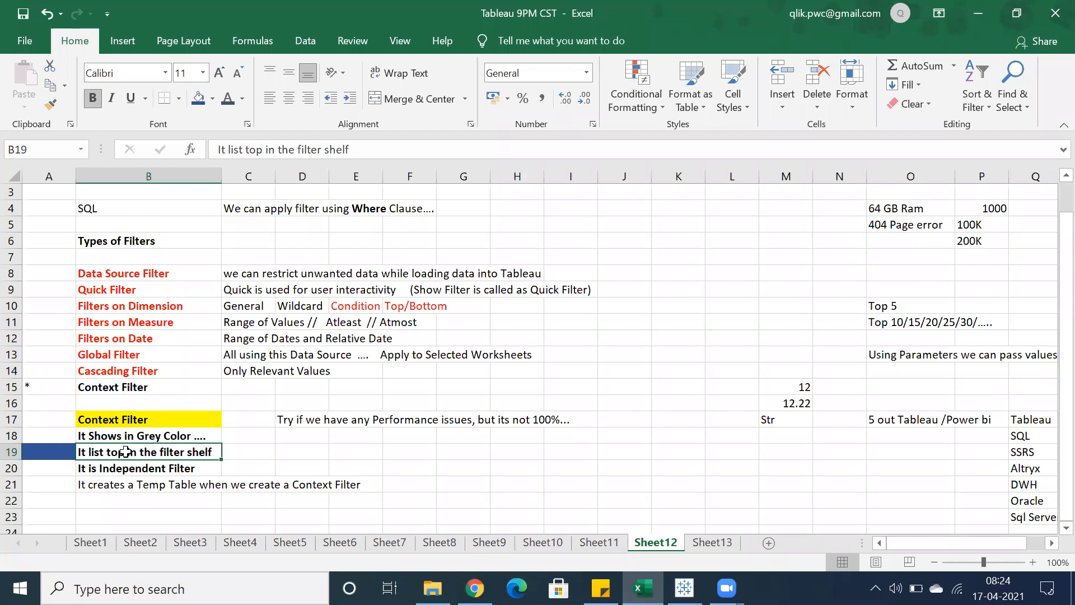
{"action": "left_click", "coordinate": [684, 588]}
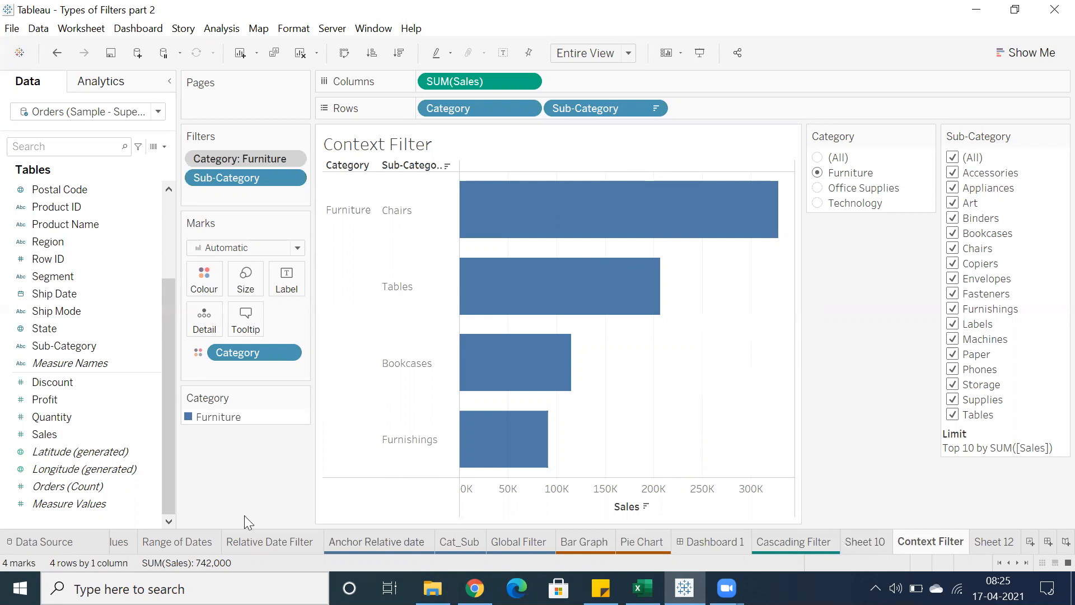
{"action": "left_click", "coordinate": [59, 258]}
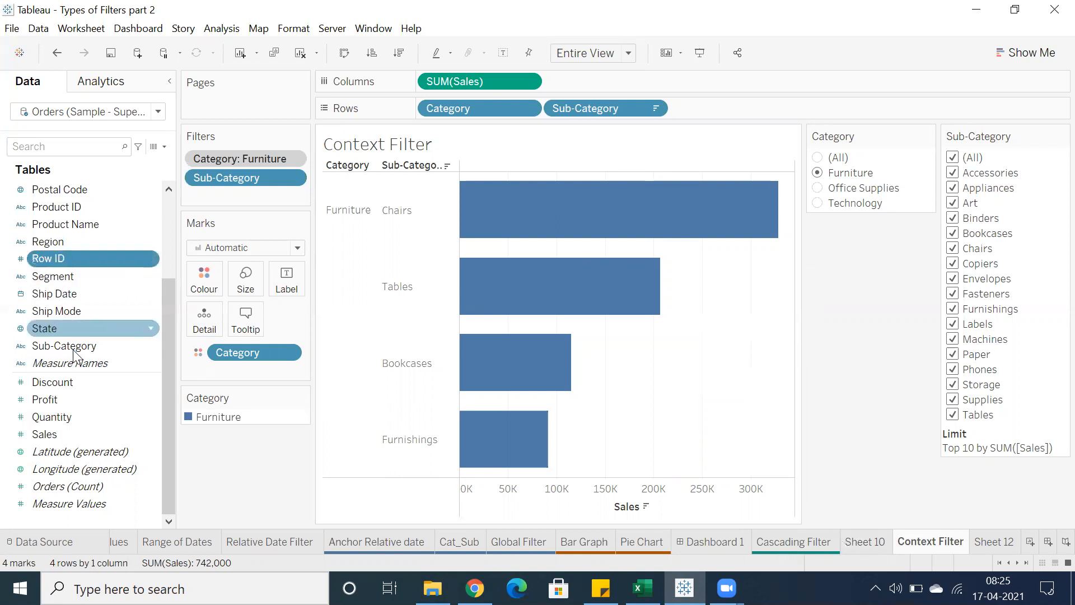
{"action": "left_click", "coordinate": [66, 398]}
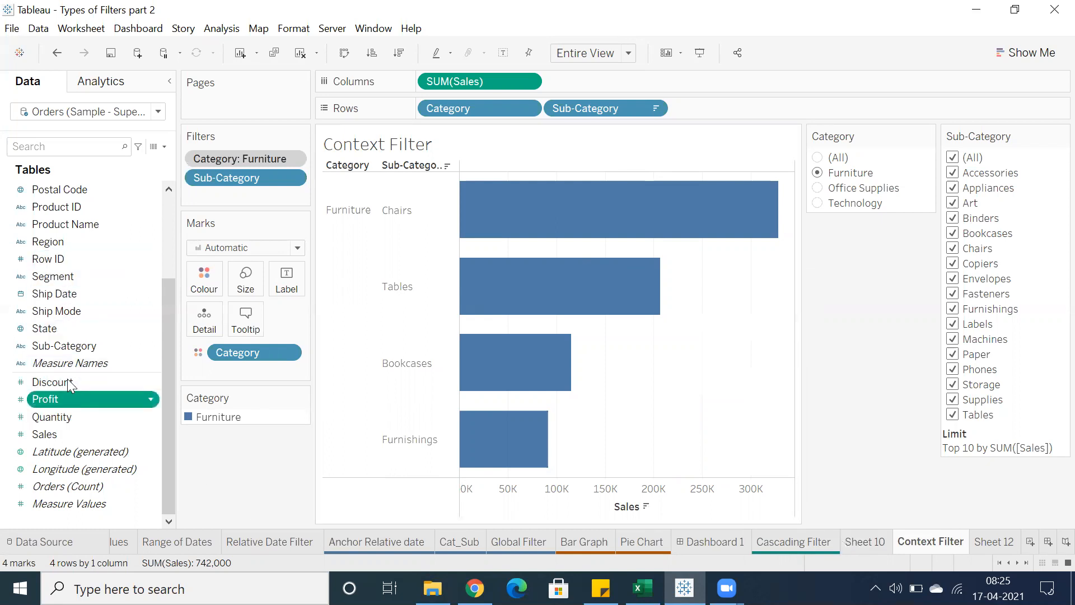
- Highlight the Segment and Profit fields in the data source's field list
{"action": "left_click", "coordinate": [79, 280]}
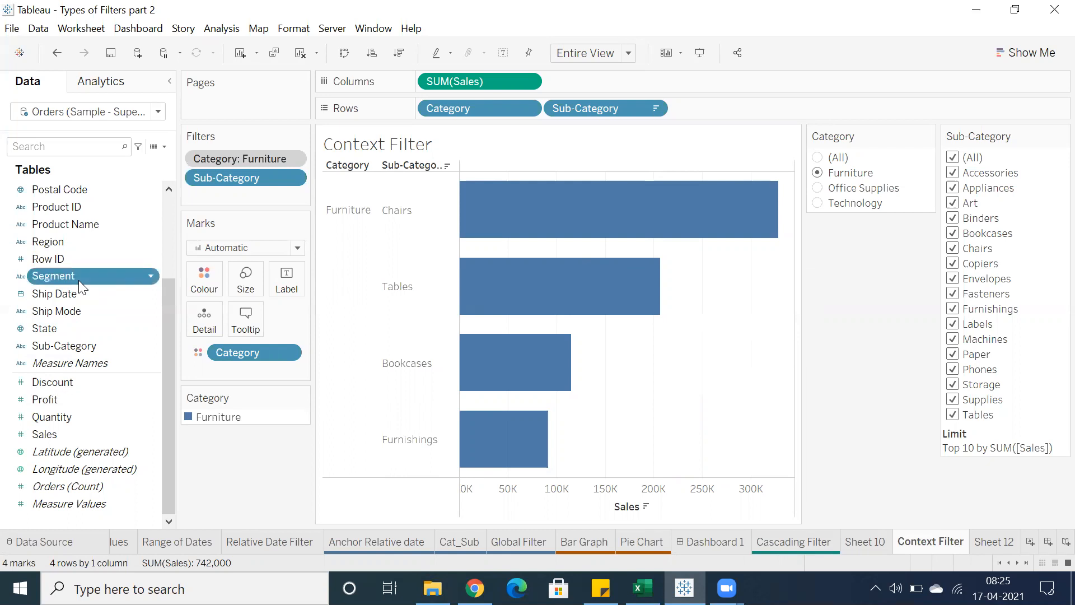
{"action": "left_click", "coordinate": [69, 398]}
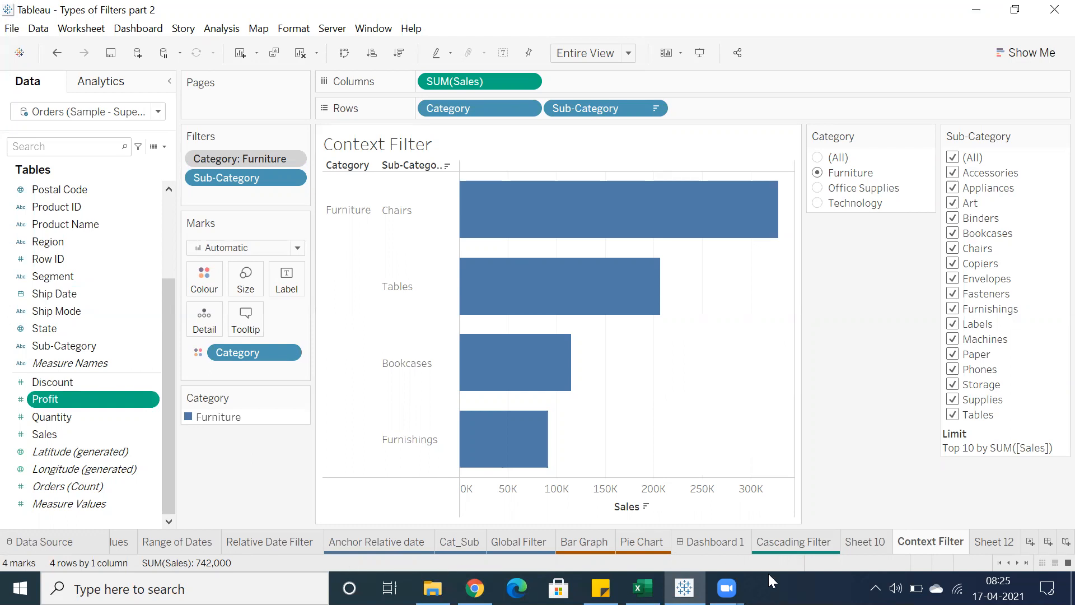
- Save the workbook and add a new blank worksheet after the existing sheets
{"action": "left_click", "coordinate": [1002, 561]}
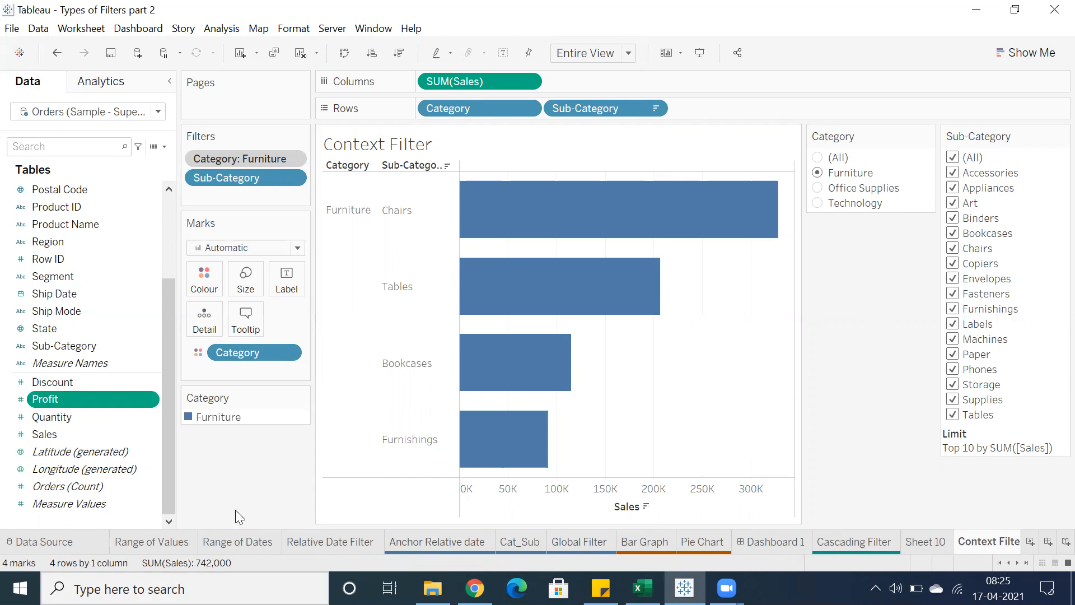
{"action": "left_click", "coordinate": [112, 49]}
{"action": "left_click", "coordinate": [1030, 541]}
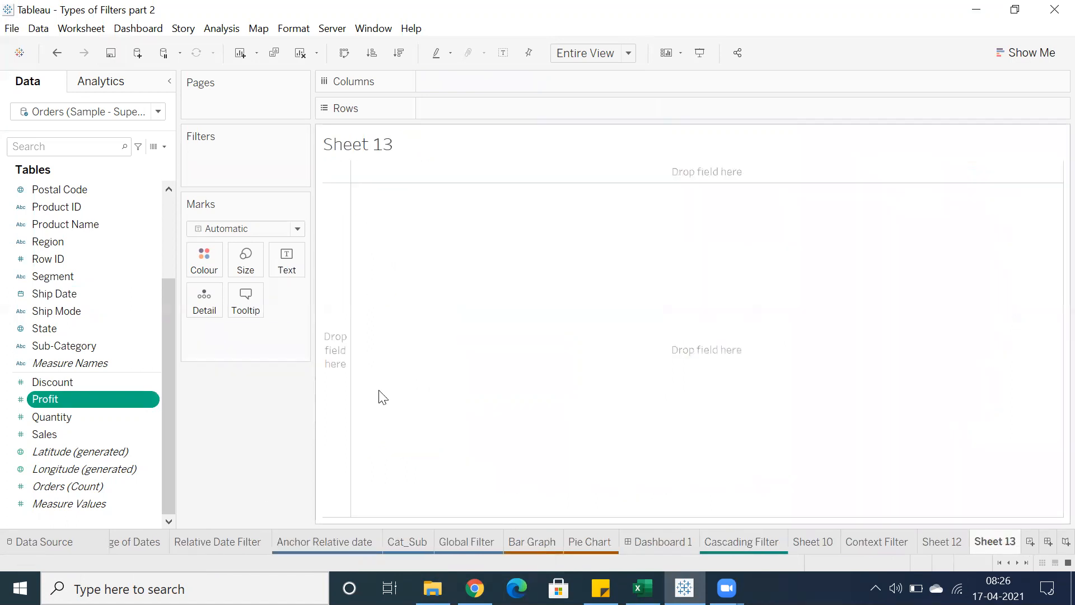
{"action": "left_click", "coordinate": [217, 30]}
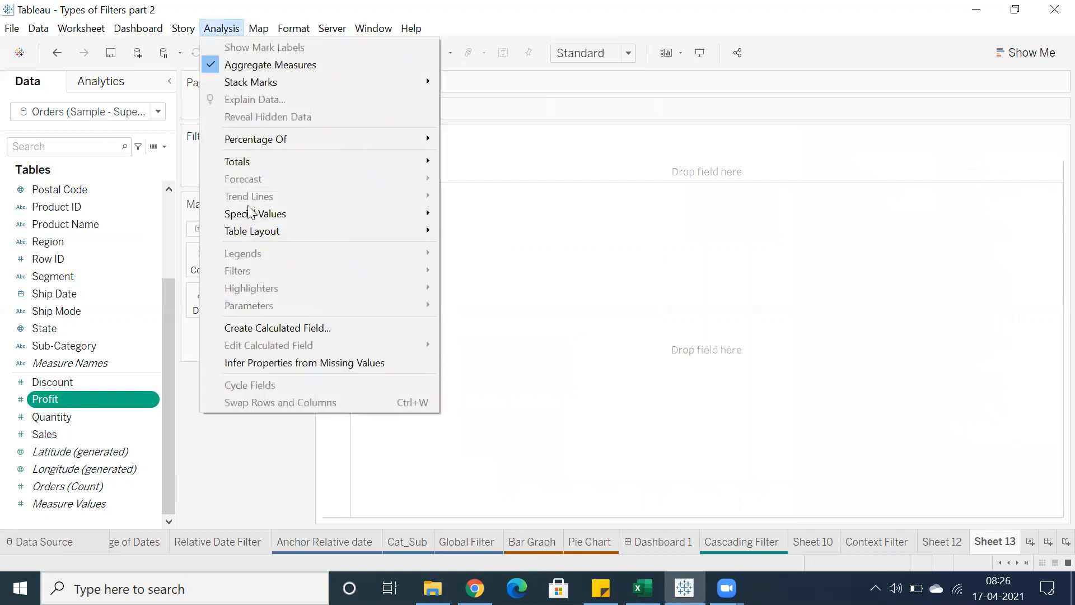
{"action": "left_click", "coordinate": [243, 329]}
{"action": "left_click", "coordinate": [389, 283]}
{"action": "type", "text": "if"}
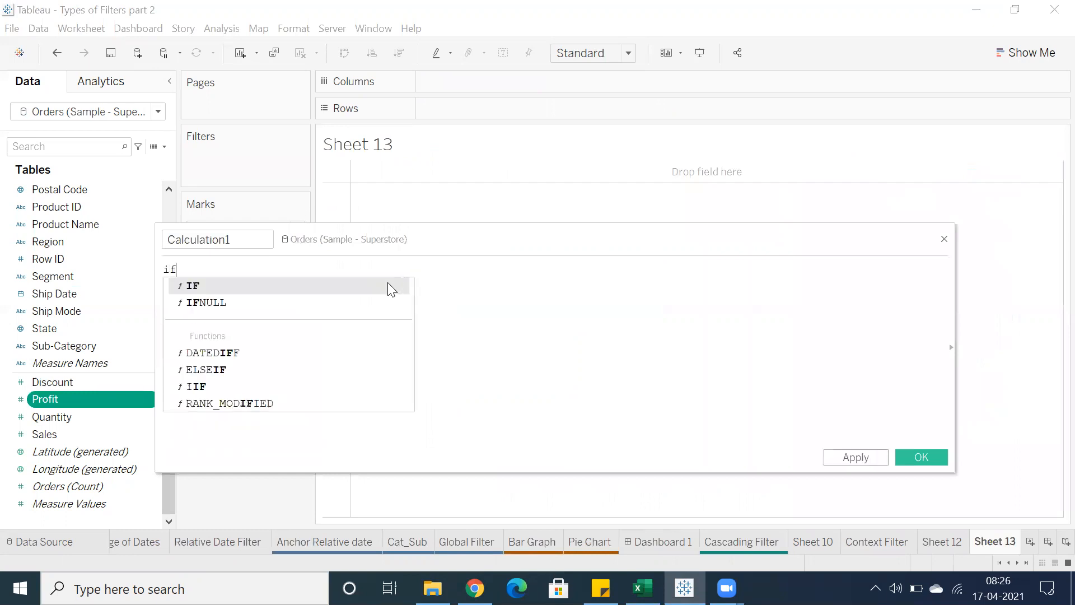
{"action": "key", "text": "Return"}
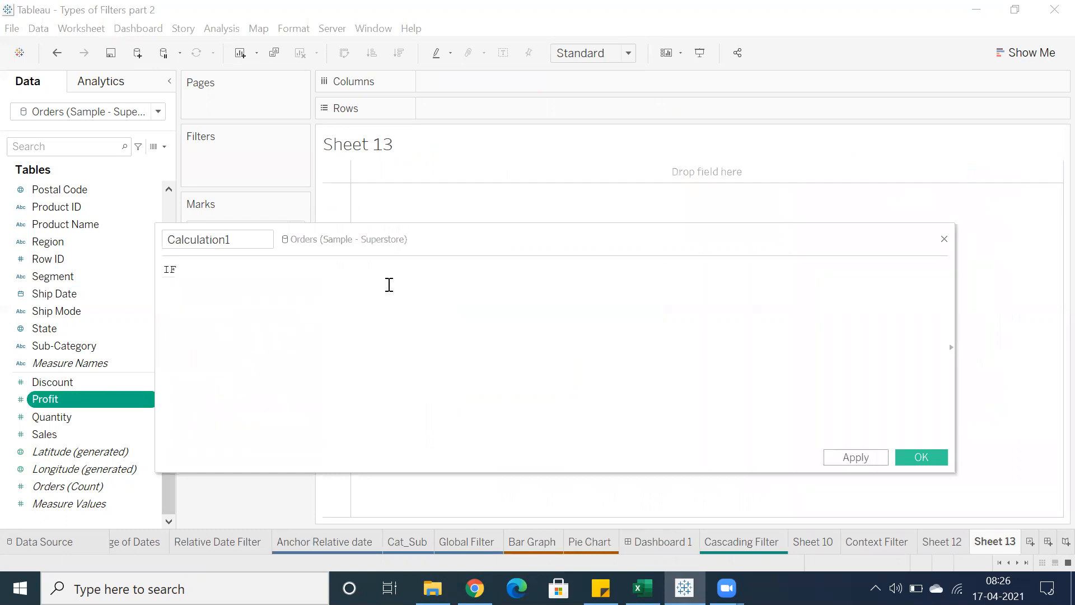
{"action": "left_click", "coordinate": [220, 242]}
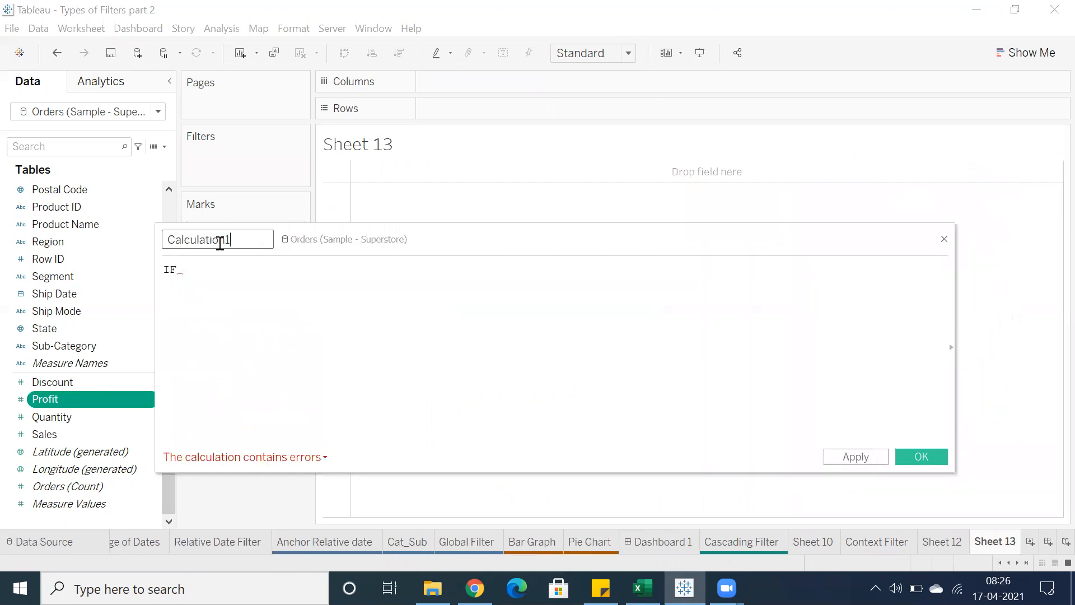
{"action": "double_click", "coordinate": [220, 242]}
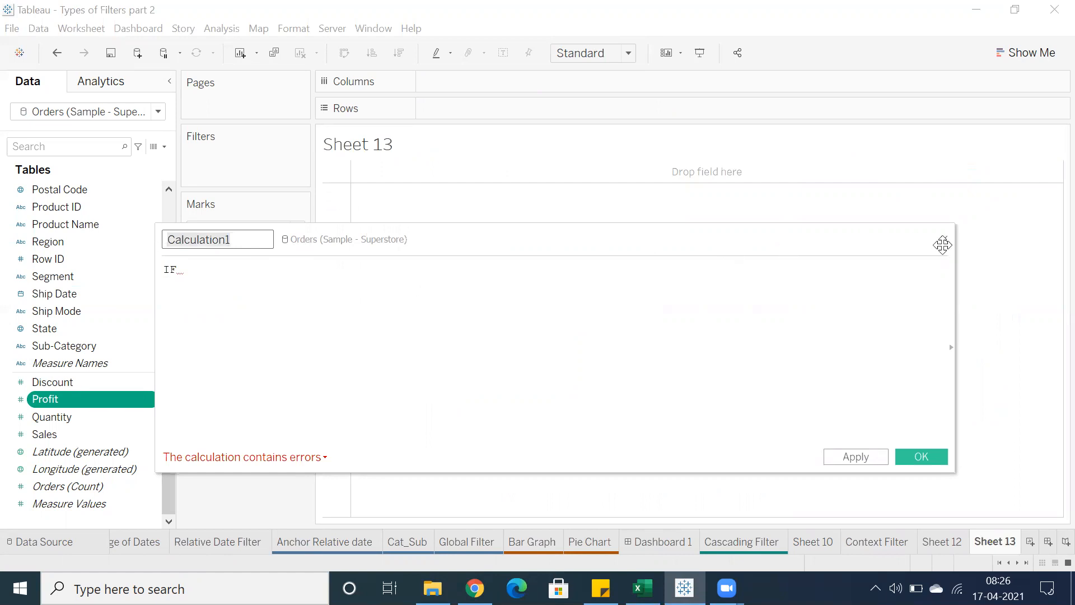
{"action": "left_click", "coordinate": [946, 240]}
{"action": "left_click", "coordinate": [220, 29]}
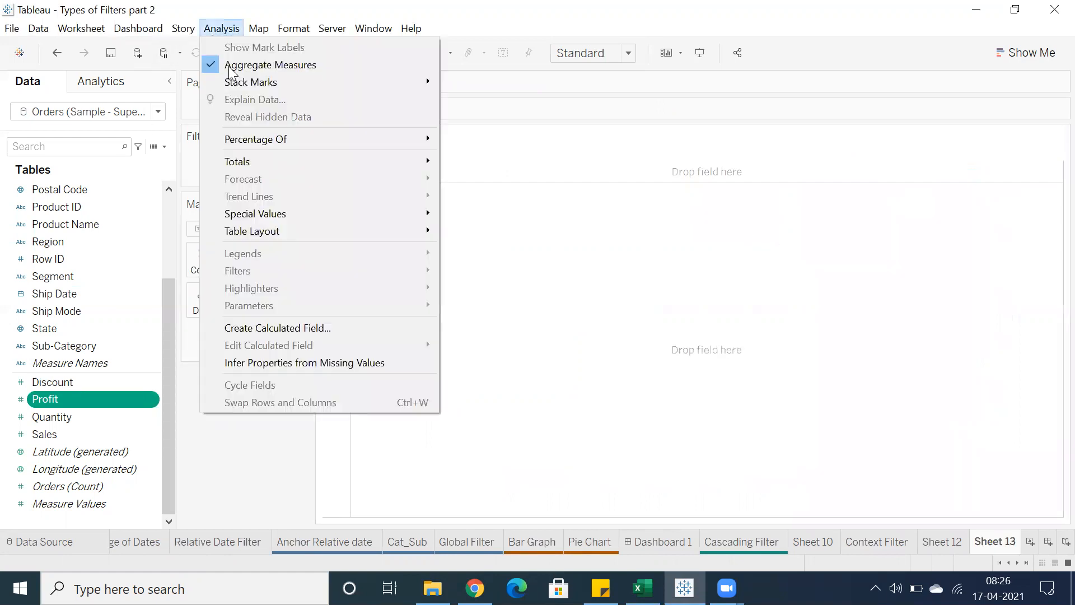
{"action": "left_click", "coordinate": [279, 328]}
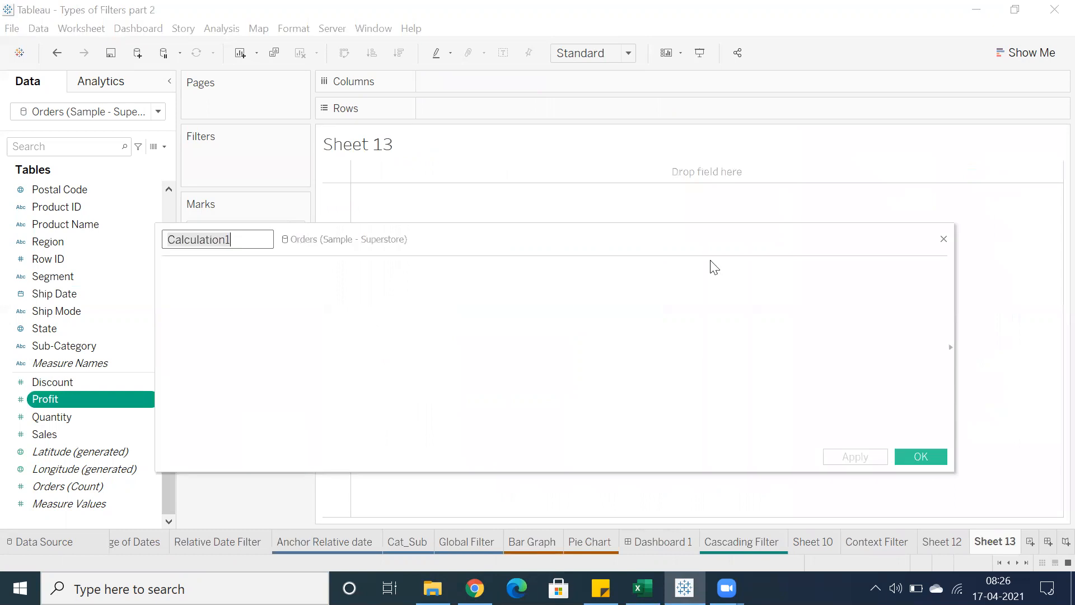
{"action": "left_click", "coordinate": [943, 240]}
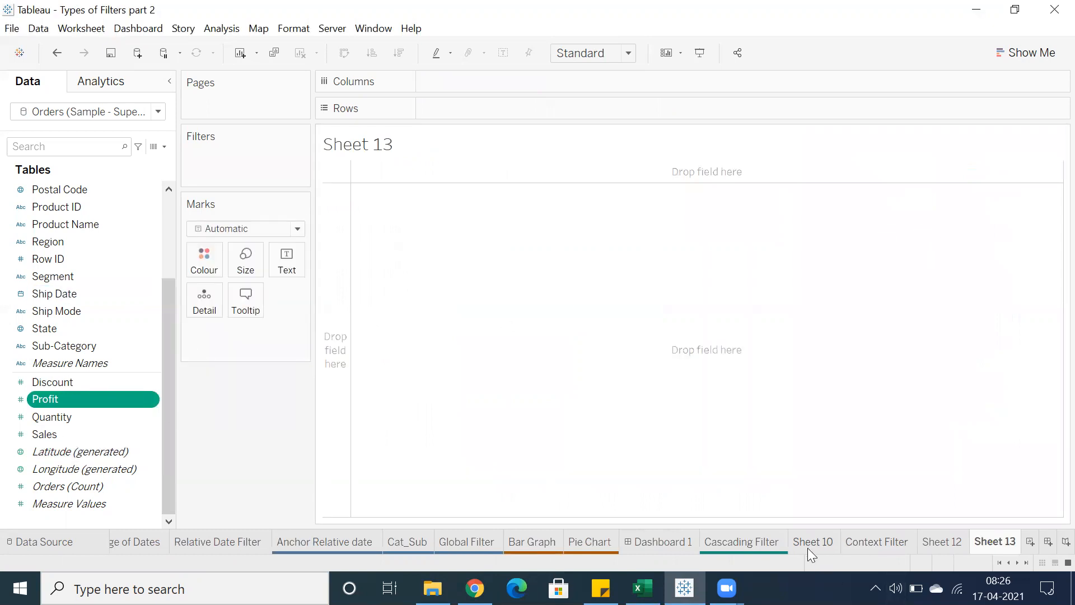
- Mark the Context Filter sheet's tab with orange and save the workbook
{"action": "left_click", "coordinate": [861, 541]}
{"action": "right_click", "coordinate": [860, 540]}
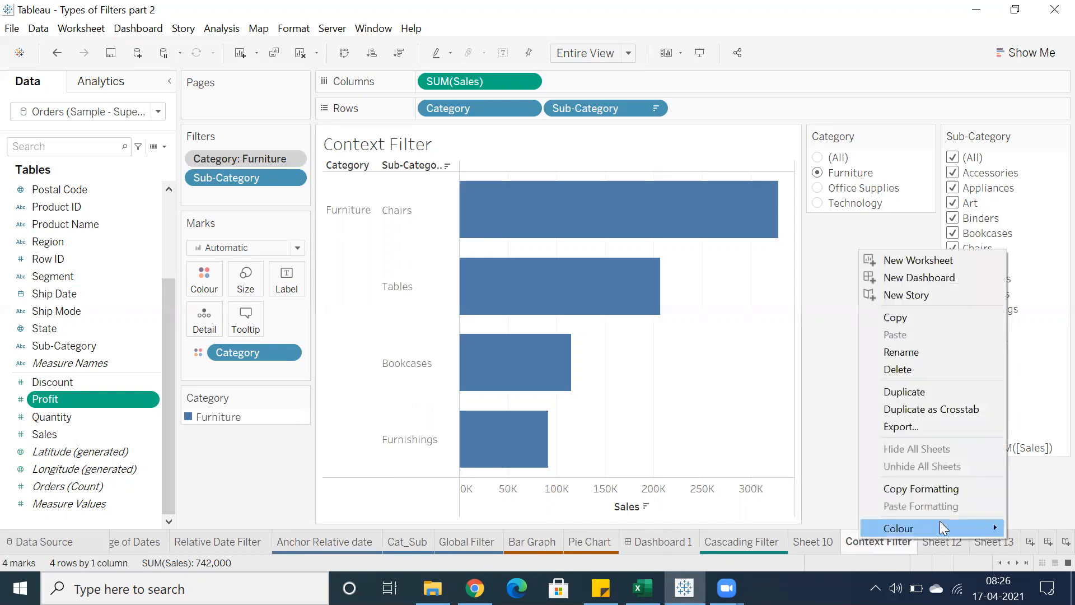
{"action": "mouse_move", "coordinate": [940, 526]}
{"action": "left_click", "coordinate": [806, 544]}
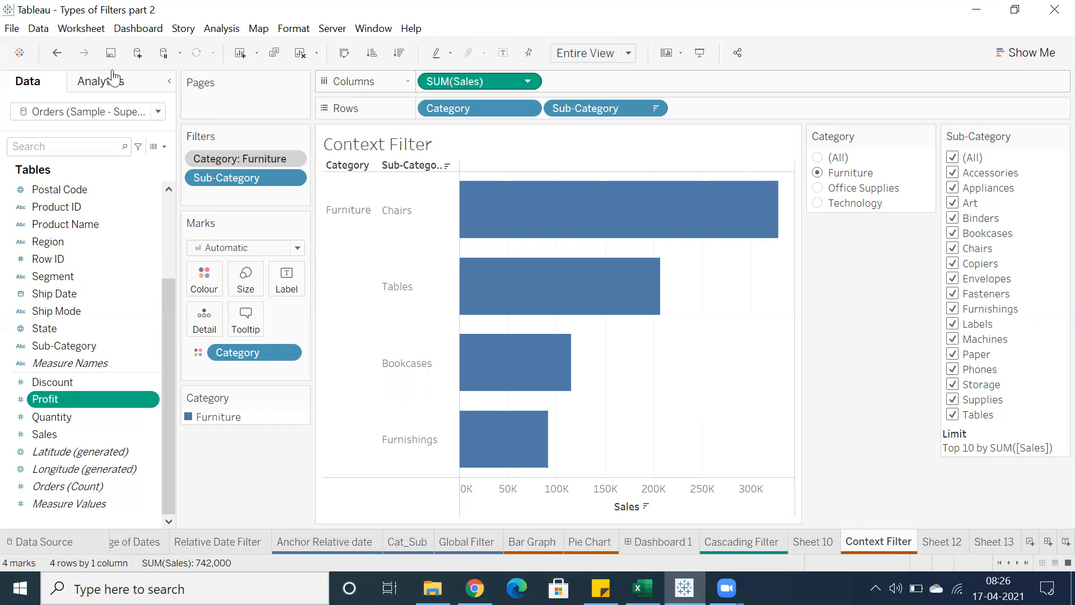
{"action": "left_click", "coordinate": [107, 51]}
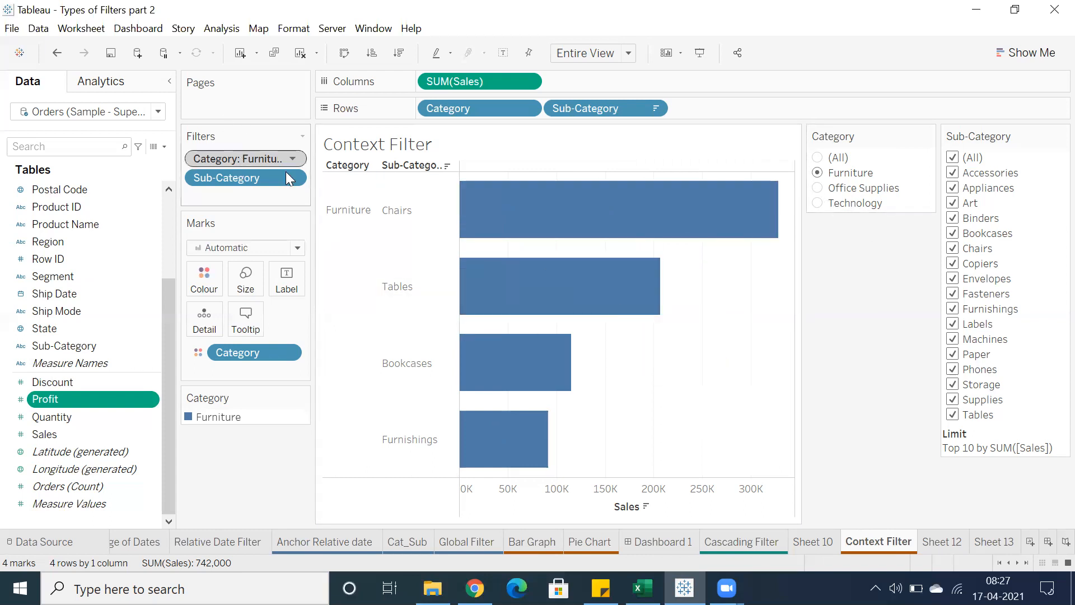
- Filter the Category to Office Supplies and look over its sub-category sales bars
{"action": "left_click", "coordinate": [818, 189]}
{"action": "left_click_drag", "start_coordinate": [539, 187], "coordinate": [419, 482]}
{"action": "left_click", "coordinate": [594, 360]}
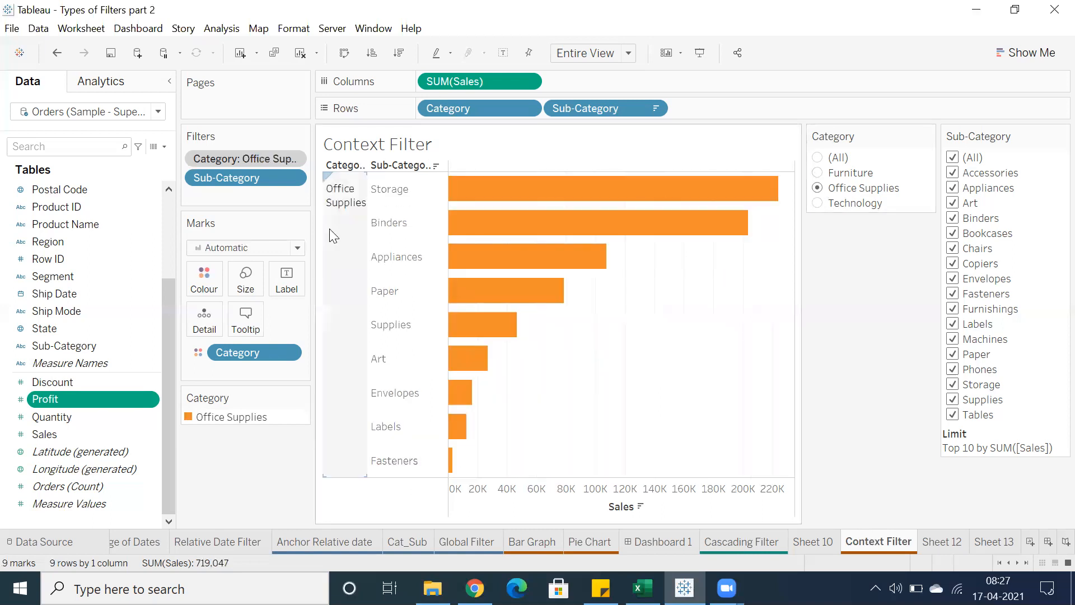
- Review the top N limit by Sales in the Sub-Category filter's settings and close them
{"action": "right_click", "coordinate": [274, 180]}
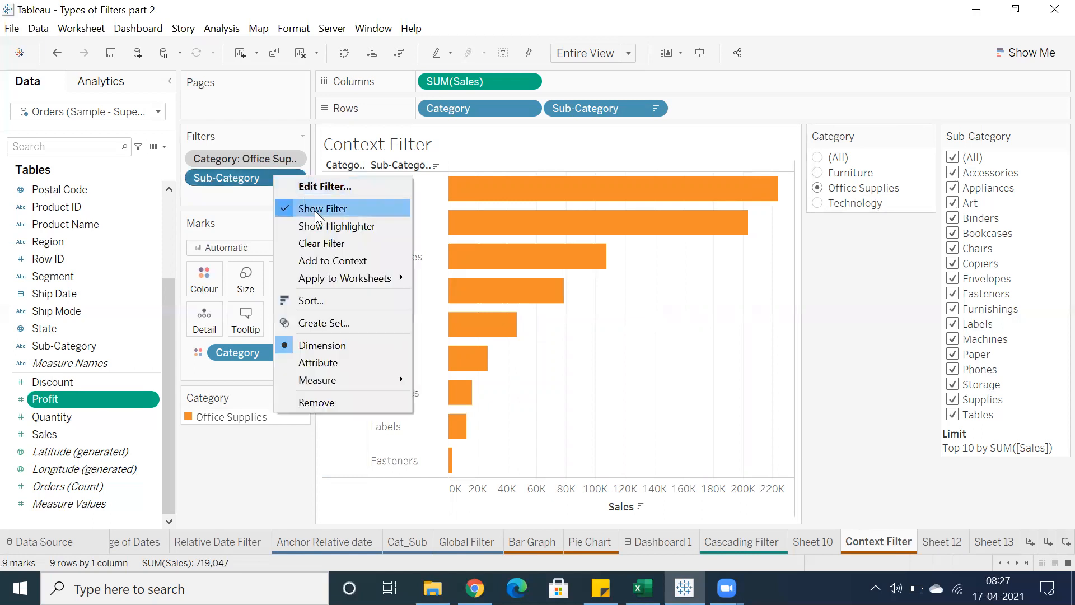
{"action": "left_click", "coordinate": [322, 188]}
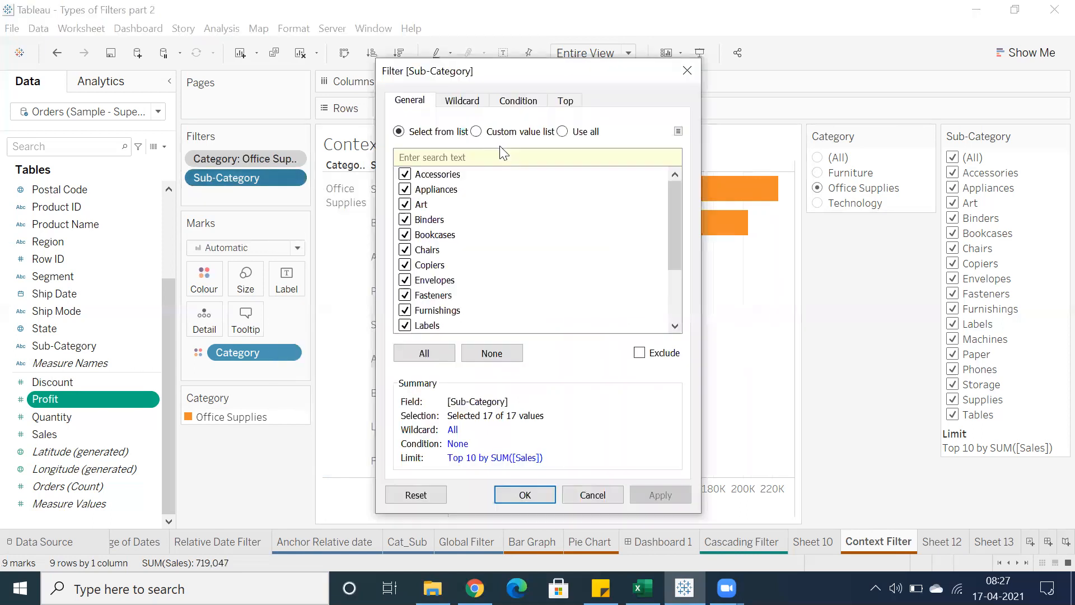
{"action": "left_click", "coordinate": [564, 100]}
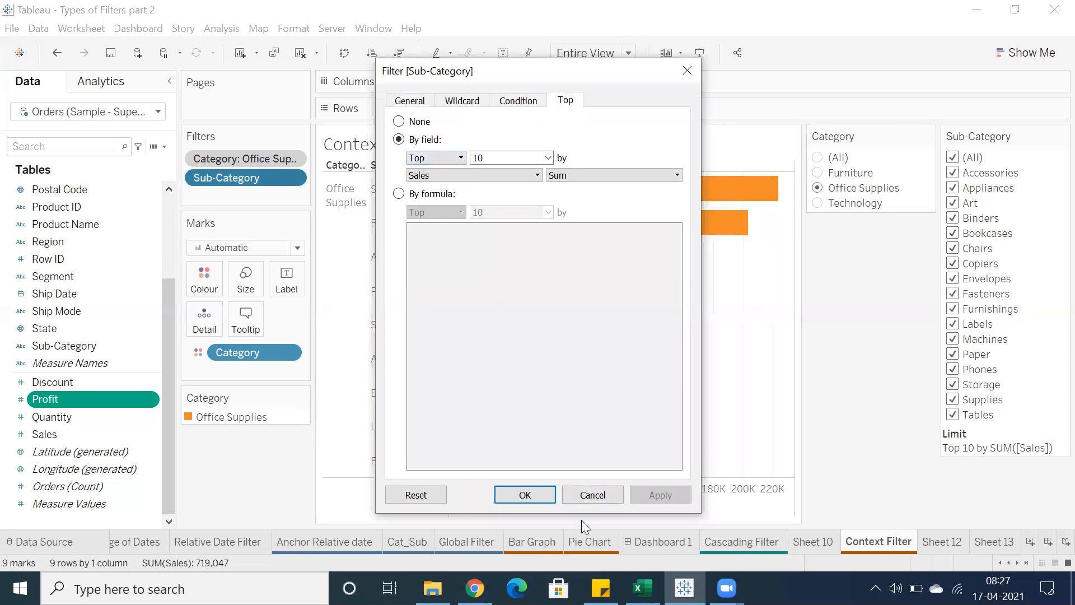
{"action": "left_click", "coordinate": [521, 486]}
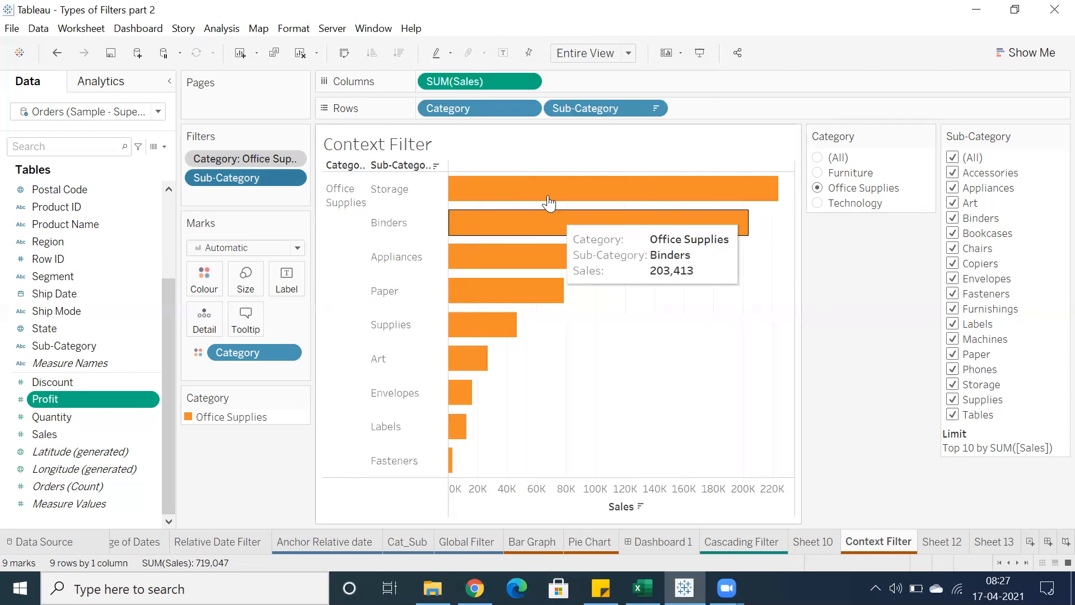
- Compare the sub-category bars for all categories with those for Furniture alone, and return to all categories
{"action": "left_click", "coordinate": [818, 157]}
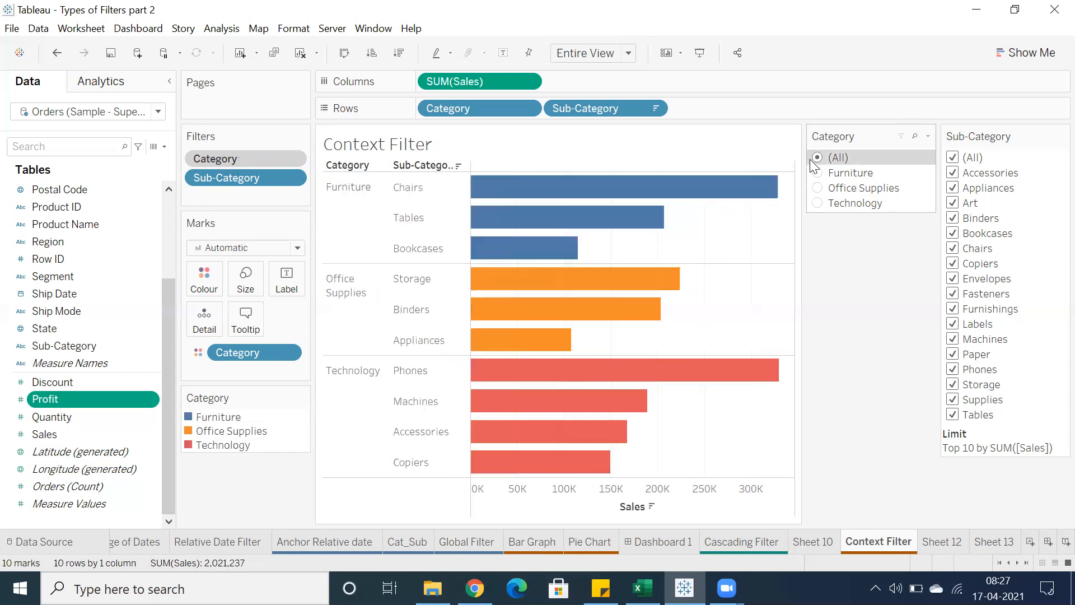
{"action": "left_click_drag", "start_coordinate": [502, 180], "coordinate": [646, 473]}
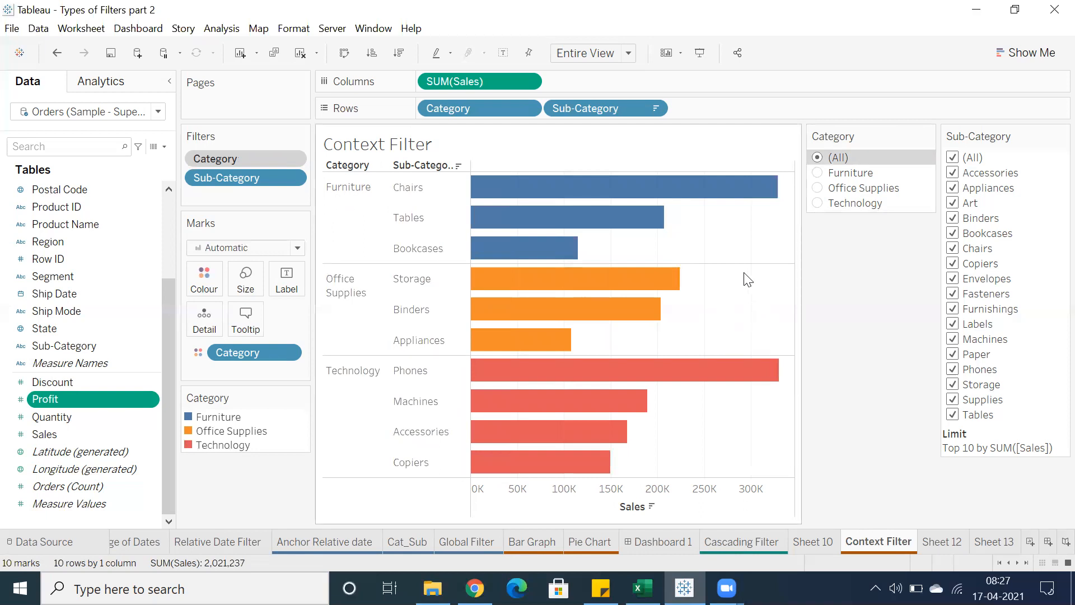
{"action": "left_click", "coordinate": [819, 175]}
{"action": "mouse_move", "coordinate": [648, 212]}
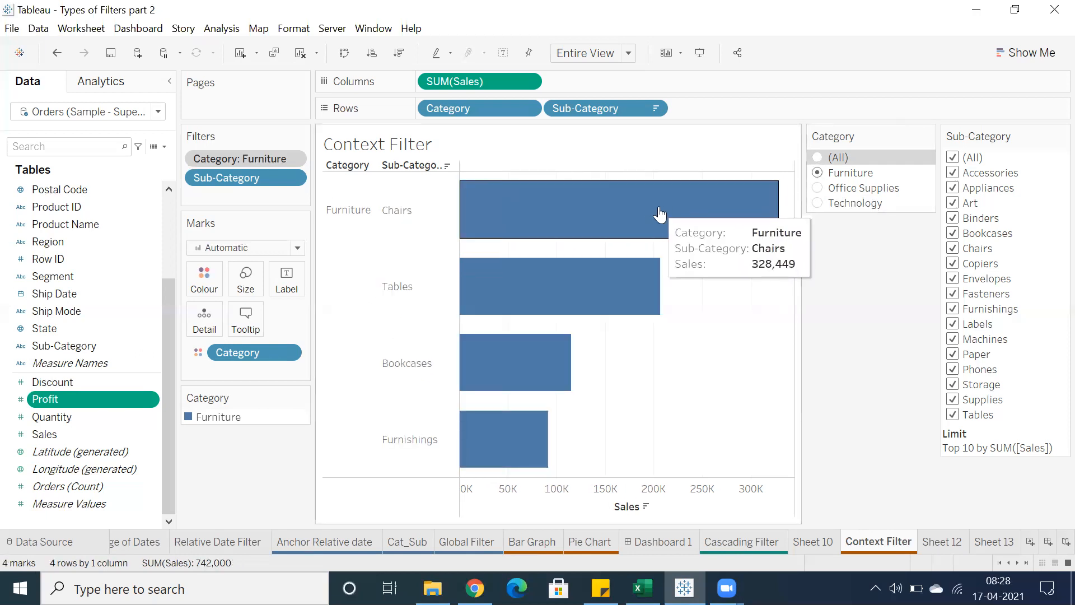
{"action": "left_click", "coordinate": [816, 157]}
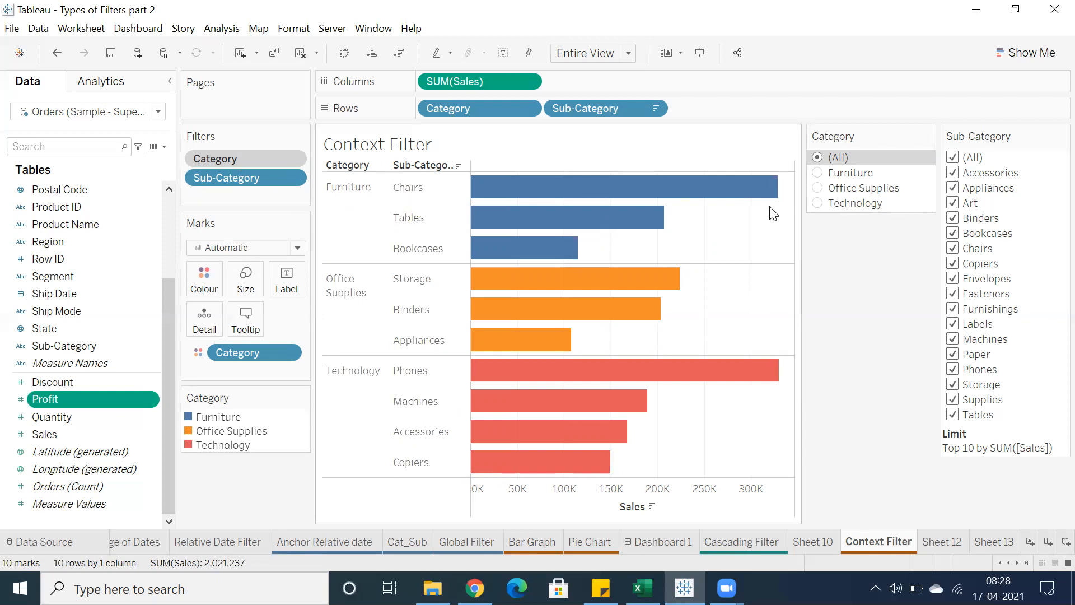
- Cycle the Category filter twice through Furniture, Office Supplies and Technology, and end on Furniture
{"action": "left_click", "coordinate": [818, 173]}
{"action": "left_click", "coordinate": [818, 187]}
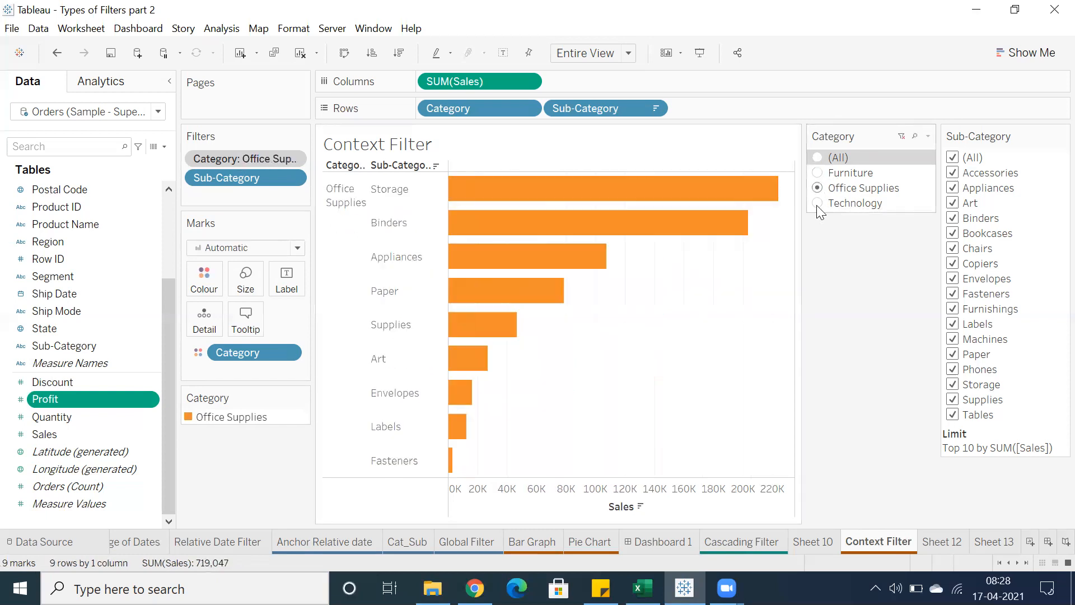
{"action": "left_click", "coordinate": [818, 203]}
{"action": "left_click", "coordinate": [817, 173]}
{"action": "left_click", "coordinate": [818, 188]}
{"action": "left_click", "coordinate": [817, 203]}
{"action": "left_click", "coordinate": [817, 172]}
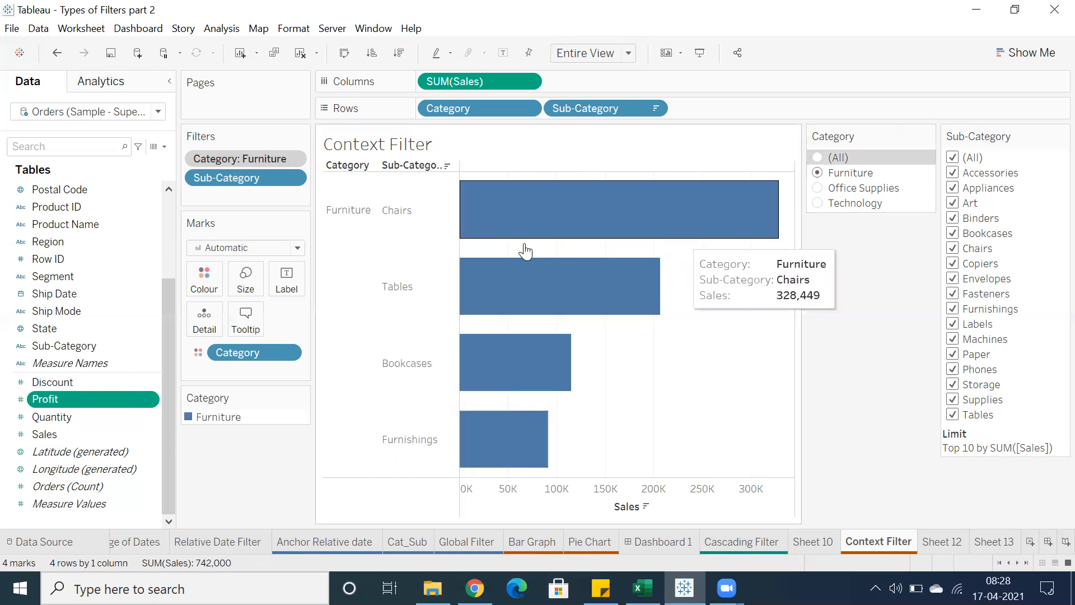
- Highlight the Furniture category header to examine its listed sub-categories
{"action": "left_click", "coordinate": [349, 247]}
{"action": "left_click", "coordinate": [351, 250]}
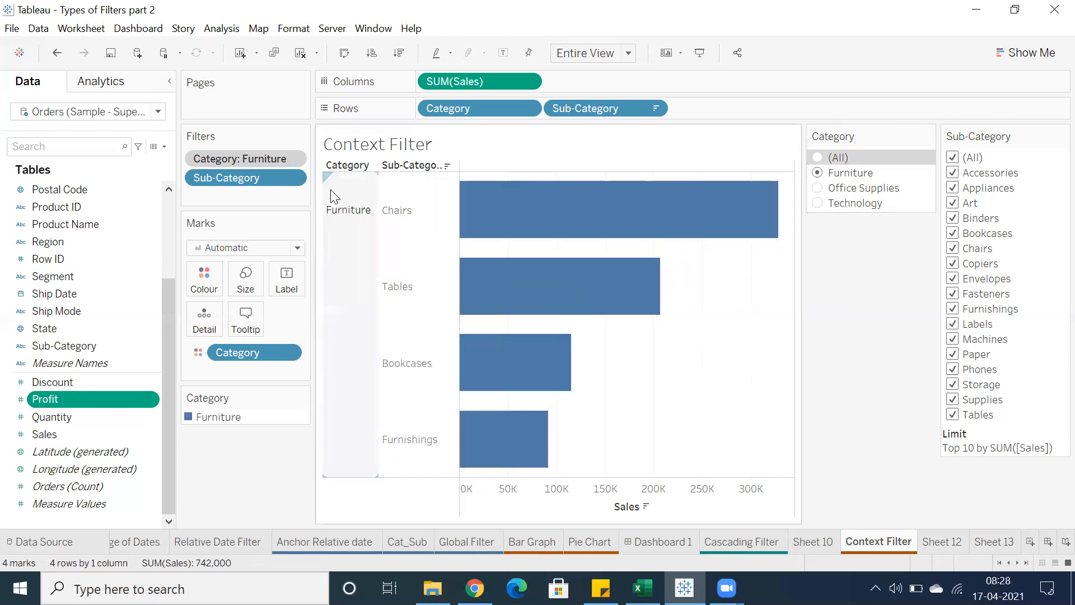
{"action": "left_click", "coordinate": [339, 268]}
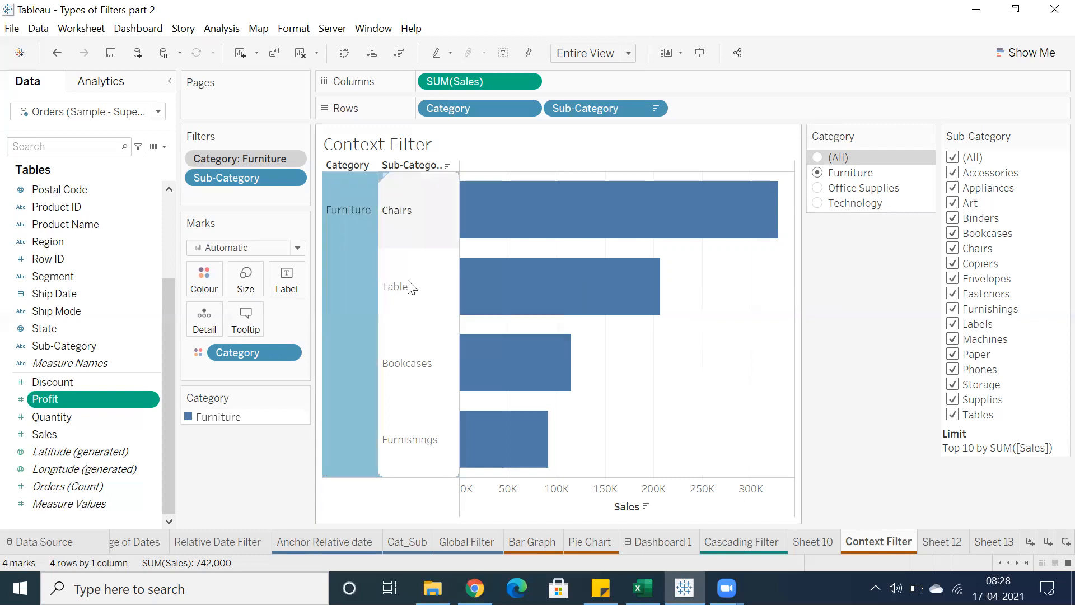
- Compare Furniture's highlighted sub-categories between the all-categories and Furniture-only views, return to all categories, and clear the highlight
{"action": "left_click", "coordinate": [816, 158]}
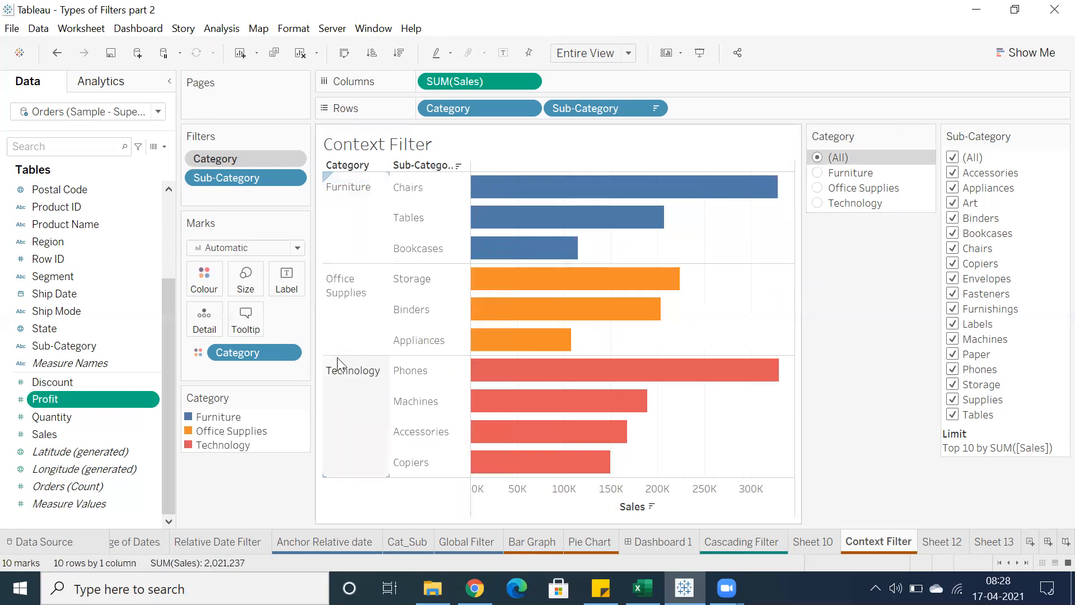
{"action": "left_click", "coordinate": [338, 217]}
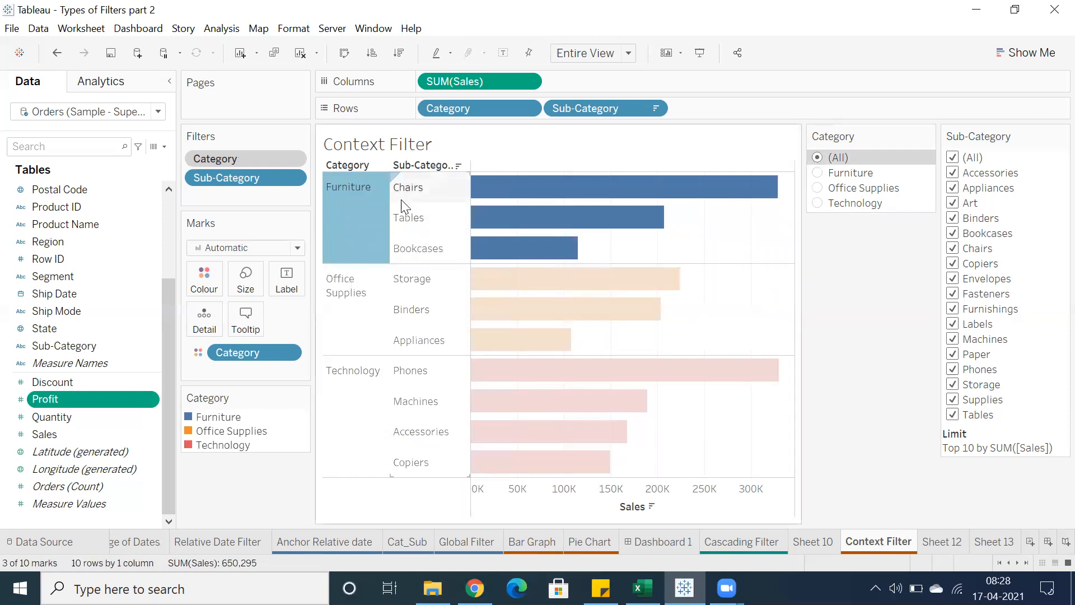
{"action": "left_click", "coordinate": [818, 173]}
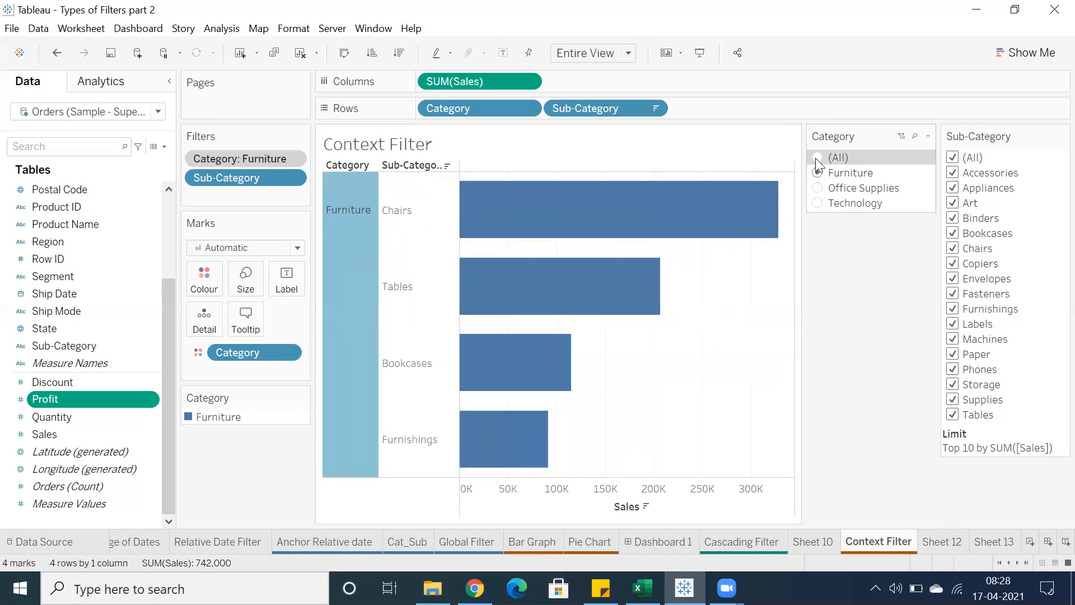
{"action": "left_click", "coordinate": [817, 158]}
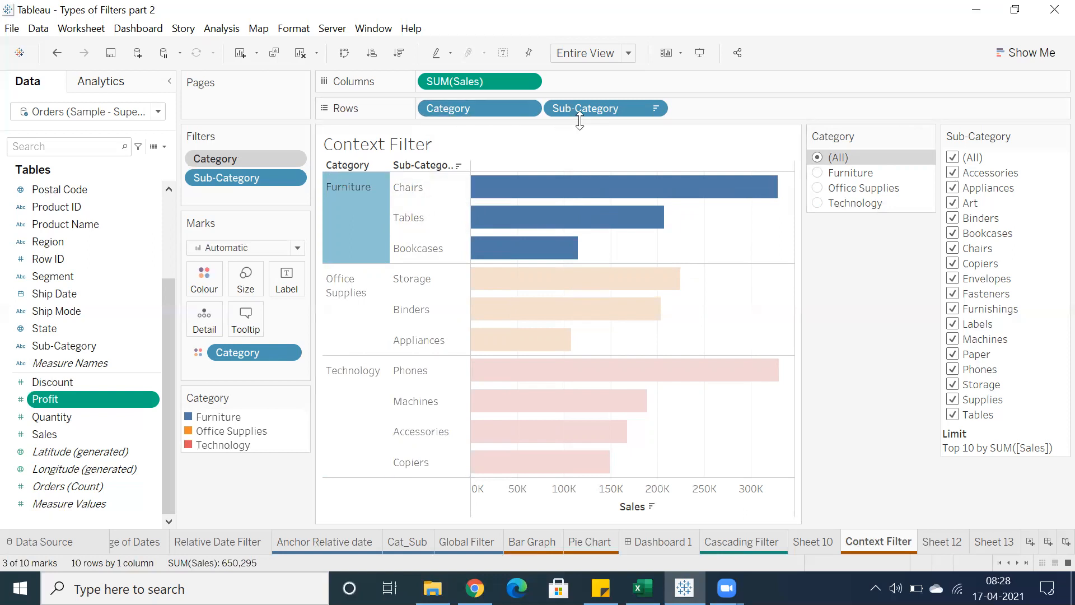
{"action": "left_click", "coordinate": [720, 238]}
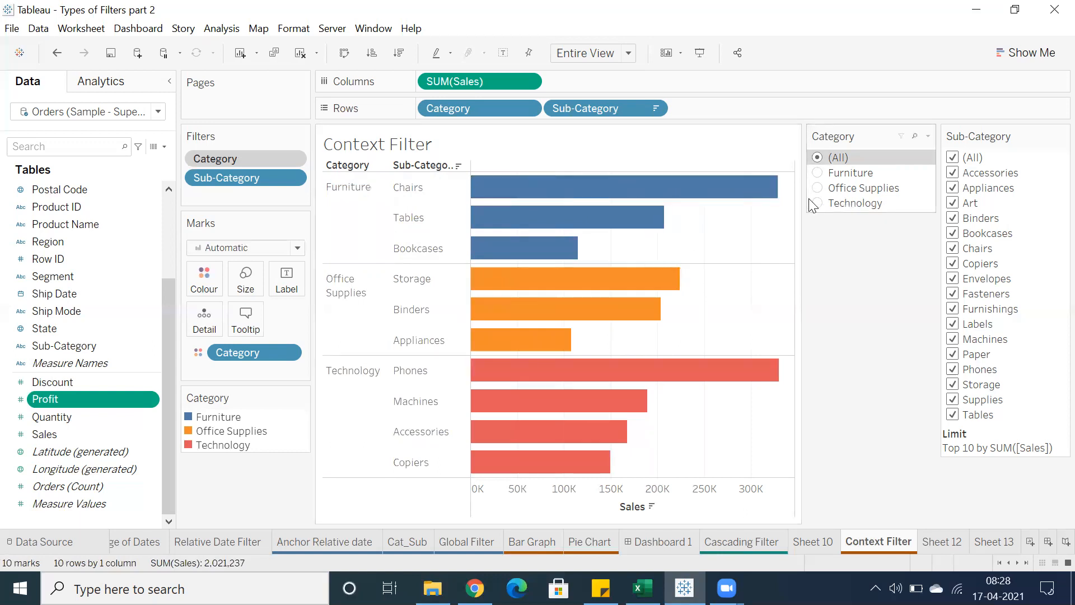